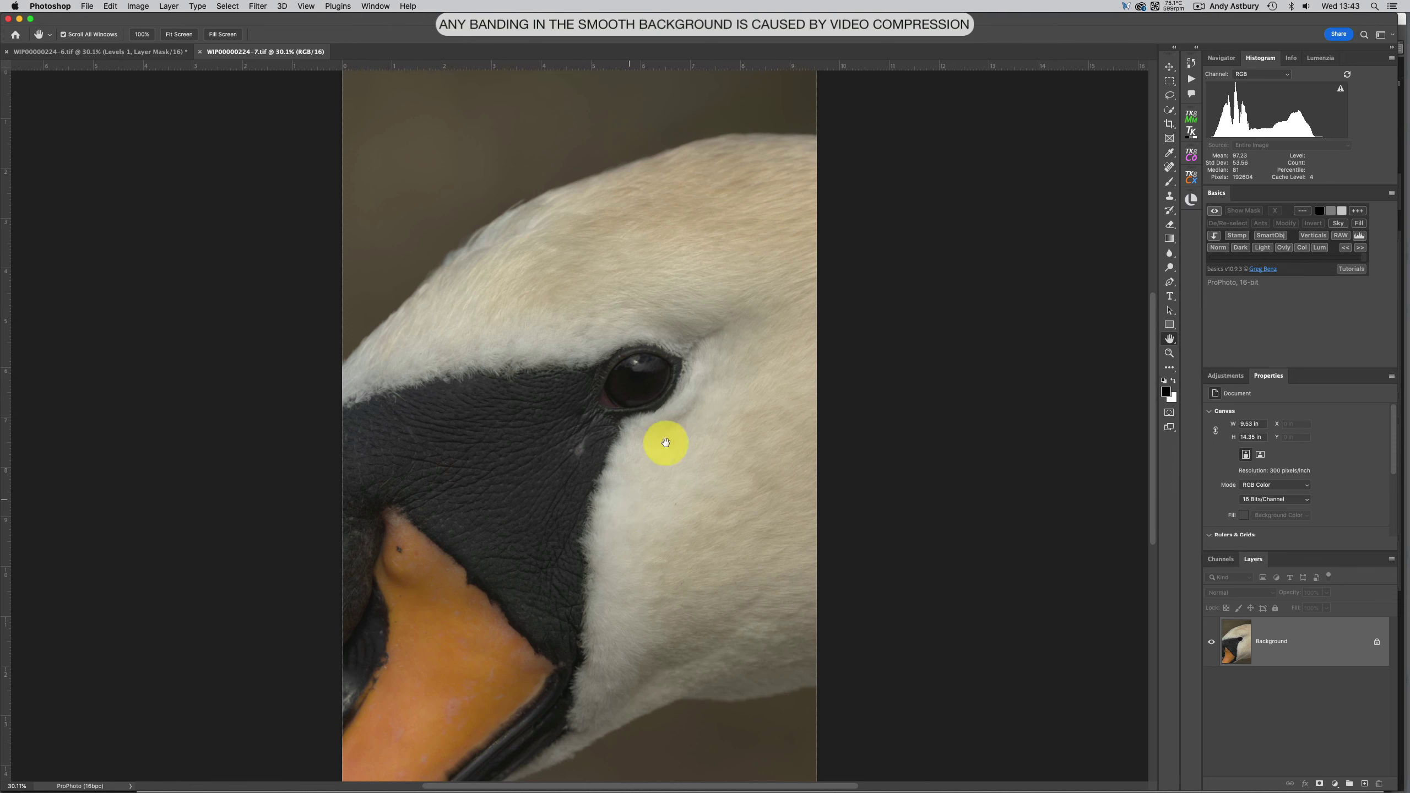
Step: Compare WIP00000224-6.tif and WIP00000224-7.tif at full-image view and at 100% around the swan's eye
{"action": "left_click", "coordinate": [81, 53]}
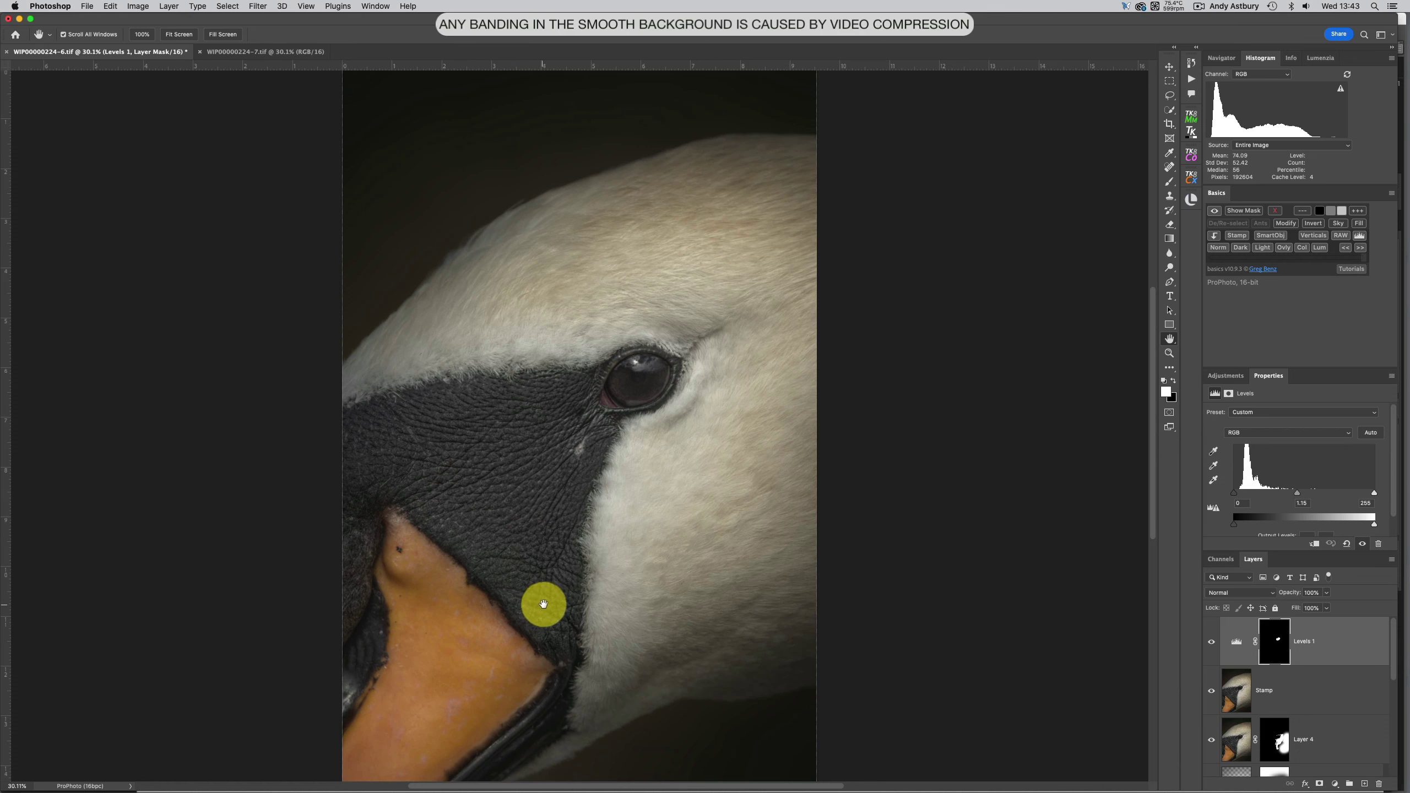
{"action": "double_click", "coordinate": [1170, 355]}
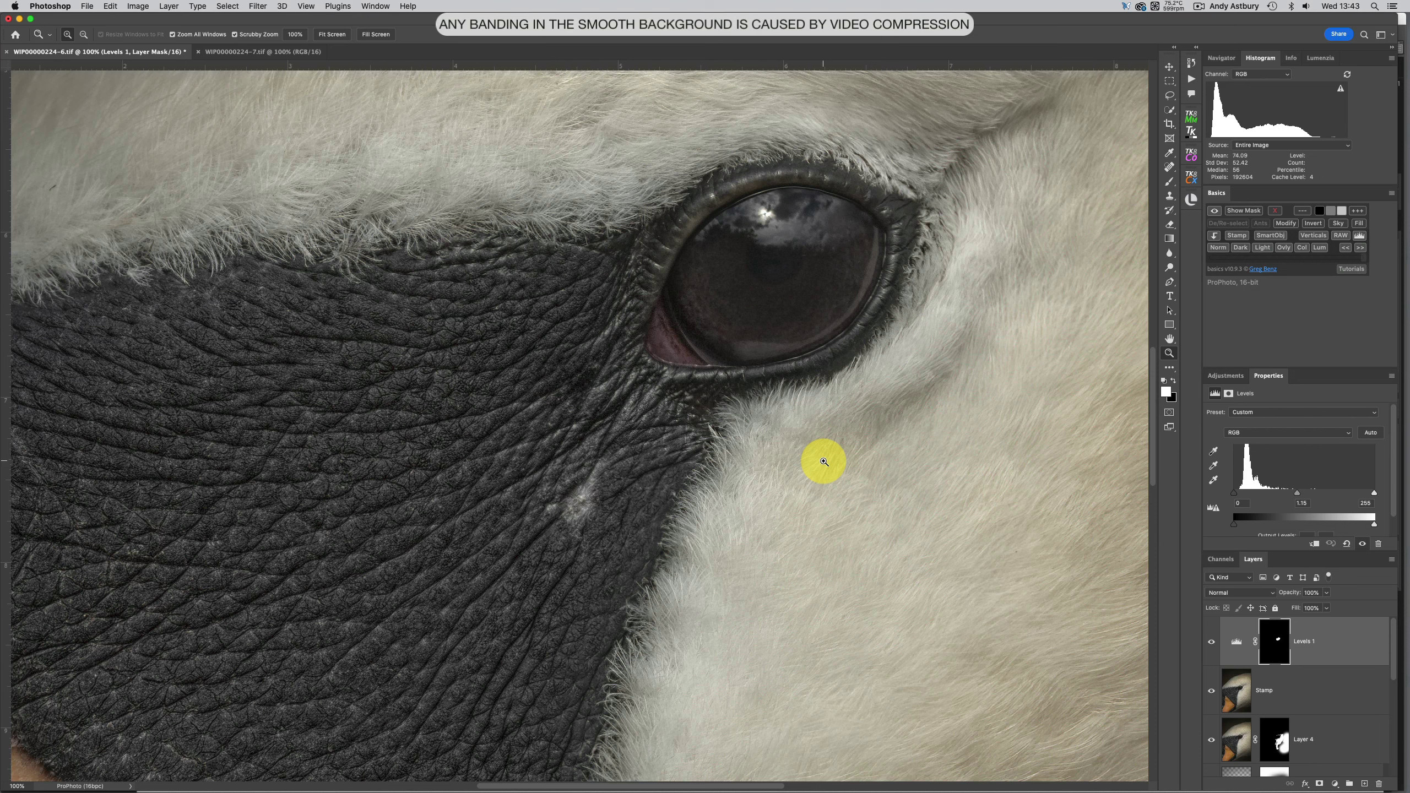
{"action": "left_click", "coordinate": [228, 55]}
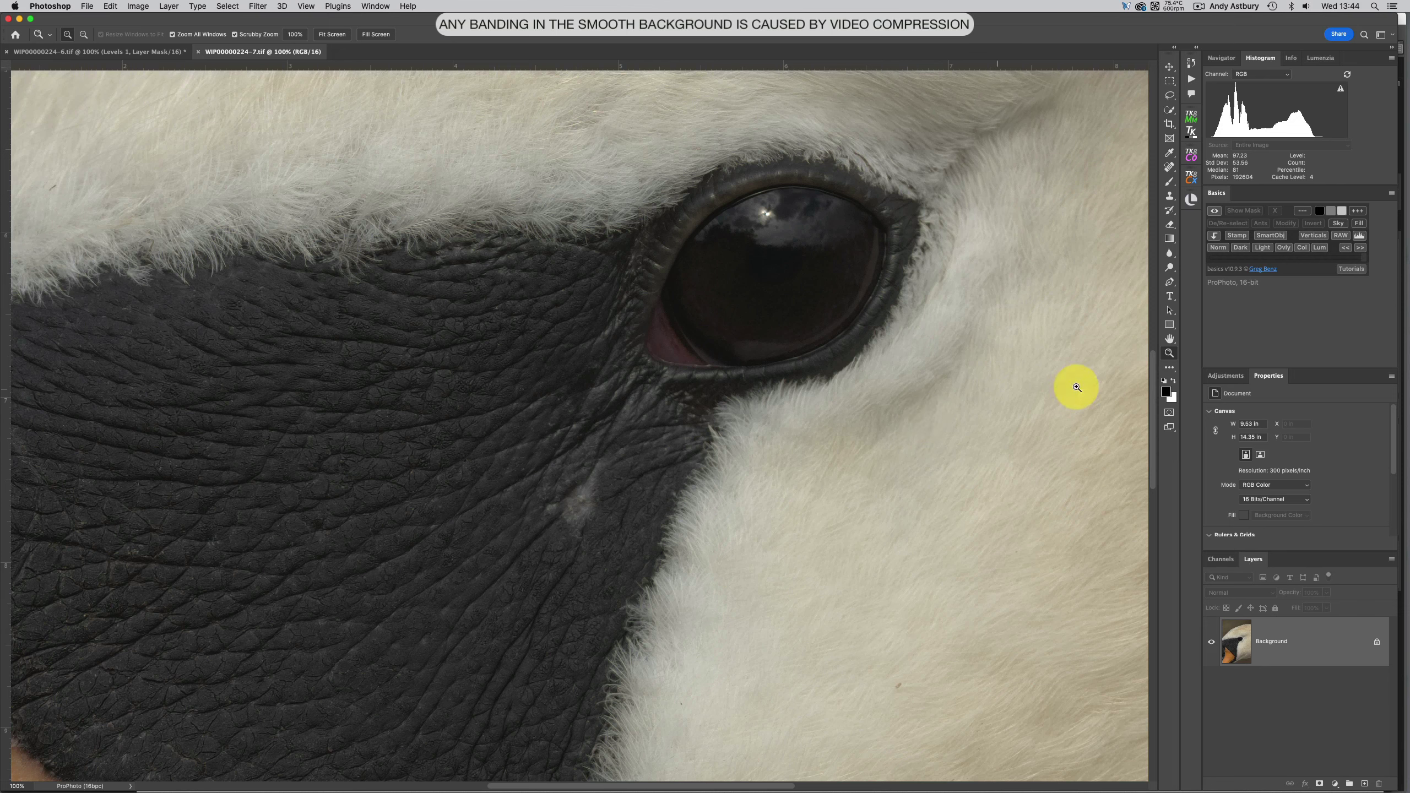
{"action": "double_click", "coordinate": [1169, 340]}
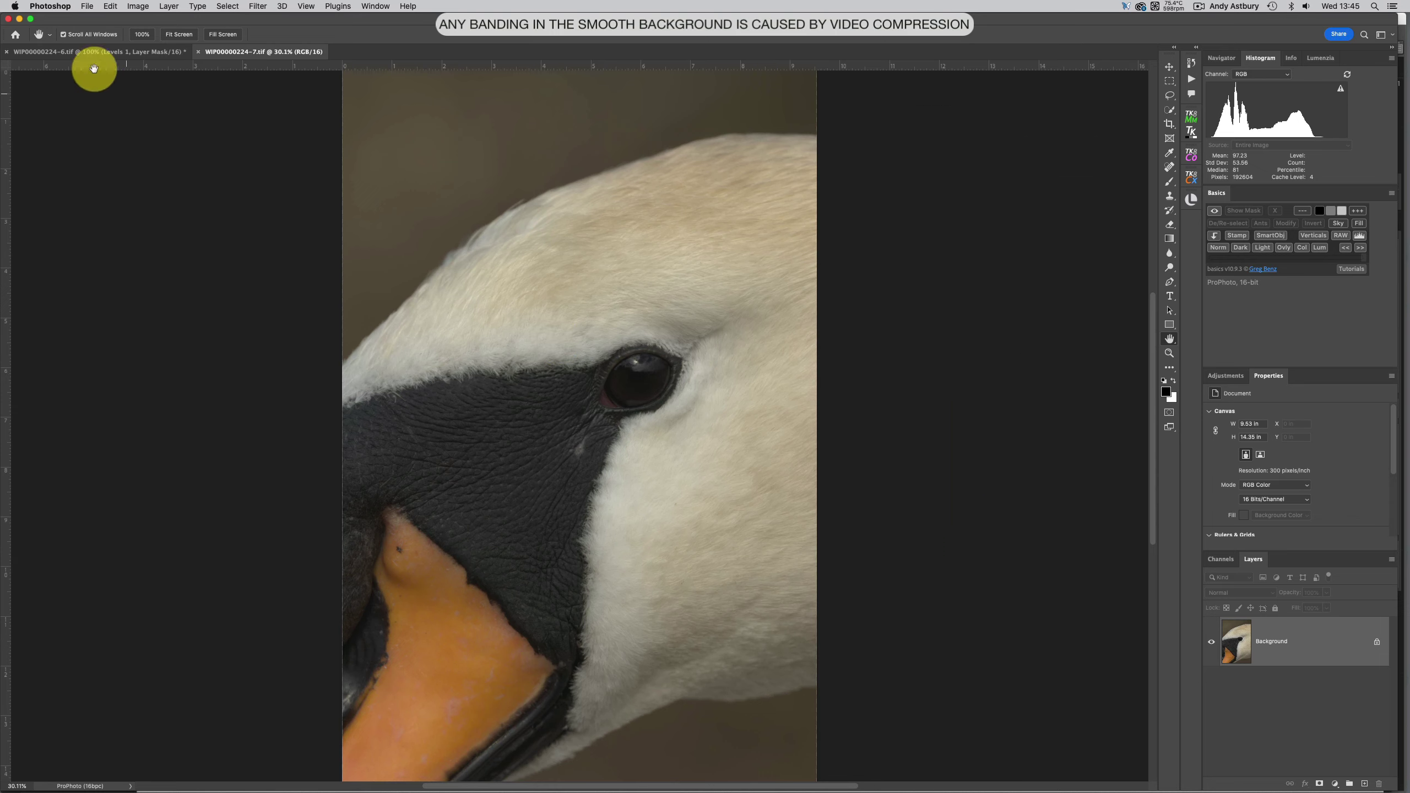
Step: Close both swan images, saving WIP00000224-6.tif as a TIFF with no image compression and RLE layer compression
{"action": "left_click", "coordinate": [198, 52]}
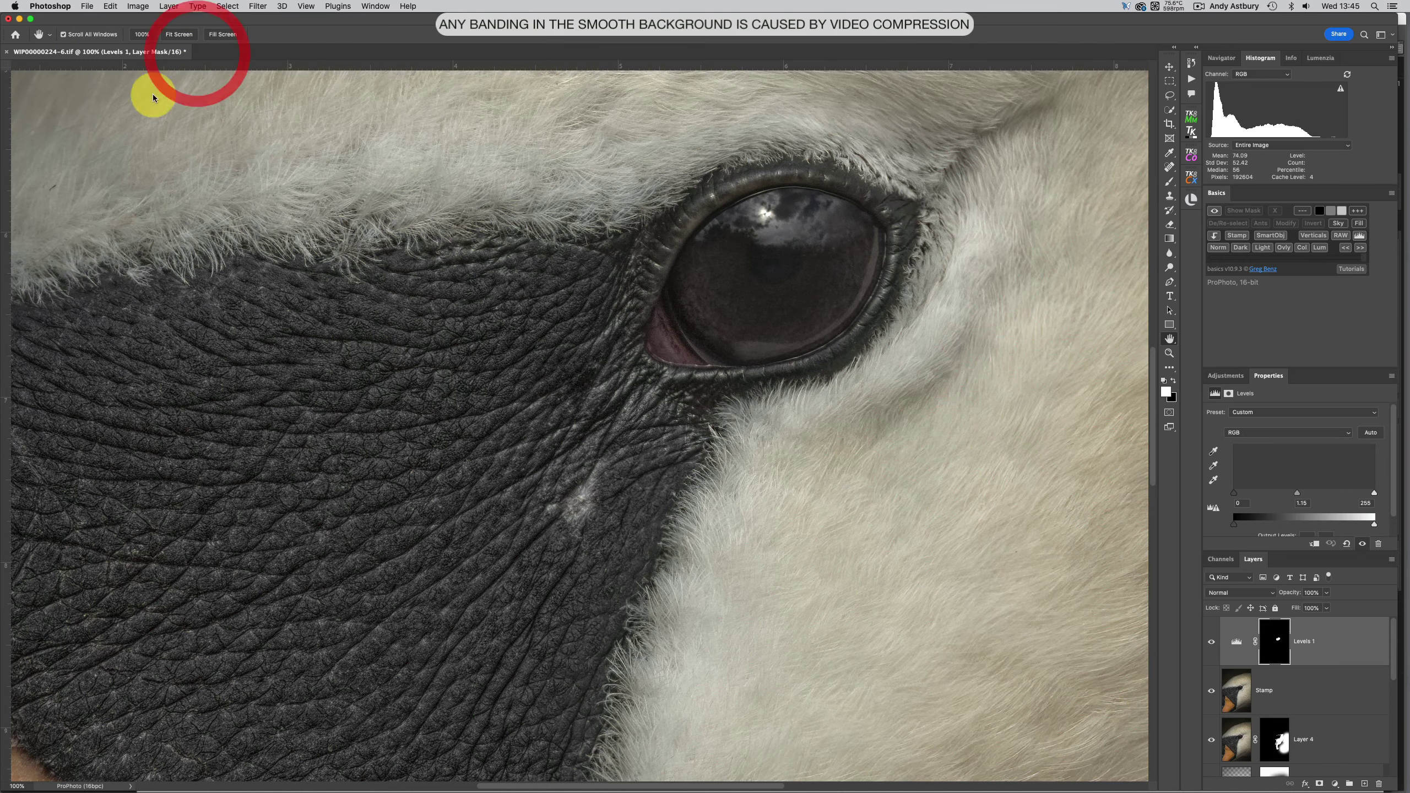
{"action": "left_click", "coordinate": [6, 52]}
{"action": "left_click", "coordinate": [793, 256]}
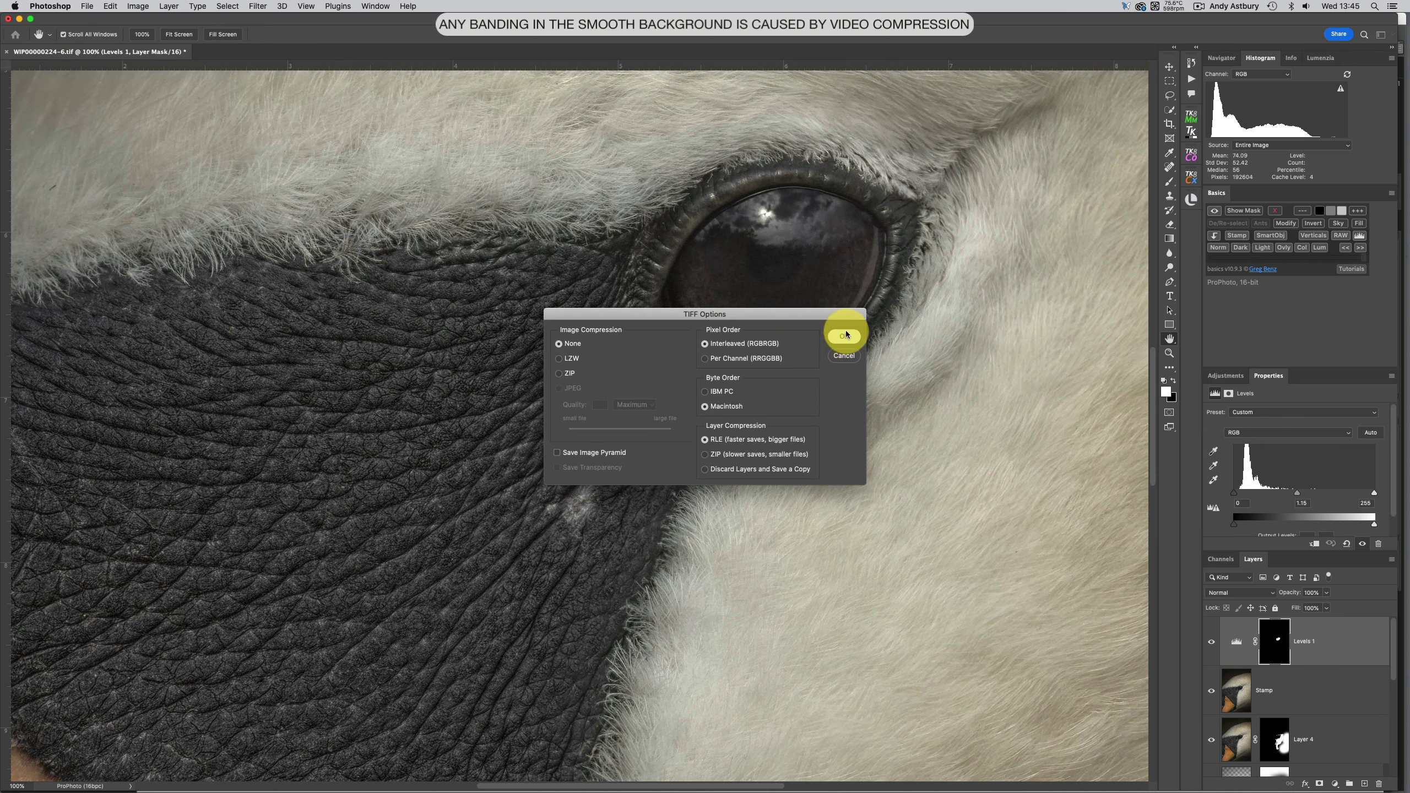
{"action": "left_click", "coordinate": [844, 336]}
{"action": "left_click", "coordinate": [791, 253]}
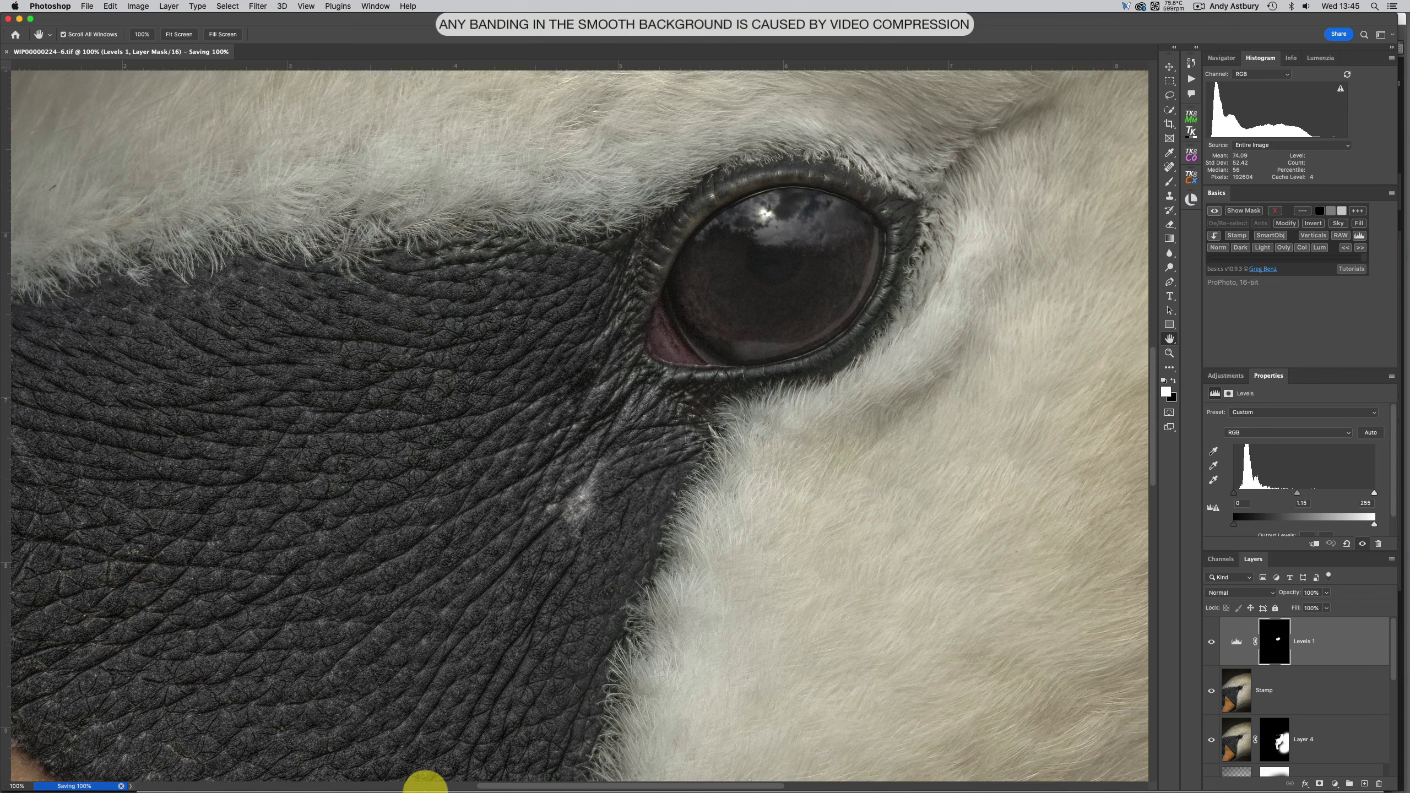
Step: Switch to RawTherapee and rotate the swan photo to portrait orientation, fitted to the view
{"action": "mouse_move", "coordinate": [425, 787]}
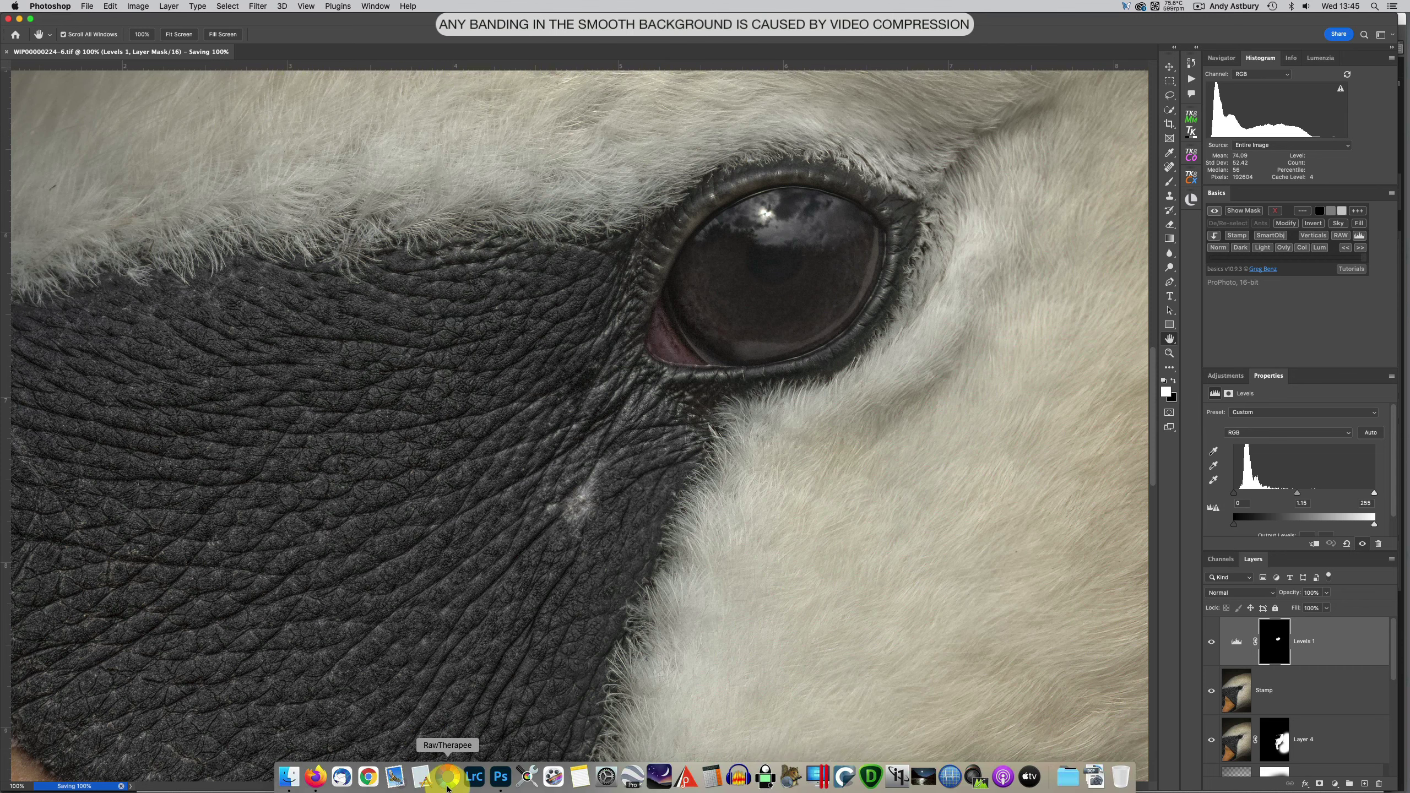
{"action": "left_click", "coordinate": [447, 788]}
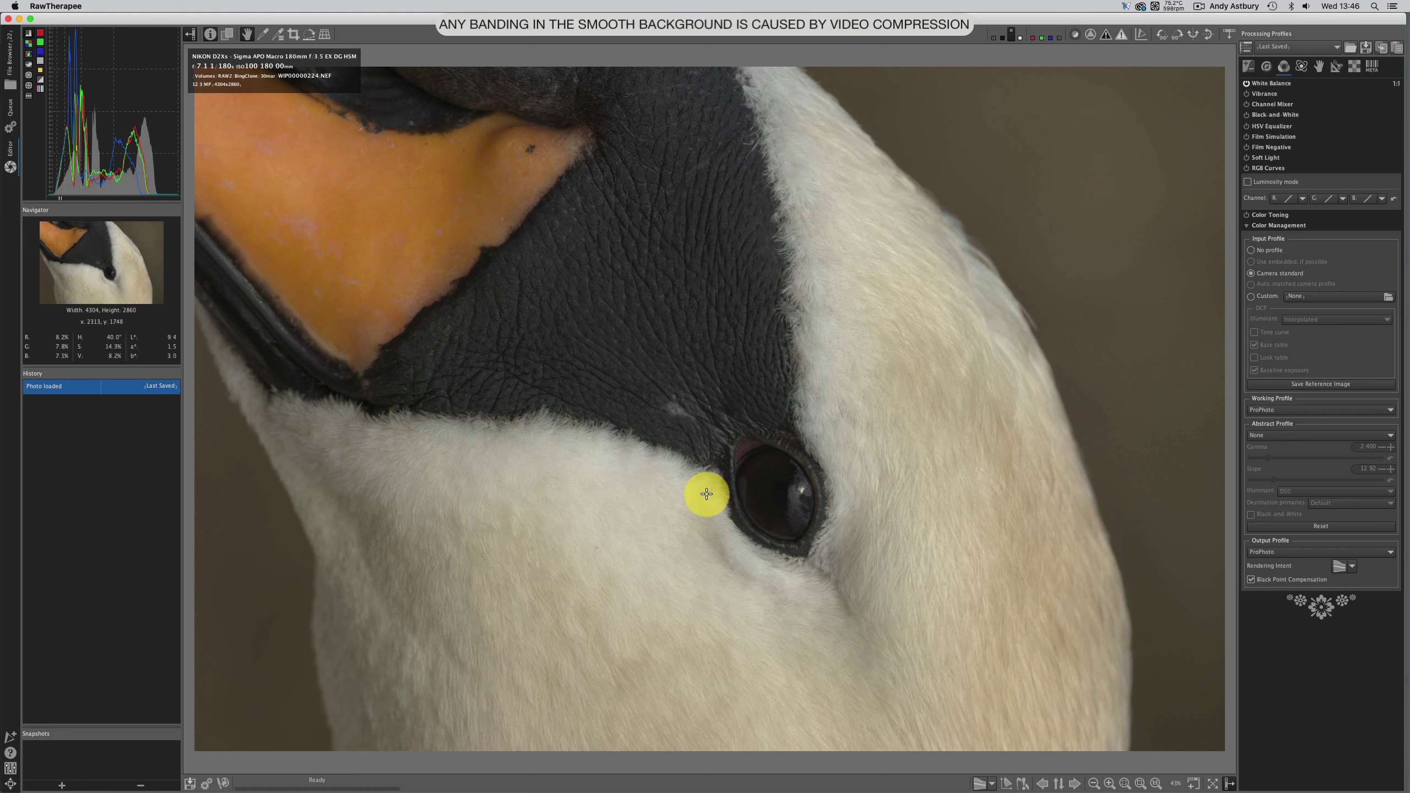
{"action": "left_click", "coordinate": [1162, 37]}
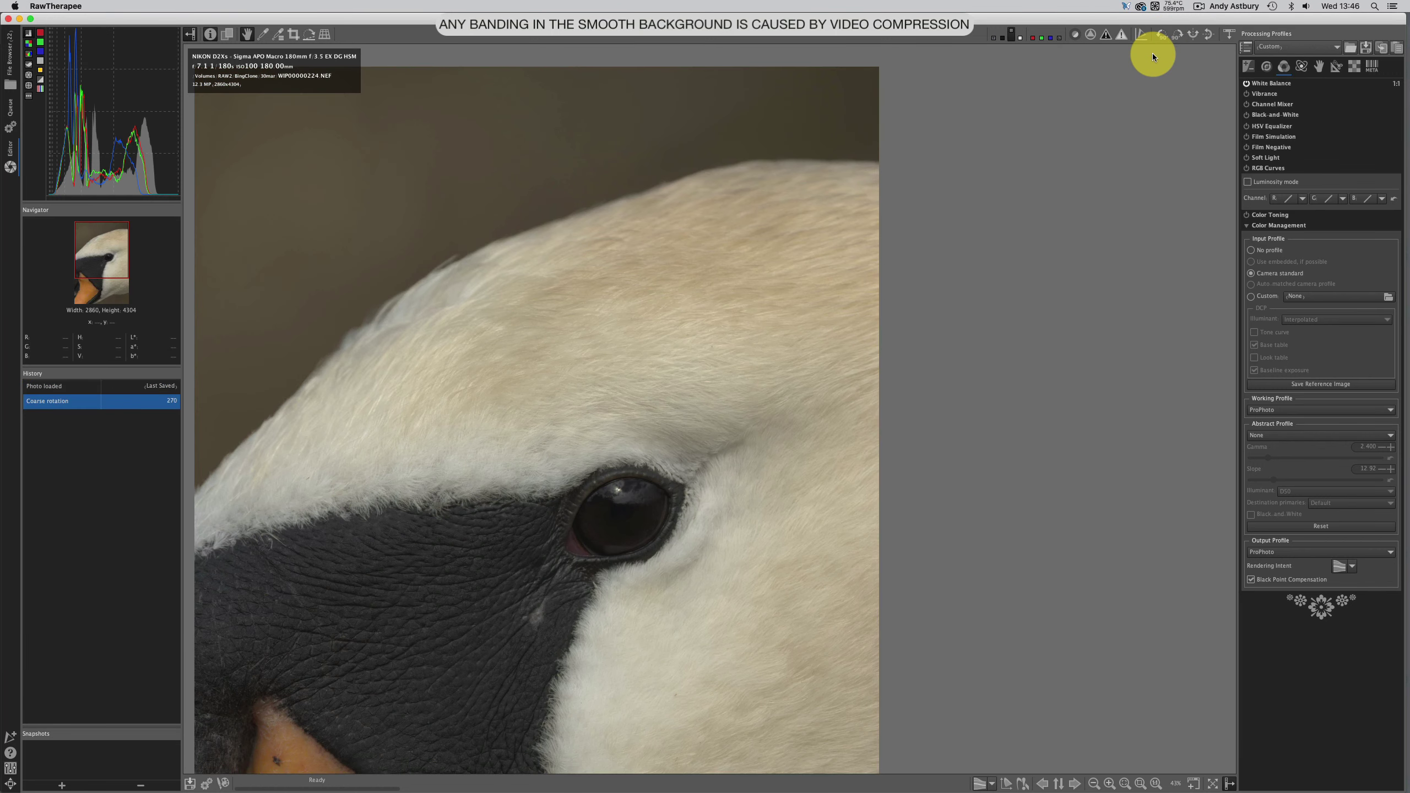
{"action": "left_click", "coordinate": [1124, 784]}
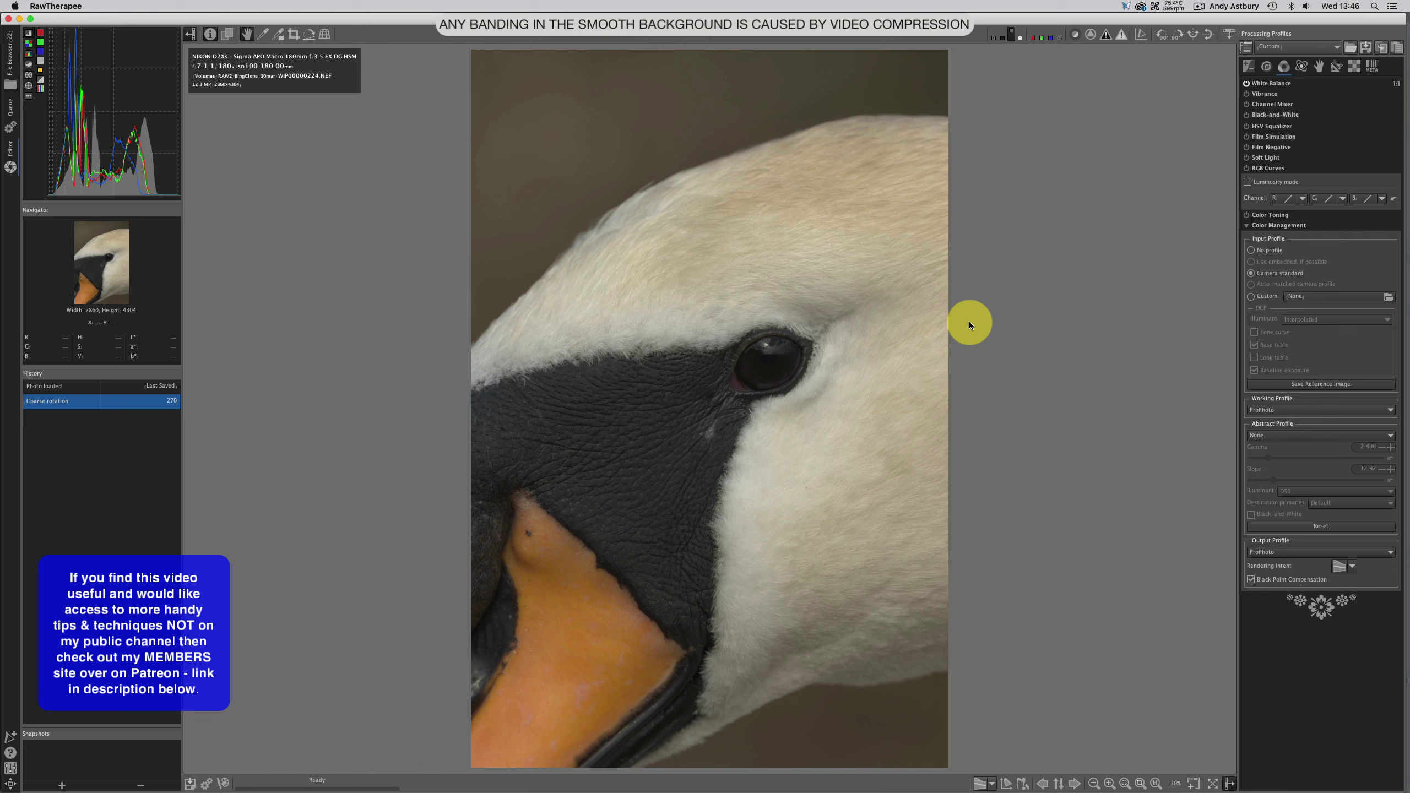
Step: Apply the MyBase processing profile to the swan photo and rotate it back to portrait orientation
{"action": "left_click", "coordinate": [1281, 46]}
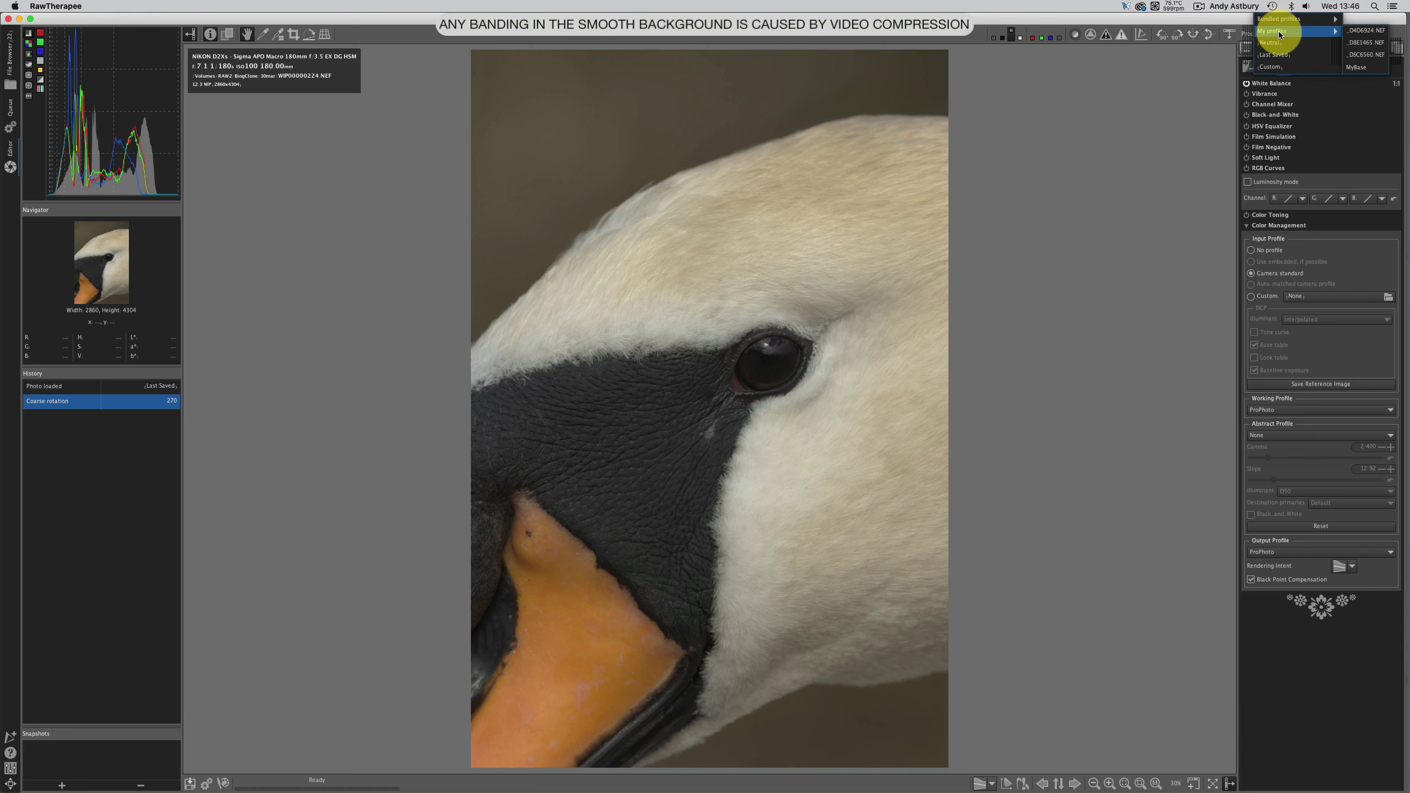
{"action": "mouse_move", "coordinate": [1294, 31]}
{"action": "left_click", "coordinate": [1363, 66]}
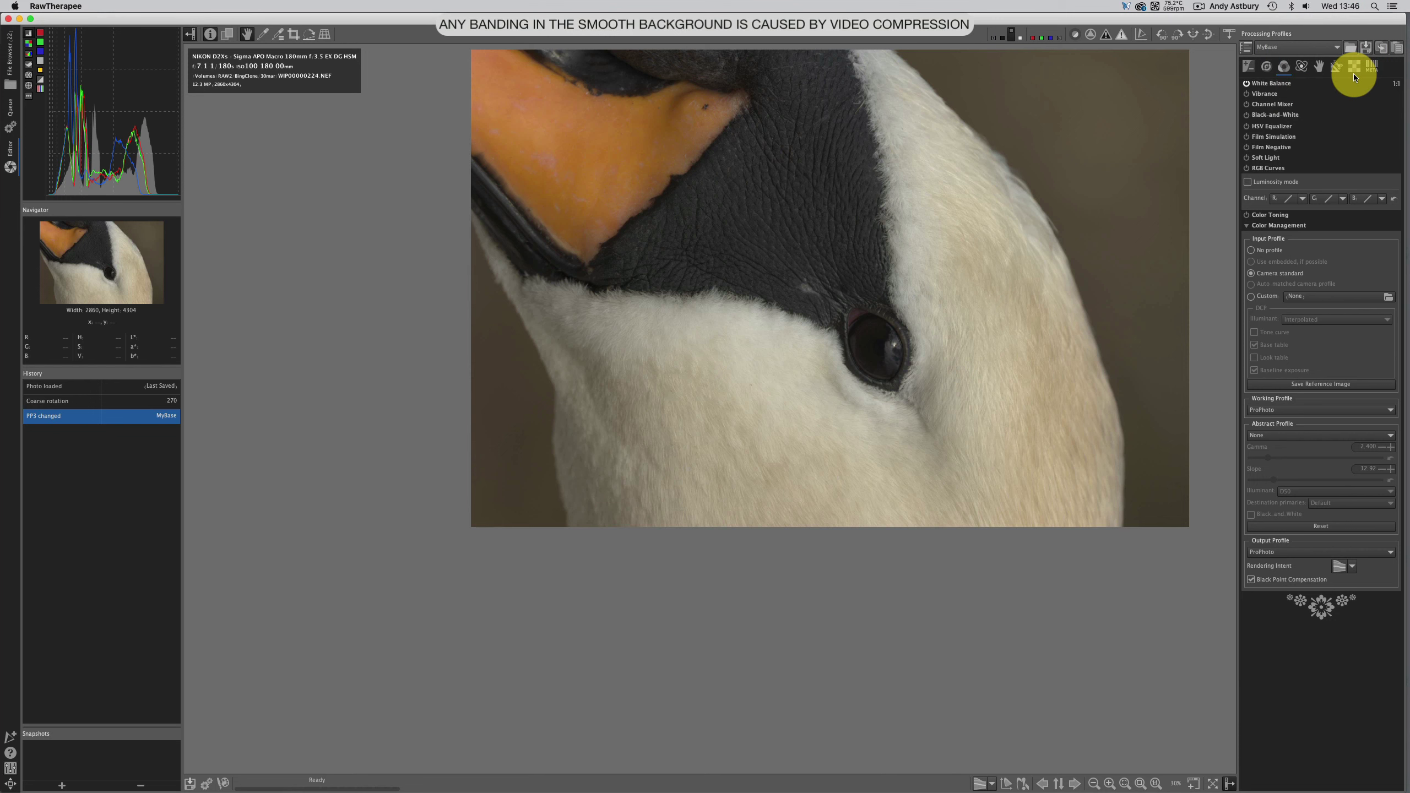
{"action": "left_click", "coordinate": [1158, 36]}
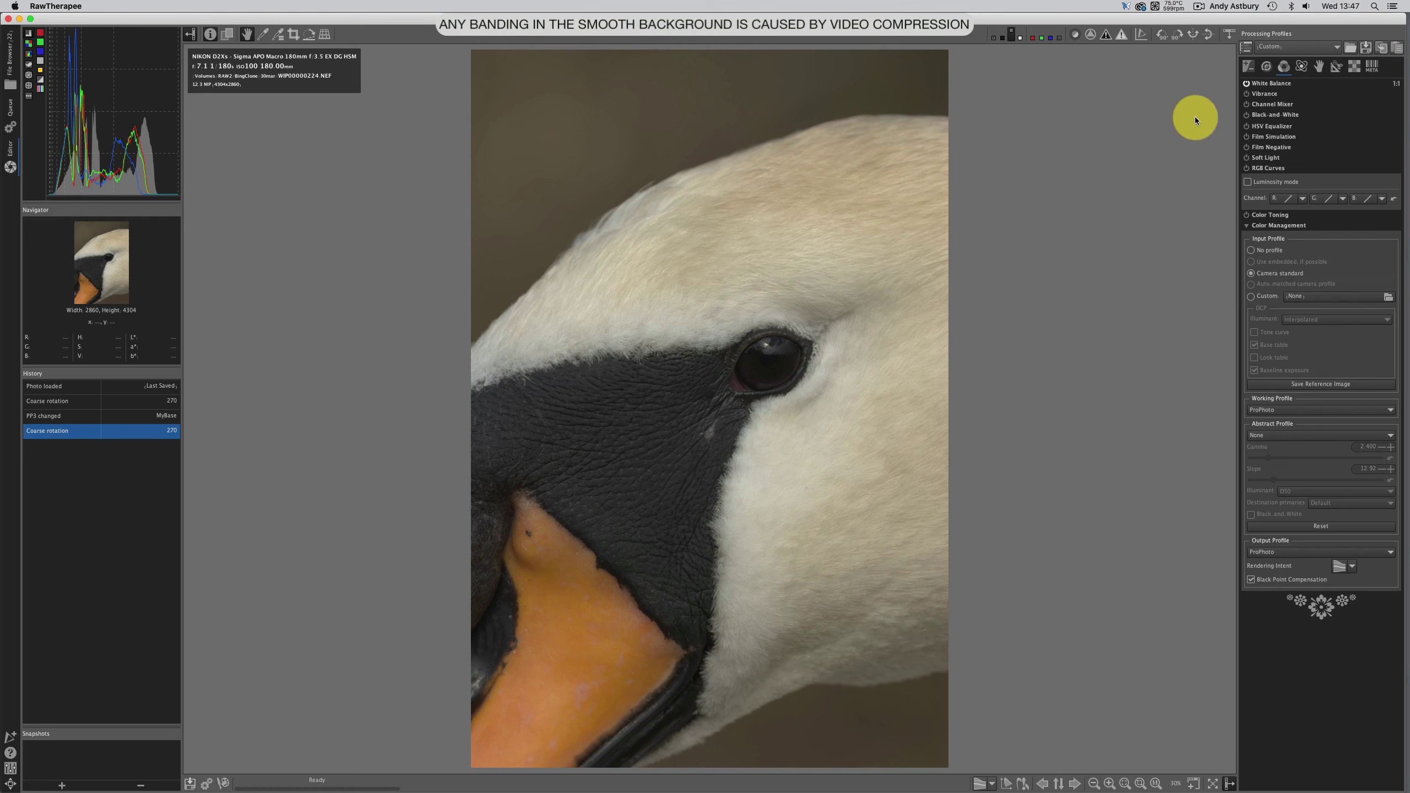
Step: Enable Tone Mapping among the exposure tools for the swan photo
{"action": "left_click", "coordinate": [1249, 66]}
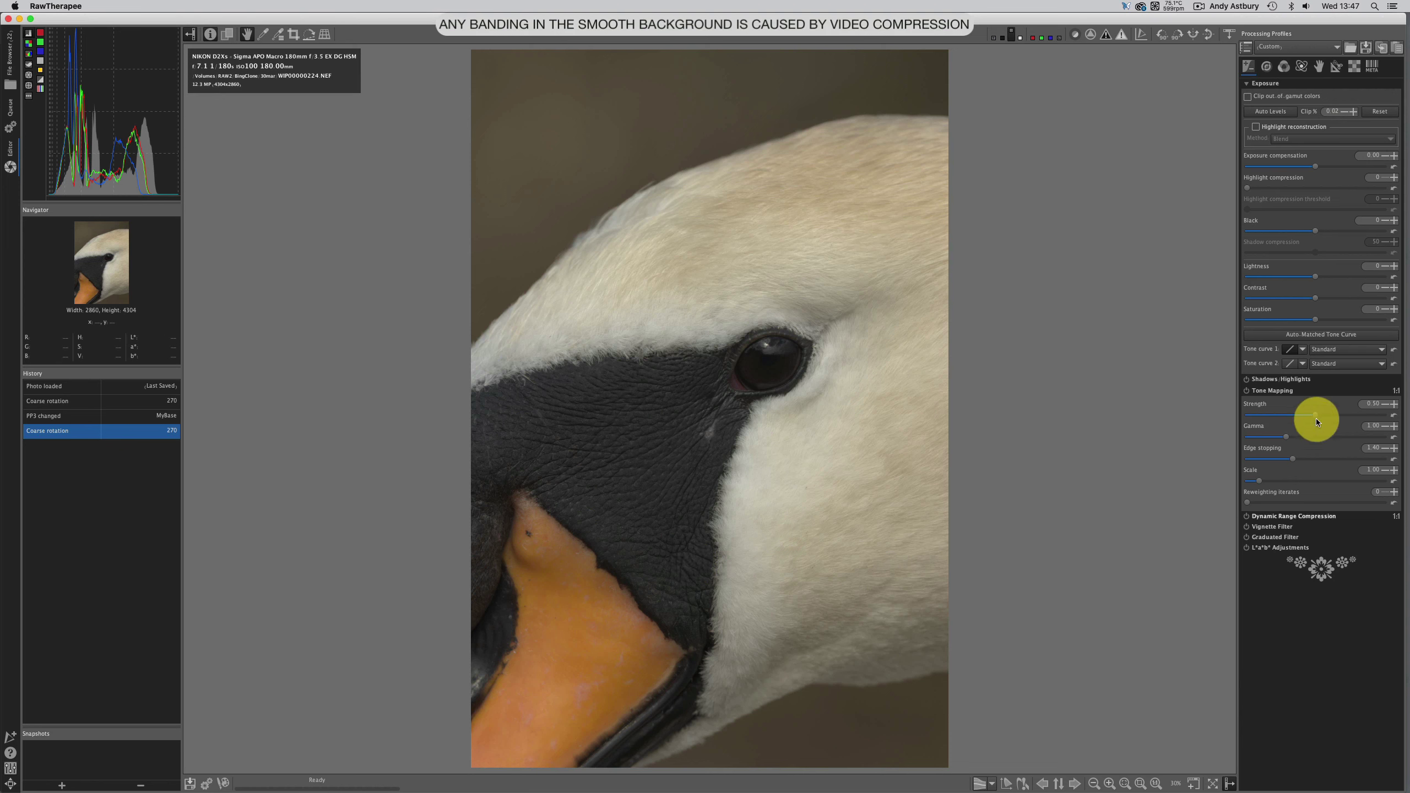
{"action": "left_click", "coordinate": [1246, 391]}
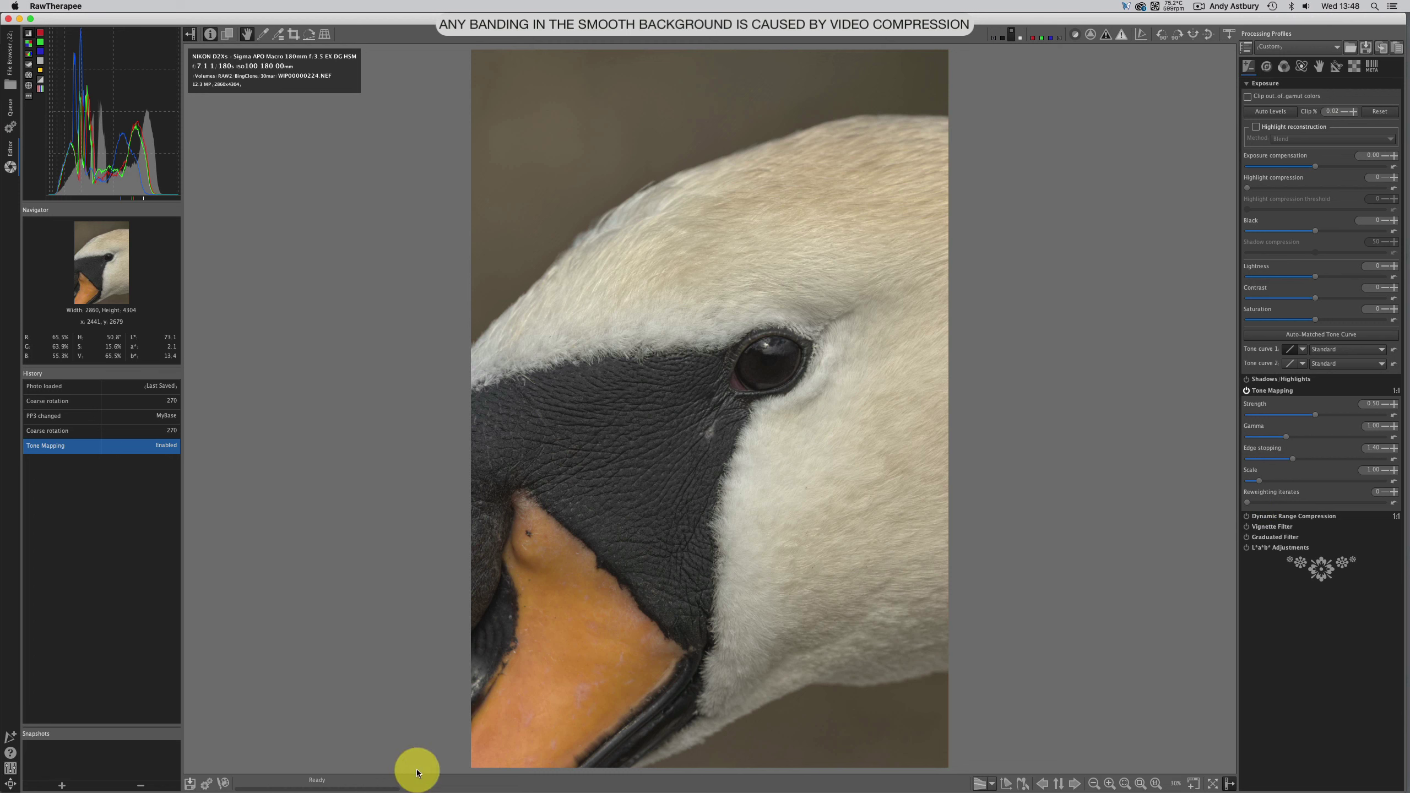
Step: Read the descriptions of the Tone Mapping parameters on the RawPedia page in Firefox, and return to RawTherapee
{"action": "mouse_move", "coordinate": [439, 786]}
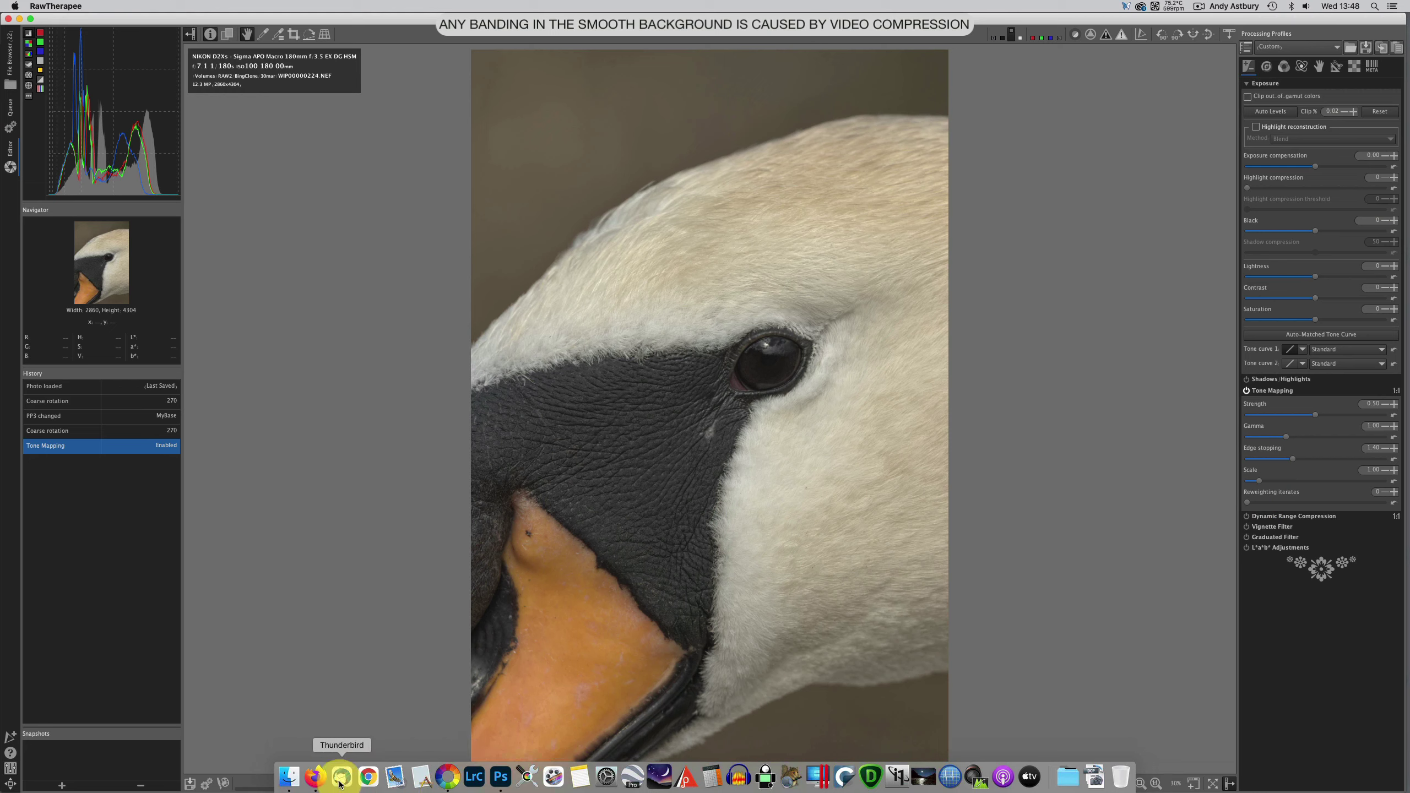
{"action": "left_click", "coordinate": [316, 778]}
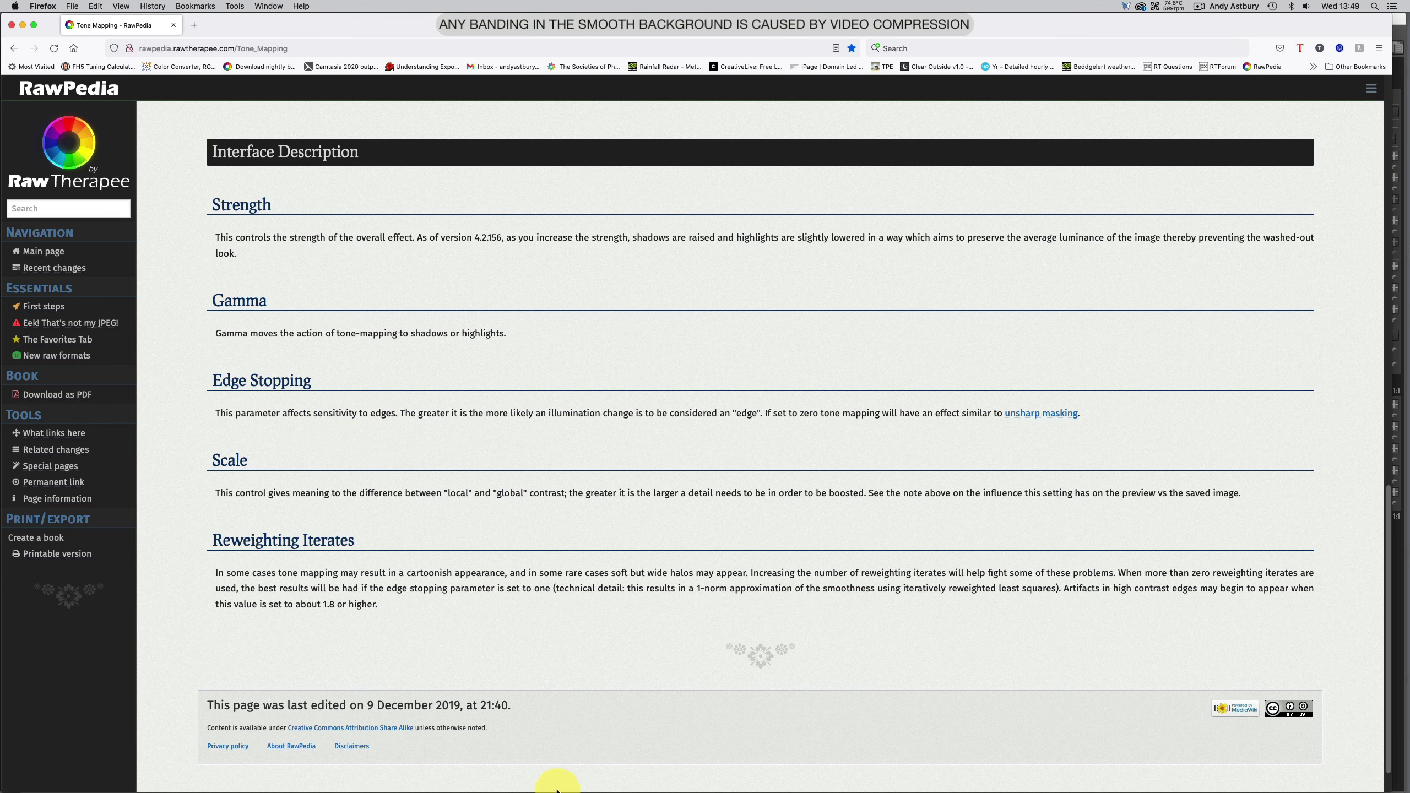
{"action": "mouse_move", "coordinate": [550, 789]}
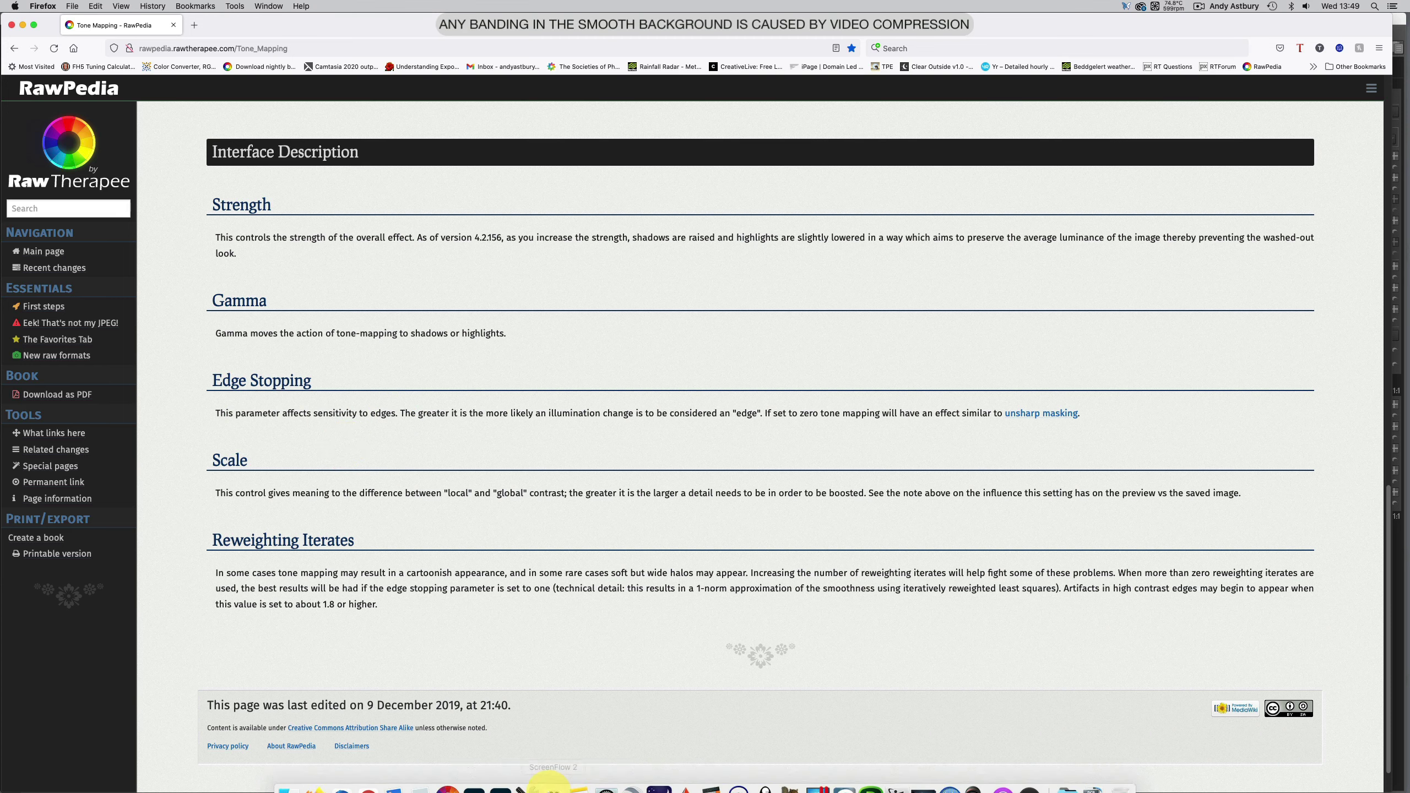
{"action": "left_click", "coordinate": [447, 778]}
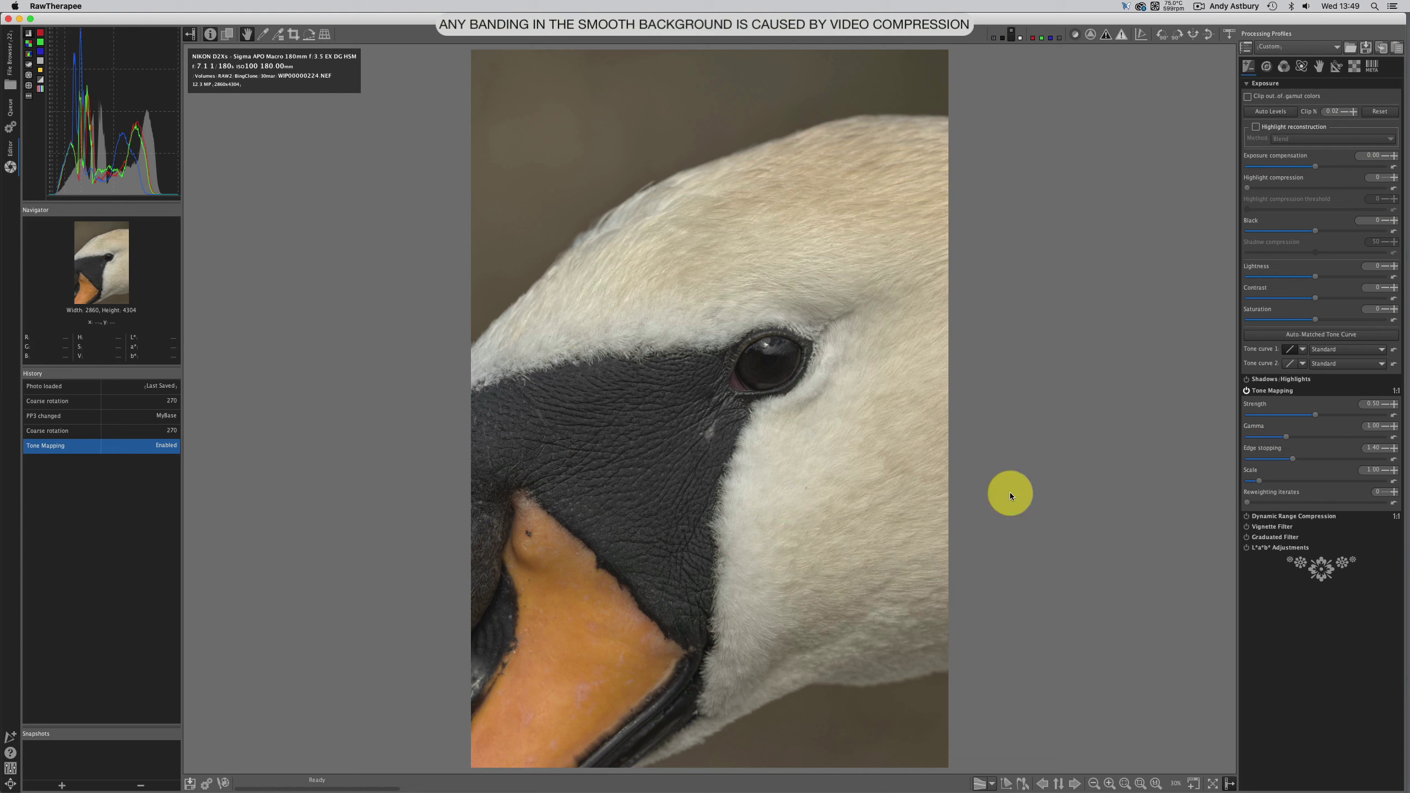
{"action": "mouse_move", "coordinate": [487, 788]}
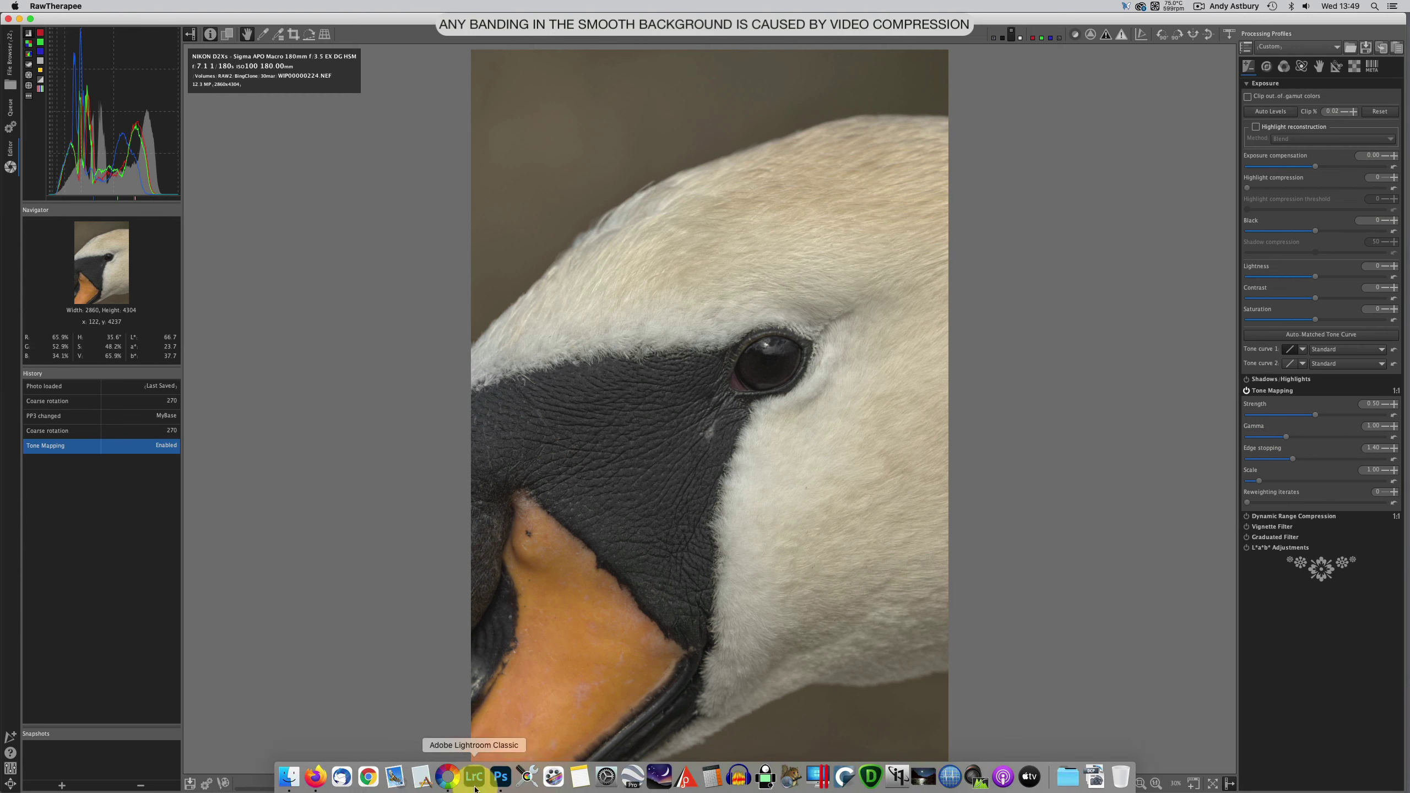
{"action": "left_click", "coordinate": [320, 777]}
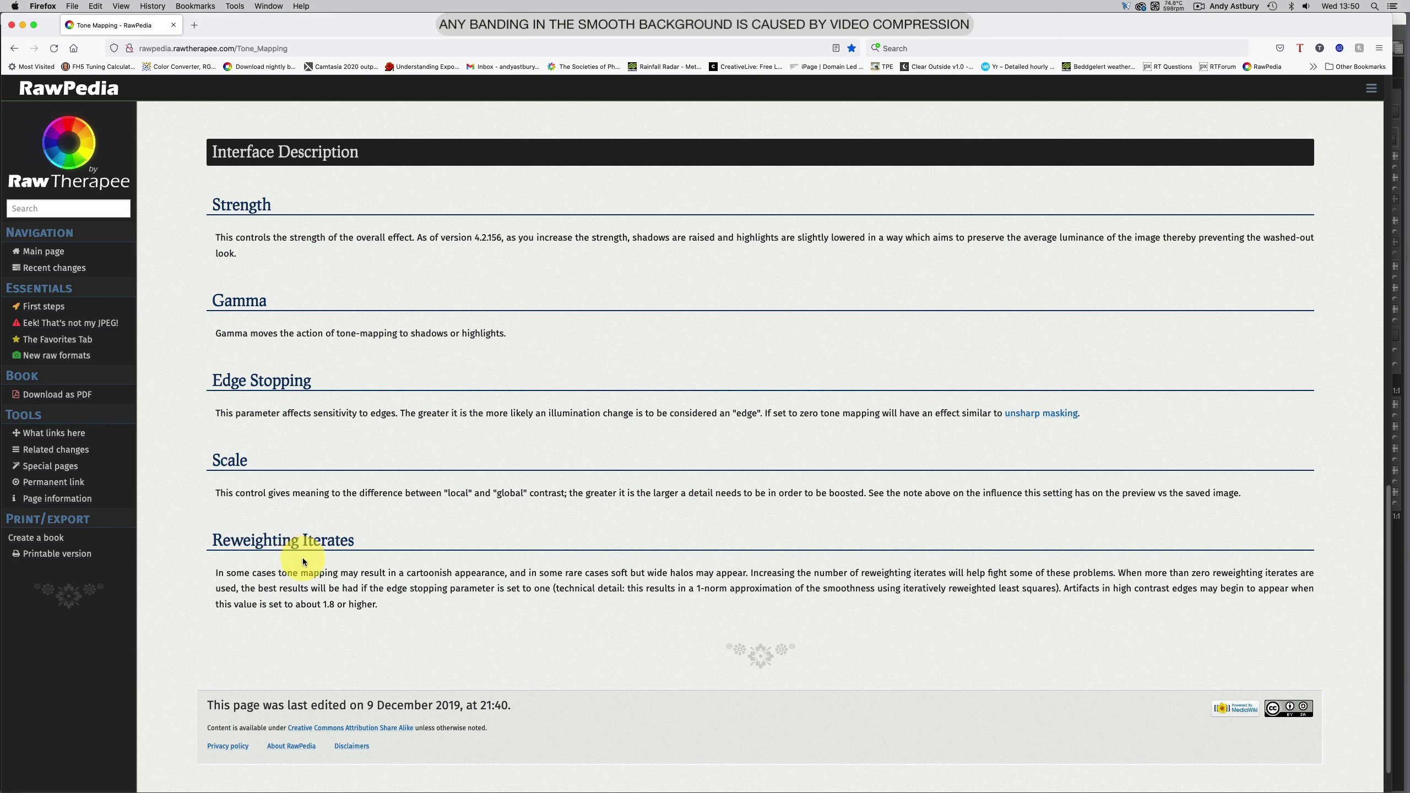
{"action": "mouse_move", "coordinate": [475, 786]}
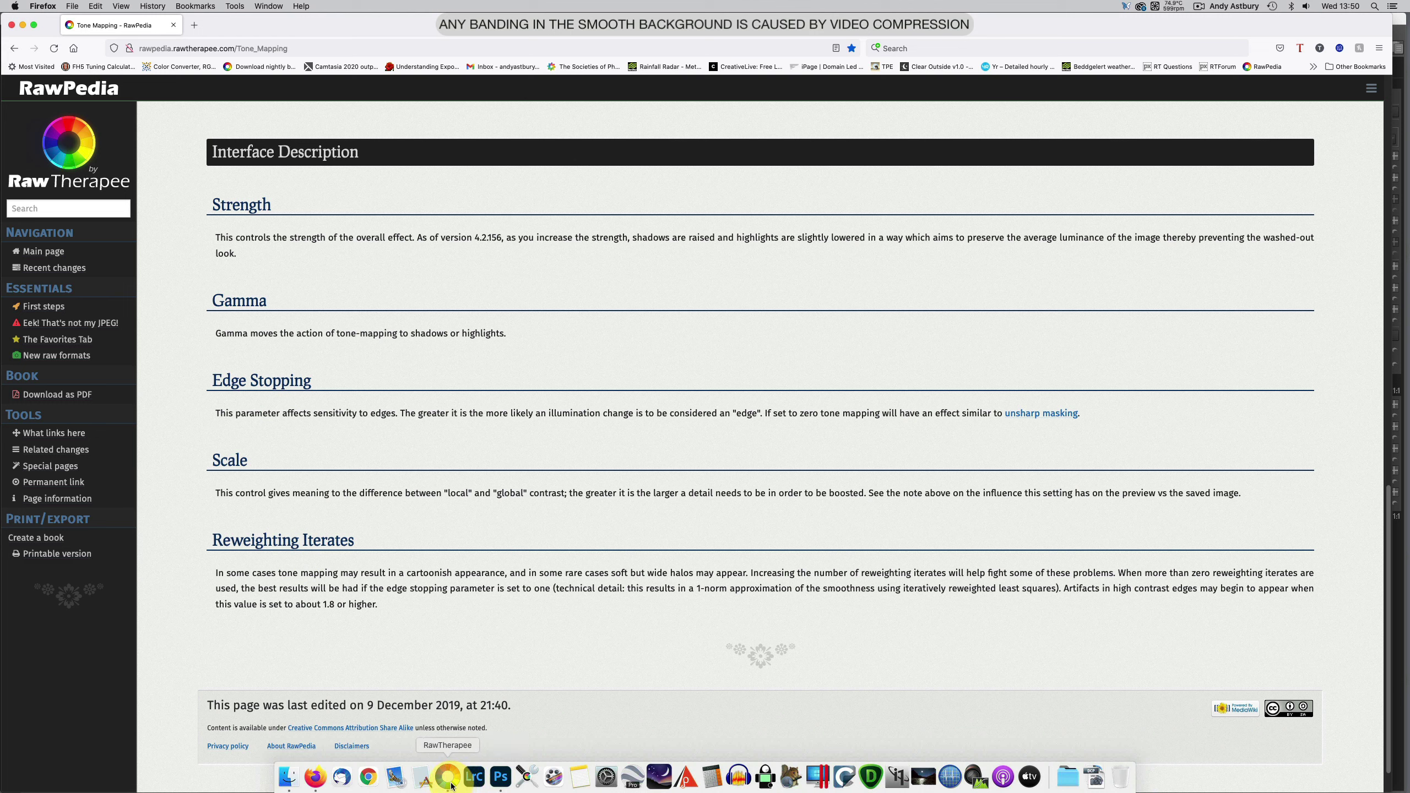
{"action": "left_click", "coordinate": [452, 788]}
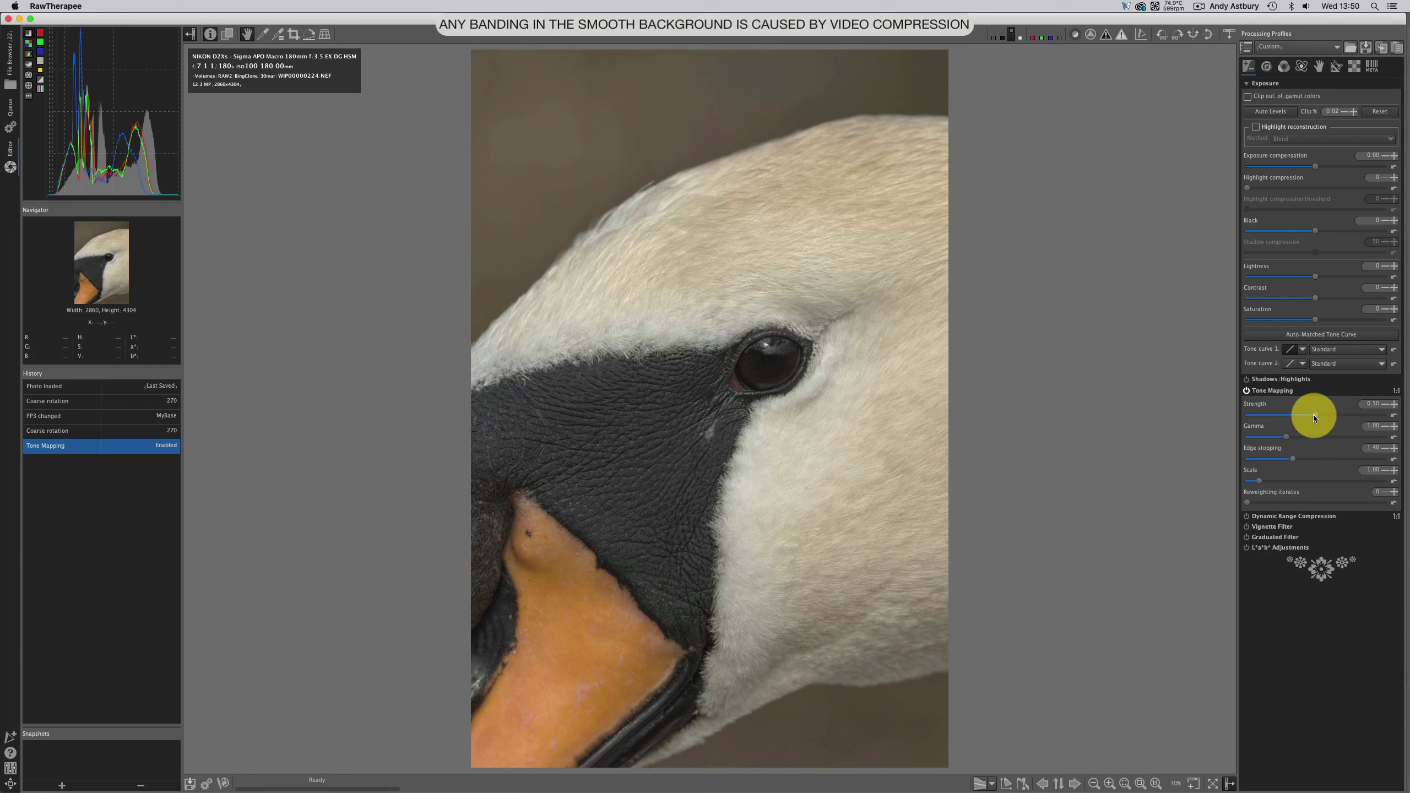
Step: Try the Tone Mapping Strength at 2.00 and at -1.00, and reset it to its default of 0.50
{"action": "scroll", "coordinate": [1317, 415], "scroll_direction": "down", "scroll_amount": 4}
{"action": "left_click_drag", "start_coordinate": [1316, 414], "coordinate": [1385, 416]}
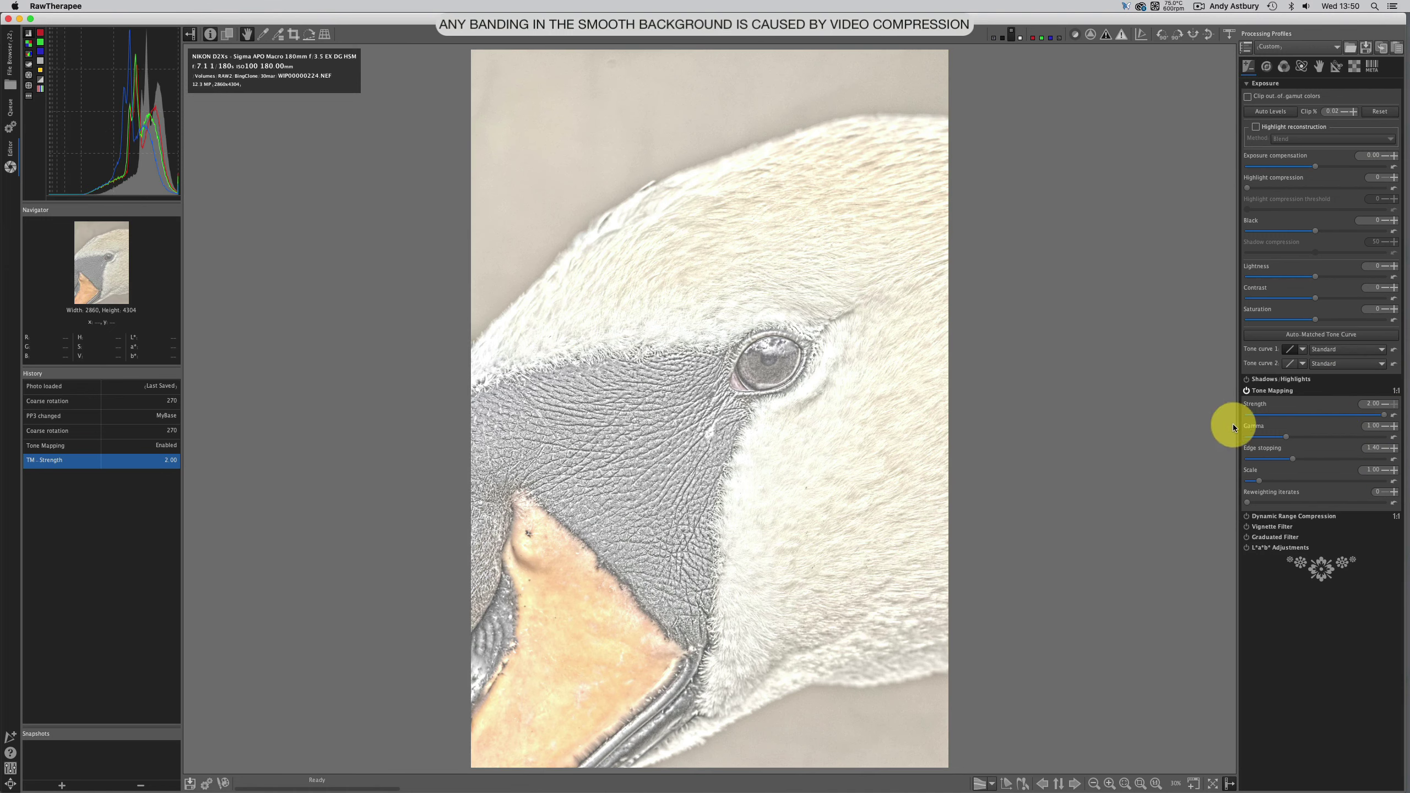
{"action": "left_click", "coordinate": [1247, 416]}
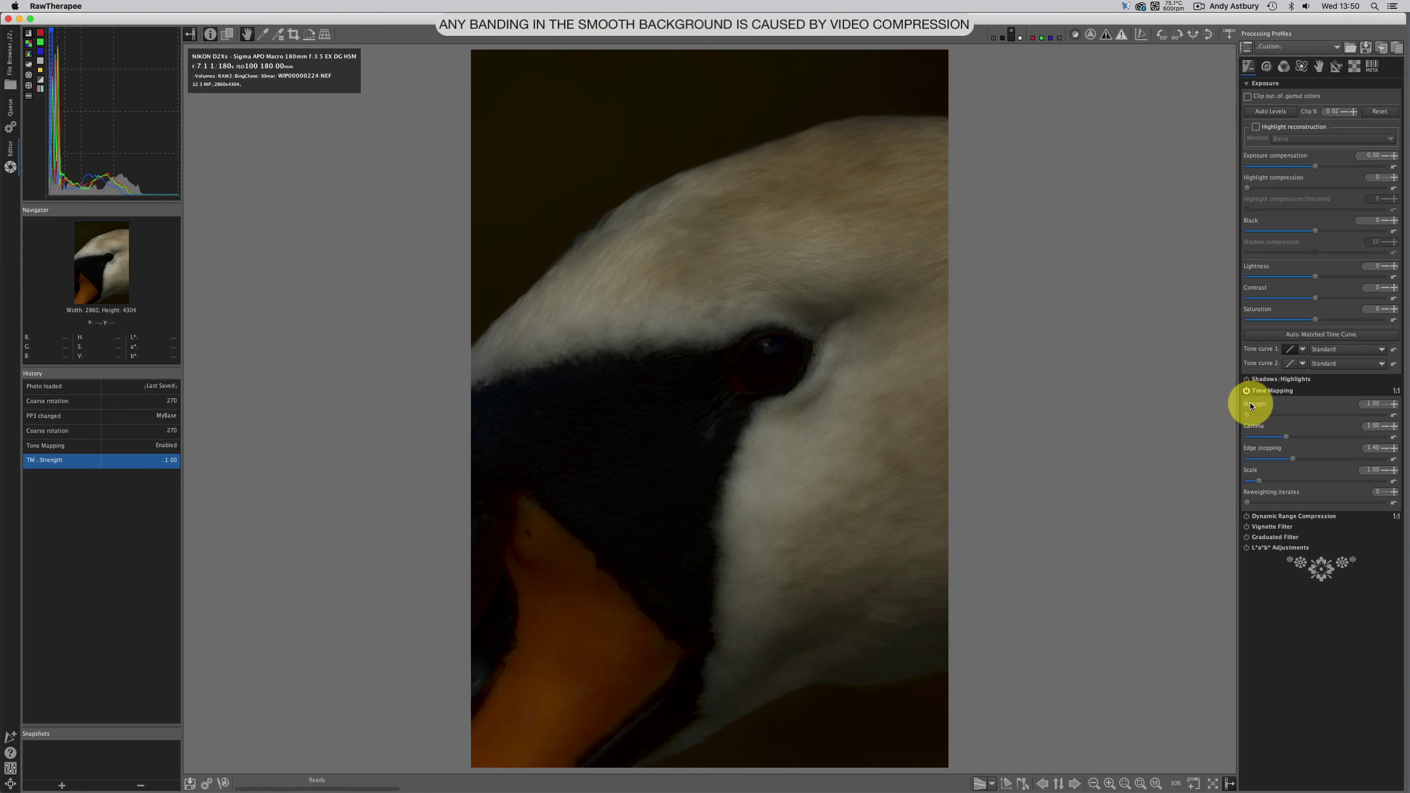
{"action": "left_click", "coordinate": [1394, 416]}
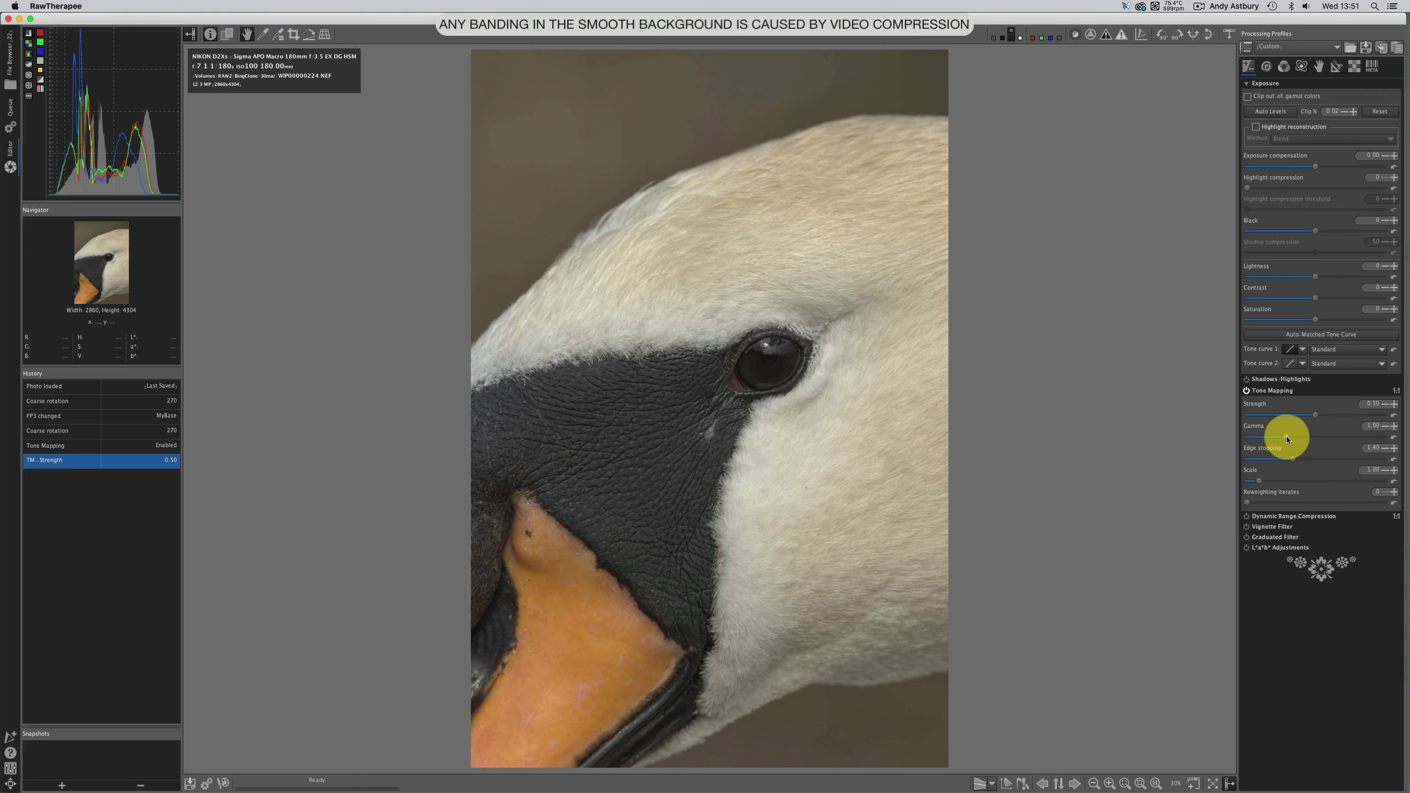
Step: Try the Tone Mapping Gamma at 0.80 and at 1.50, and reset it to its default of 1.00
{"action": "left_click_drag", "start_coordinate": [1287, 438], "coordinate": [1230, 435]}
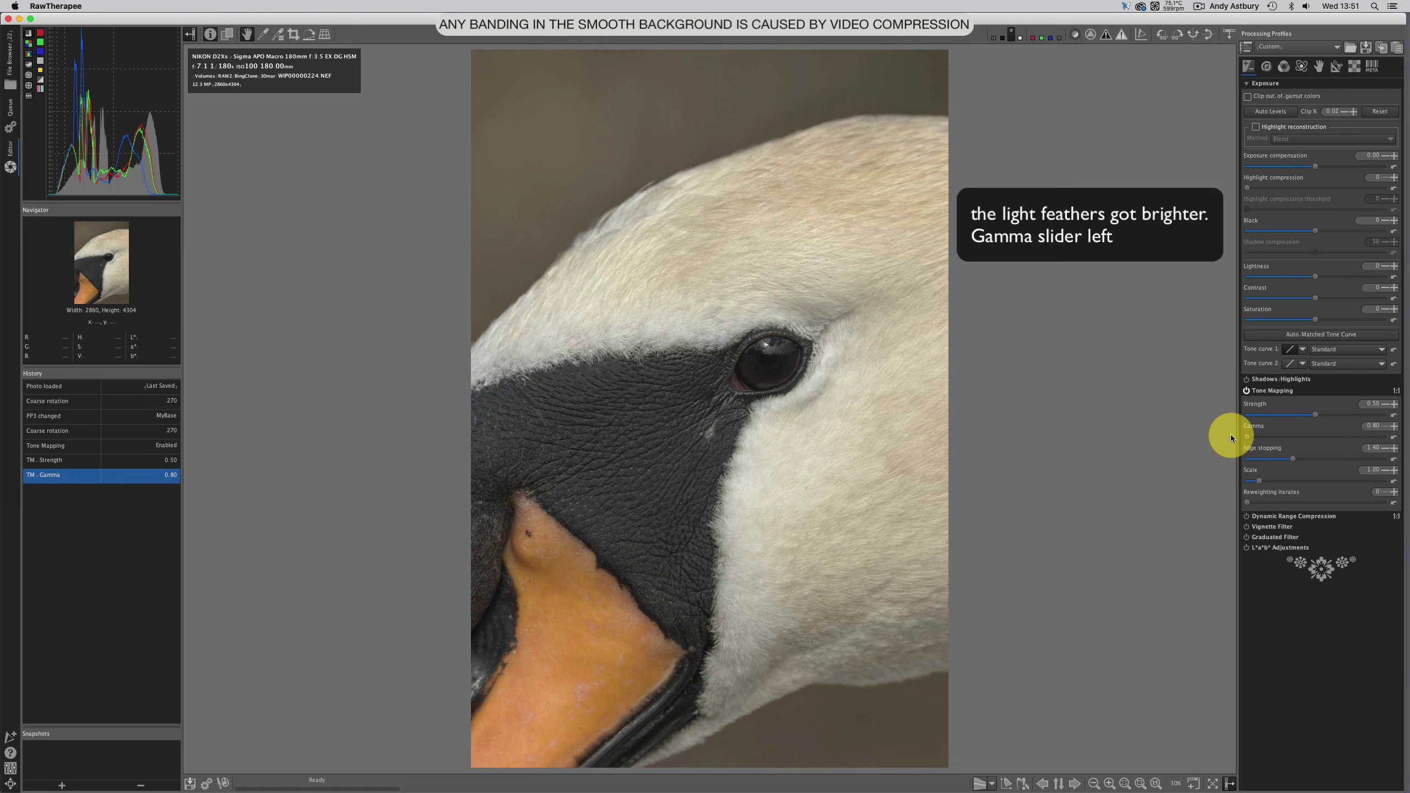
{"action": "left_click", "coordinate": [1385, 438]}
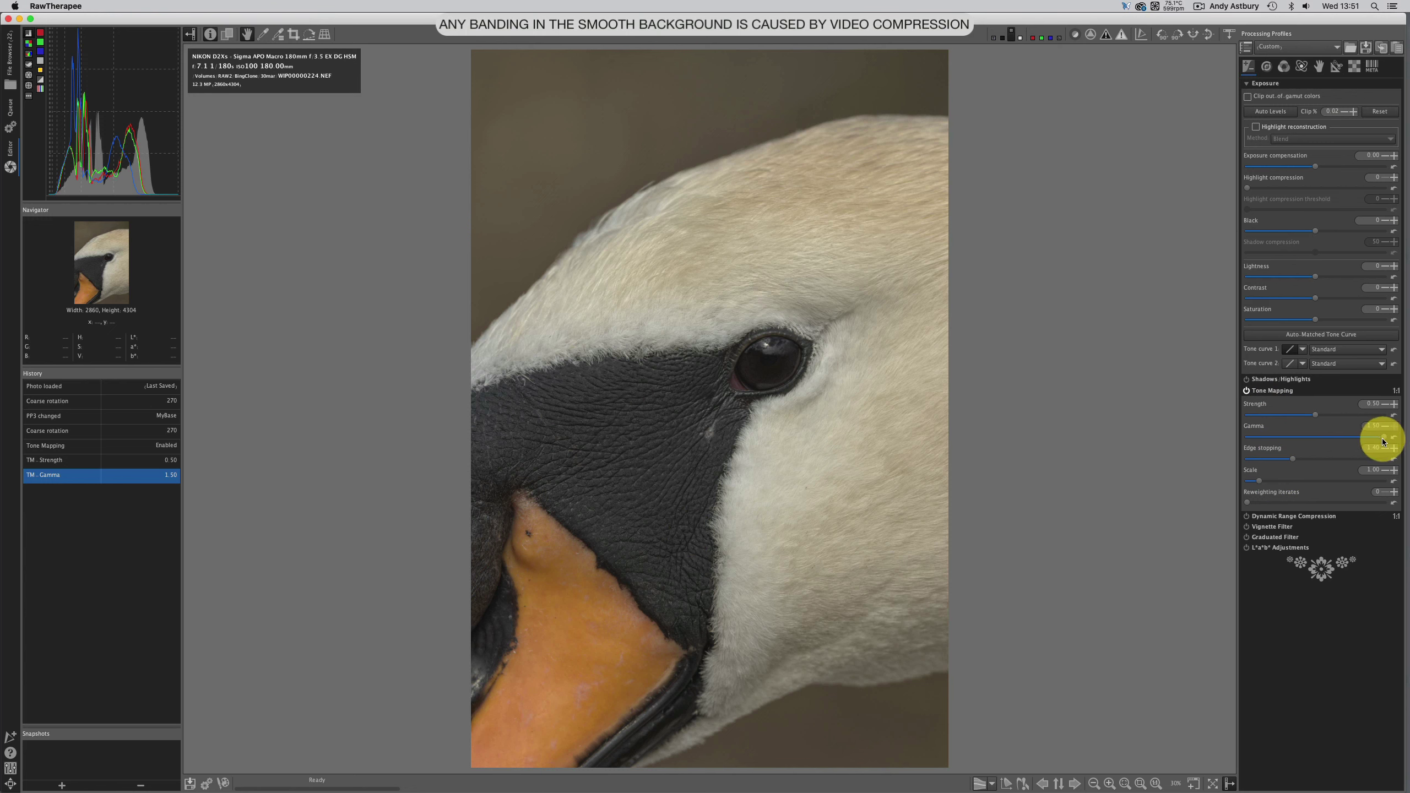
{"action": "left_click_drag", "start_coordinate": [1339, 437], "coordinate": [1227, 432]}
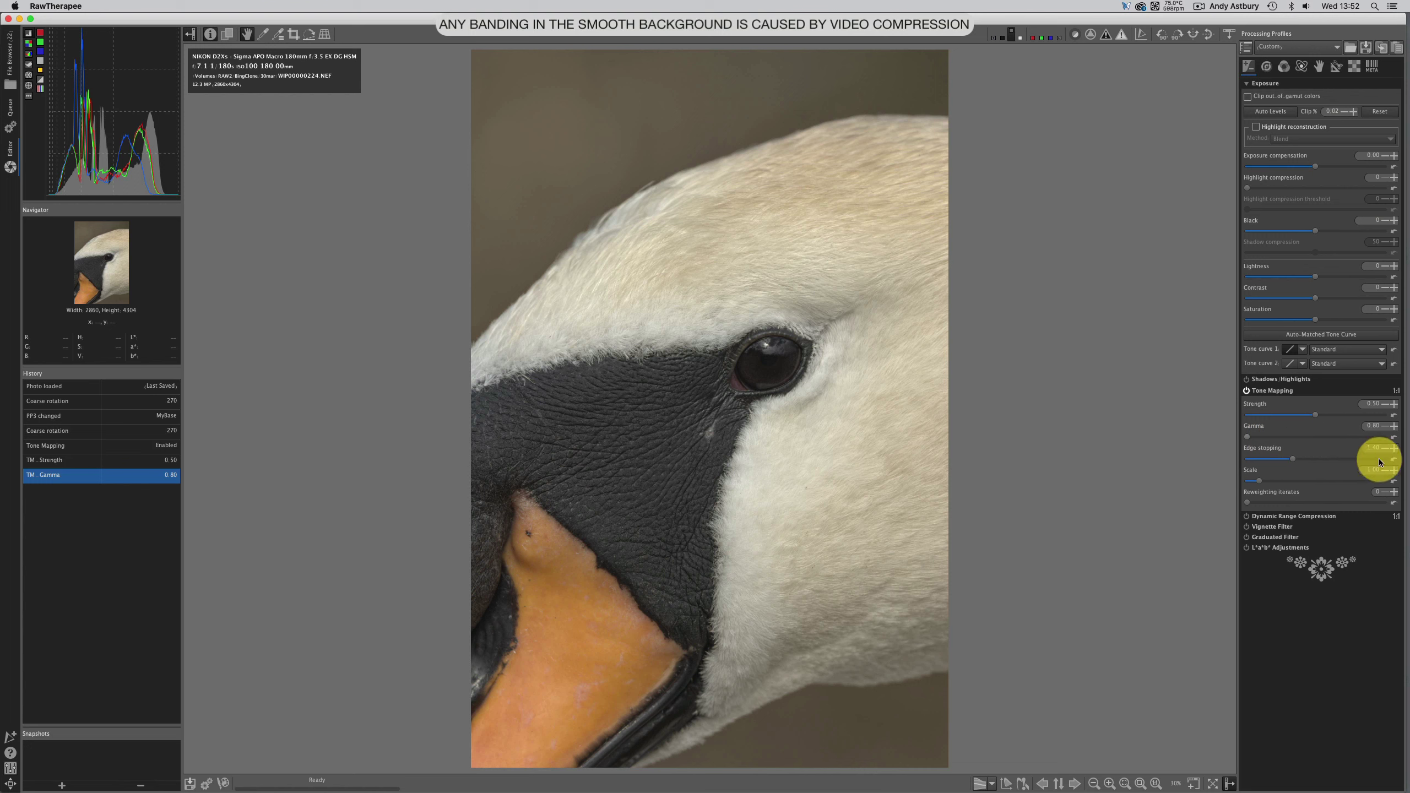
{"action": "left_click", "coordinate": [1394, 438]}
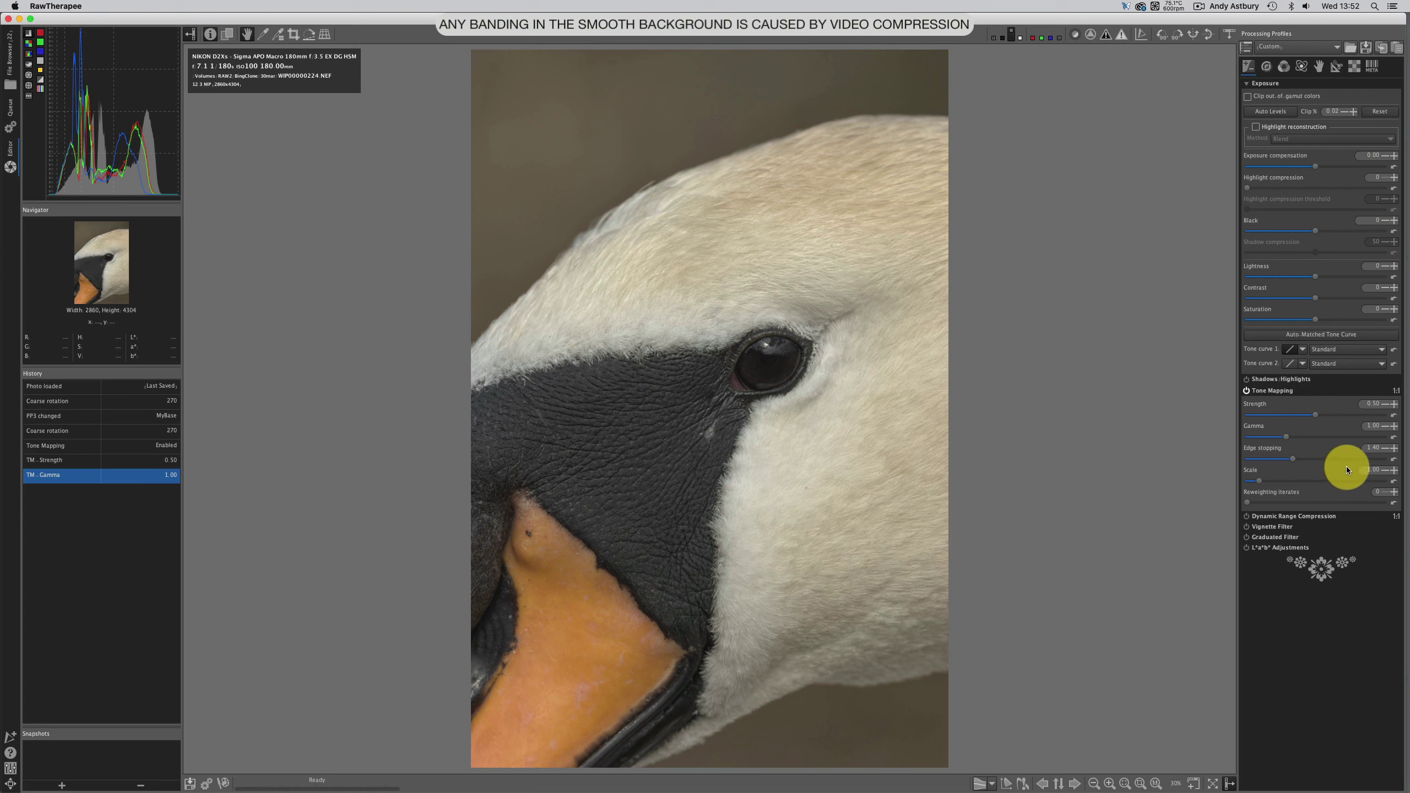
Step: Set the Tone Mapping Edge stopping to 3.68 and the Strength to 1.02
{"action": "left_click", "coordinate": [1373, 459]}
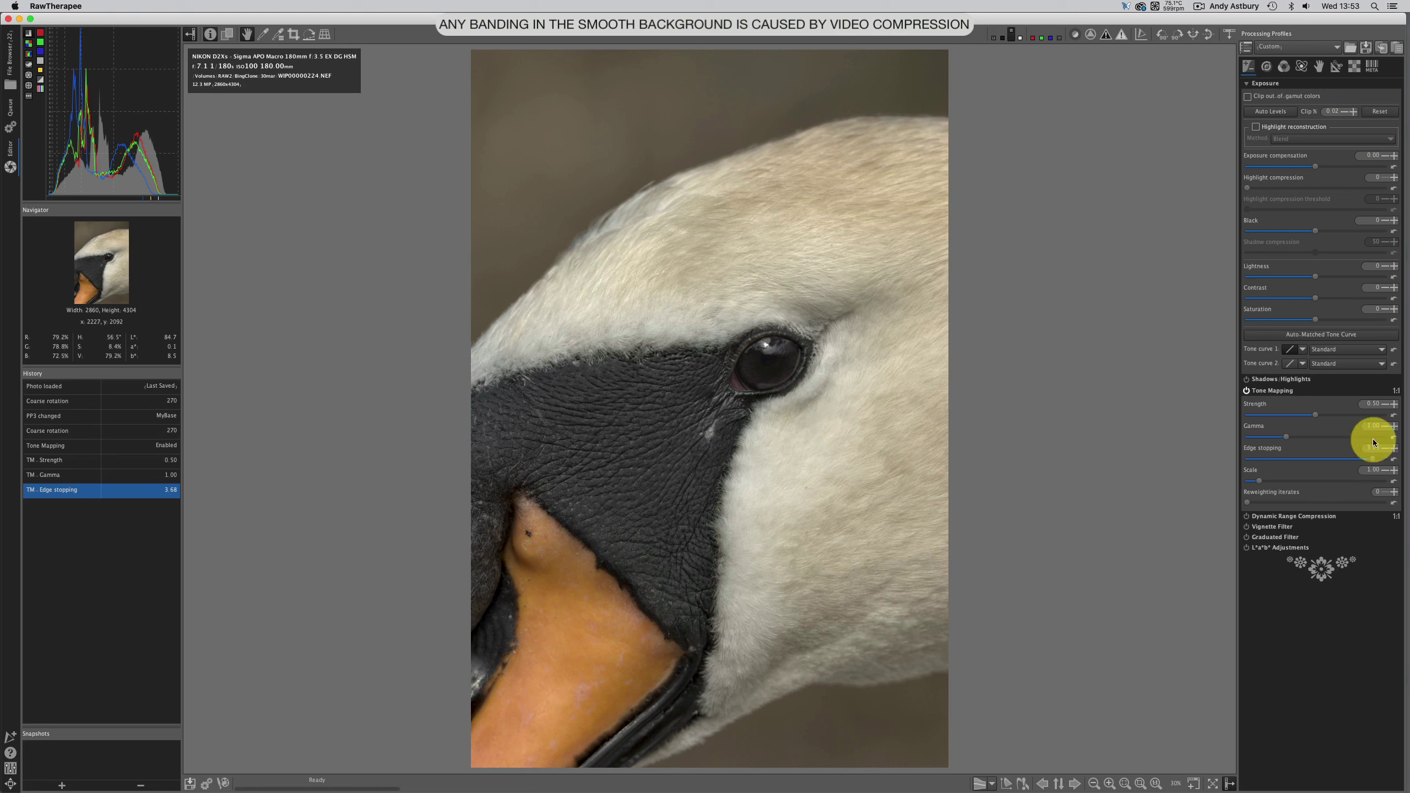
{"action": "left_click_drag", "start_coordinate": [1335, 414], "coordinate": [1338, 420]}
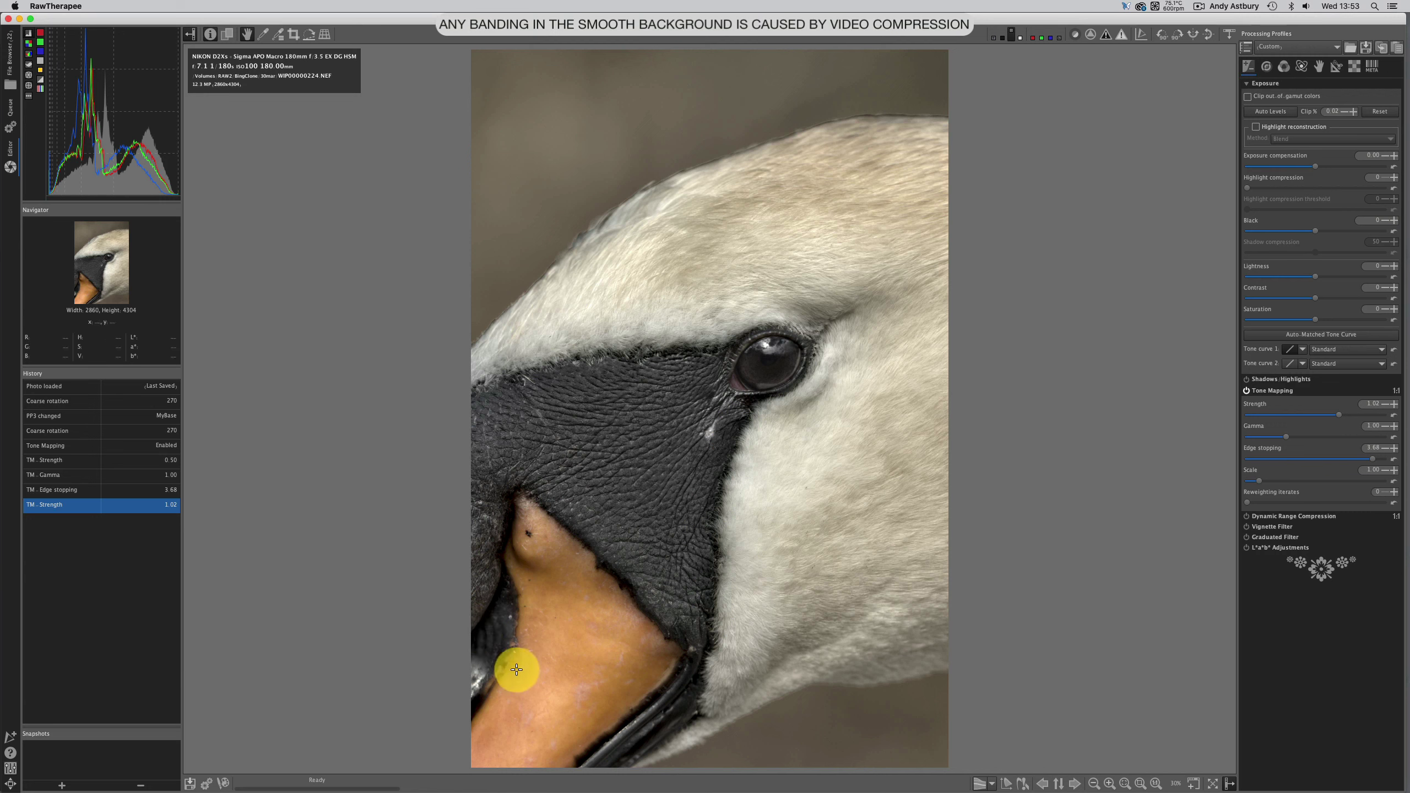
Step: Switch to Firefox and read the Reweighting Iterates section of RawPedia's Tone Mapping page
{"action": "mouse_move", "coordinate": [475, 784]}
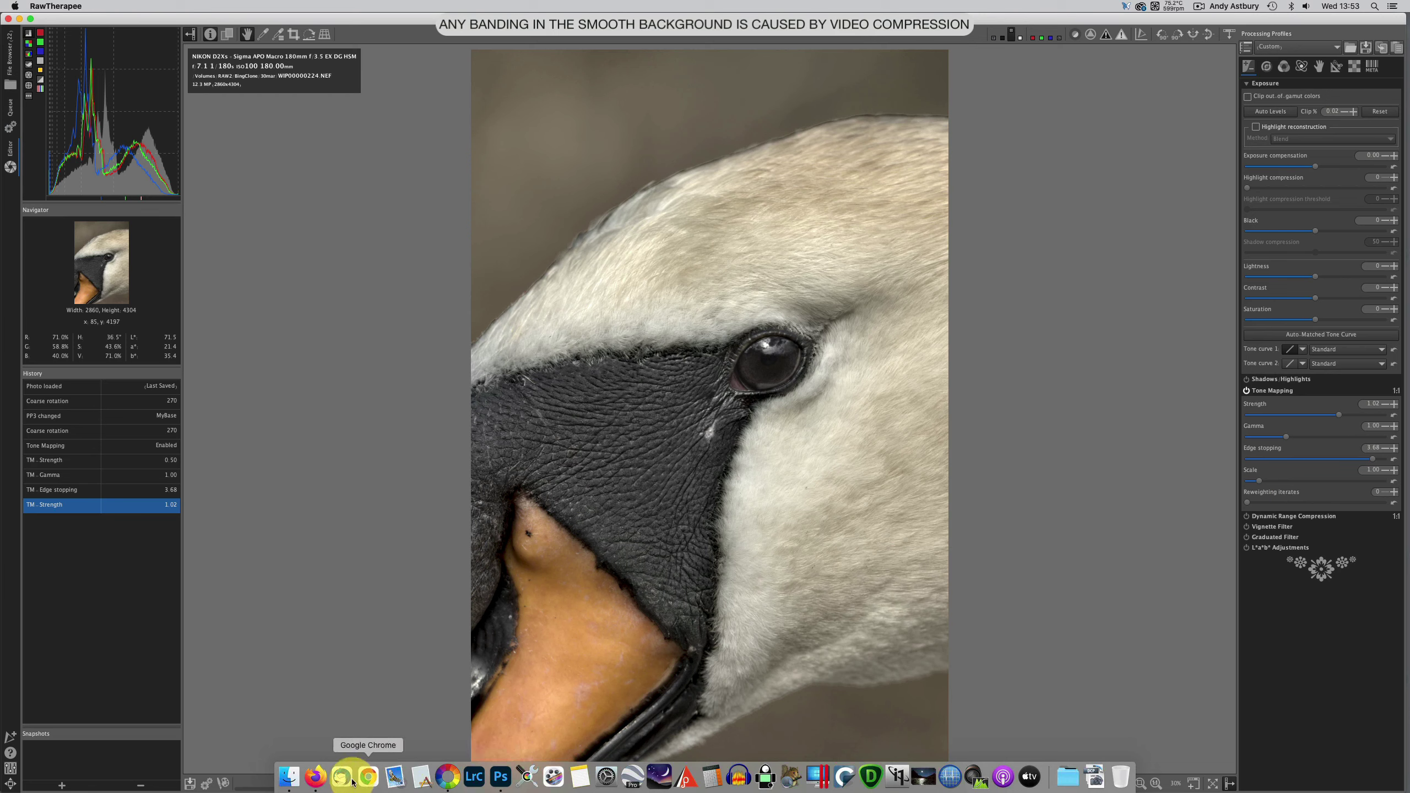
{"action": "left_click", "coordinate": [314, 778]}
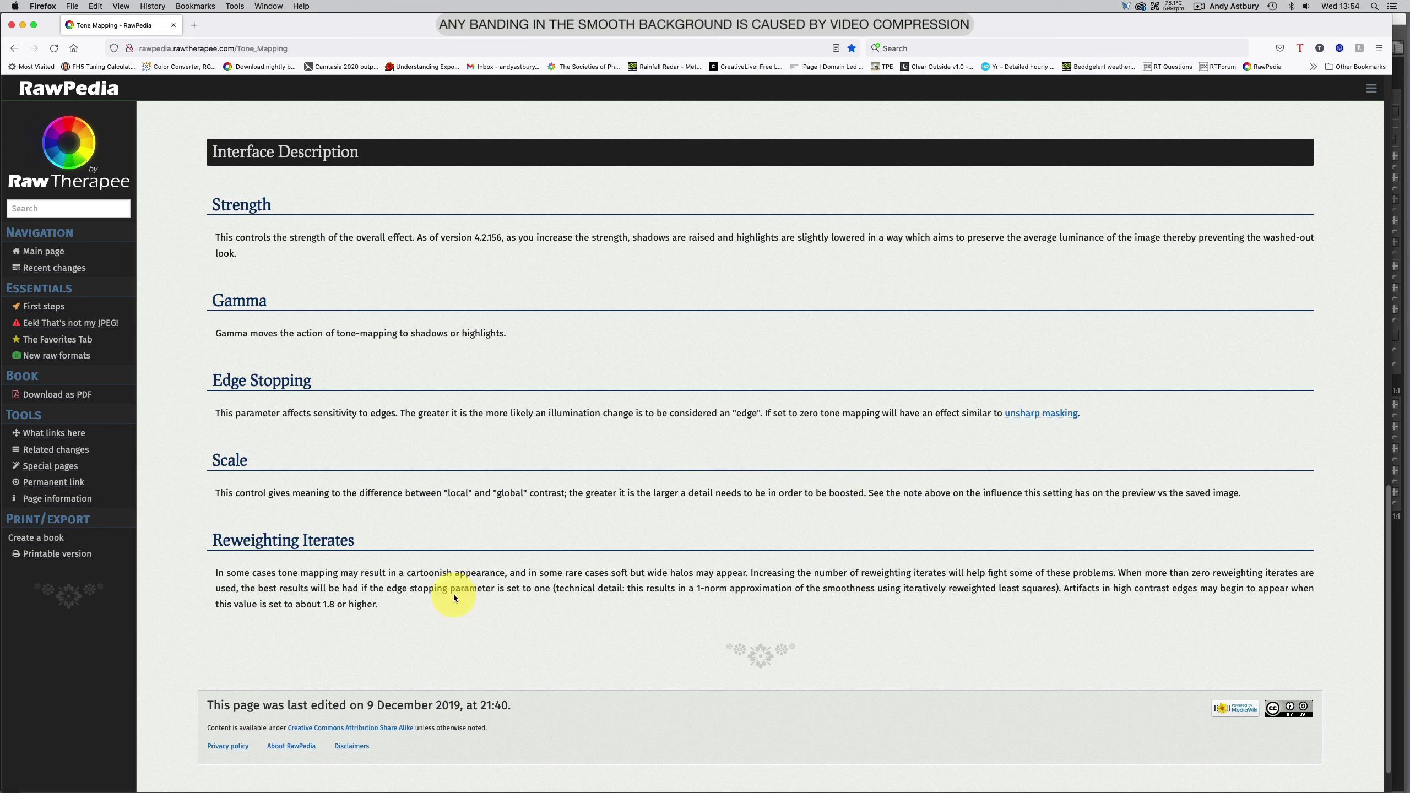
Step: Switch back to RawTherapee, try the Tone Mapping Scale near its maximum, and set it to 0.10
{"action": "mouse_move", "coordinate": [453, 786]}
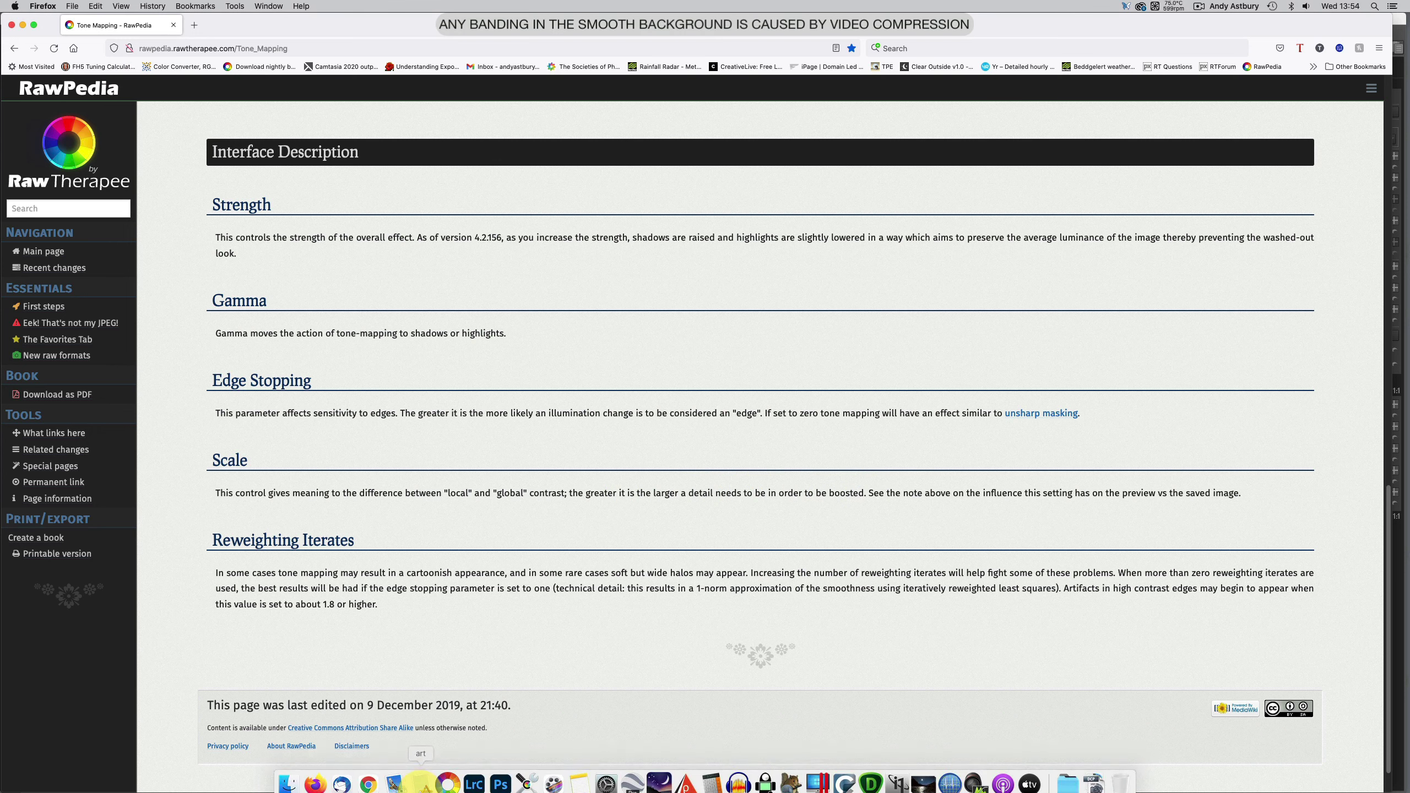
{"action": "left_click", "coordinate": [451, 781]}
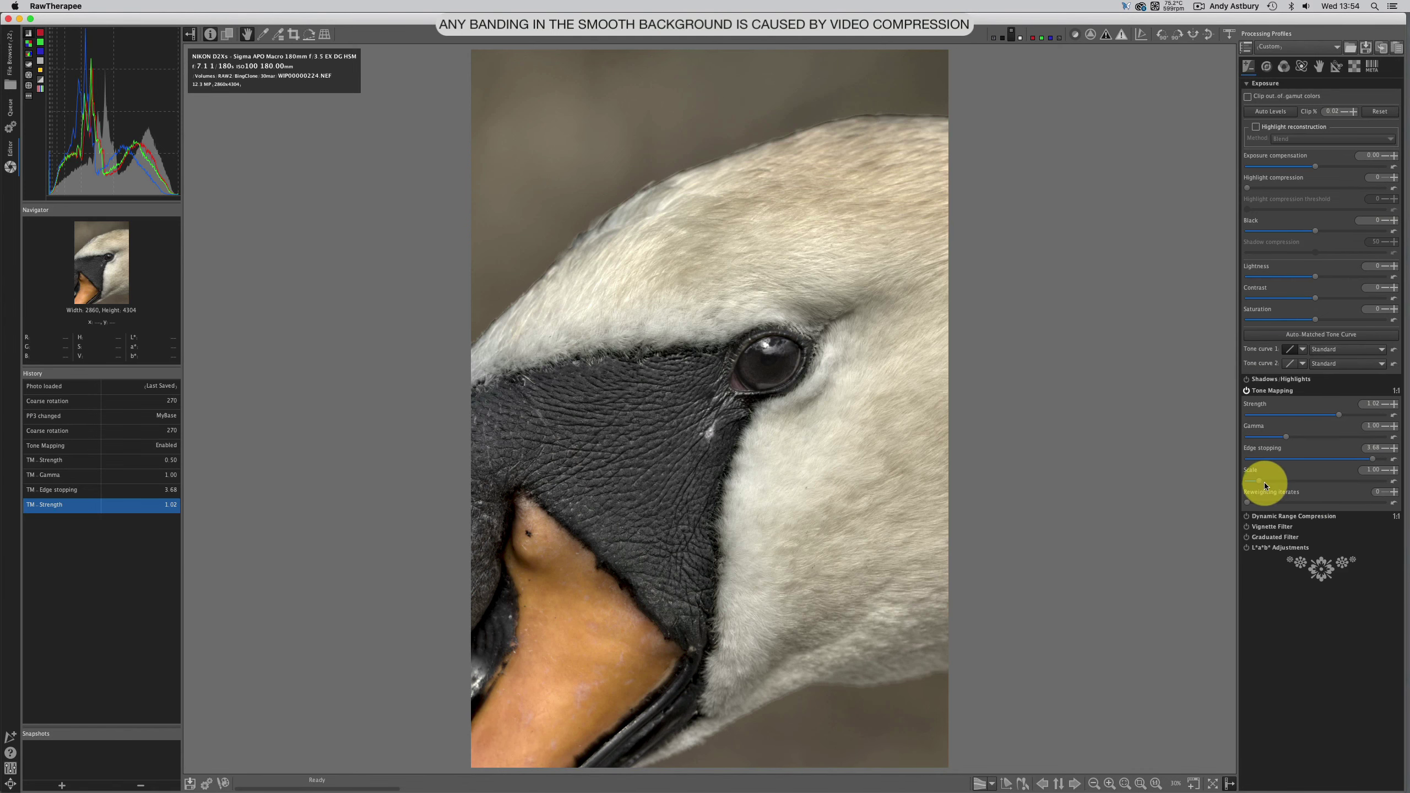
{"action": "left_click_drag", "start_coordinate": [1270, 485], "coordinate": [1373, 487]}
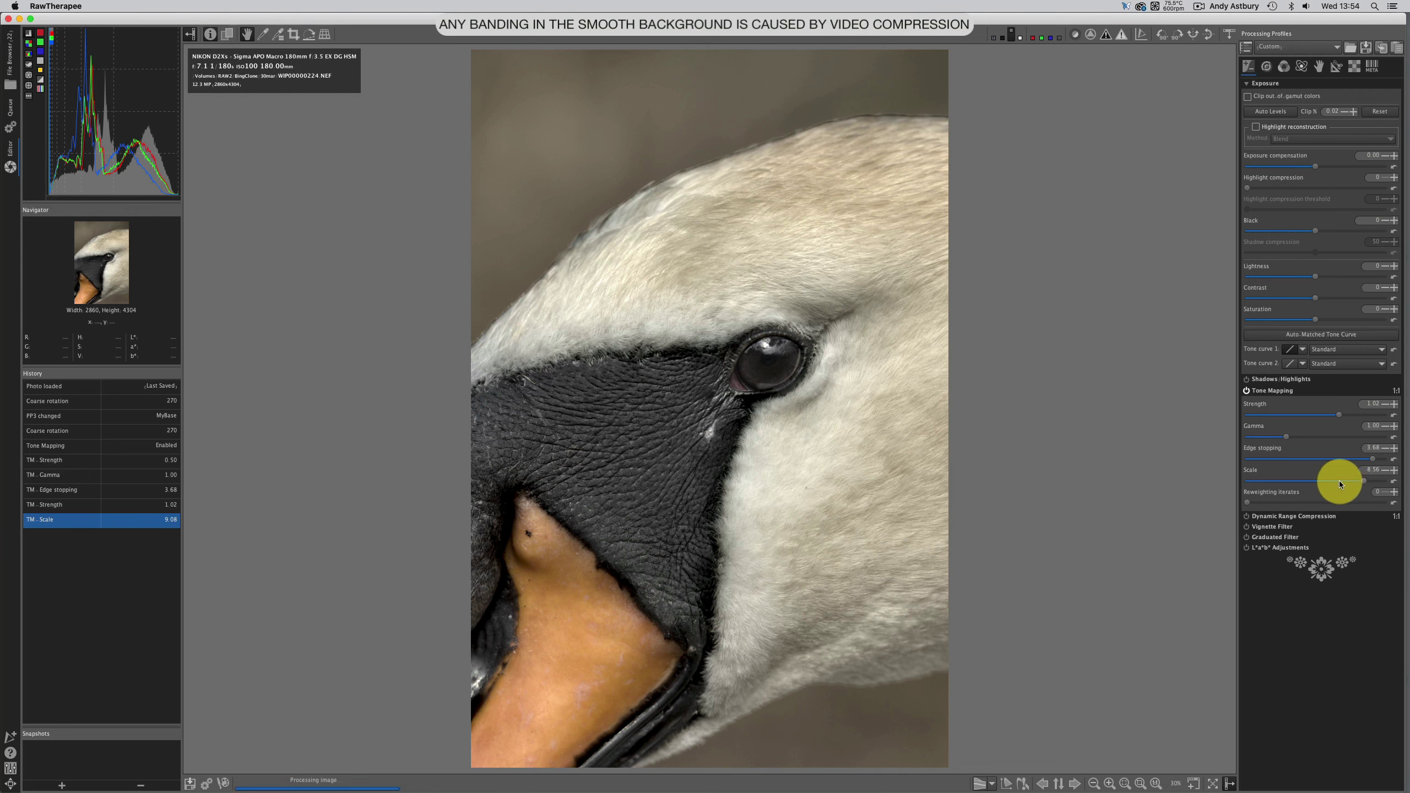
{"action": "left_click_drag", "start_coordinate": [1342, 484], "coordinate": [1227, 476]}
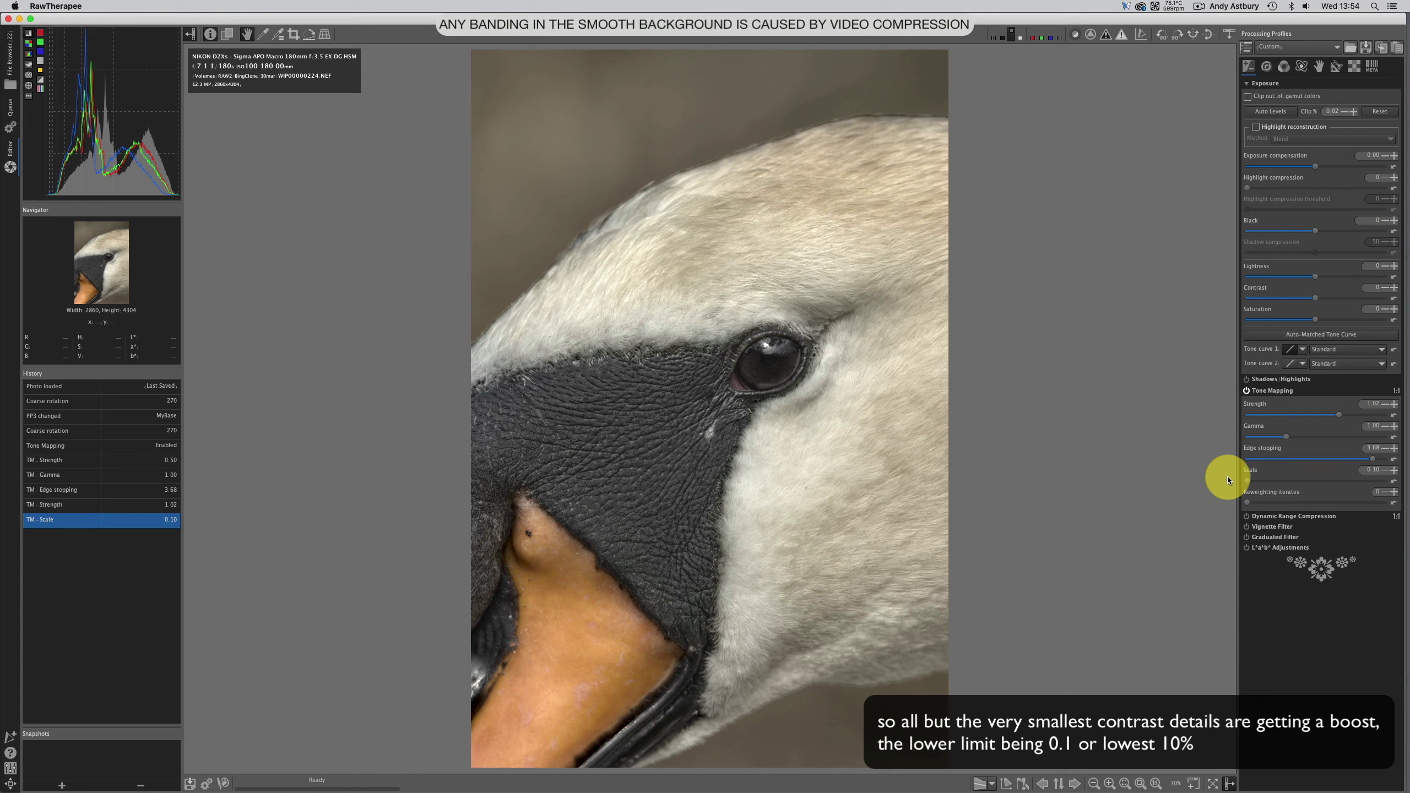
Step: Reset the Tone Mapping Strength to 0.50, and set the Gamma to 0.98 and the Strength to 0.85
{"action": "left_click", "coordinate": [1340, 419]}
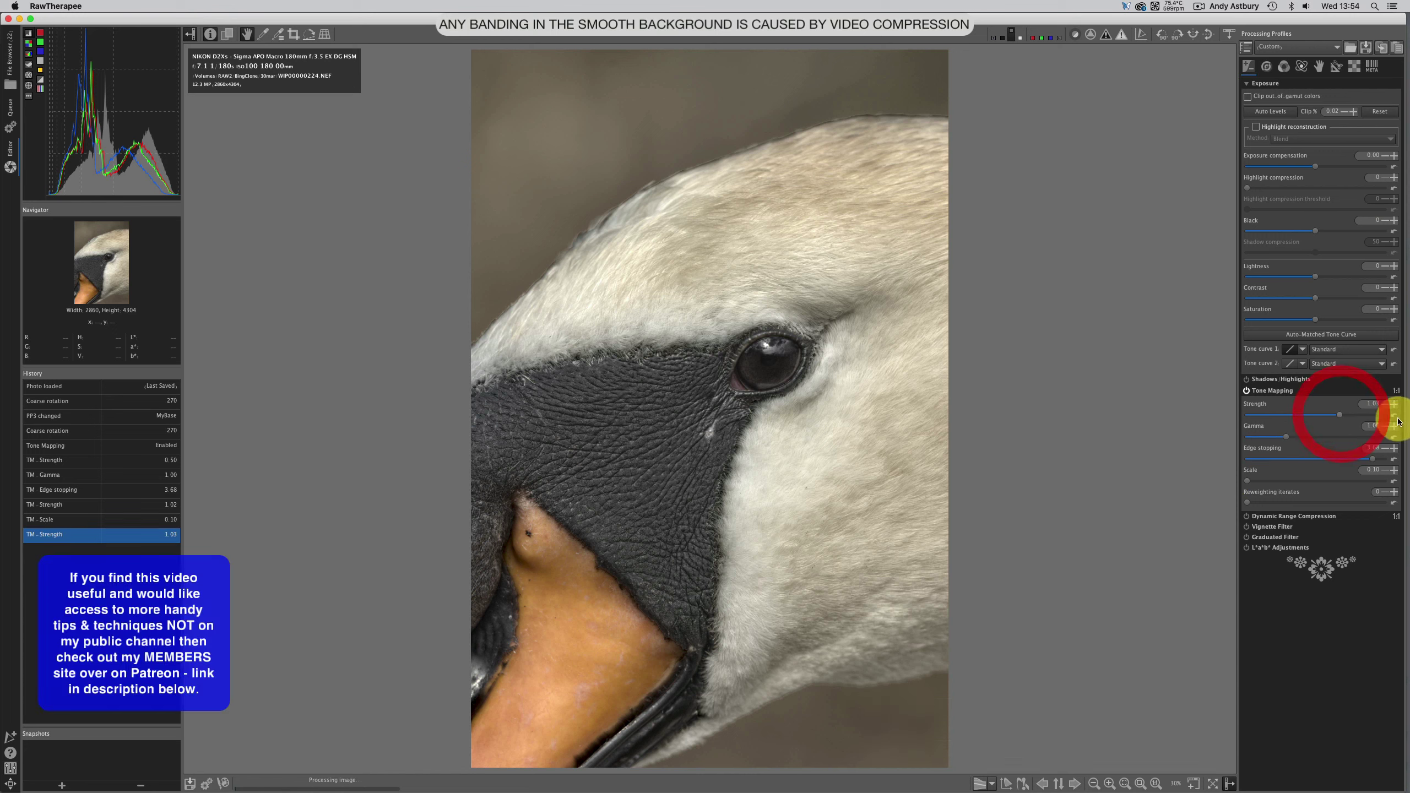
{"action": "left_click", "coordinate": [1392, 416]}
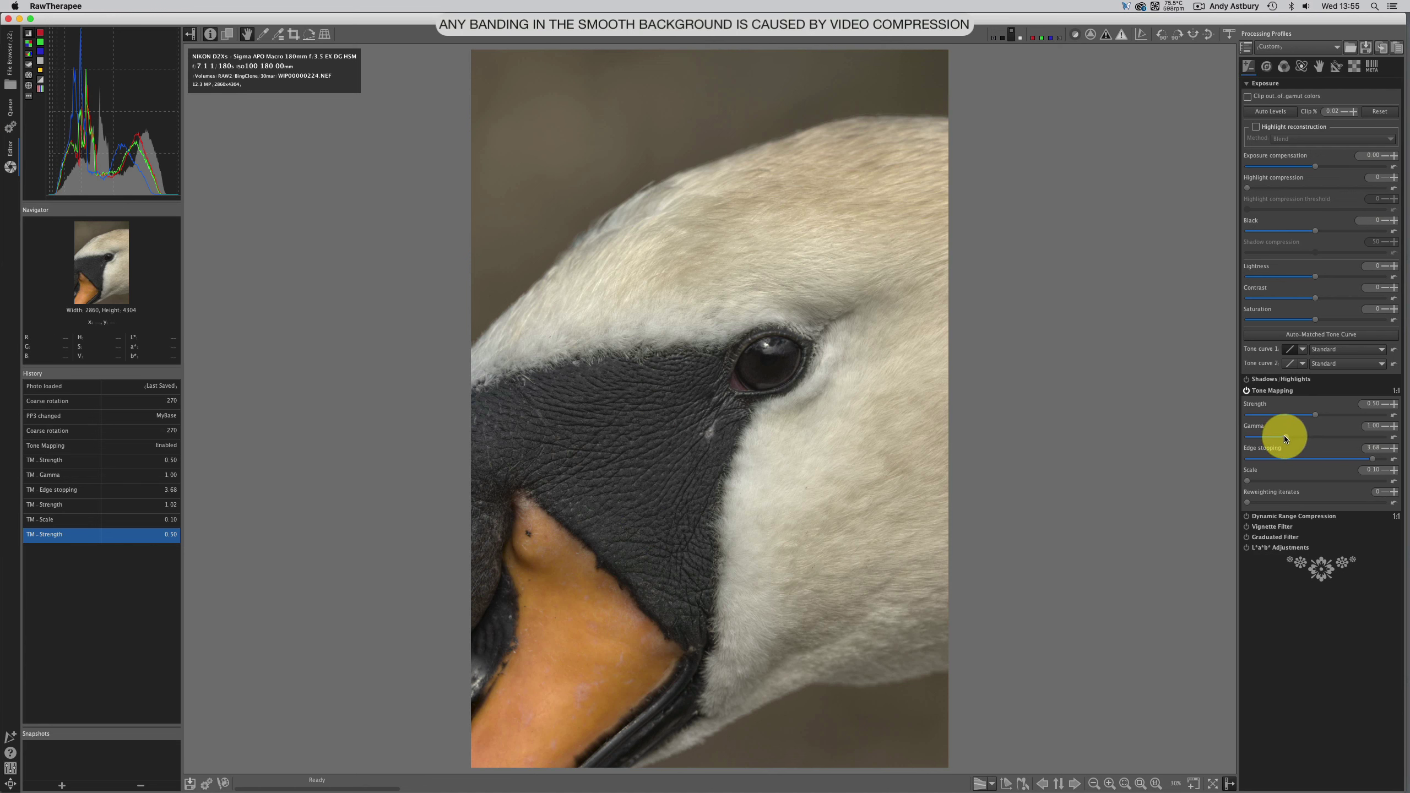
{"action": "left_click_drag", "start_coordinate": [1283, 439], "coordinate": [1273, 439]}
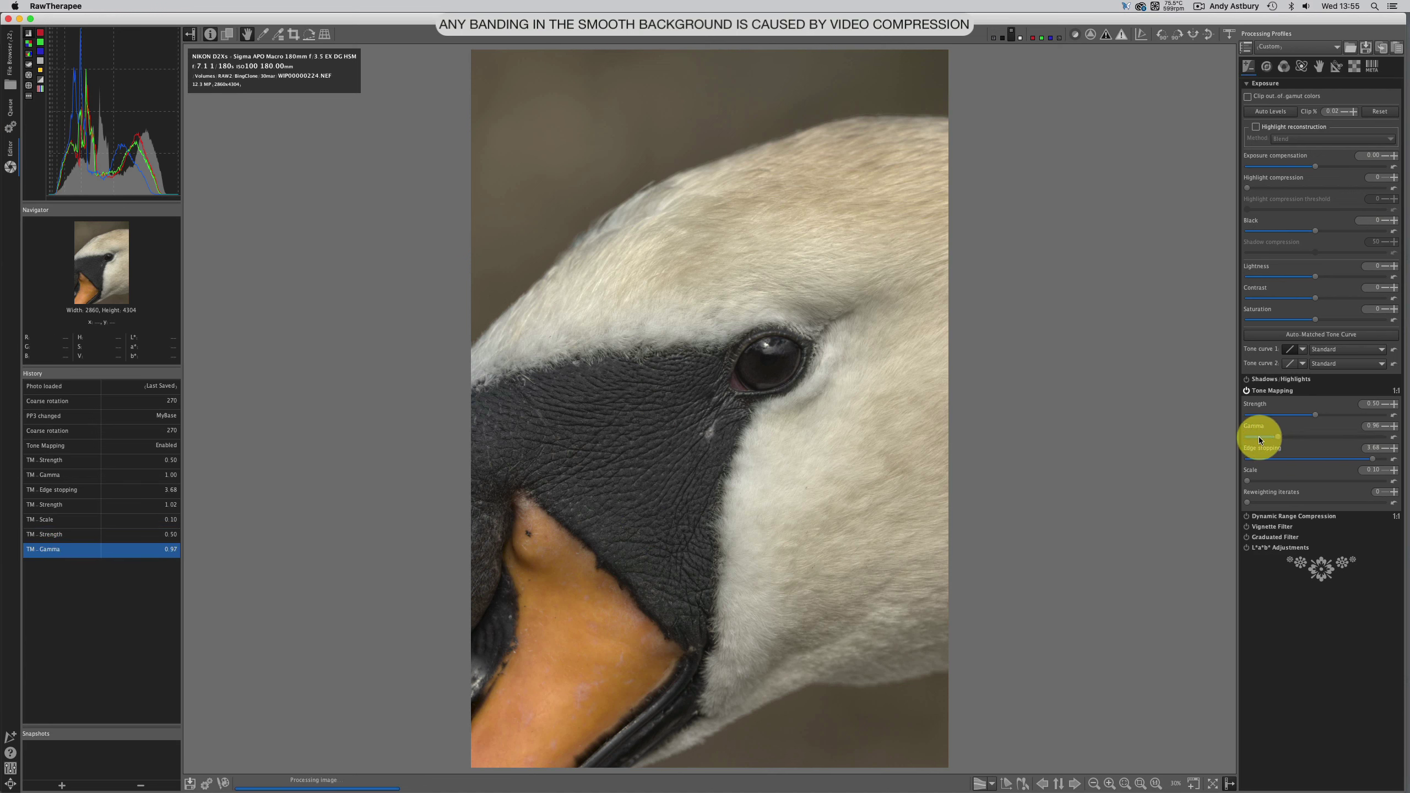
{"action": "left_click", "coordinate": [1259, 439]}
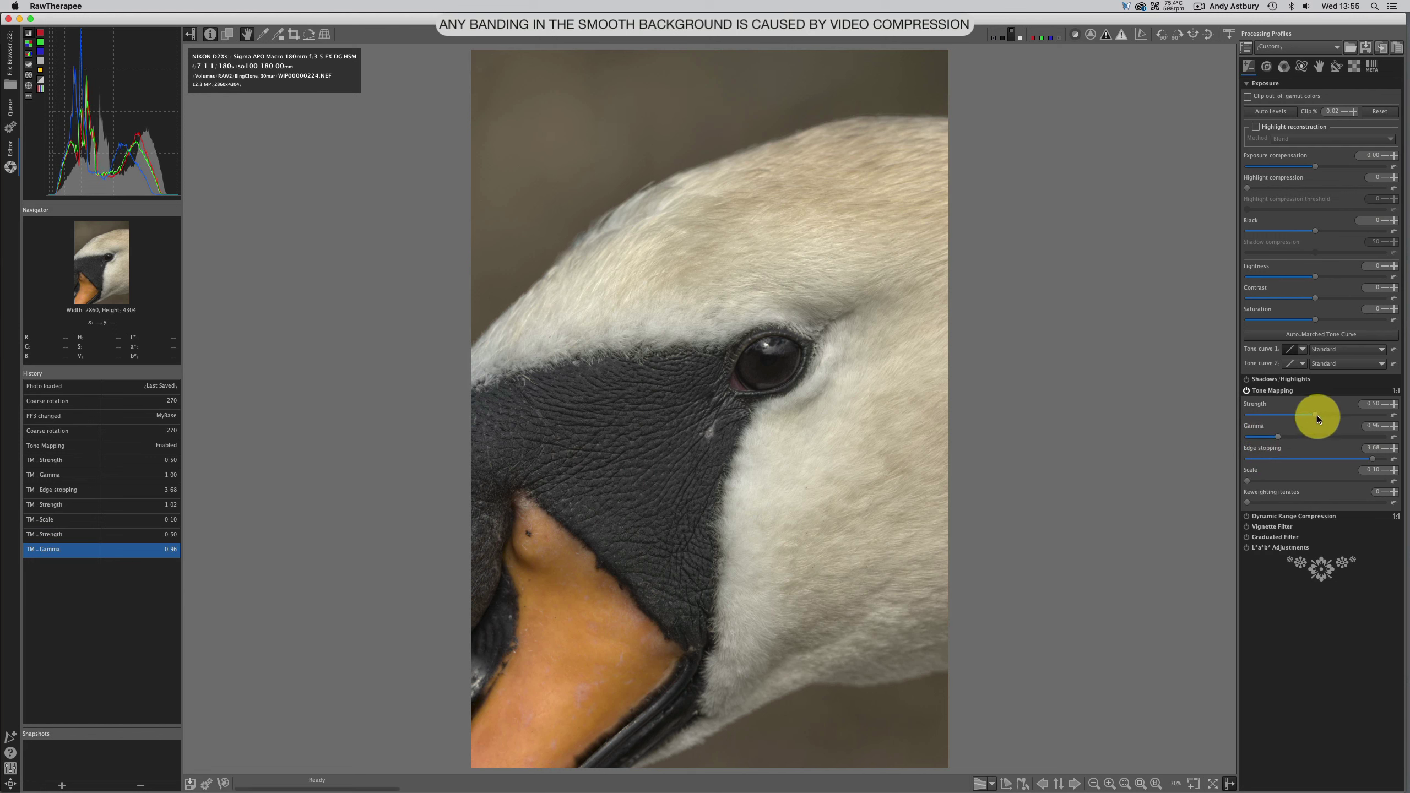
{"action": "left_click", "coordinate": [1335, 414]}
{"action": "left_click", "coordinate": [1330, 415]}
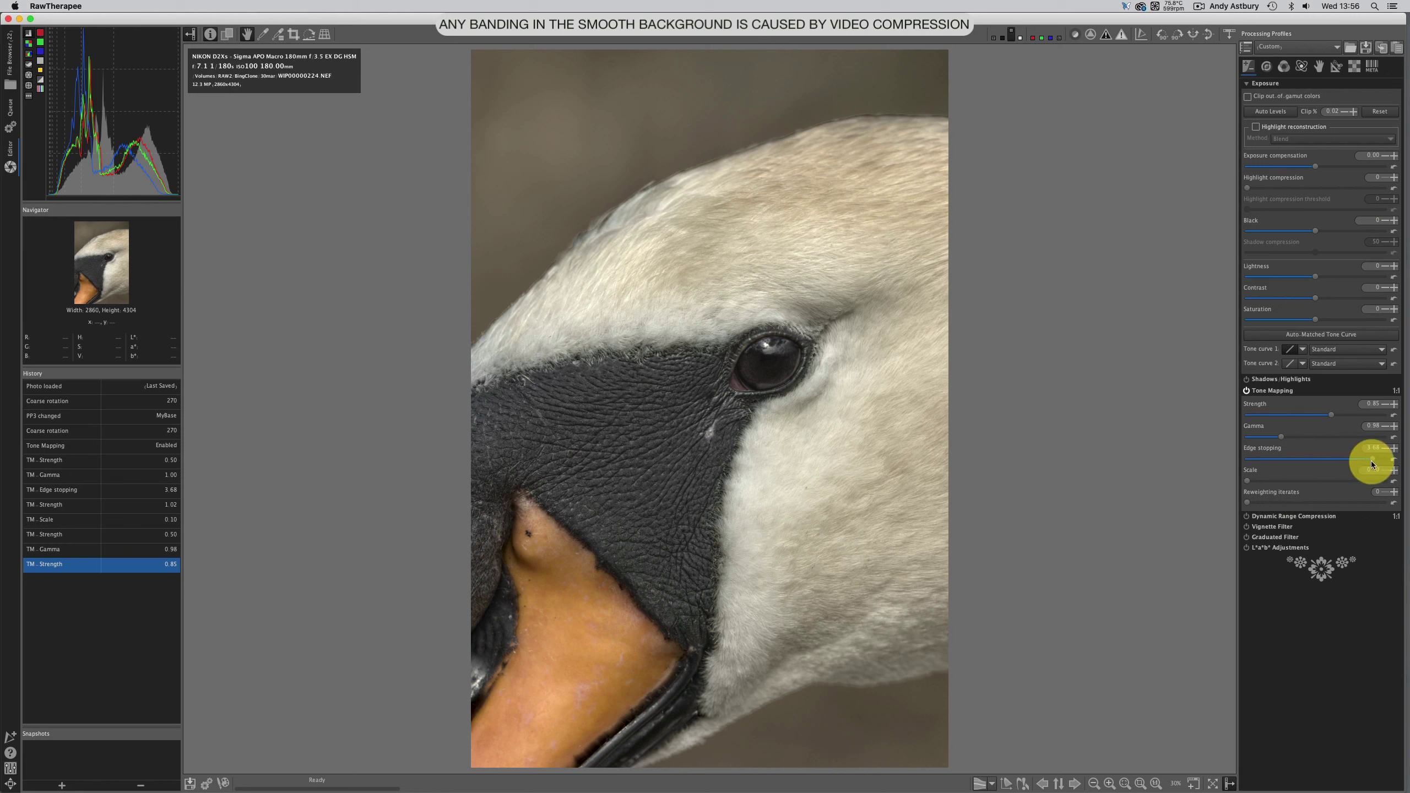
Step: Lower the Tone Mapping Edge stopping to 2.63, trying the Gamma at 1.29 and resetting it to 1.00
{"action": "left_click_drag", "start_coordinate": [1373, 459], "coordinate": [1357, 459]}
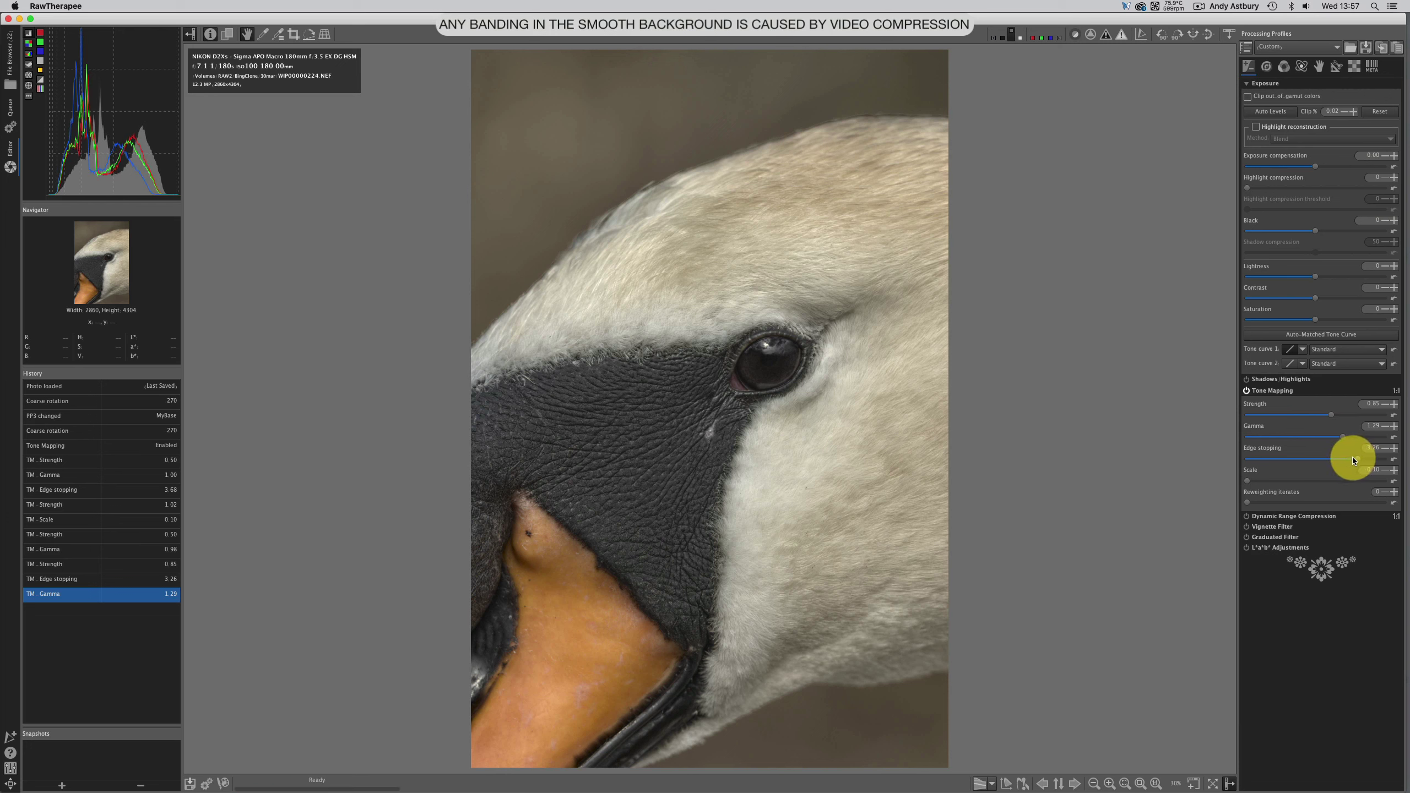
{"action": "left_click_drag", "start_coordinate": [1353, 459], "coordinate": [1338, 460]}
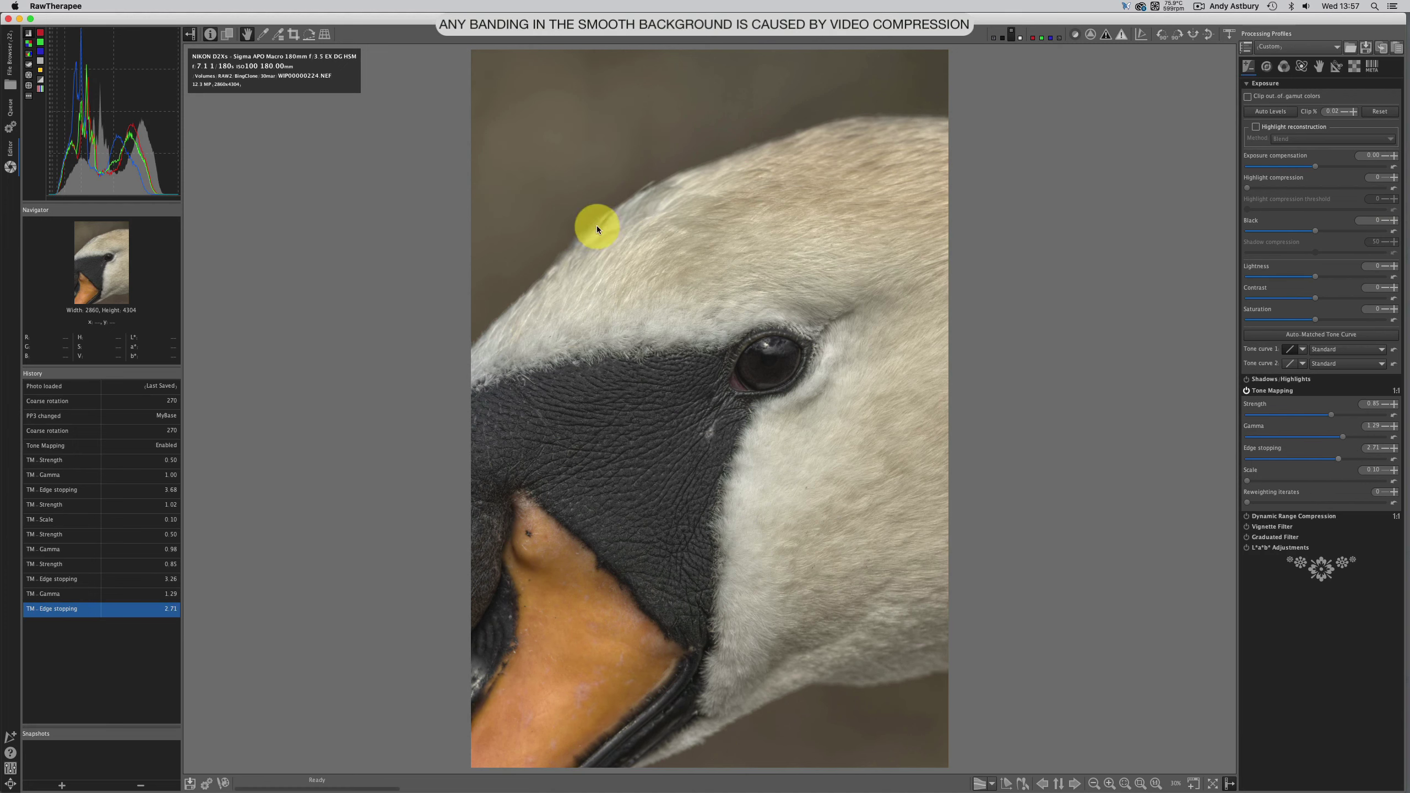
{"action": "left_click", "coordinate": [1342, 438]}
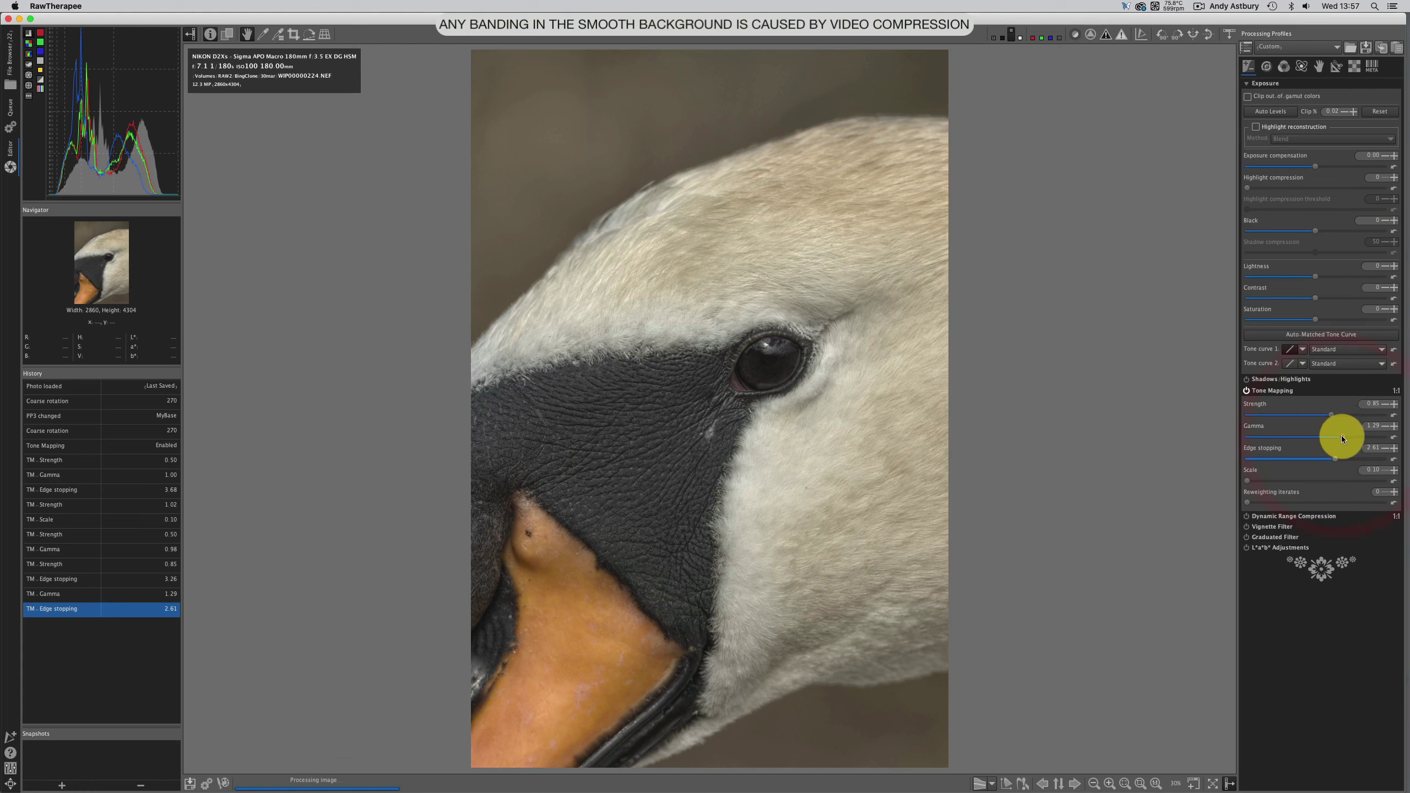
{"action": "left_click", "coordinate": [1343, 438]}
{"action": "left_click", "coordinate": [1343, 438]}
{"action": "left_click", "coordinate": [1347, 436]}
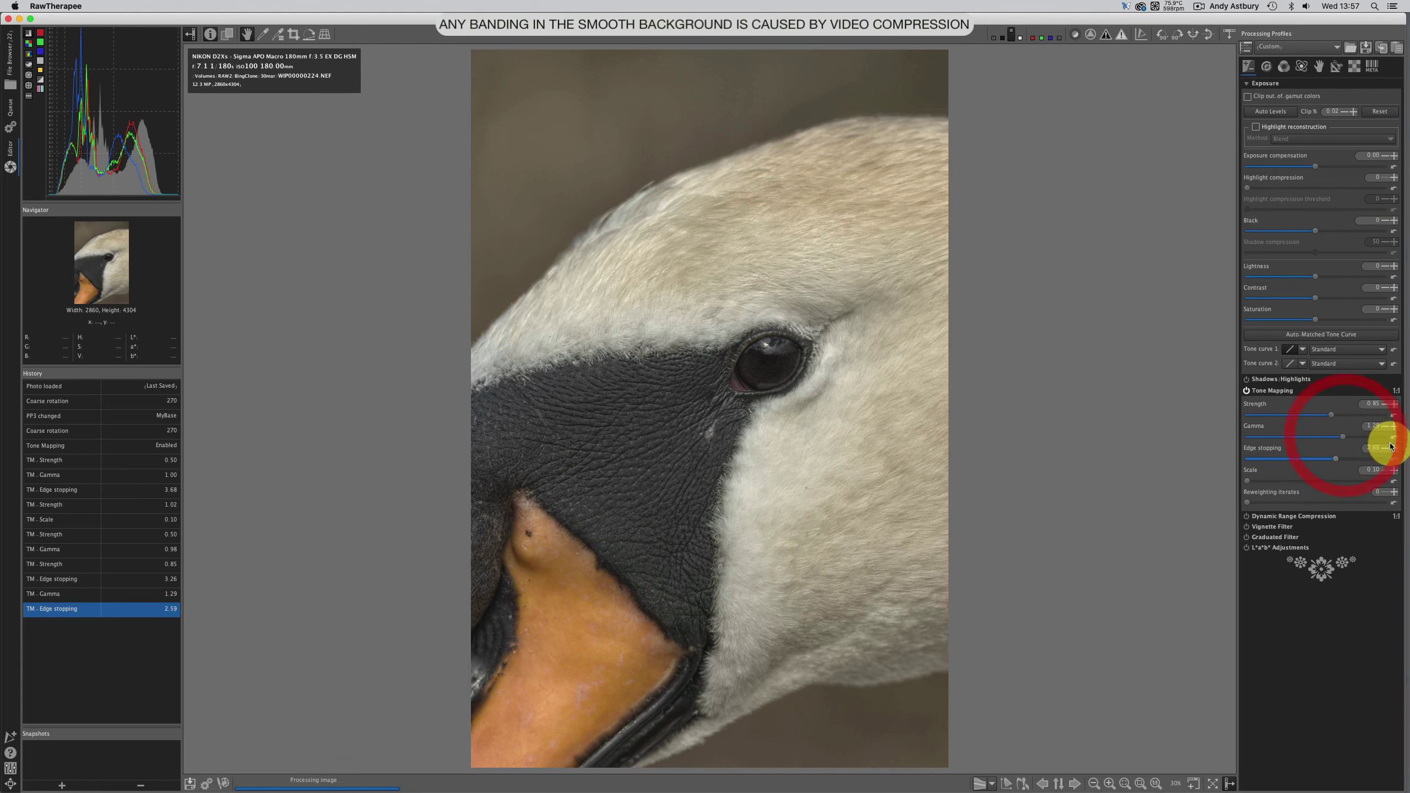
{"action": "left_click", "coordinate": [1394, 438]}
{"action": "left_click", "coordinate": [1379, 436]}
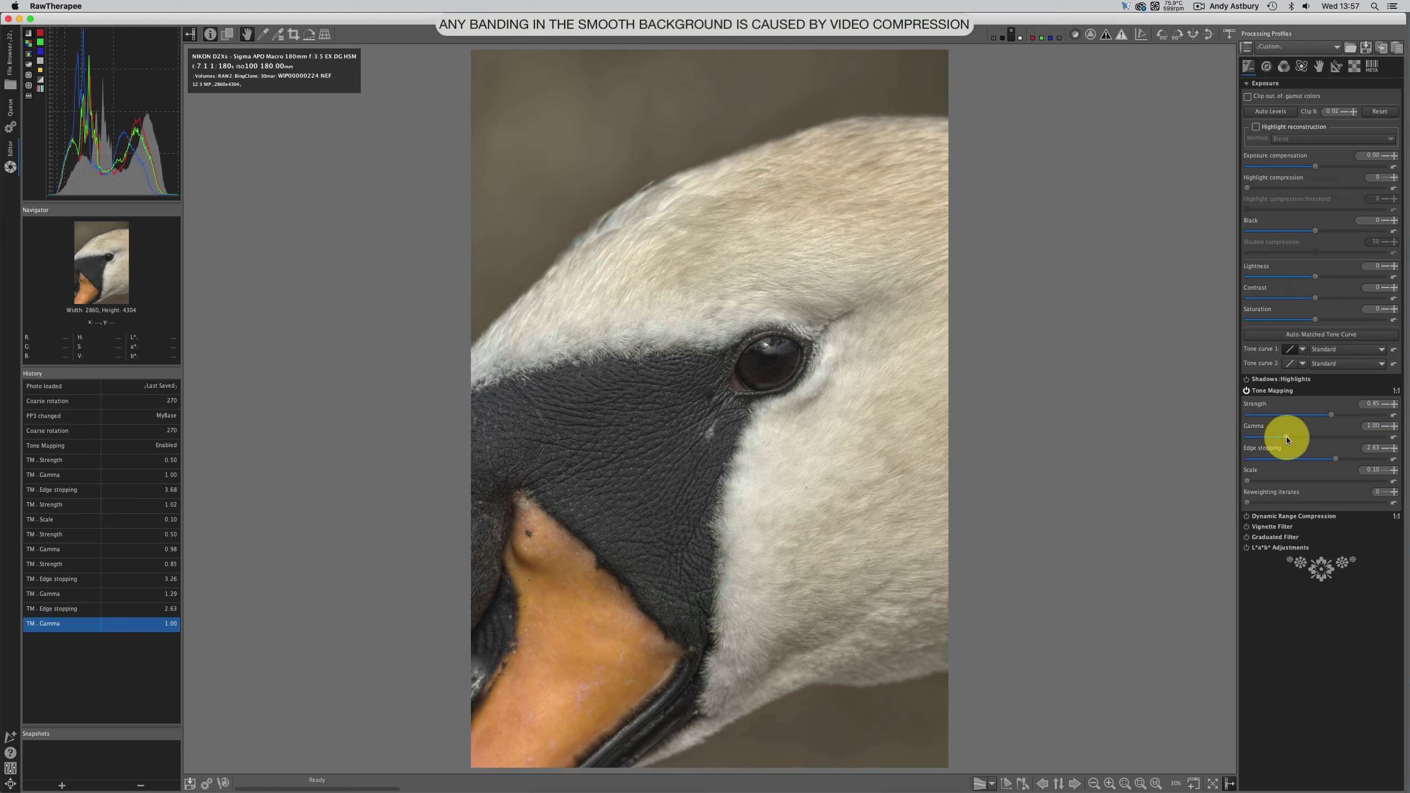
{"action": "left_click", "coordinate": [1287, 437]}
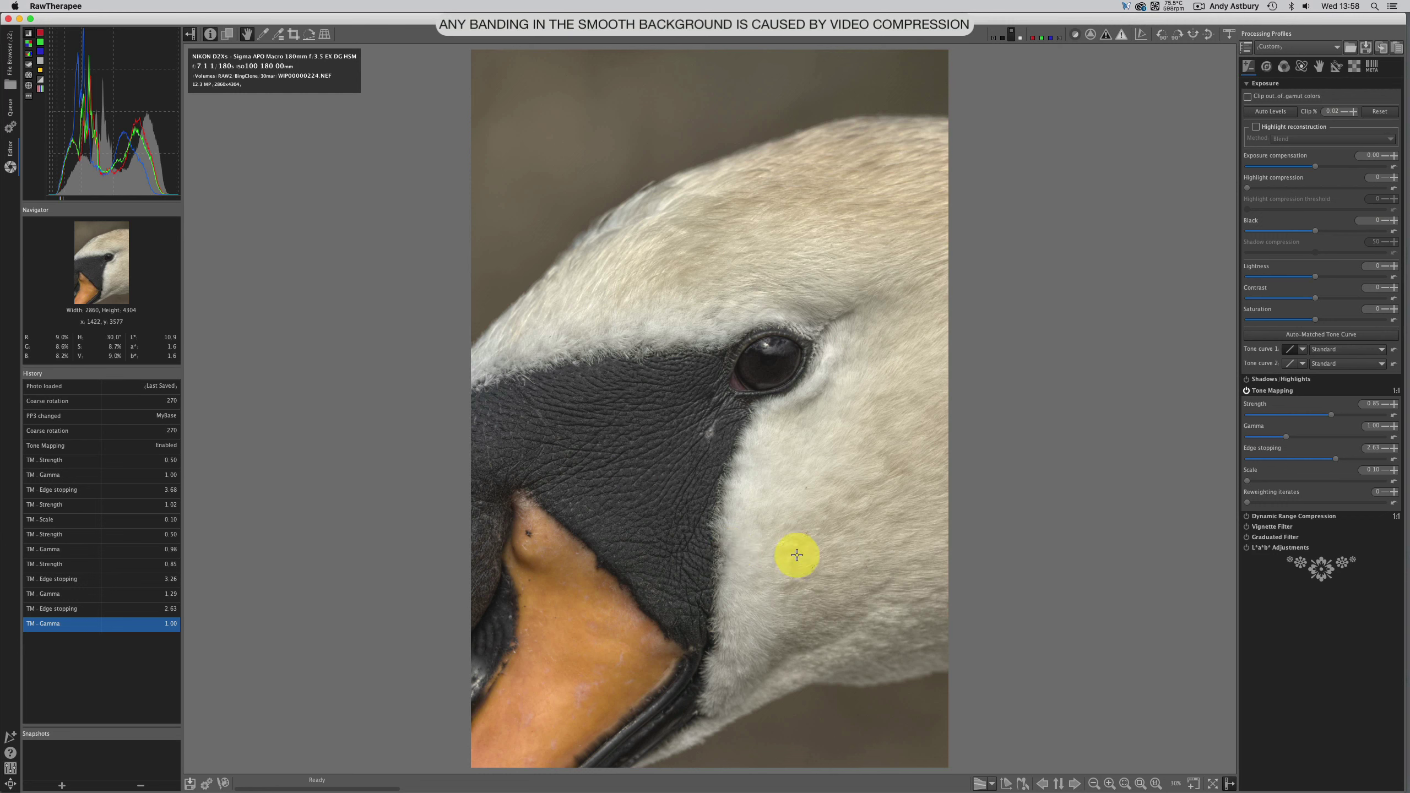
Step: Make Tone curve 1 a Standard curve with a raised black point and slightly lowered midtones and white point, with the clipping warning on
{"action": "left_click", "coordinate": [1303, 349]}
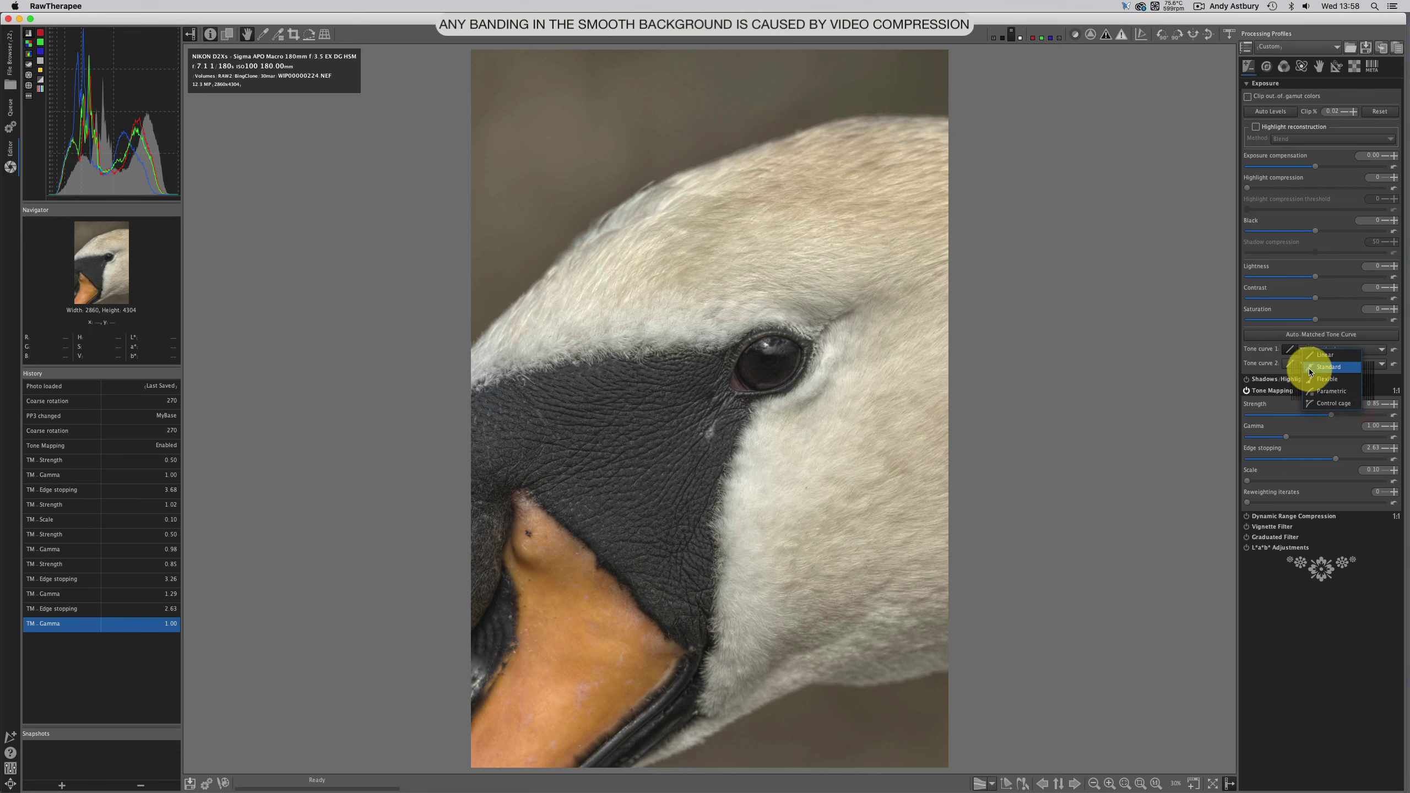
{"action": "left_click", "coordinate": [1312, 369]}
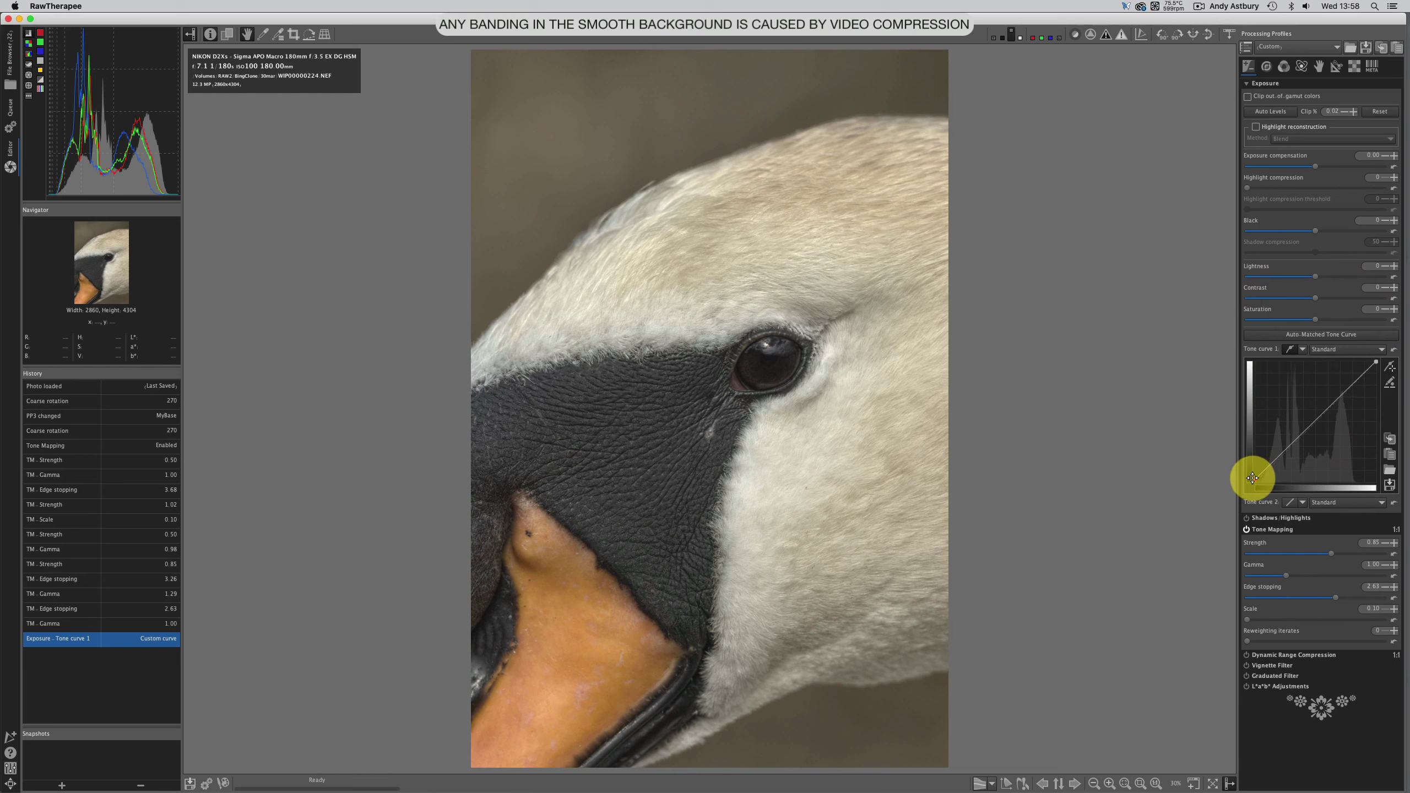
{"action": "left_click_drag", "start_coordinate": [1252, 475], "coordinate": [1243, 472]}
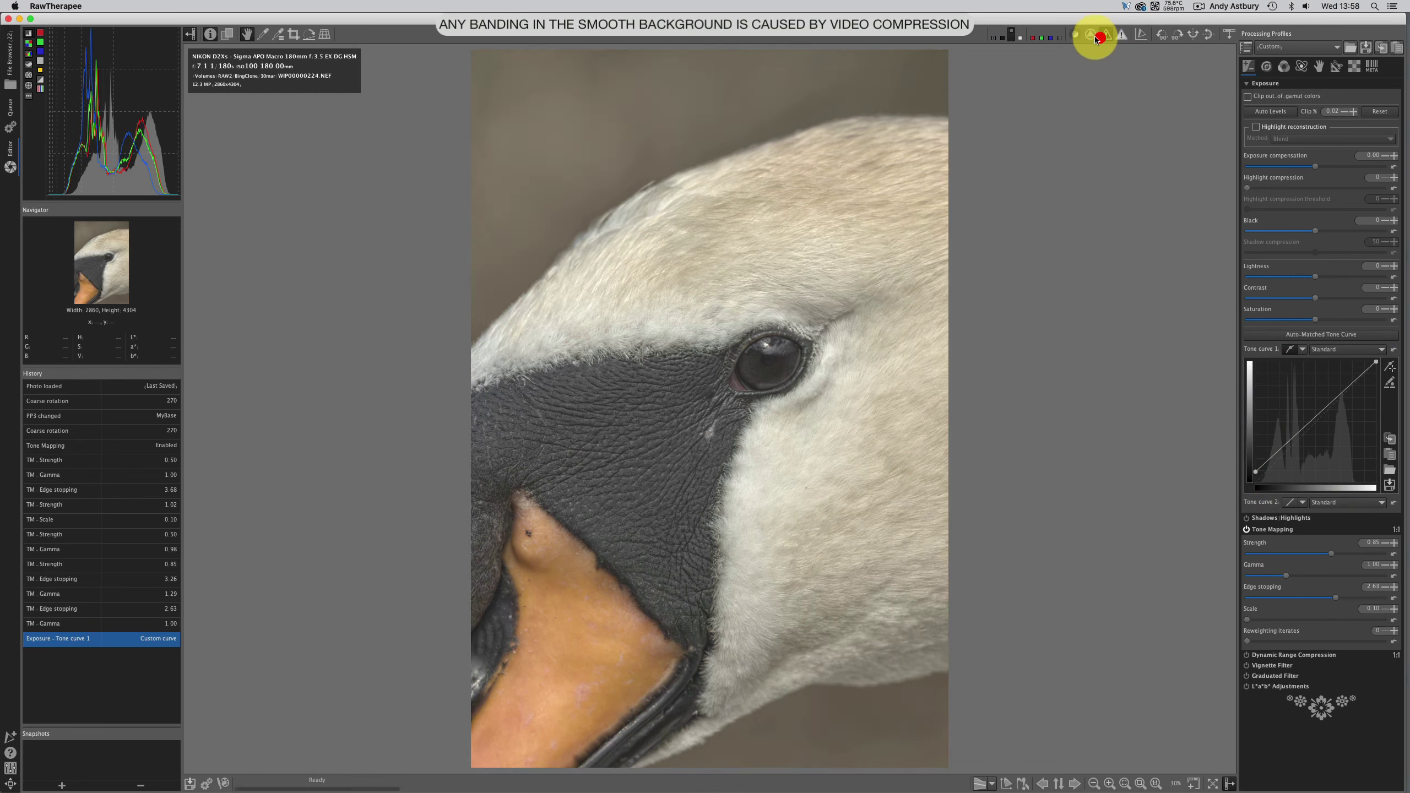
{"action": "left_click", "coordinate": [1105, 37]}
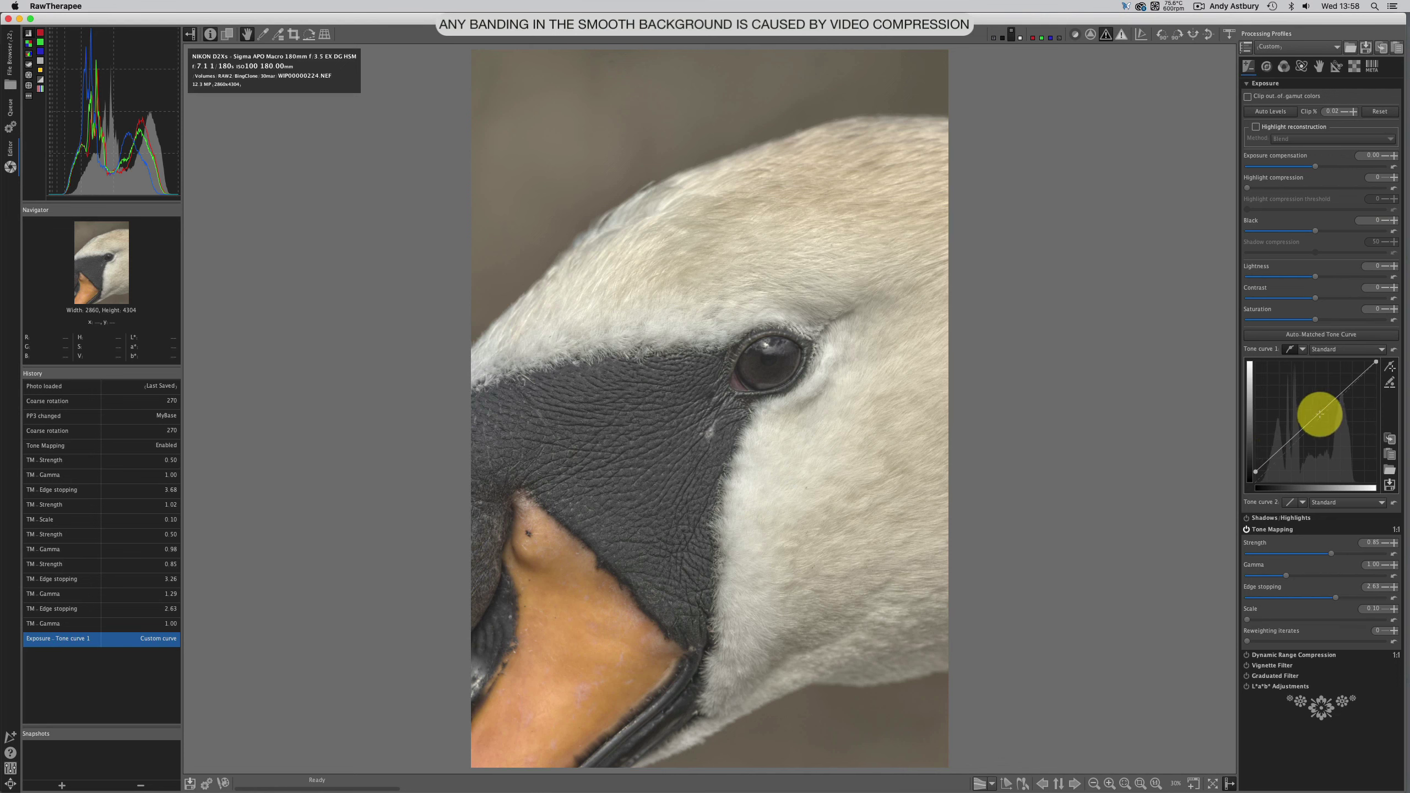
{"action": "left_click_drag", "start_coordinate": [1294, 437], "coordinate": [1300, 437]}
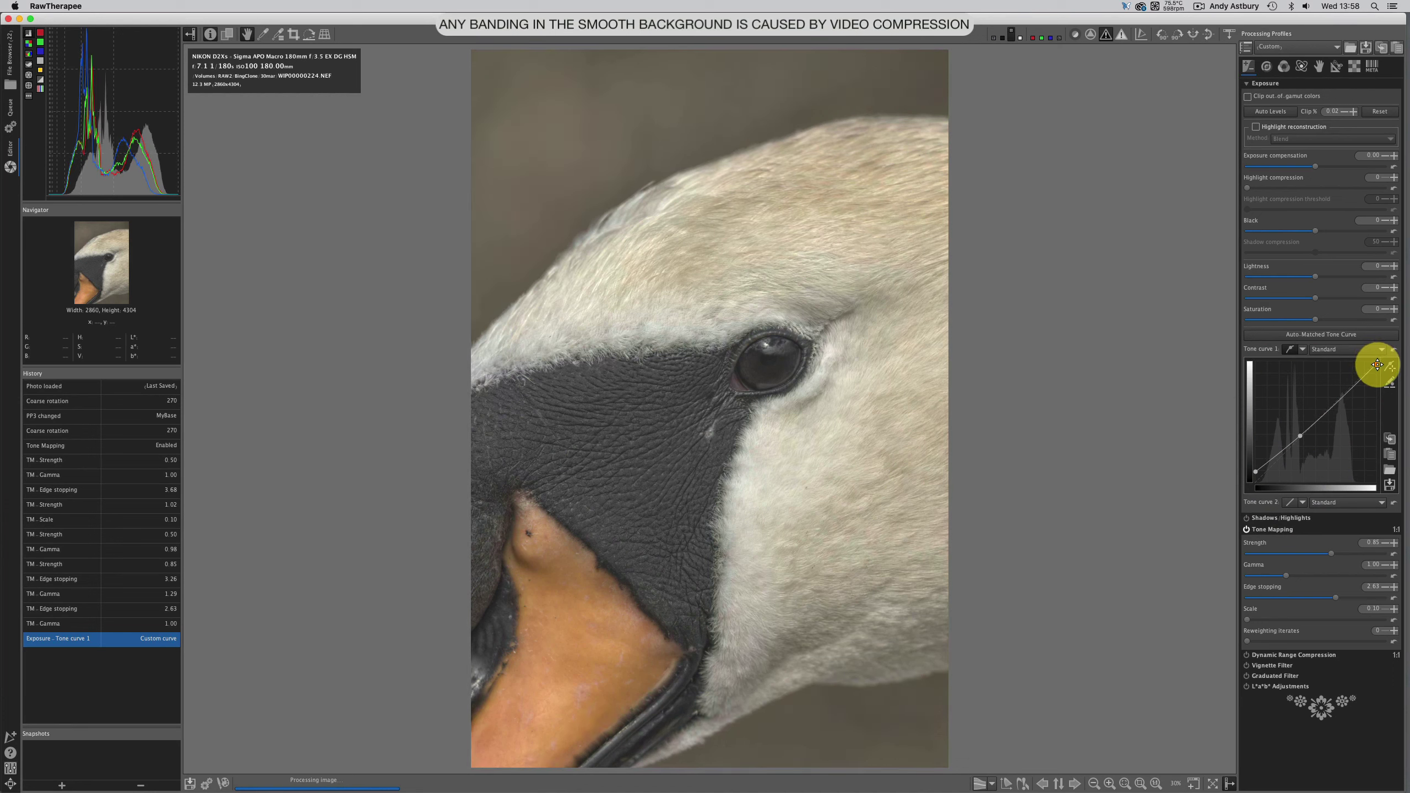
{"action": "left_click", "coordinate": [1377, 365]}
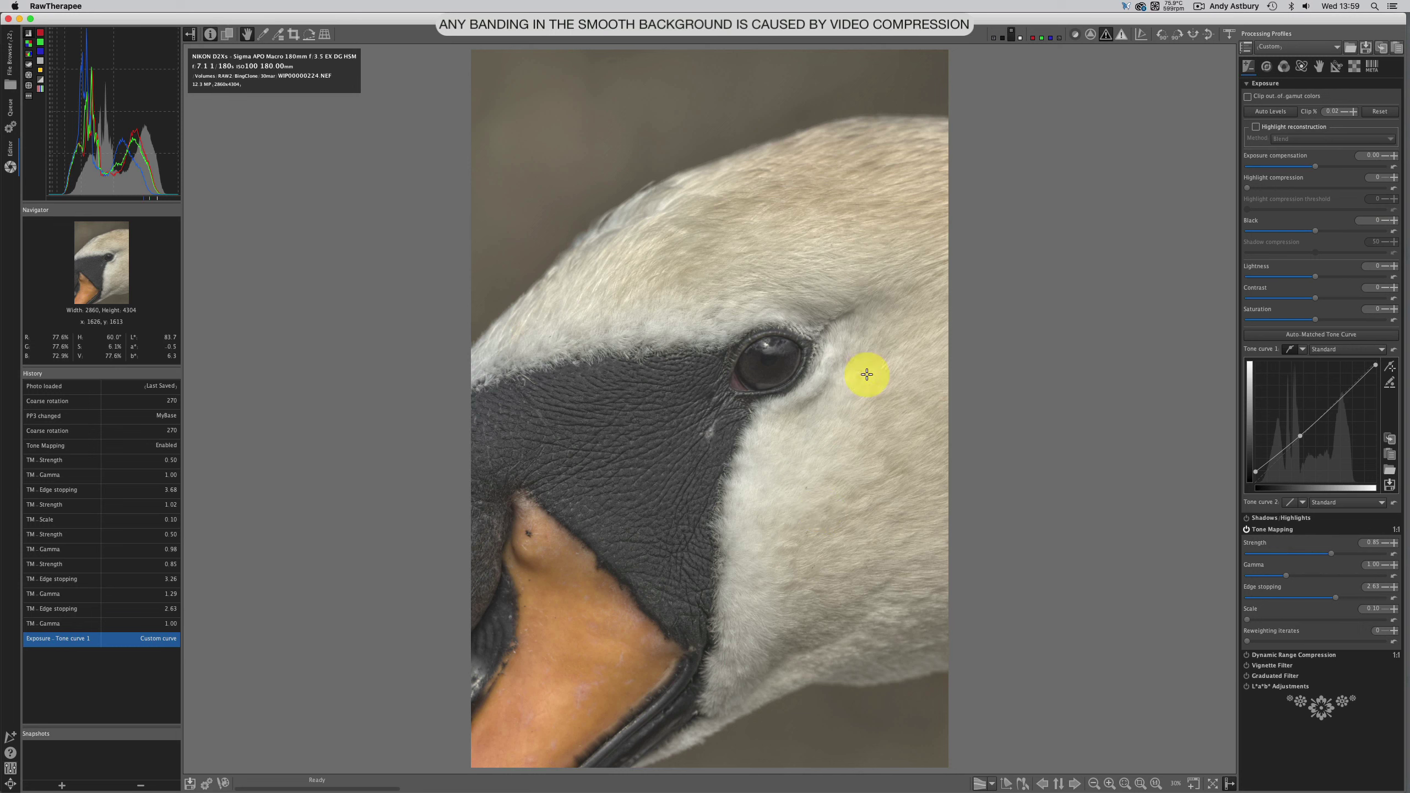
Step: Set the Tone Mapping Gamma to 1.12 and fine-tune the Strength to 0.80
{"action": "left_click", "coordinate": [1295, 575]}
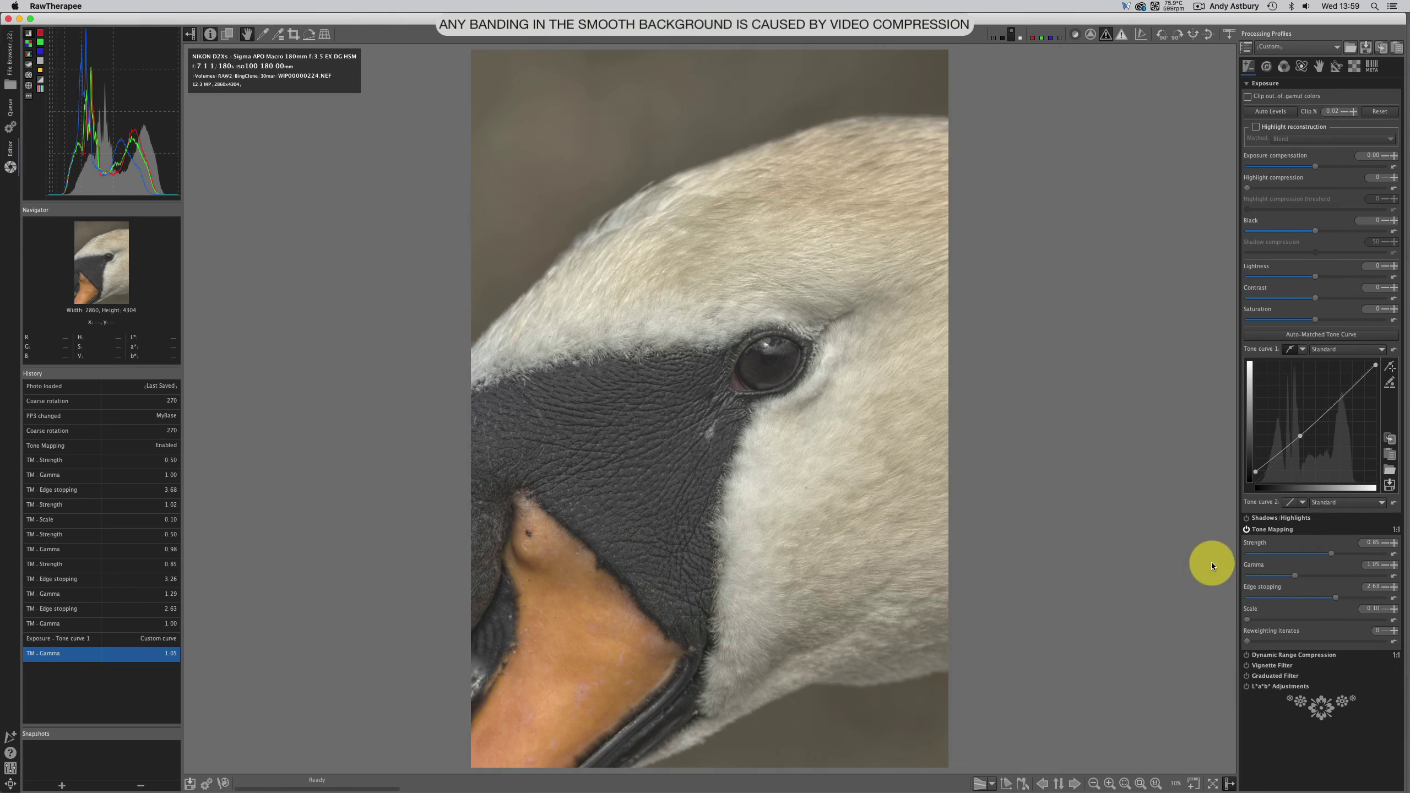
{"action": "left_click", "coordinate": [1311, 576]}
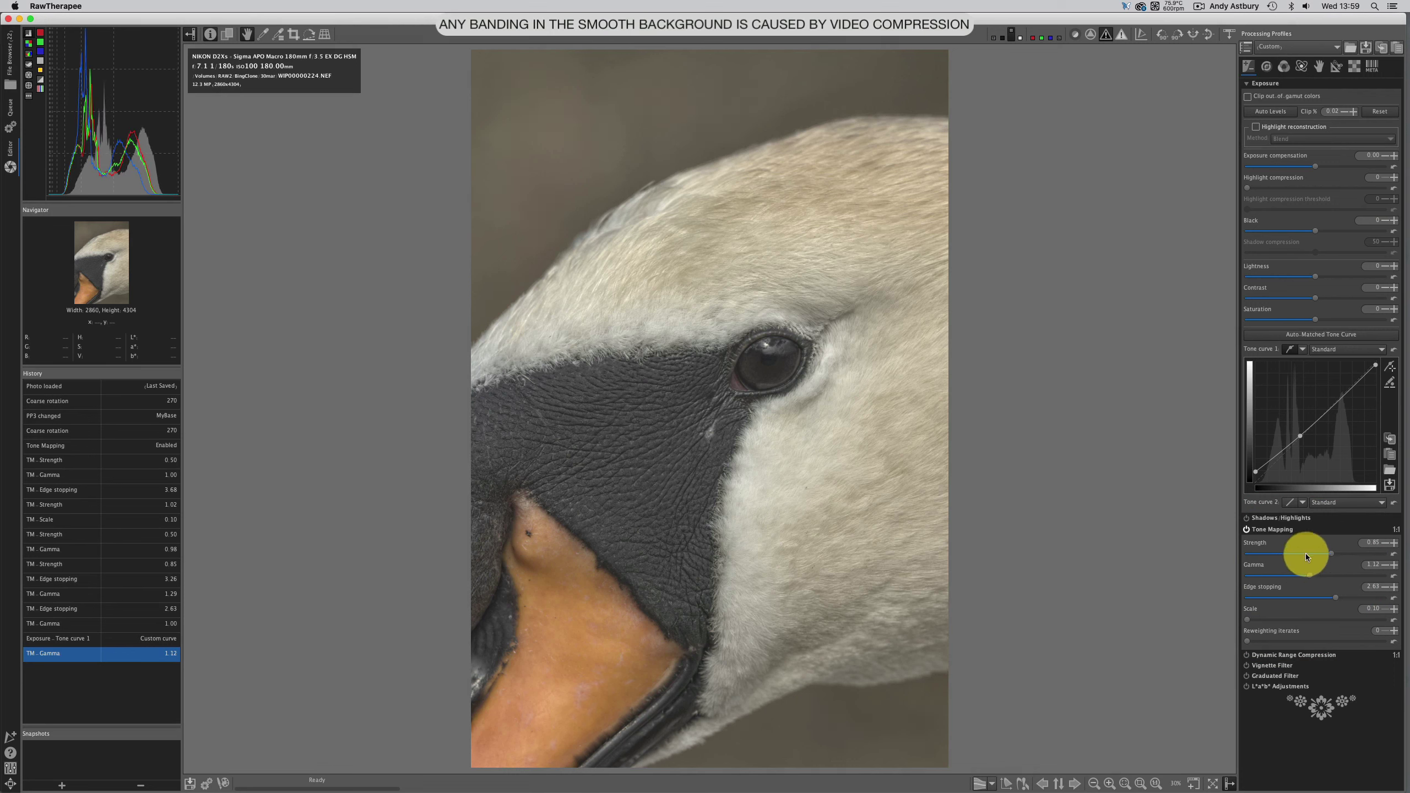
{"action": "left_click", "coordinate": [1387, 544]}
{"action": "left_click", "coordinate": [1386, 544]}
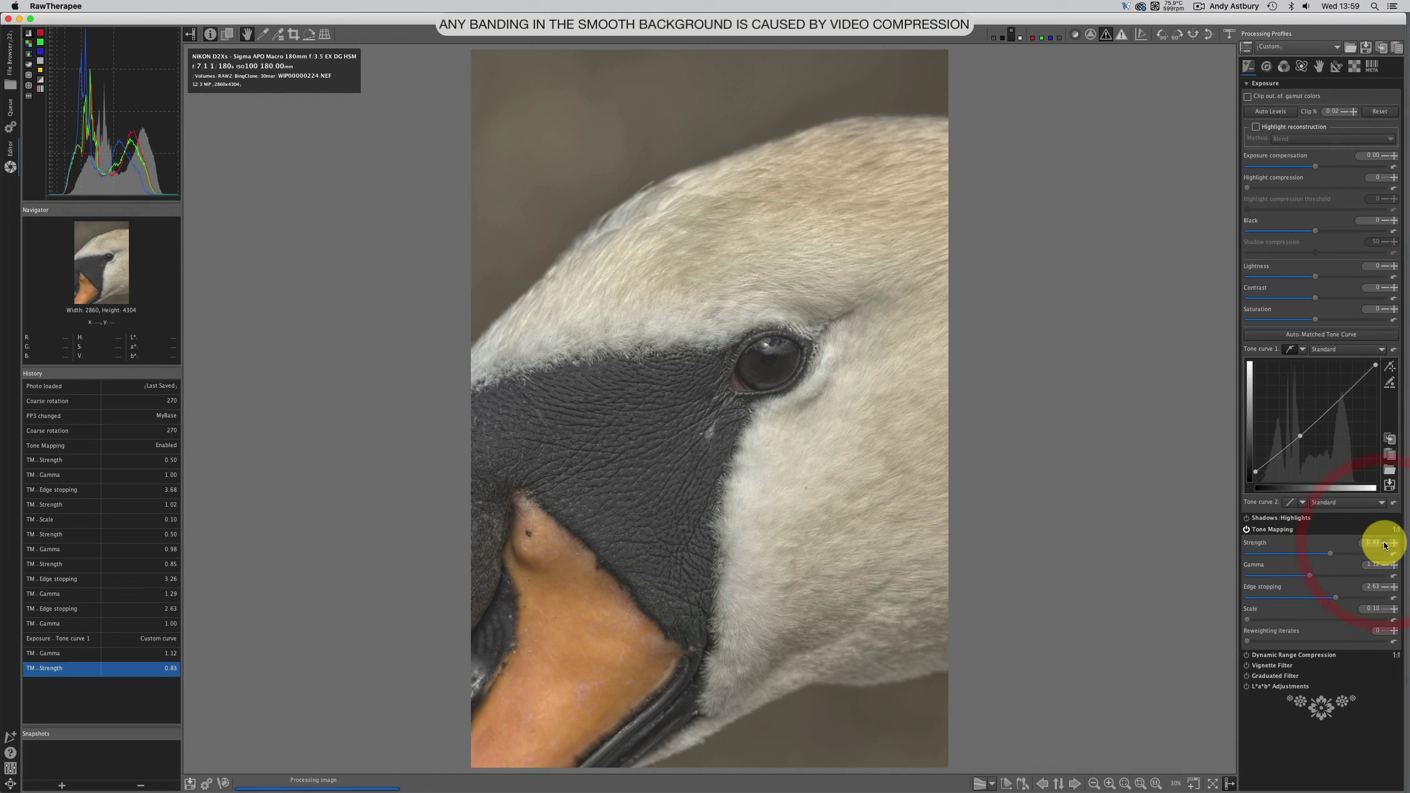
{"action": "left_click", "coordinate": [1384, 545]}
{"action": "left_click", "coordinate": [1384, 546]}
{"action": "left_click", "coordinate": [1384, 547]}
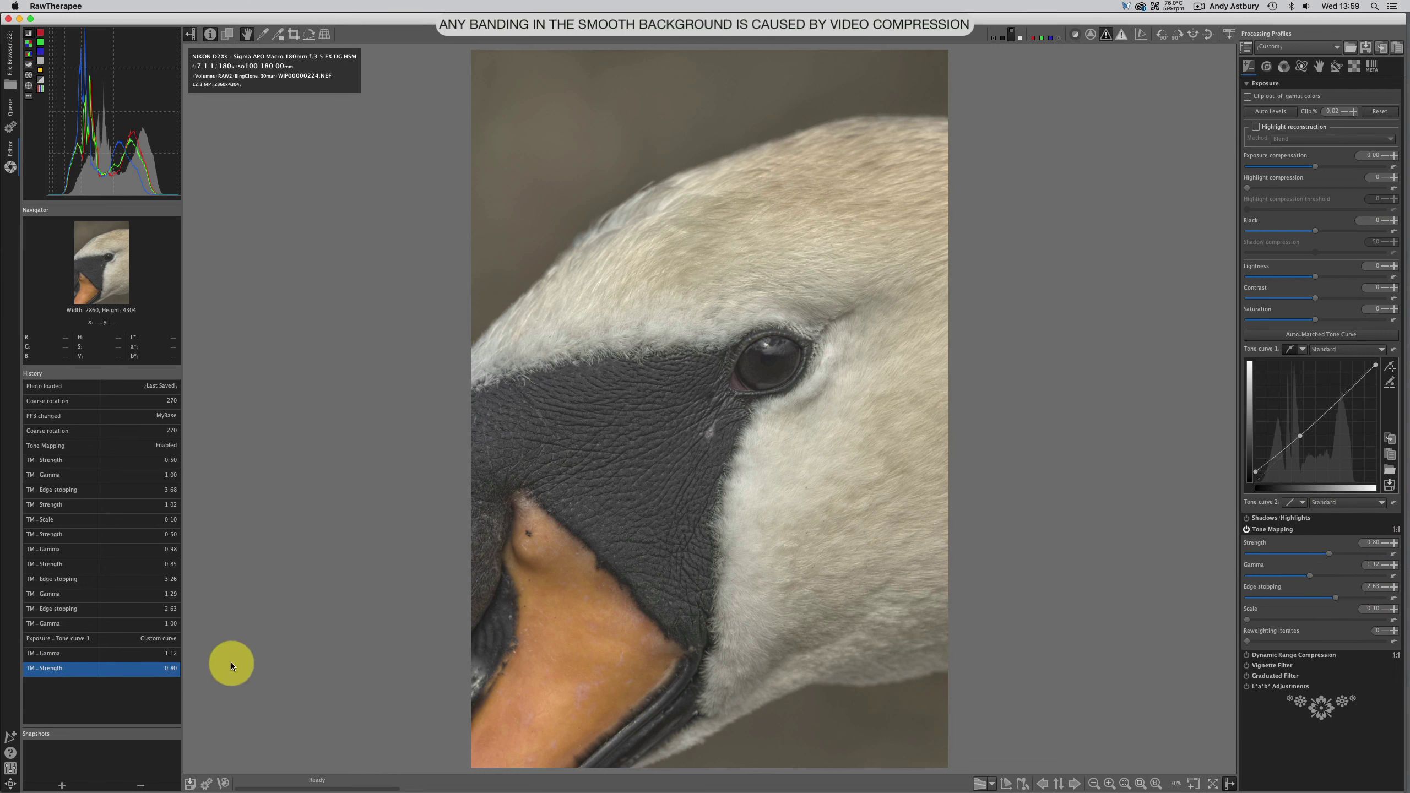
Step: Send the processed swan image to Photoshop, view it there, and switch back to RawTherapee
{"action": "left_click", "coordinate": [223, 784]}
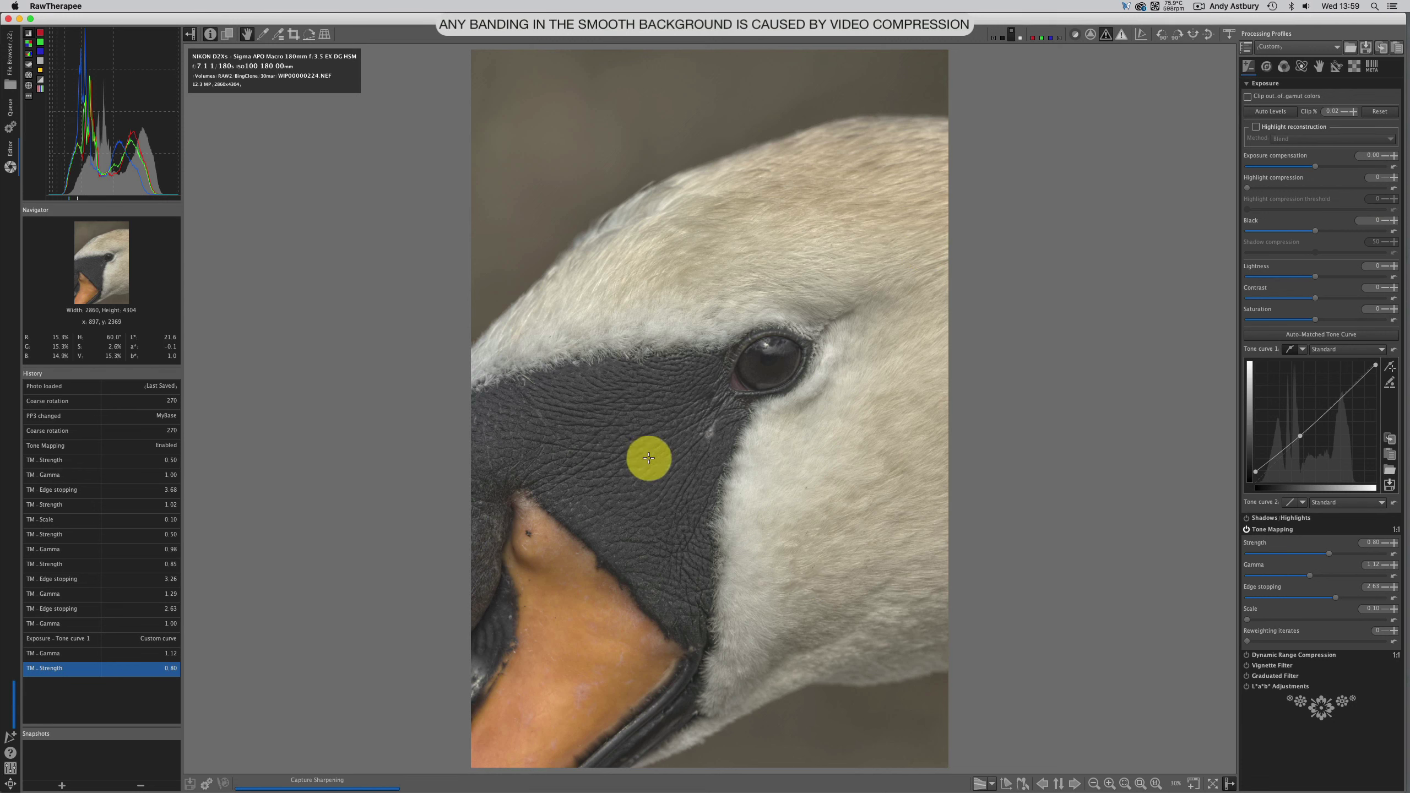
{"action": "key", "text": "super+Tab"}
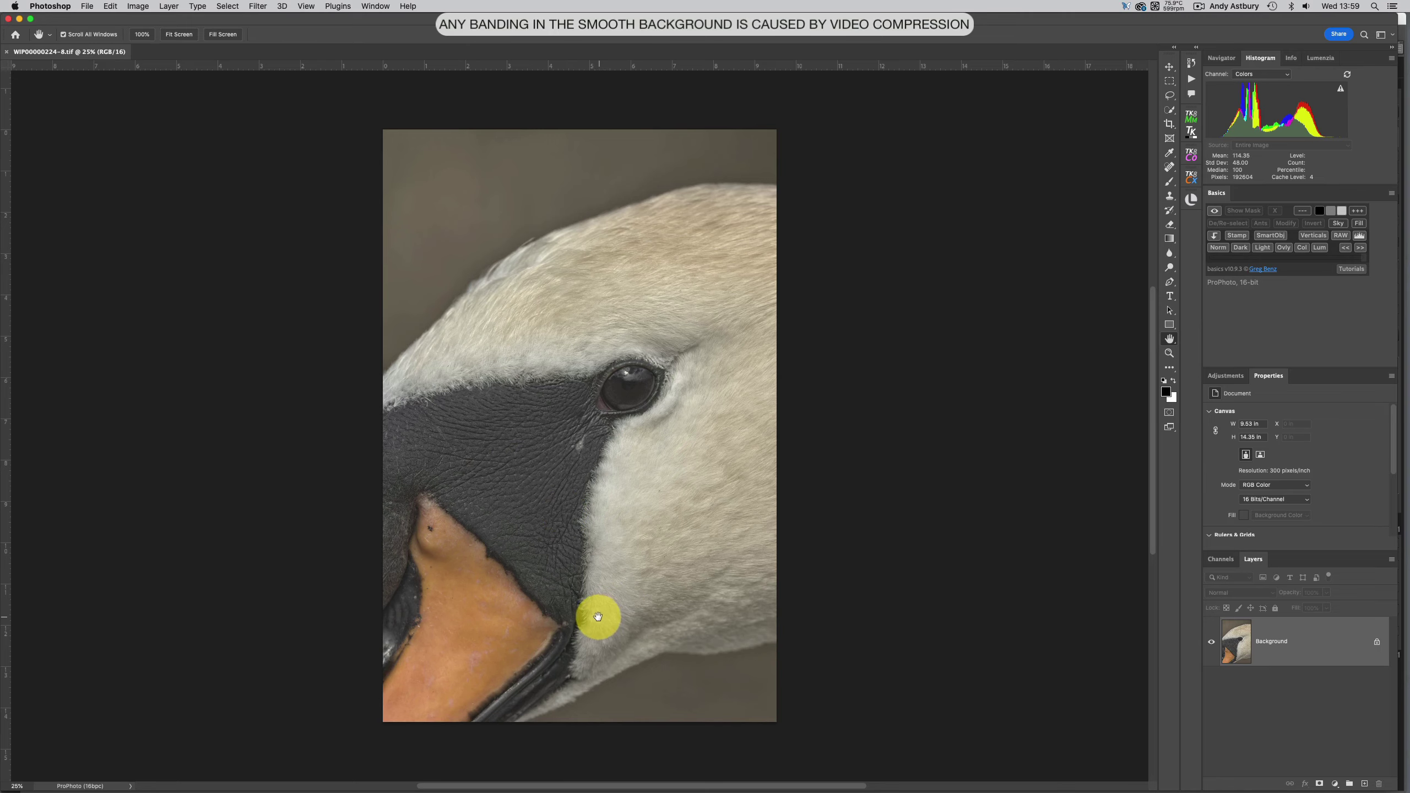
{"action": "mouse_move", "coordinate": [503, 788]}
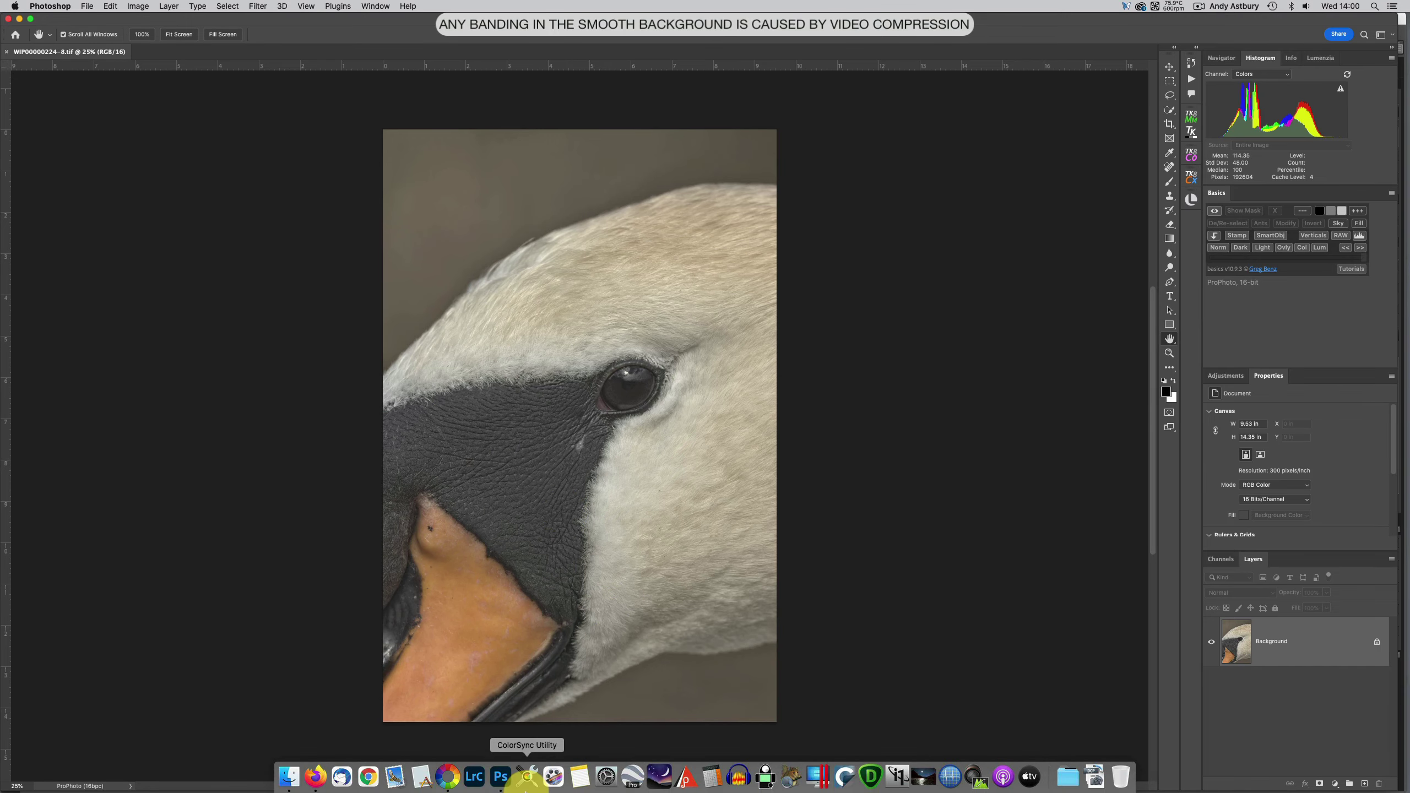
{"action": "left_click", "coordinate": [449, 774]}
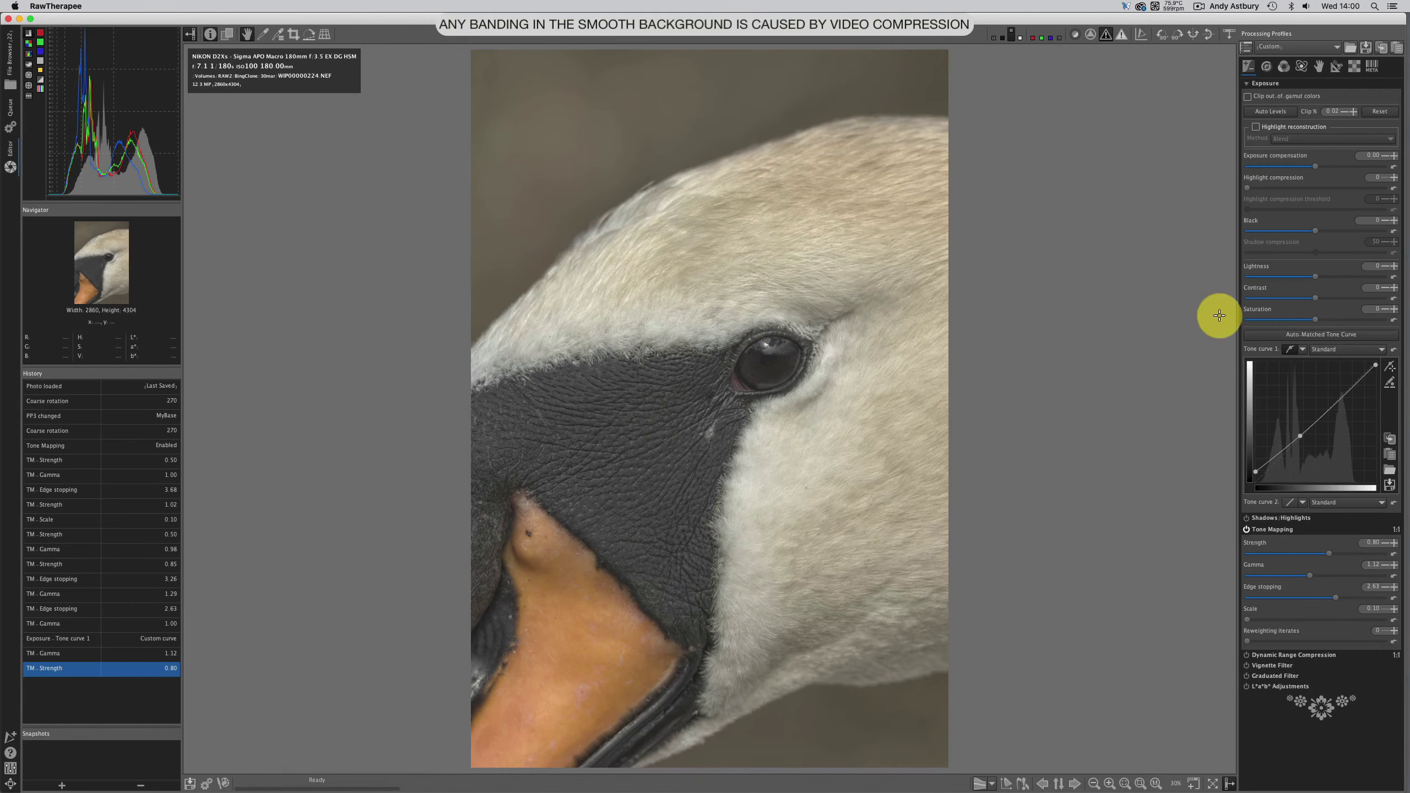
Step: Enable Wavelet Levels and its Contrast sub-tool, and apply the contrast to the Whole luminance range
{"action": "left_click", "coordinate": [1300, 67]}
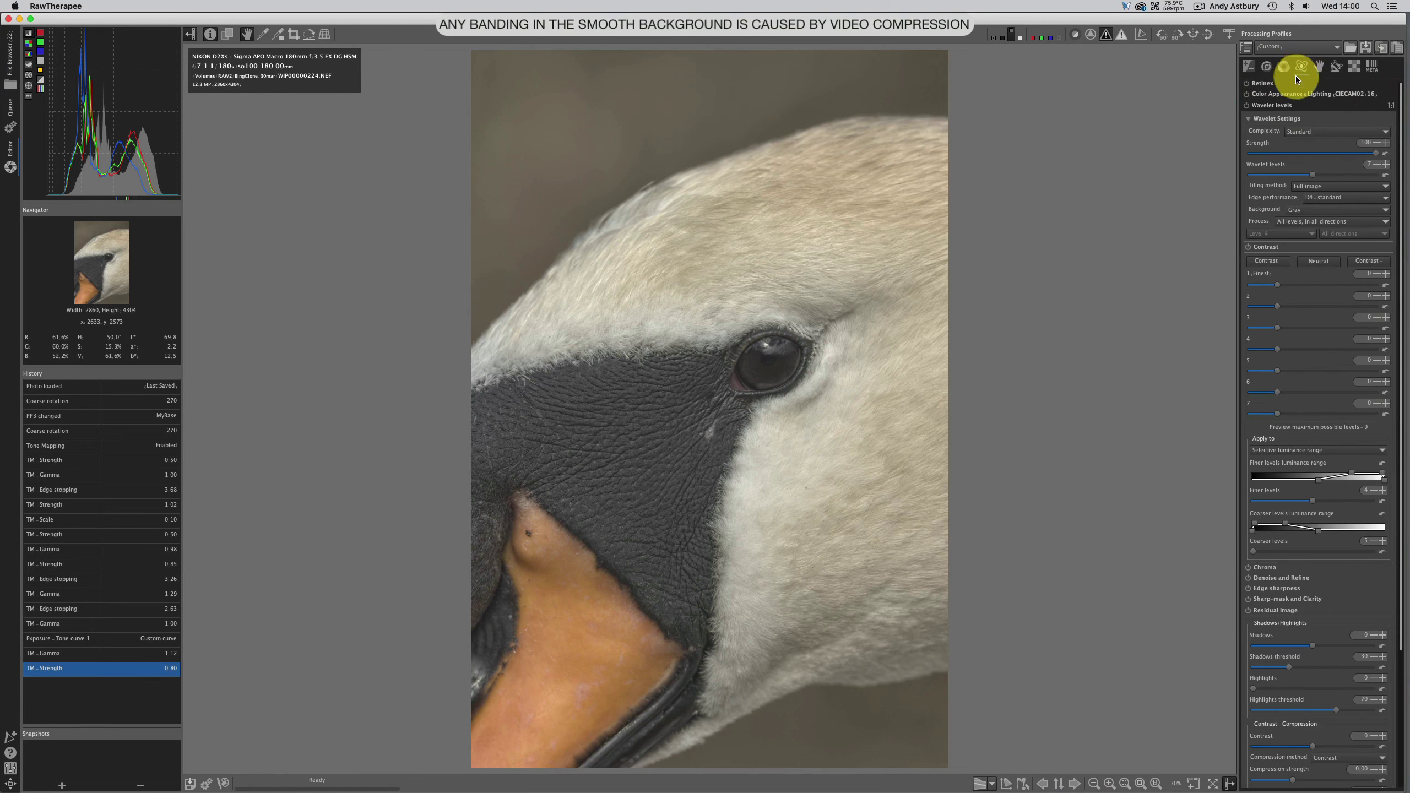
{"action": "left_click", "coordinate": [1247, 105]}
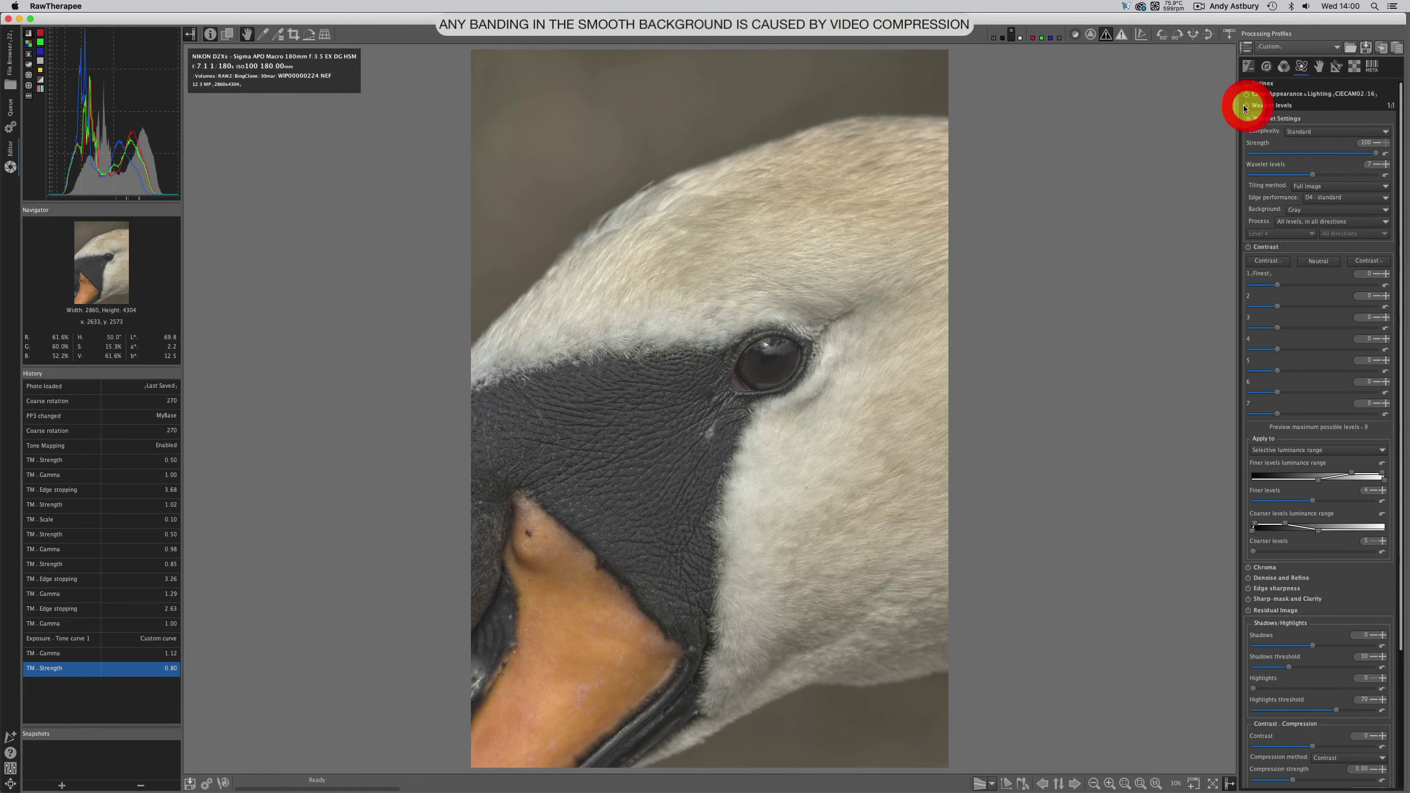
{"action": "left_click", "coordinate": [1247, 246]}
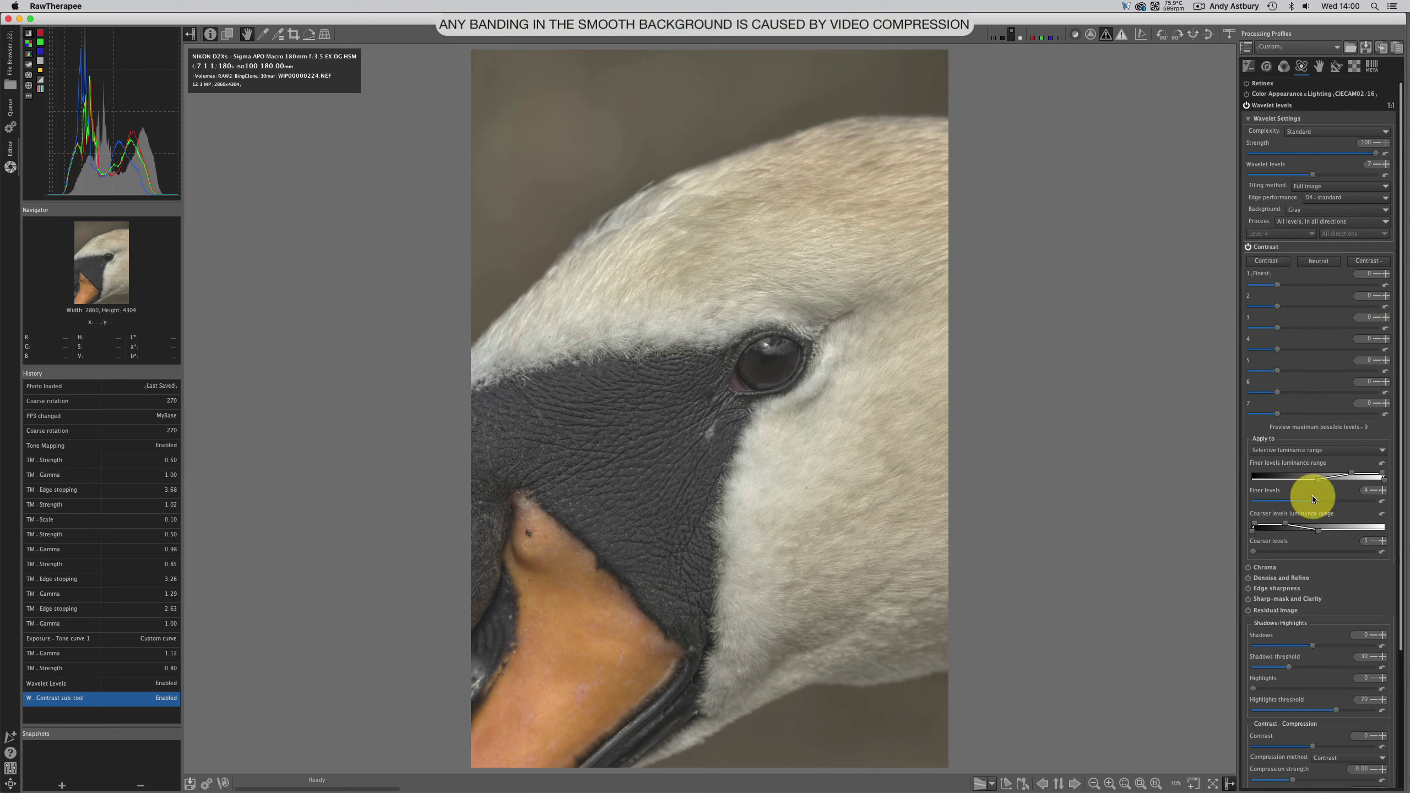
{"action": "left_click", "coordinate": [1296, 454]}
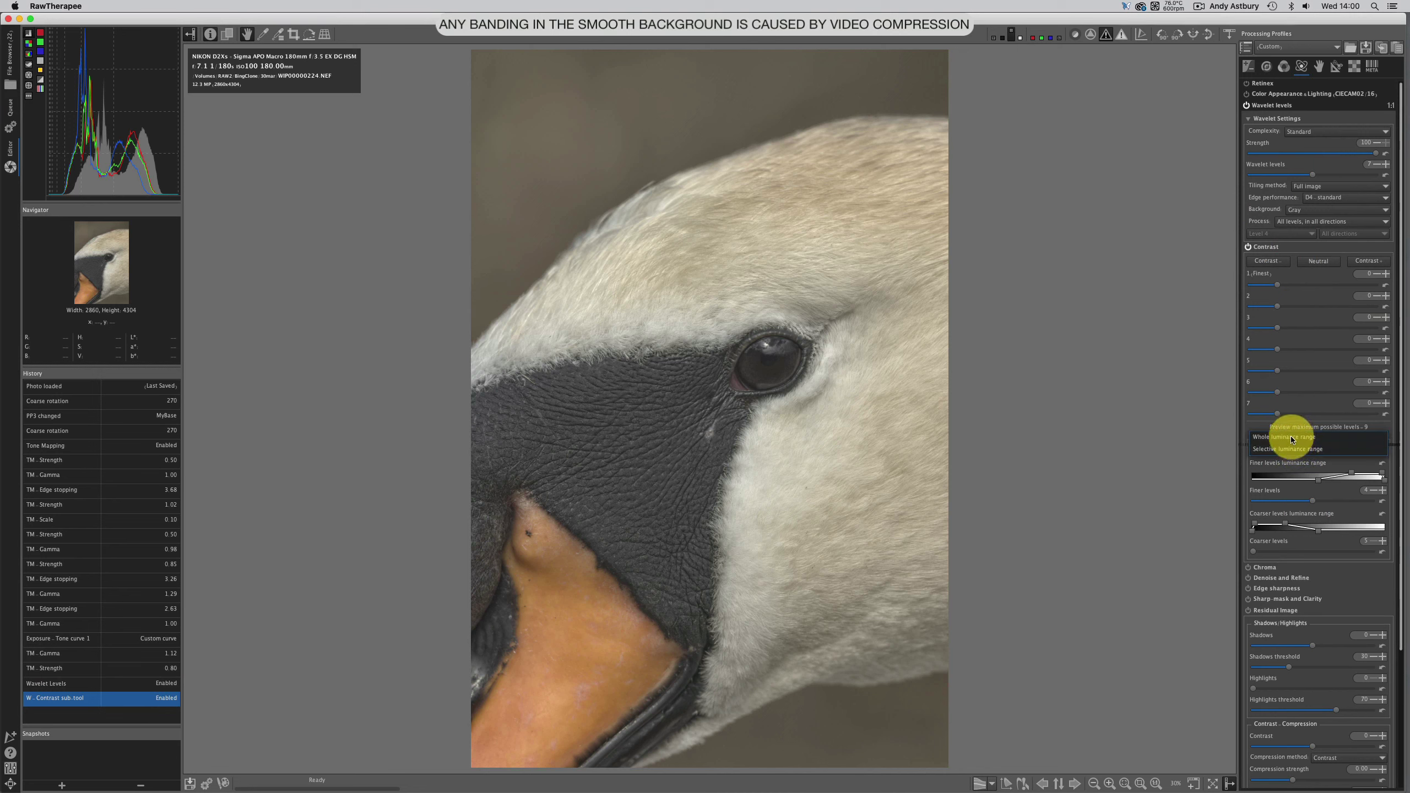
{"action": "left_click", "coordinate": [1292, 442]}
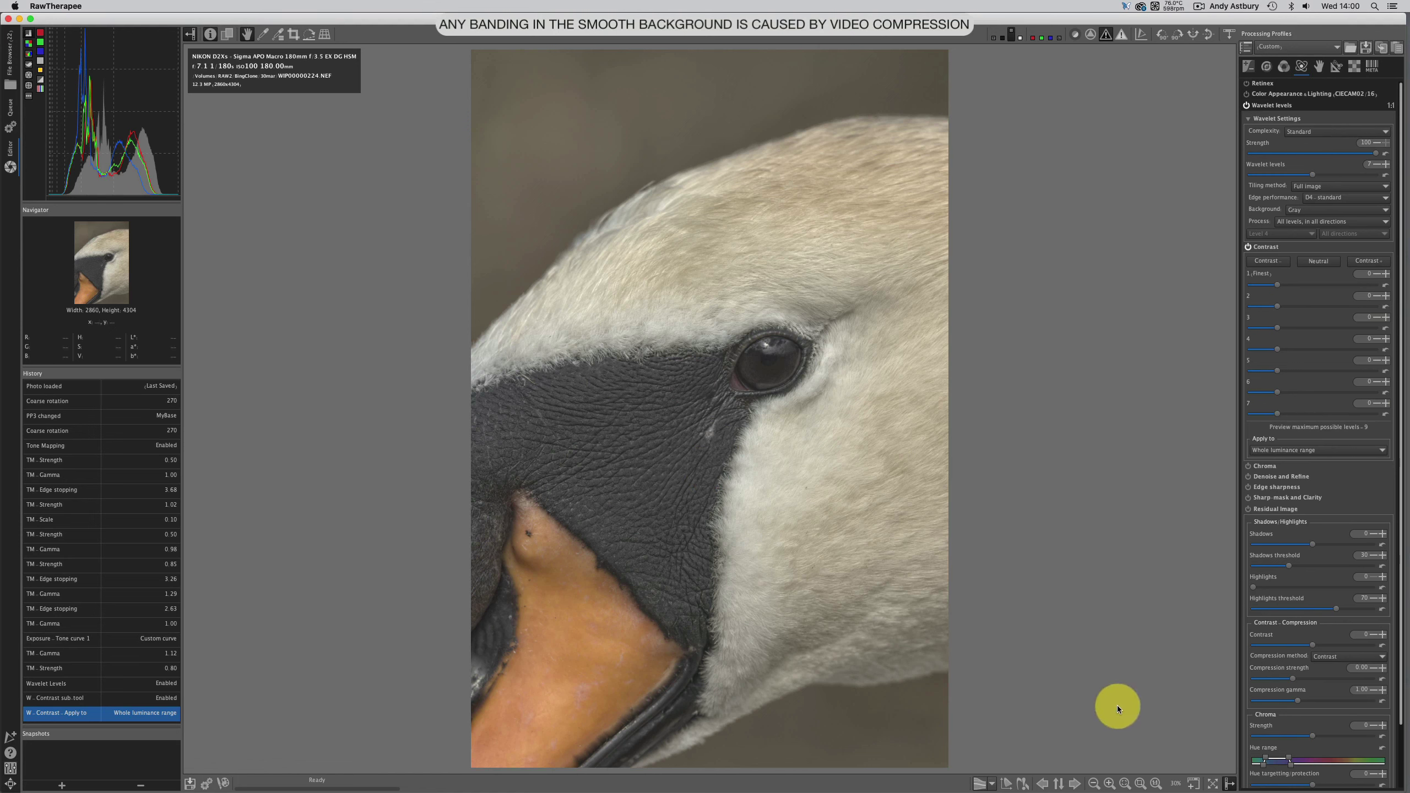
{"action": "left_click", "coordinate": [1155, 784]}
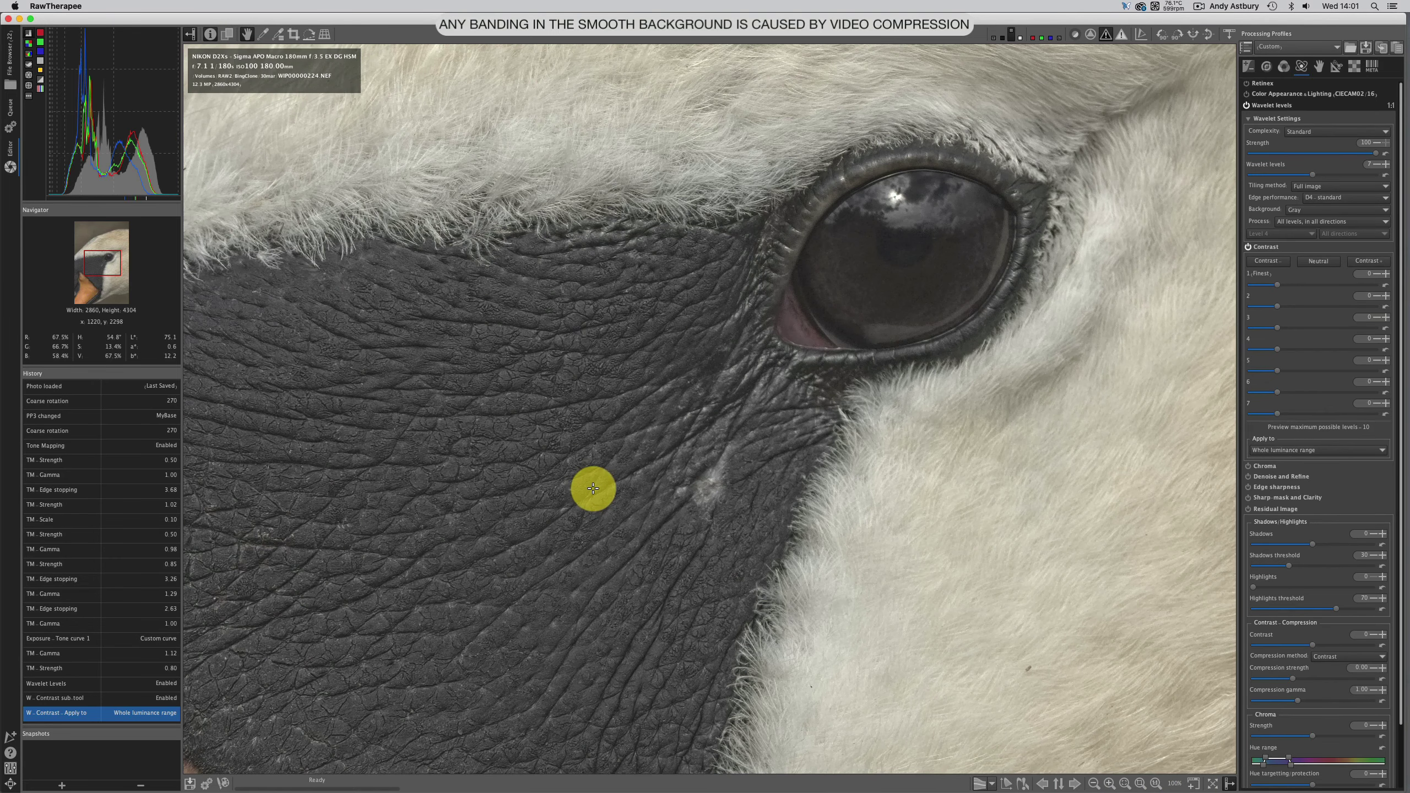
Step: Raise the contrast of all seven wavelet levels, up to 117 at the finest, and compare the image with Wavelet Levels off and on
{"action": "left_click", "coordinate": [1369, 261]}
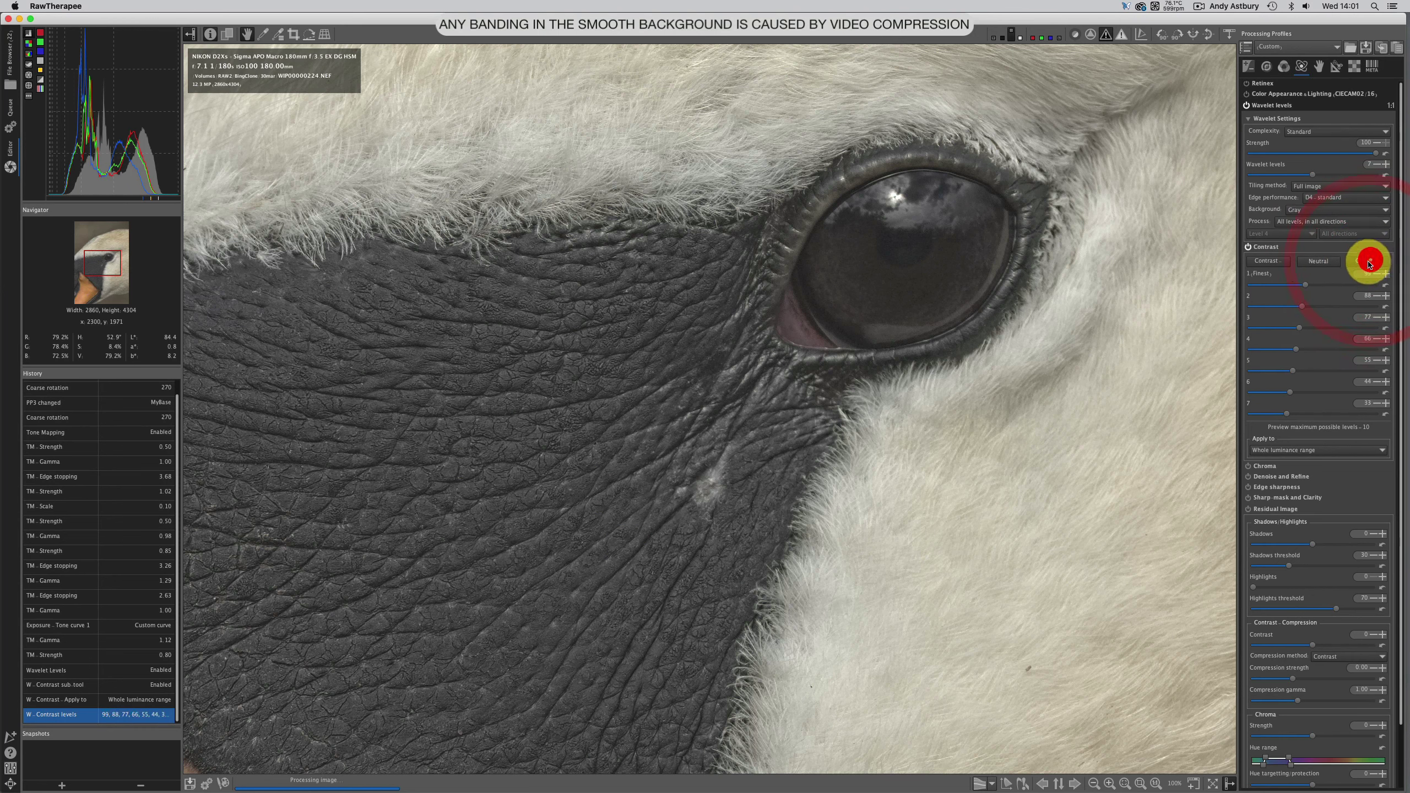
{"action": "left_click", "coordinate": [1369, 261]}
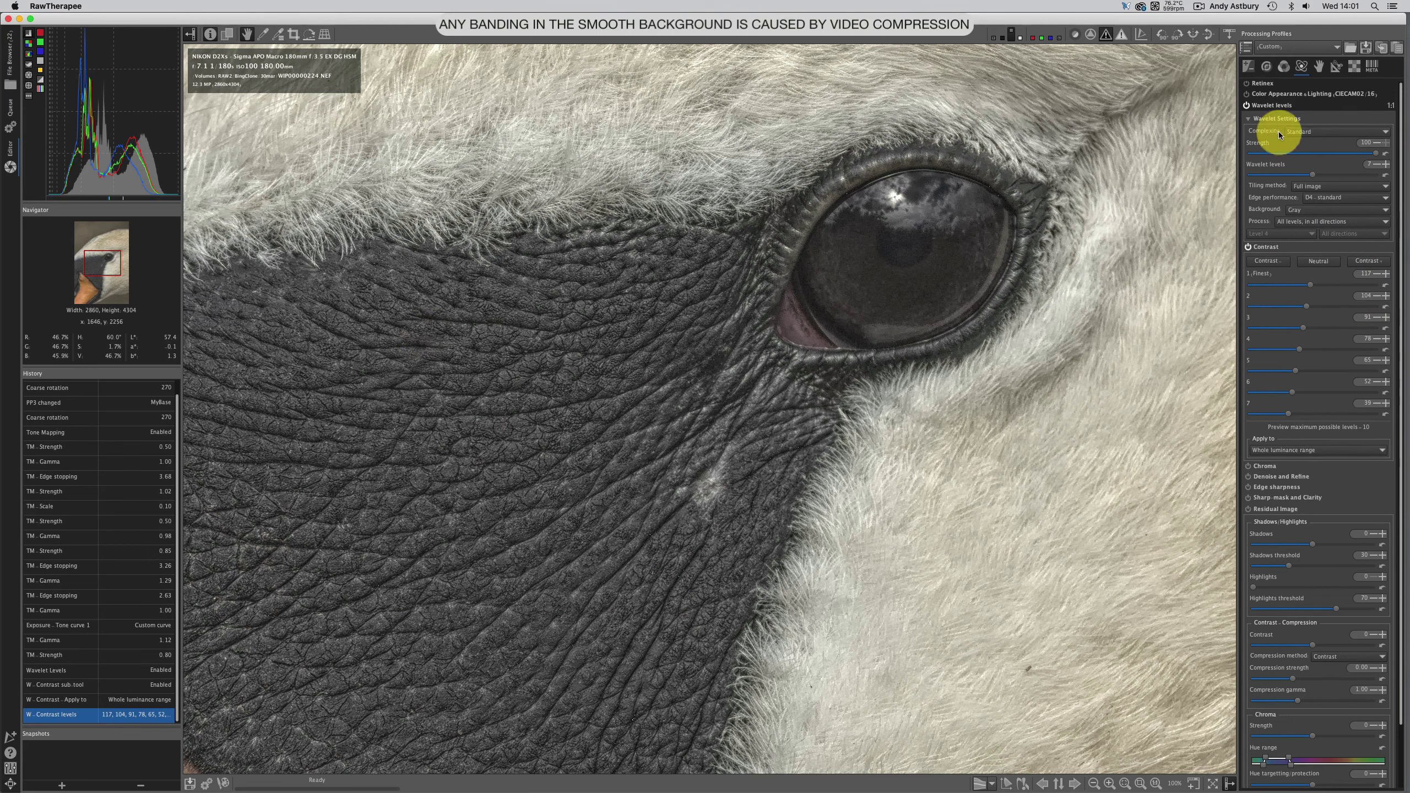
{"action": "left_click", "coordinate": [1246, 106]}
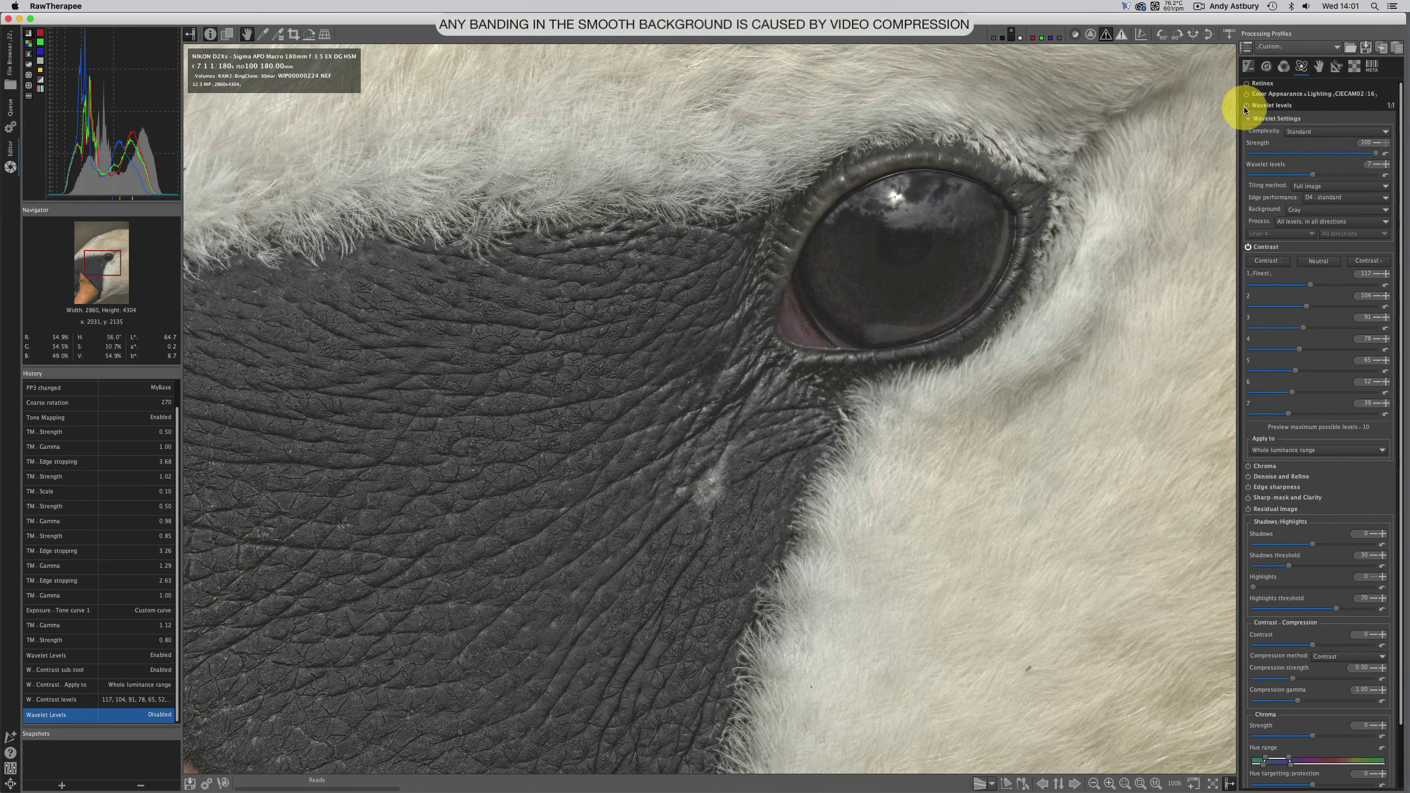
{"action": "left_click", "coordinate": [1246, 105]}
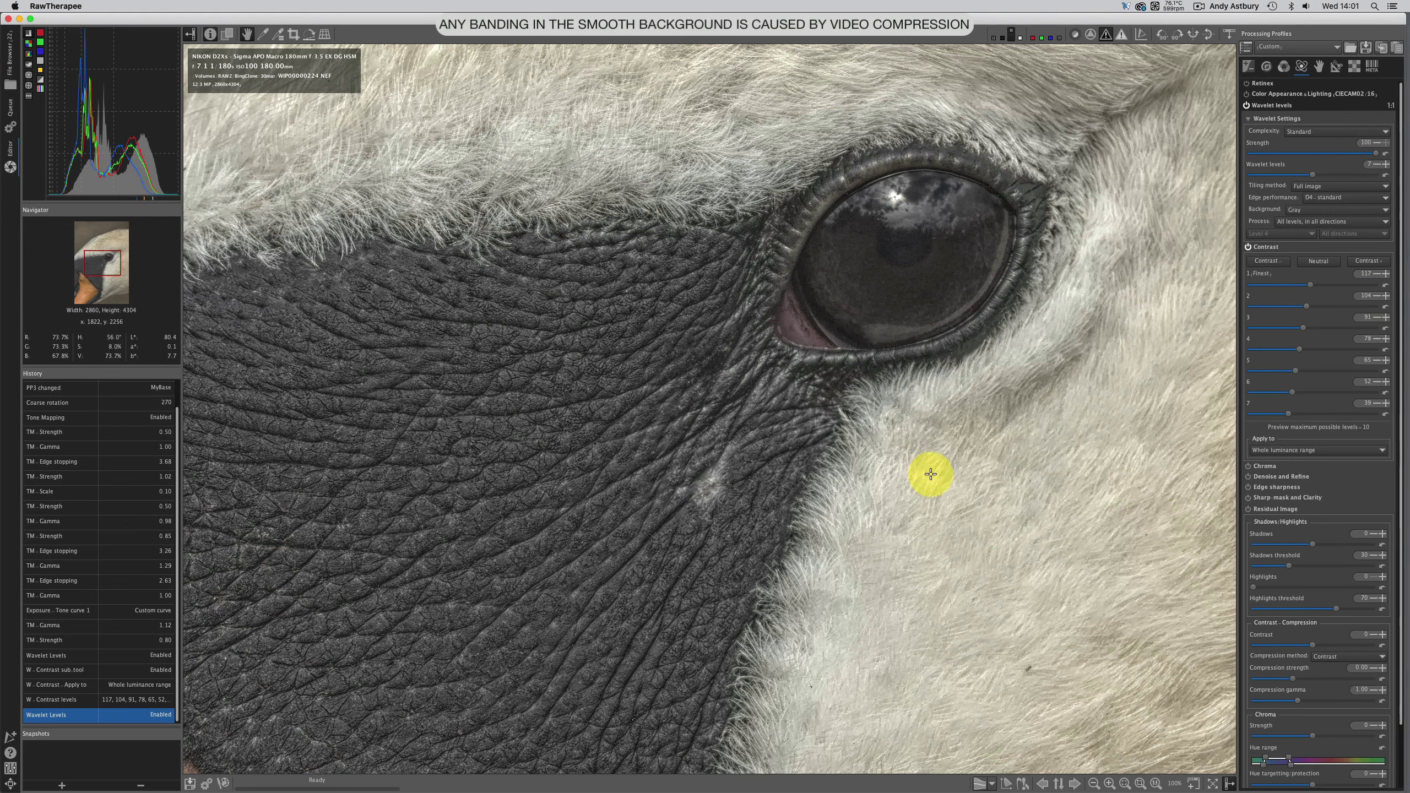
Step: Fit the whole swan in view, send the wavelet-sharpened version to Photoshop, and switch back to RawTherapee
{"action": "left_click", "coordinate": [1124, 785]}
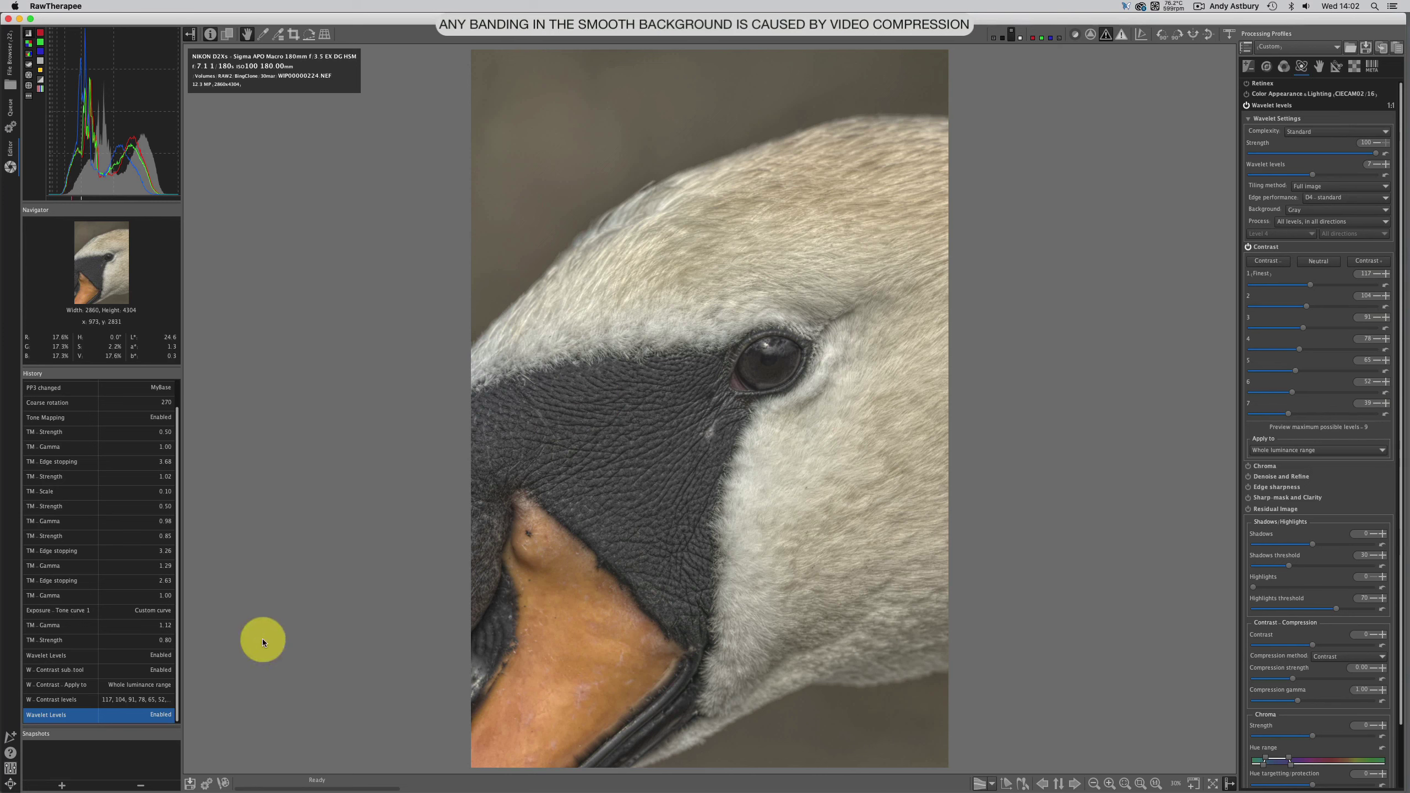
{"action": "left_click", "coordinate": [224, 783]}
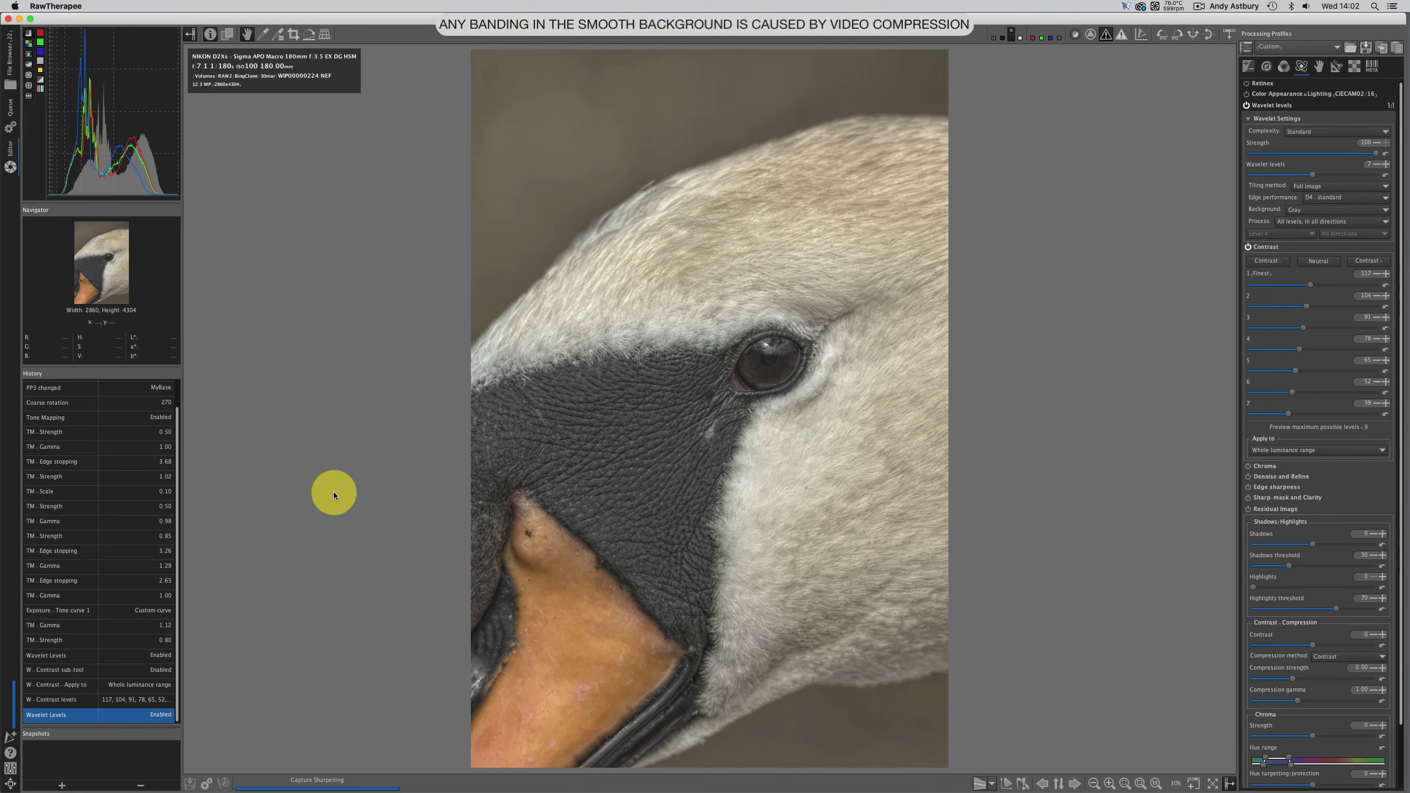
{"action": "key", "text": "super+Tab"}
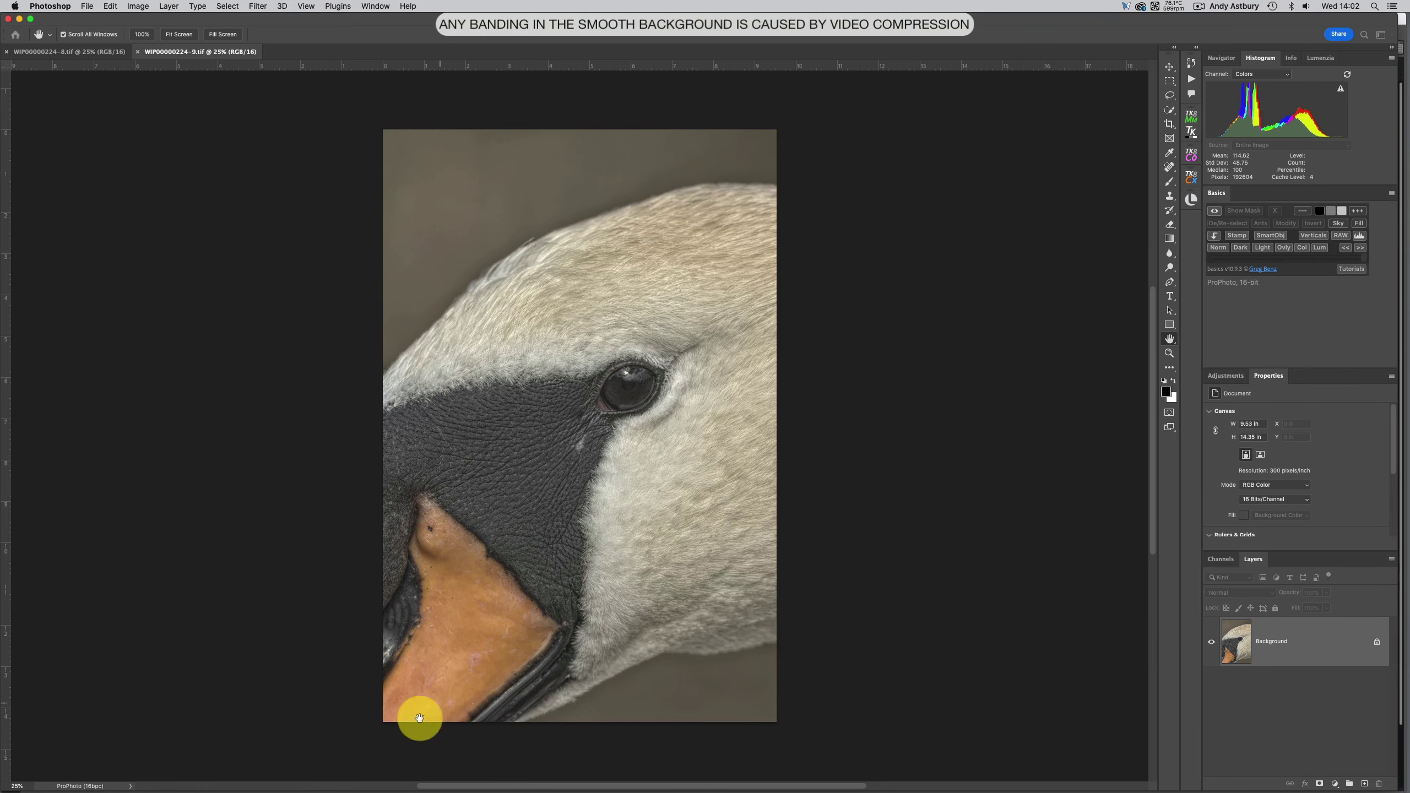
{"action": "mouse_move", "coordinate": [351, 789]}
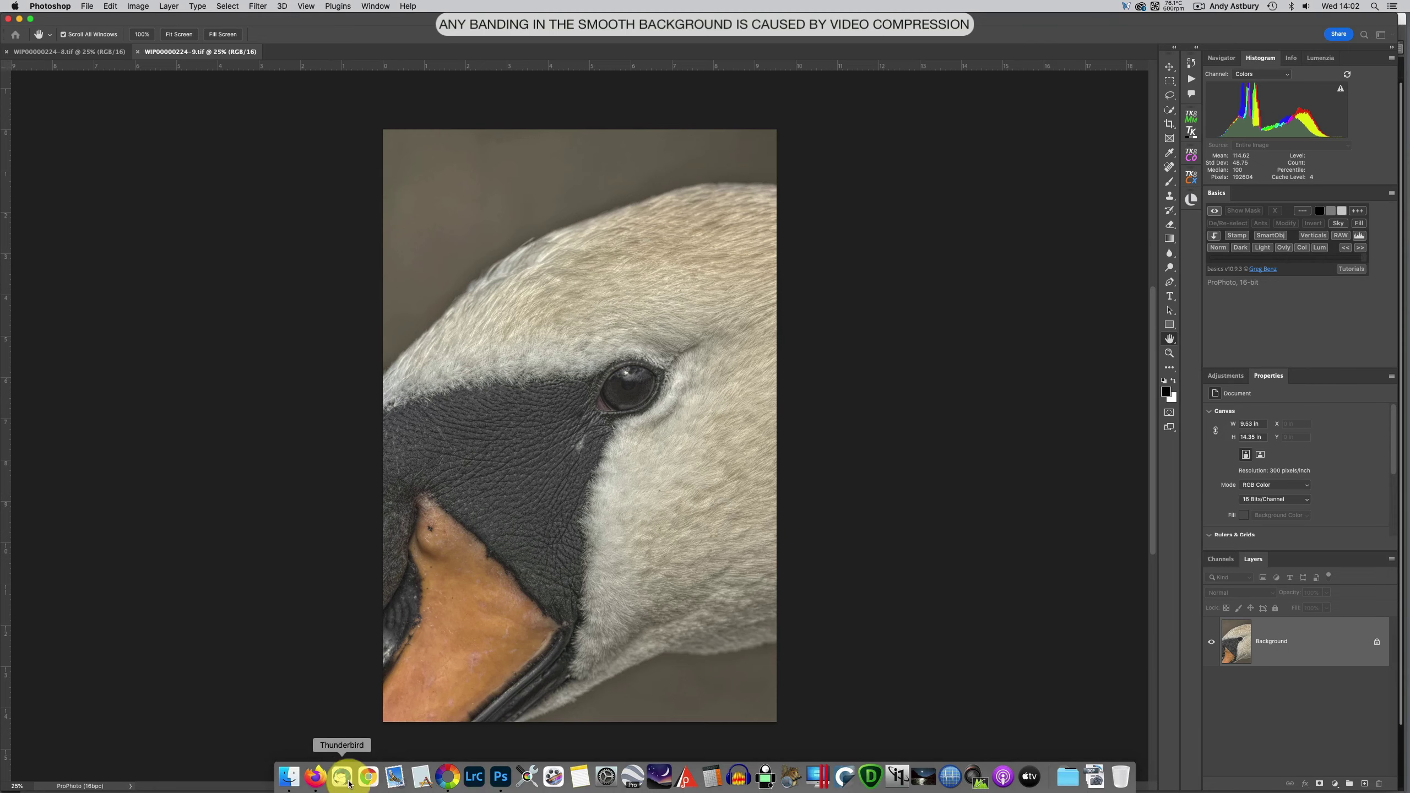
{"action": "left_click", "coordinate": [450, 778]}
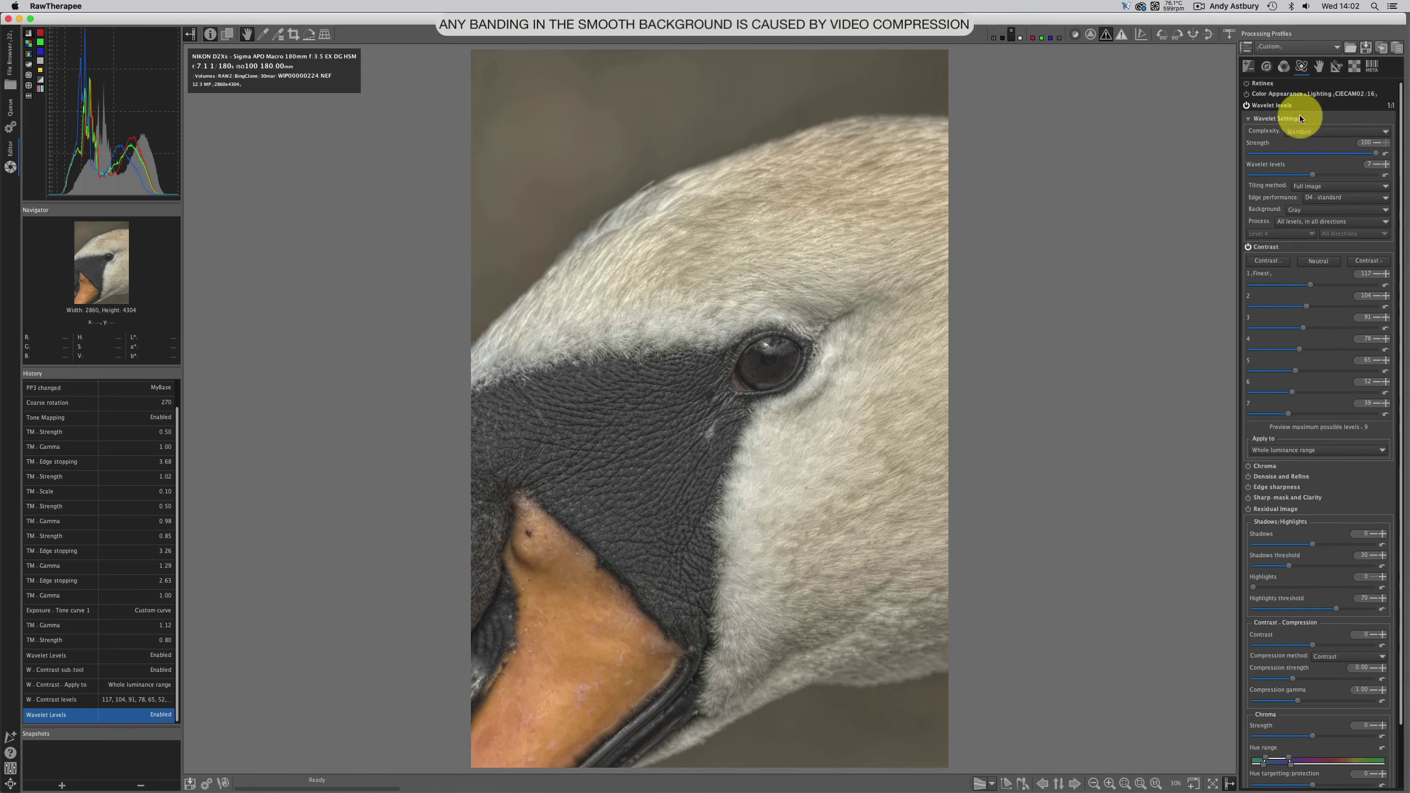
Step: Disable Wavelet Levels and Tone Mapping, and send the resulting swan version to Photoshop
{"action": "left_click", "coordinate": [1248, 105]}
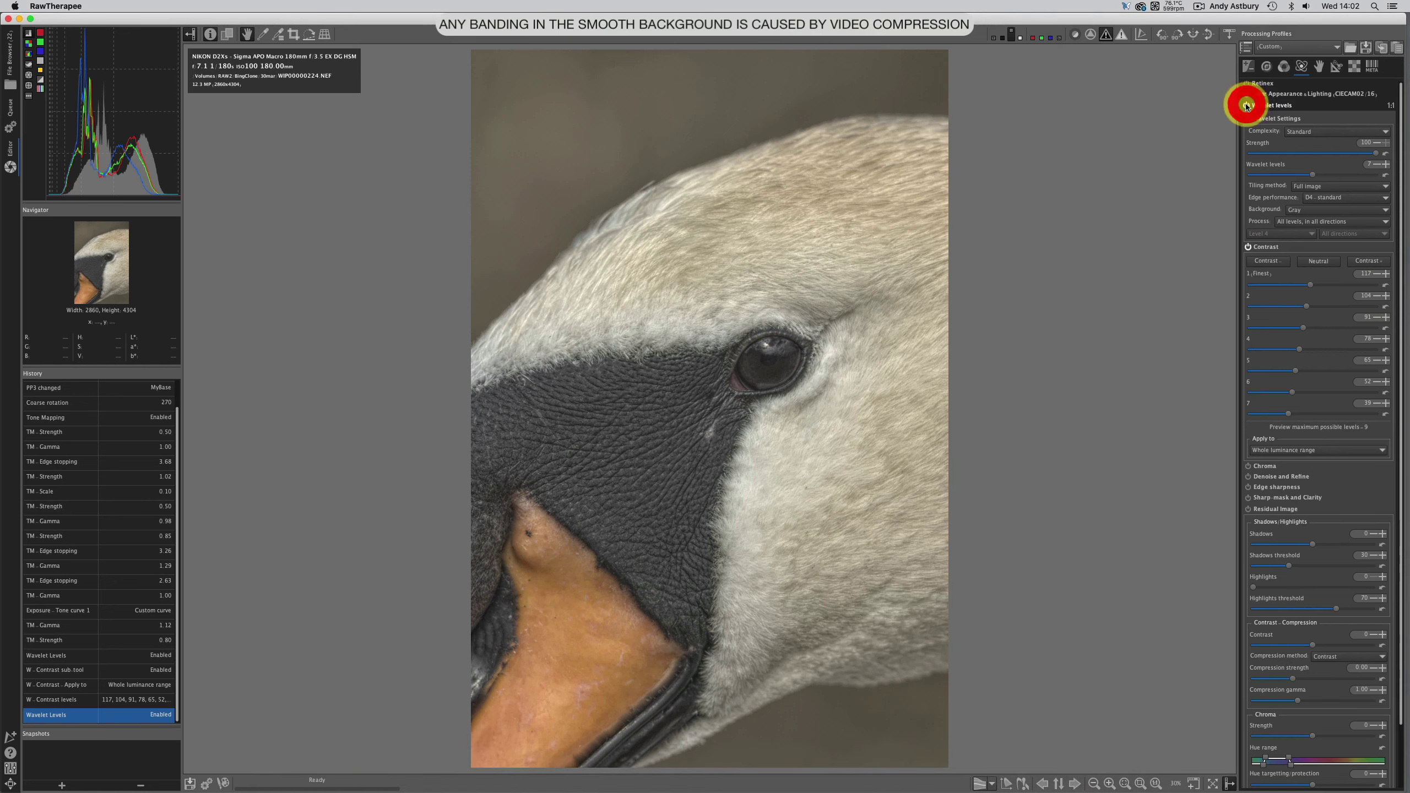
{"action": "left_click", "coordinate": [1247, 66]}
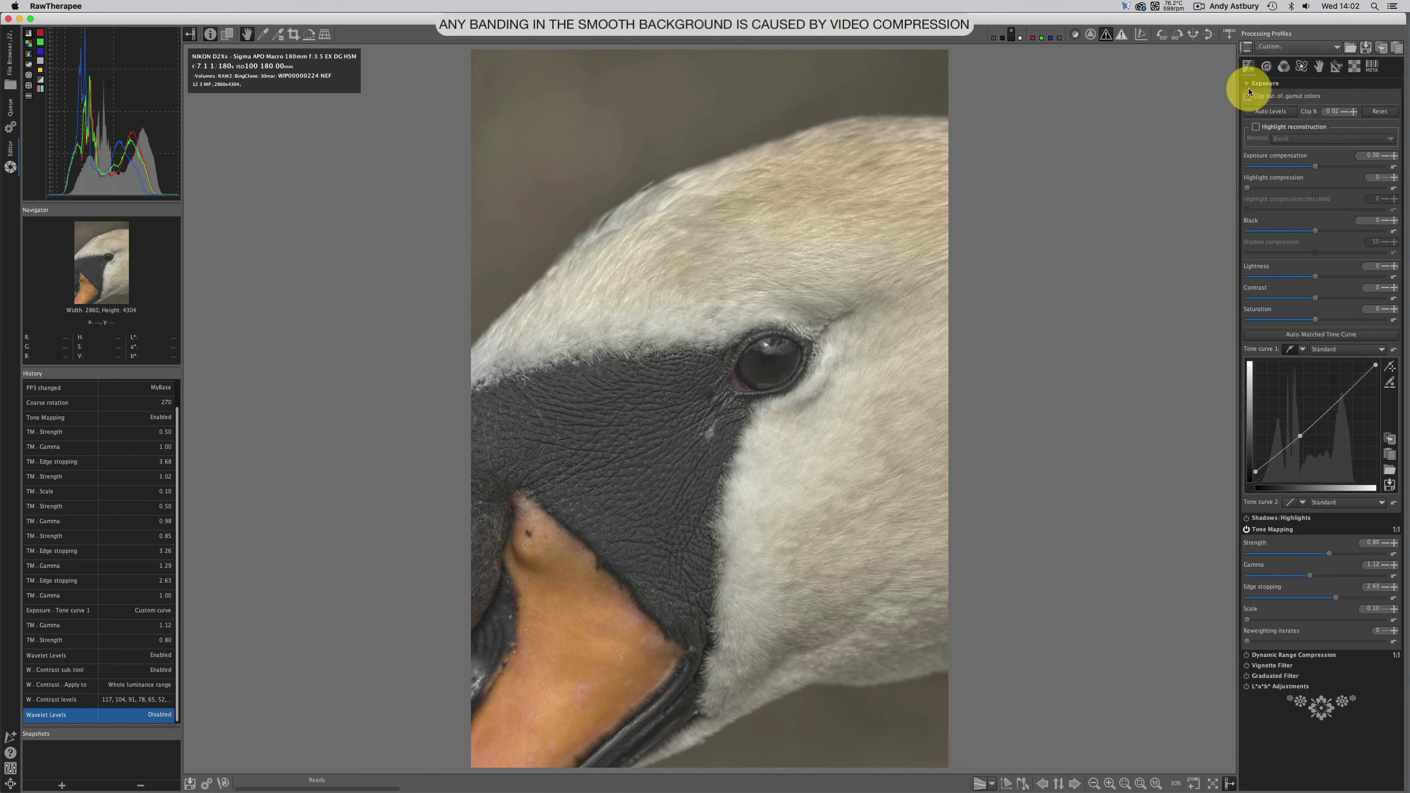
{"action": "left_click", "coordinate": [1246, 530]}
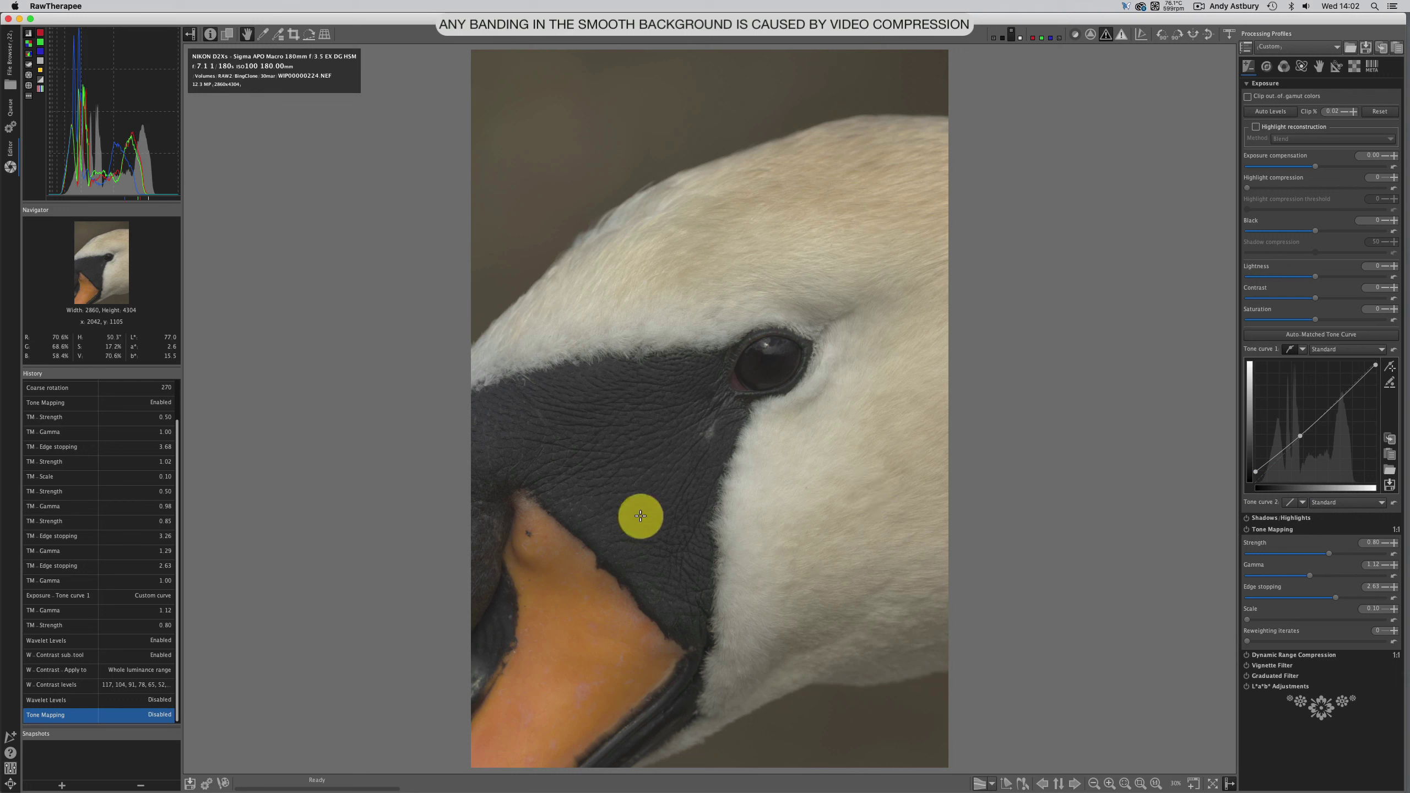
{"action": "left_click", "coordinate": [222, 783]}
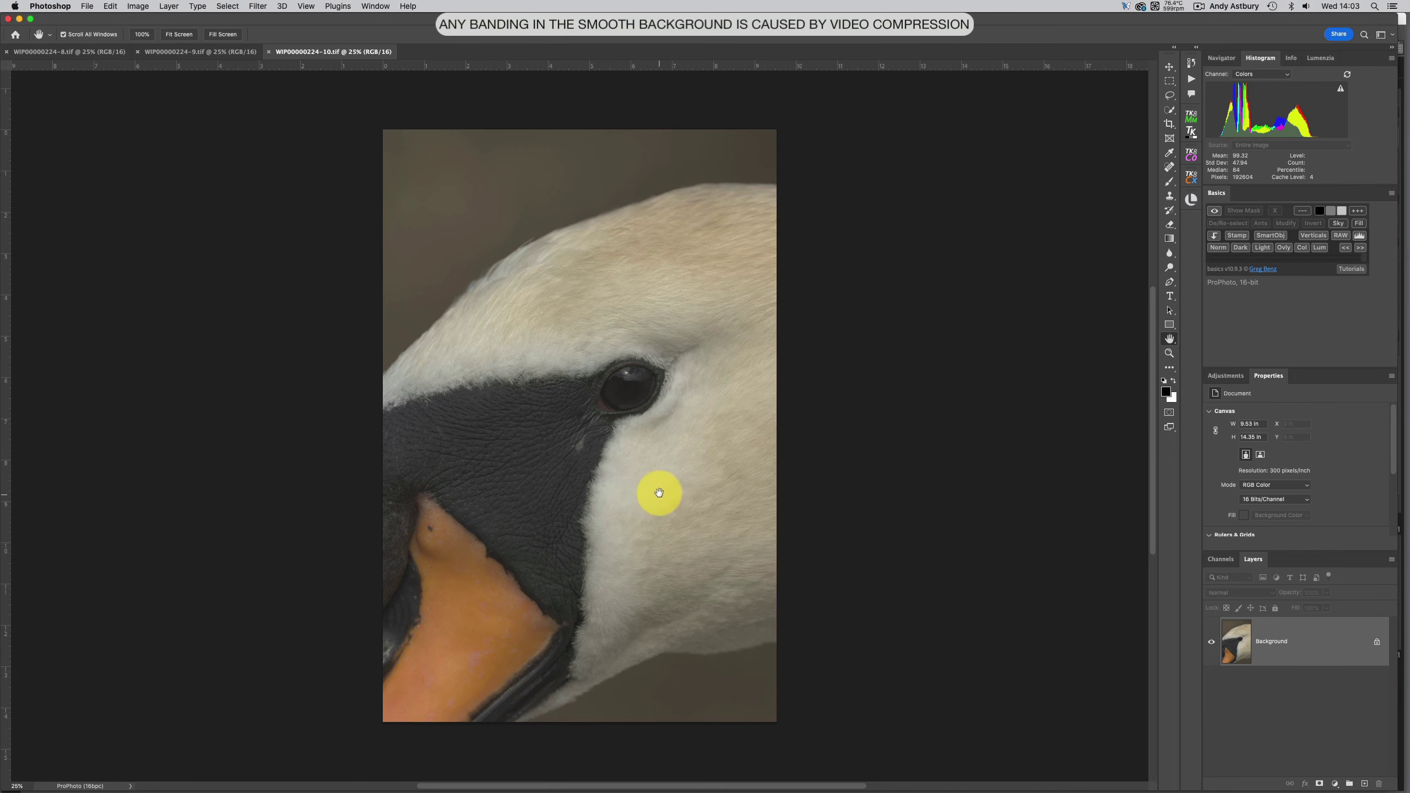
Step: Copy the WIP00000224-8.tif image as an aligned layer over WIP00000224-9.tif and give the new layer a white mask
{"action": "left_click", "coordinate": [169, 54]}
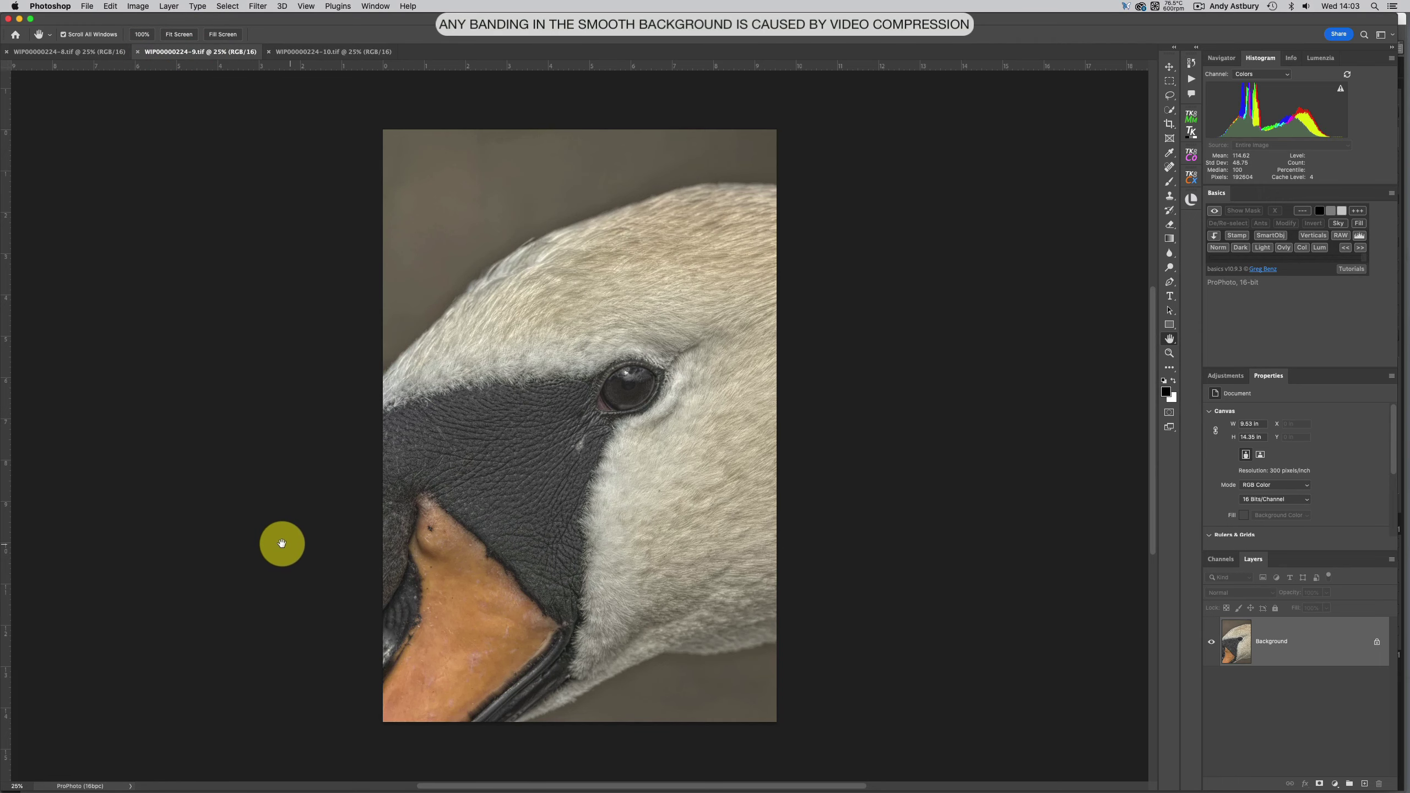
{"action": "left_click", "coordinate": [47, 55]}
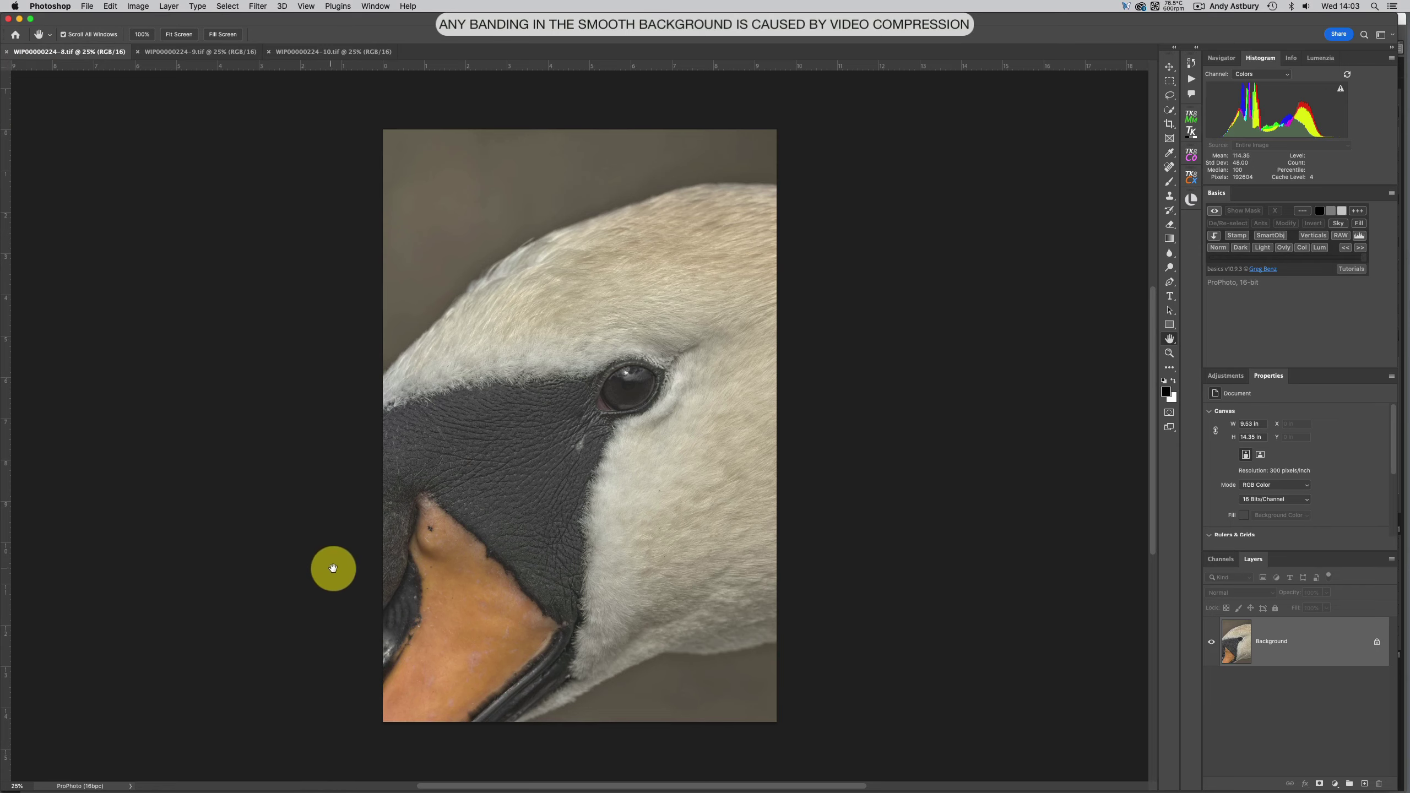
{"action": "left_click", "coordinate": [1169, 67]}
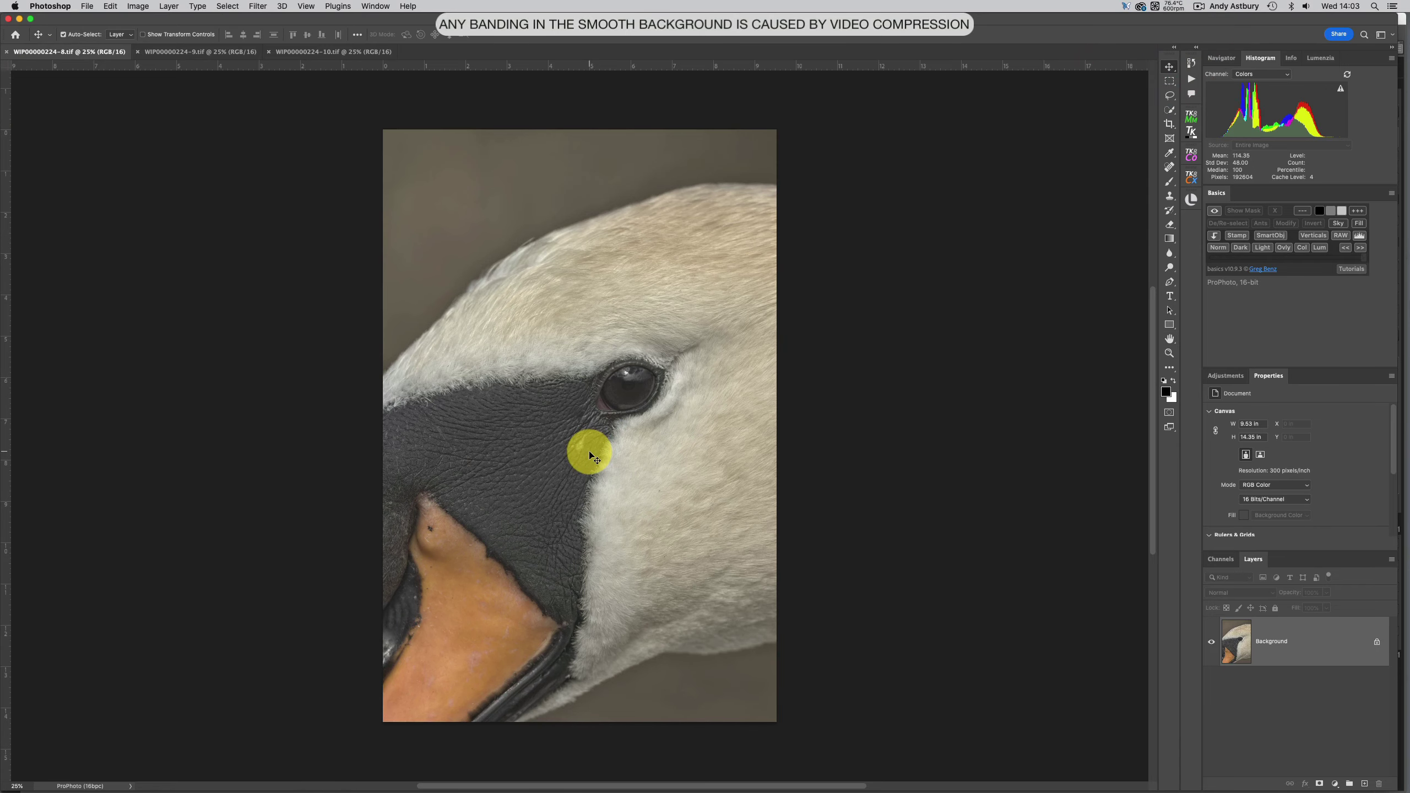
{"action": "left_click_drag", "start_coordinate": [591, 457], "coordinate": [668, 506]}
{"action": "key", "text": "shift"}
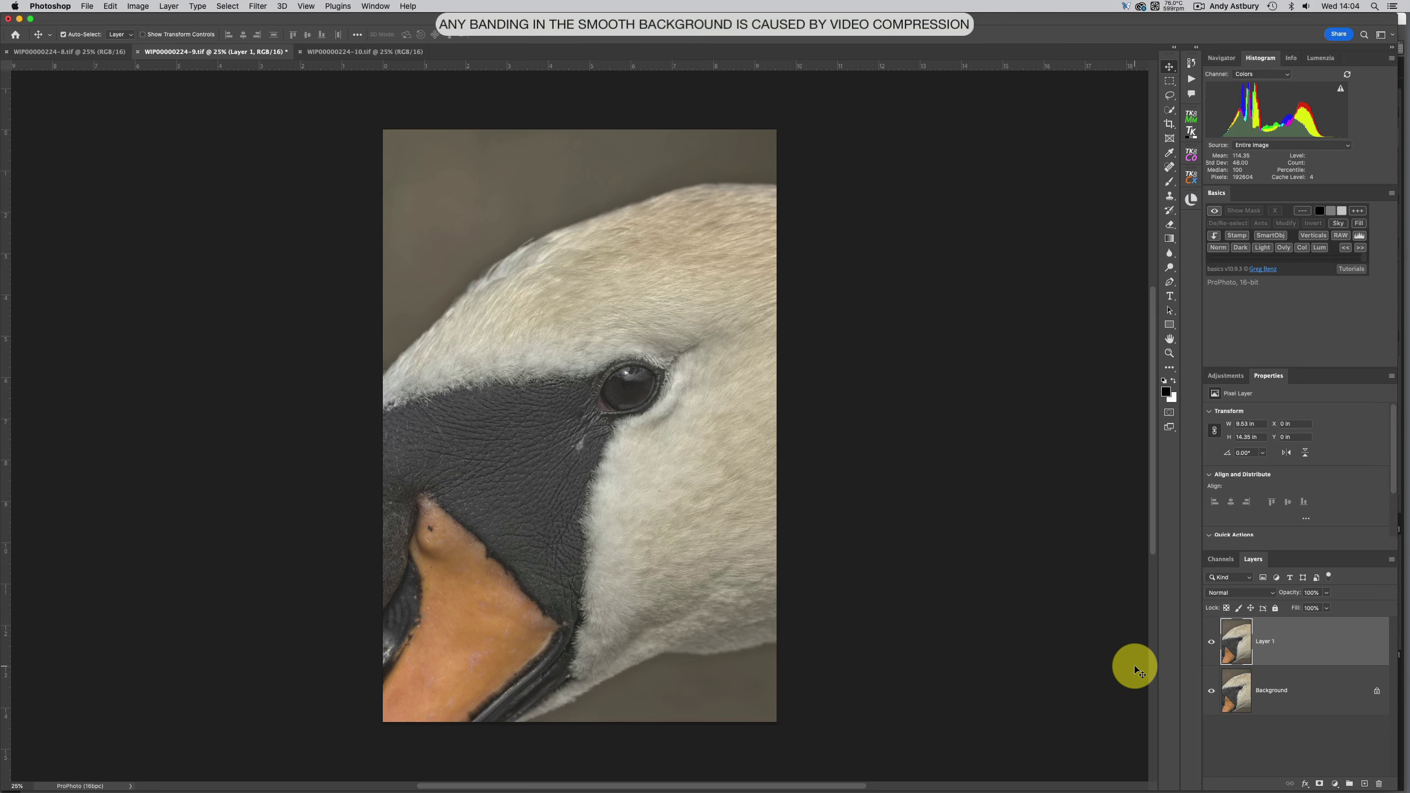
{"action": "left_click", "coordinate": [1320, 782]}
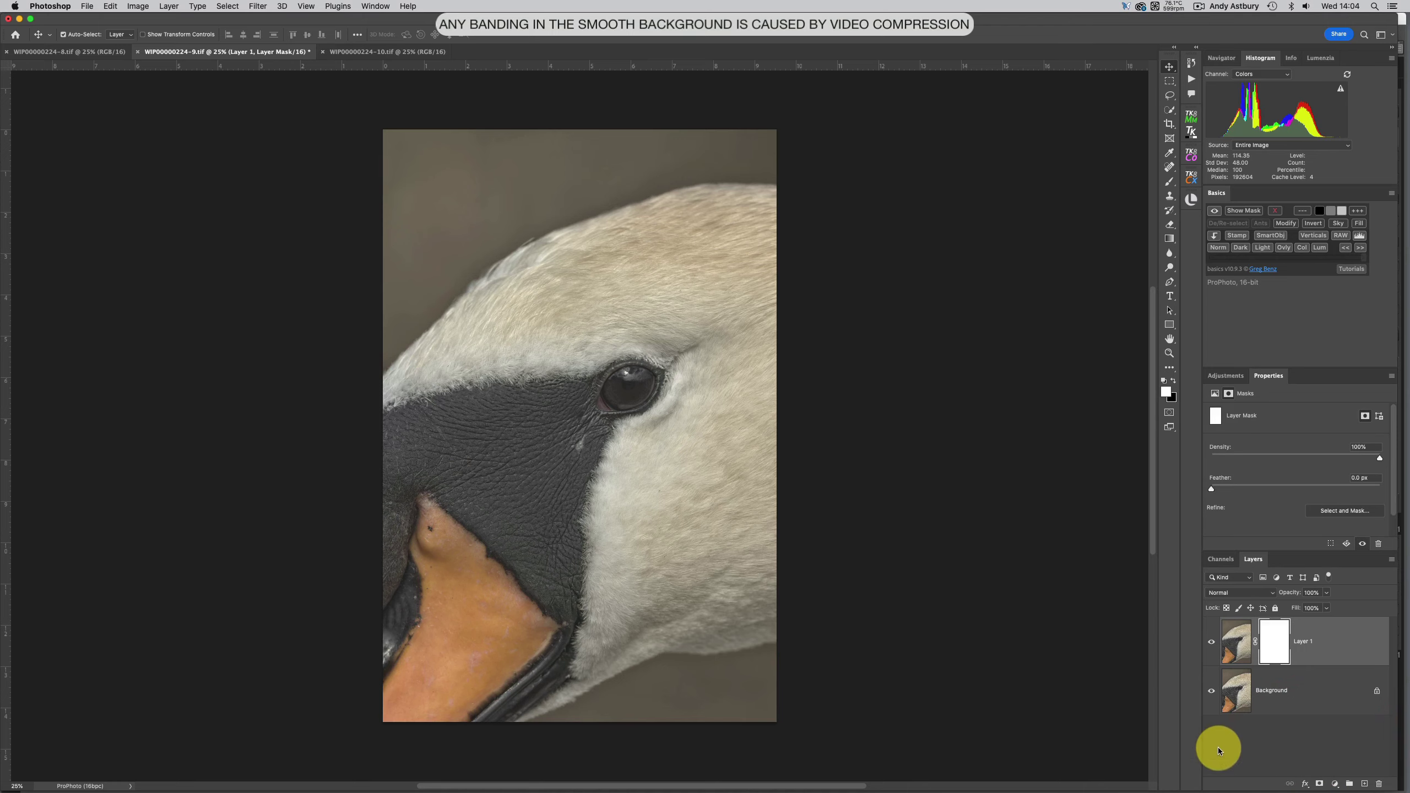
Step: At 100% zoom, paint black with the Brush on Layer 1's mask over the dark skin beside the eye
{"action": "left_click", "coordinate": [1170, 353]}
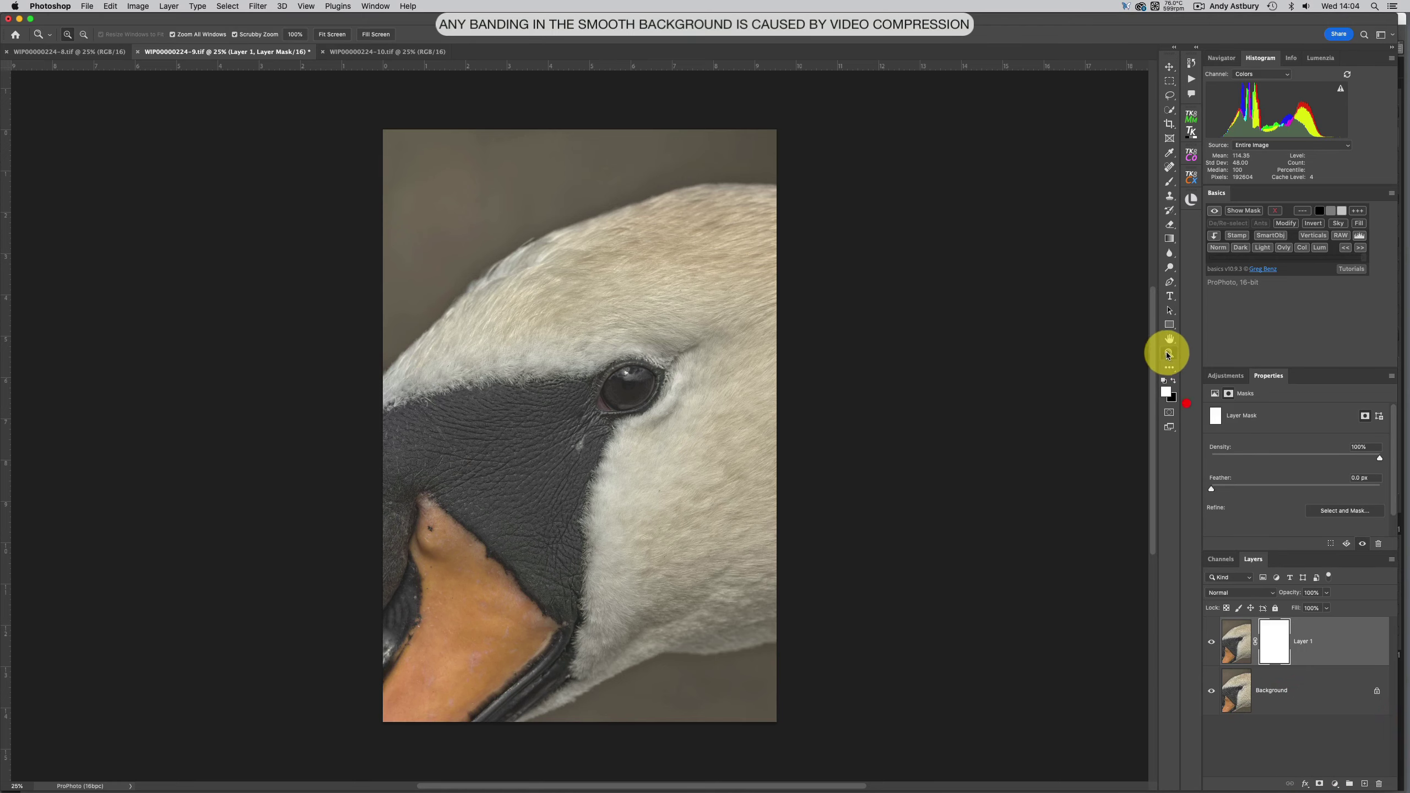
{"action": "double_click", "coordinate": [1169, 354]}
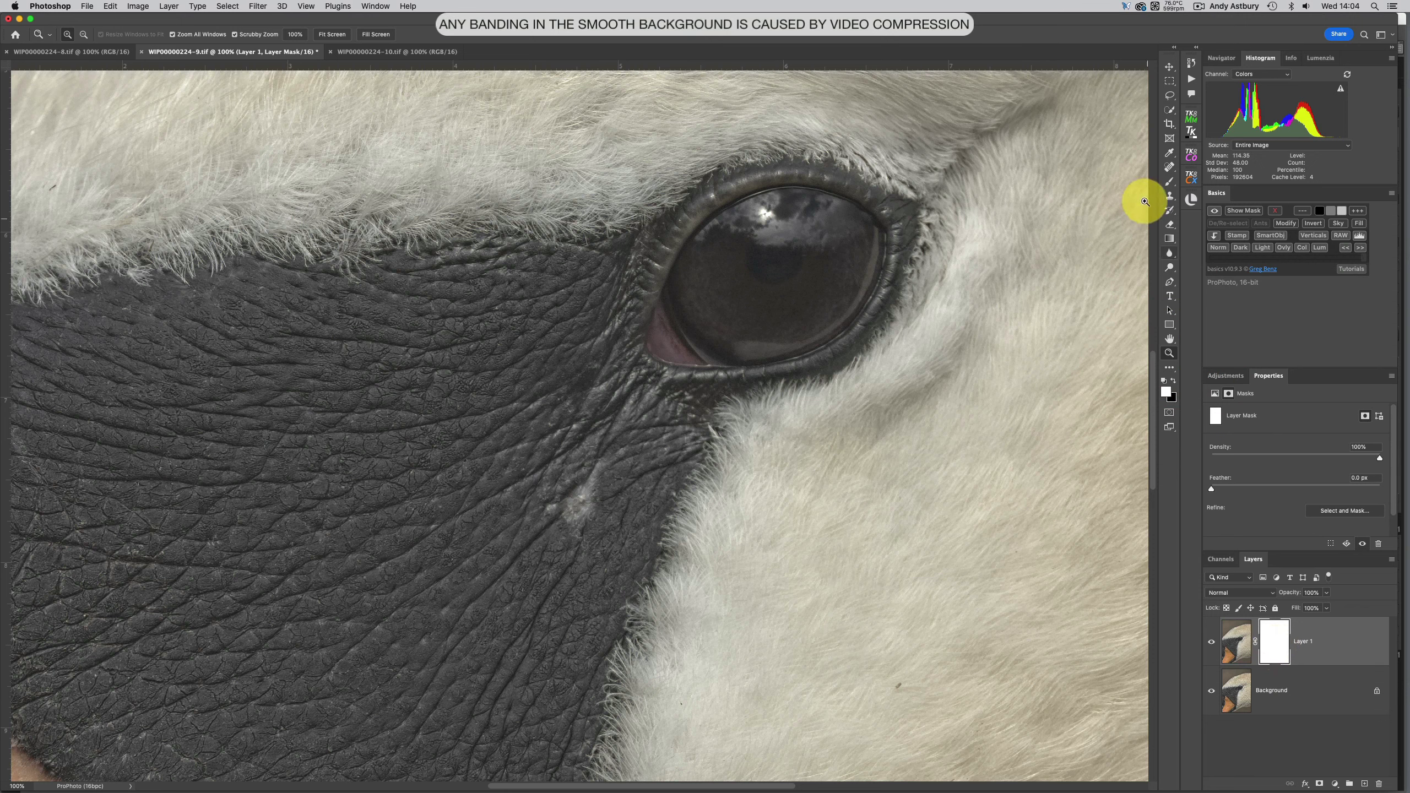
{"action": "left_click", "coordinate": [1170, 184]}
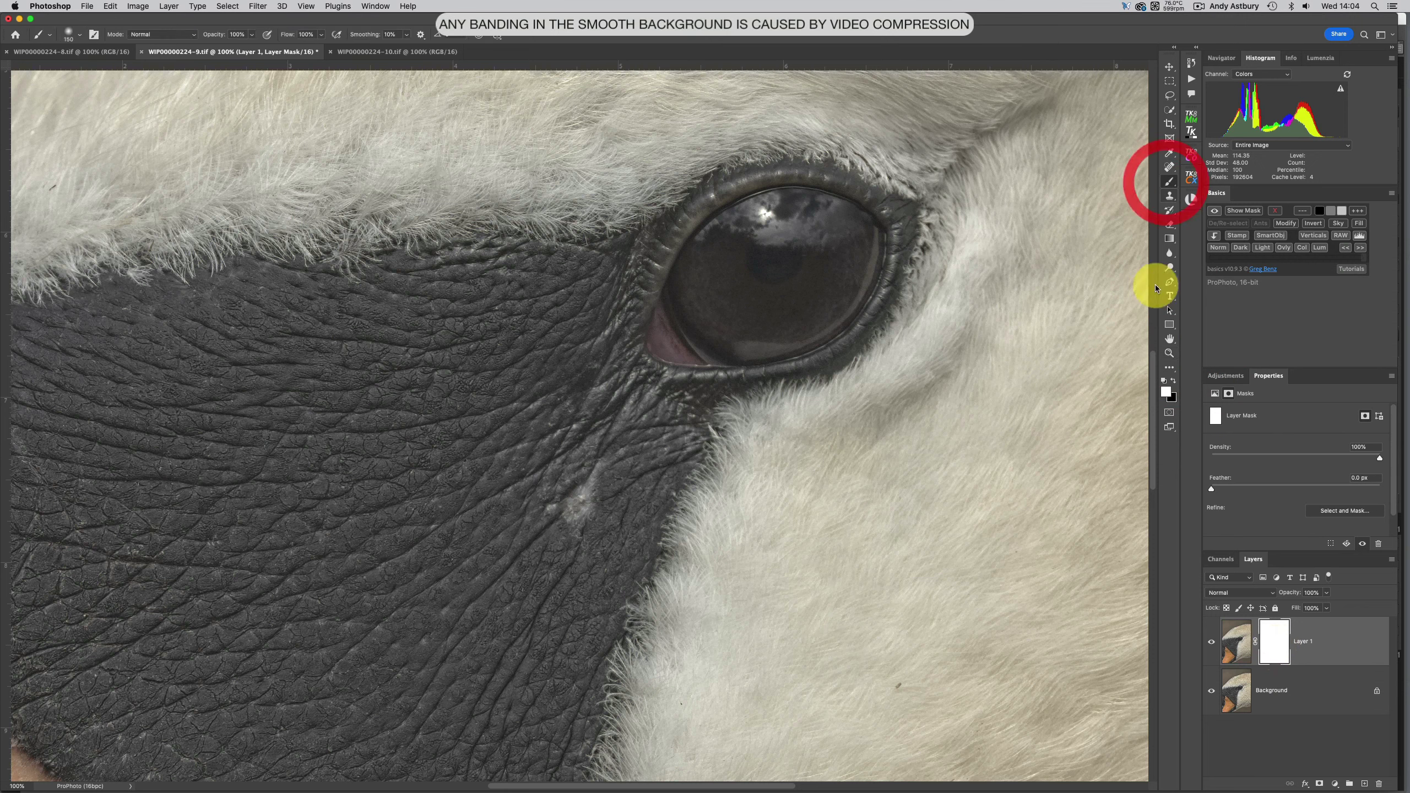
{"action": "left_click", "coordinate": [1175, 383]}
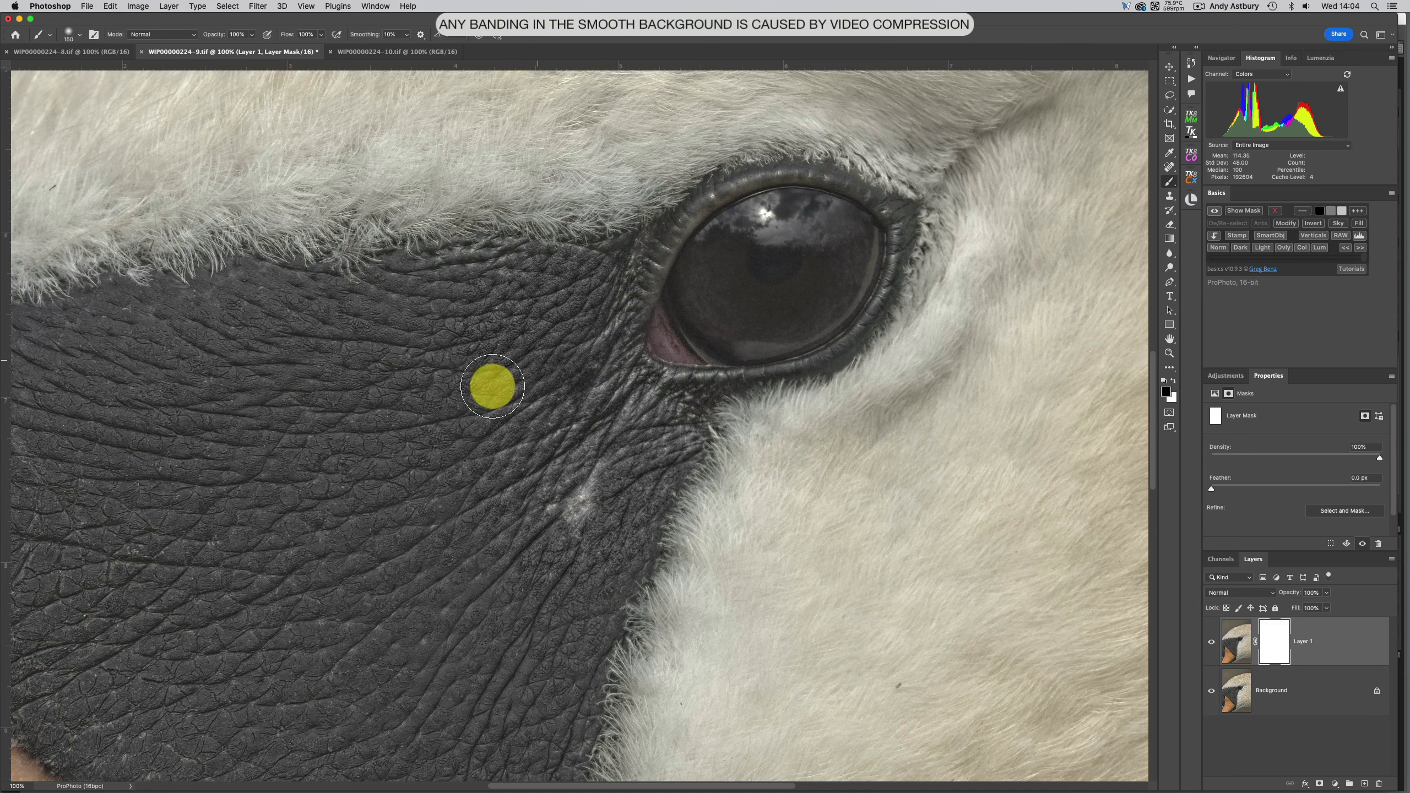
{"action": "left_click", "coordinate": [520, 433]}
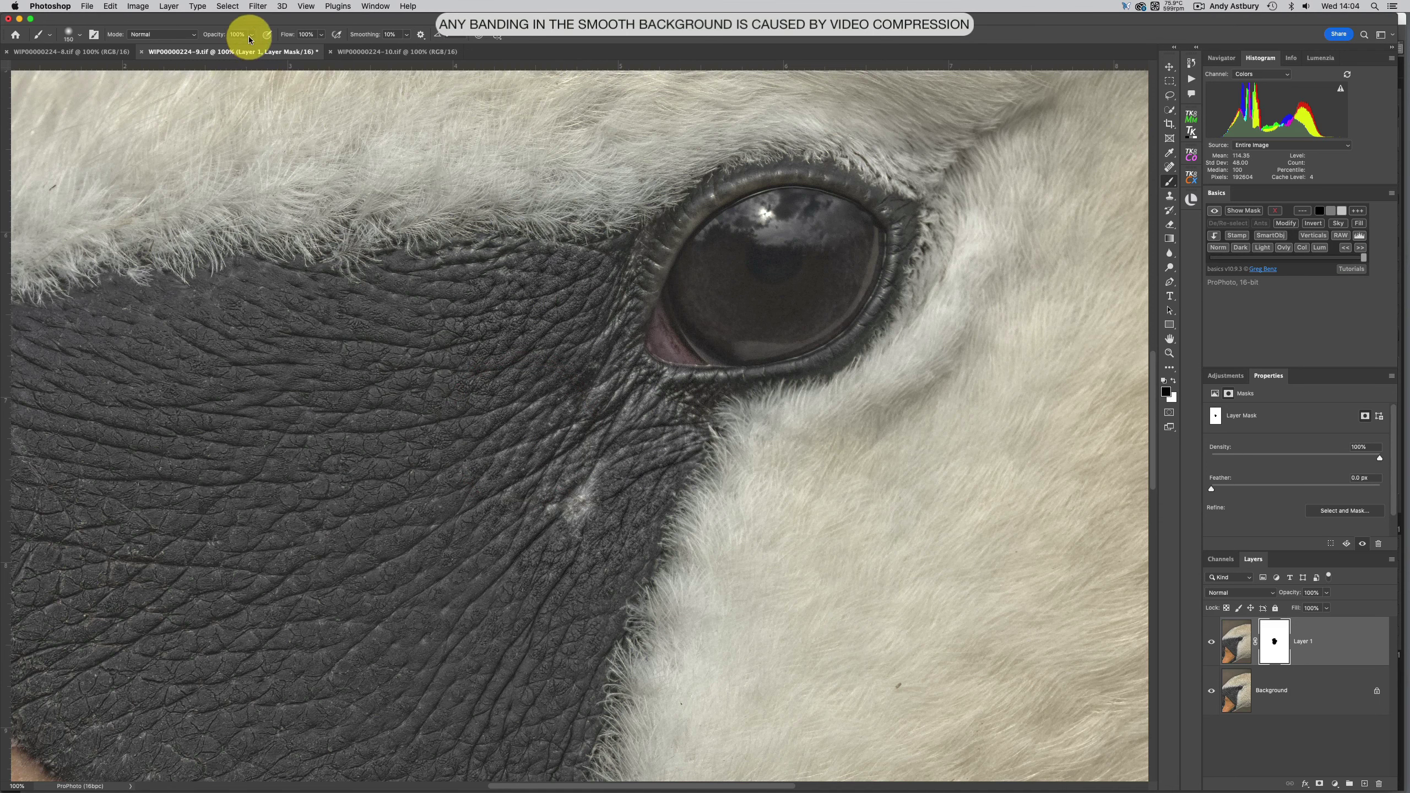
Step: Set the brush opacity to 77% and paint the mask over the eye and the neighbouring dark skin
{"action": "left_click_drag", "start_coordinate": [248, 40], "coordinate": [240, 49]}
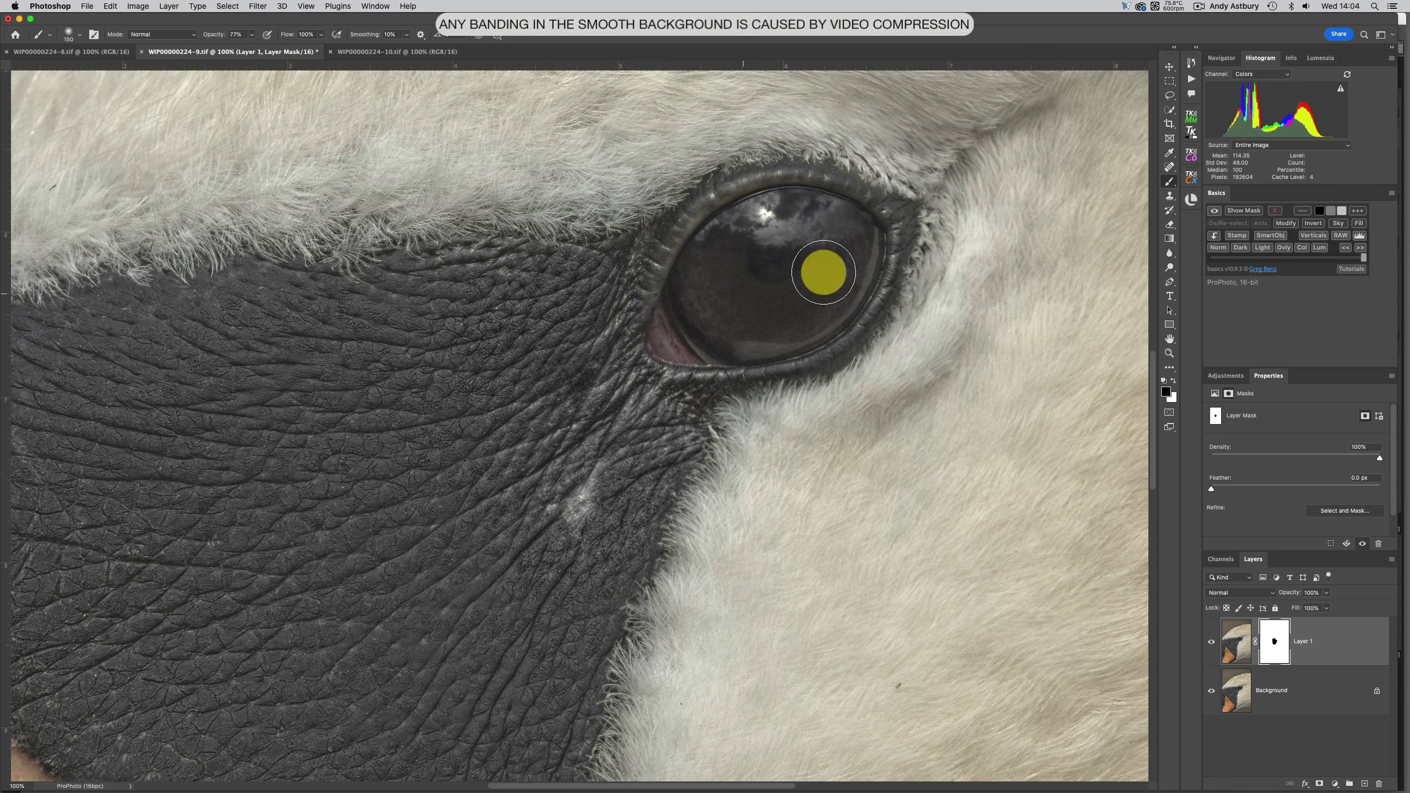
{"action": "mouse_move", "coordinate": [824, 273]}
{"action": "left_mouse_down"}
{"action": "mouse_move", "coordinate": [819, 296]}
{"action": "mouse_move", "coordinate": [844, 224]}
{"action": "mouse_move", "coordinate": [744, 202]}
{"action": "mouse_move", "coordinate": [865, 208]}
{"action": "mouse_move", "coordinate": [878, 271]}
{"action": "mouse_move", "coordinate": [799, 340]}
{"action": "mouse_move", "coordinate": [645, 376]}
{"action": "mouse_move", "coordinate": [667, 287]}
{"action": "mouse_move", "coordinate": [783, 188]}
{"action": "left_mouse_up"}
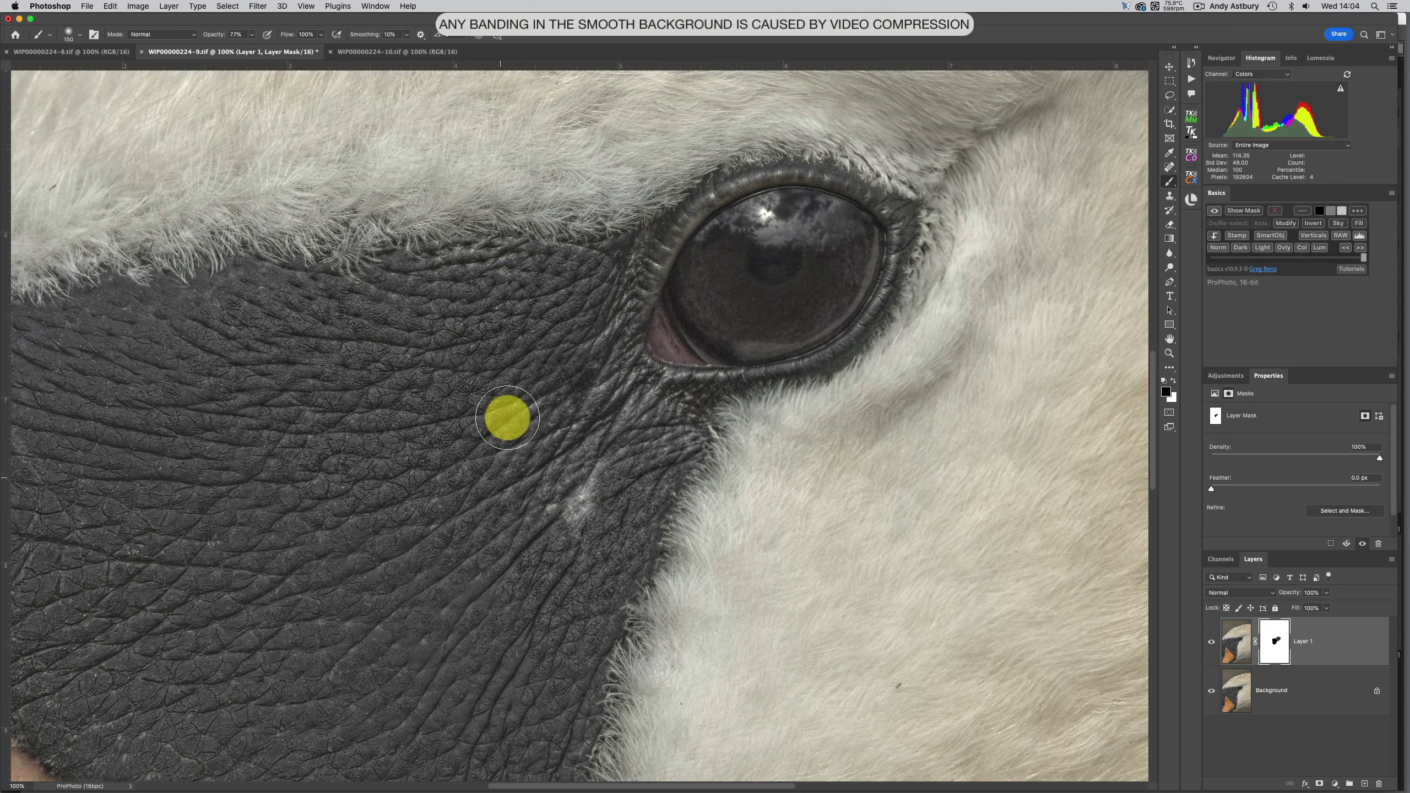
{"action": "left_click", "coordinate": [472, 482]}
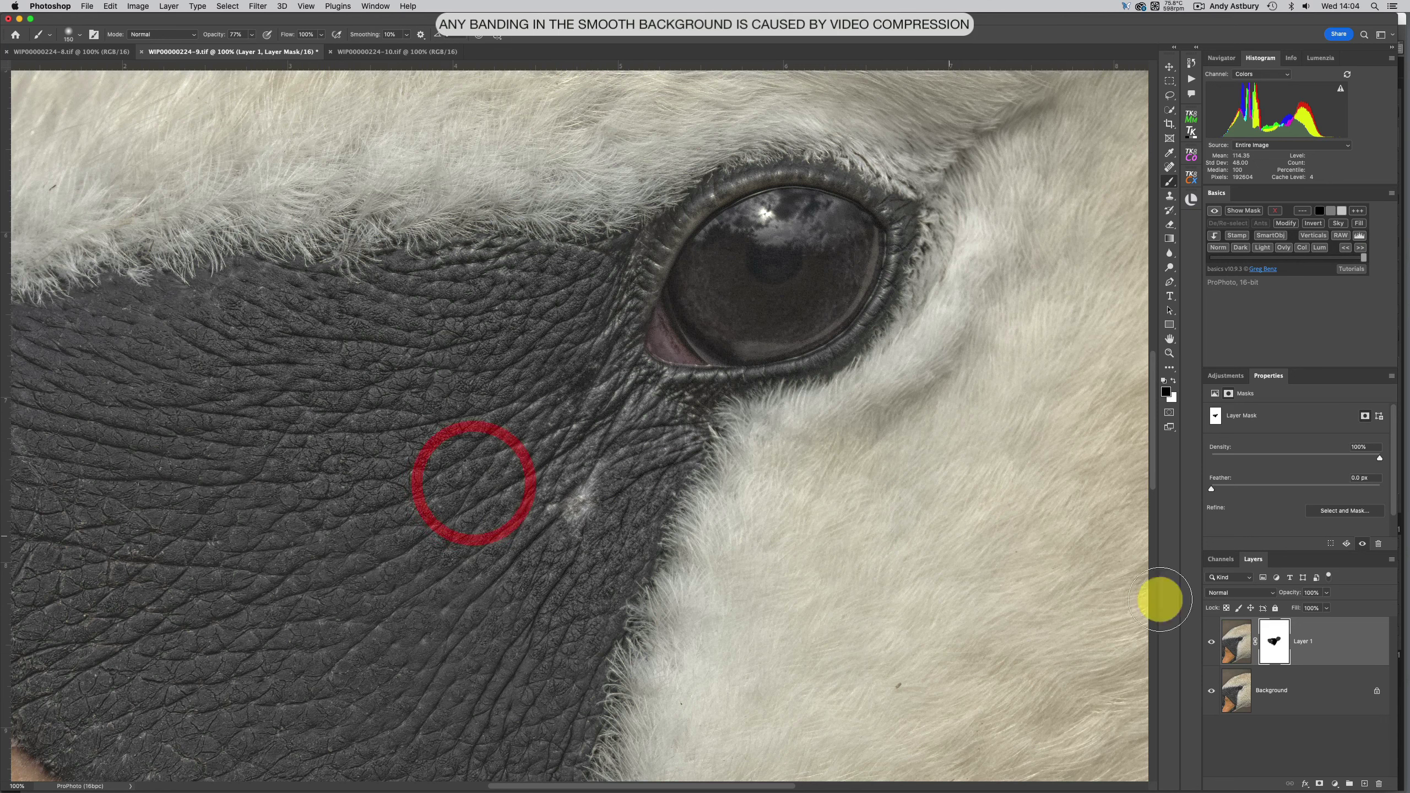
Step: Compare the image with Layer 1's mask off and on, and paint more of the mask across the dark skin below the brow feathers
{"action": "key", "text": "shift"}
{"action": "left_click", "coordinate": [1273, 644], "text": "shift"}
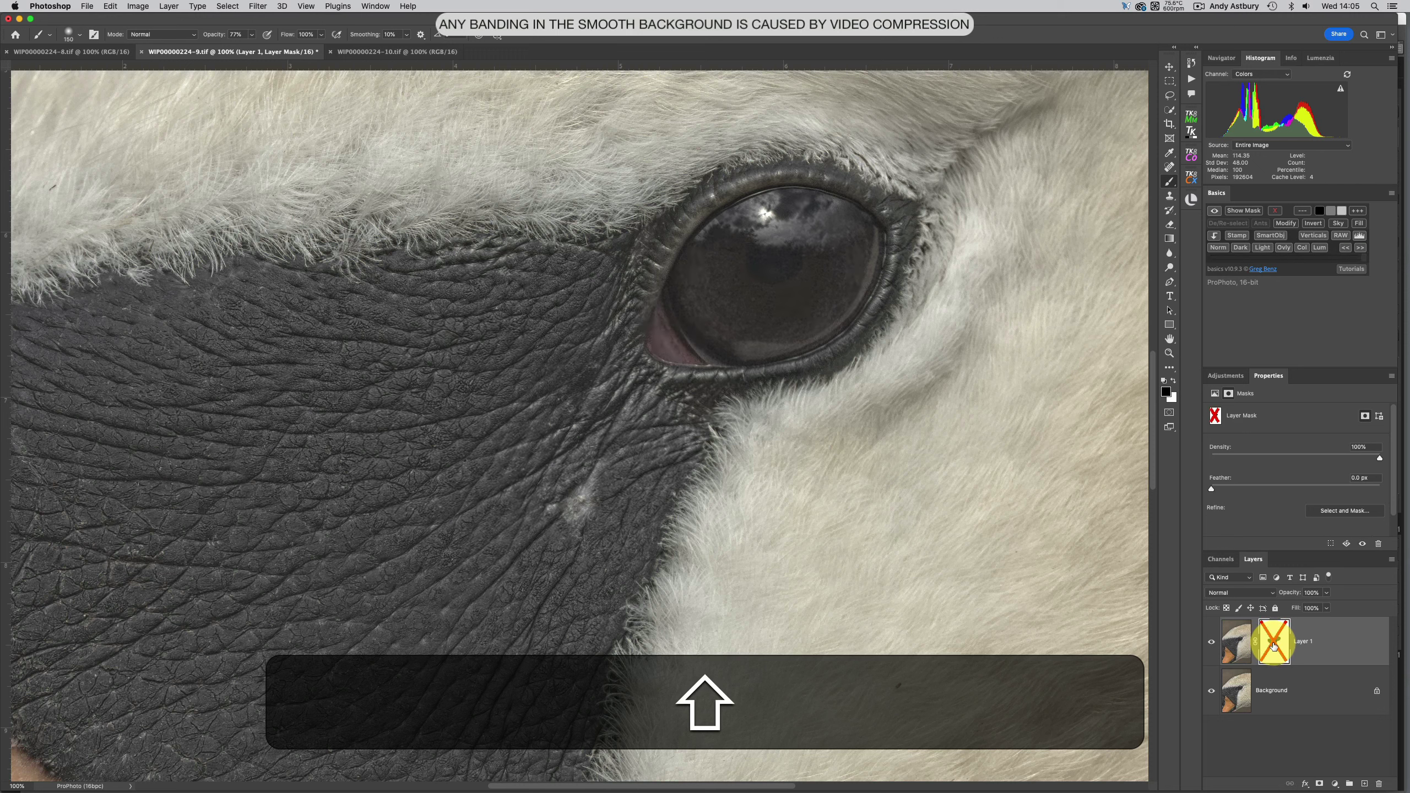
{"action": "left_click", "coordinate": [1274, 646], "text": "shift"}
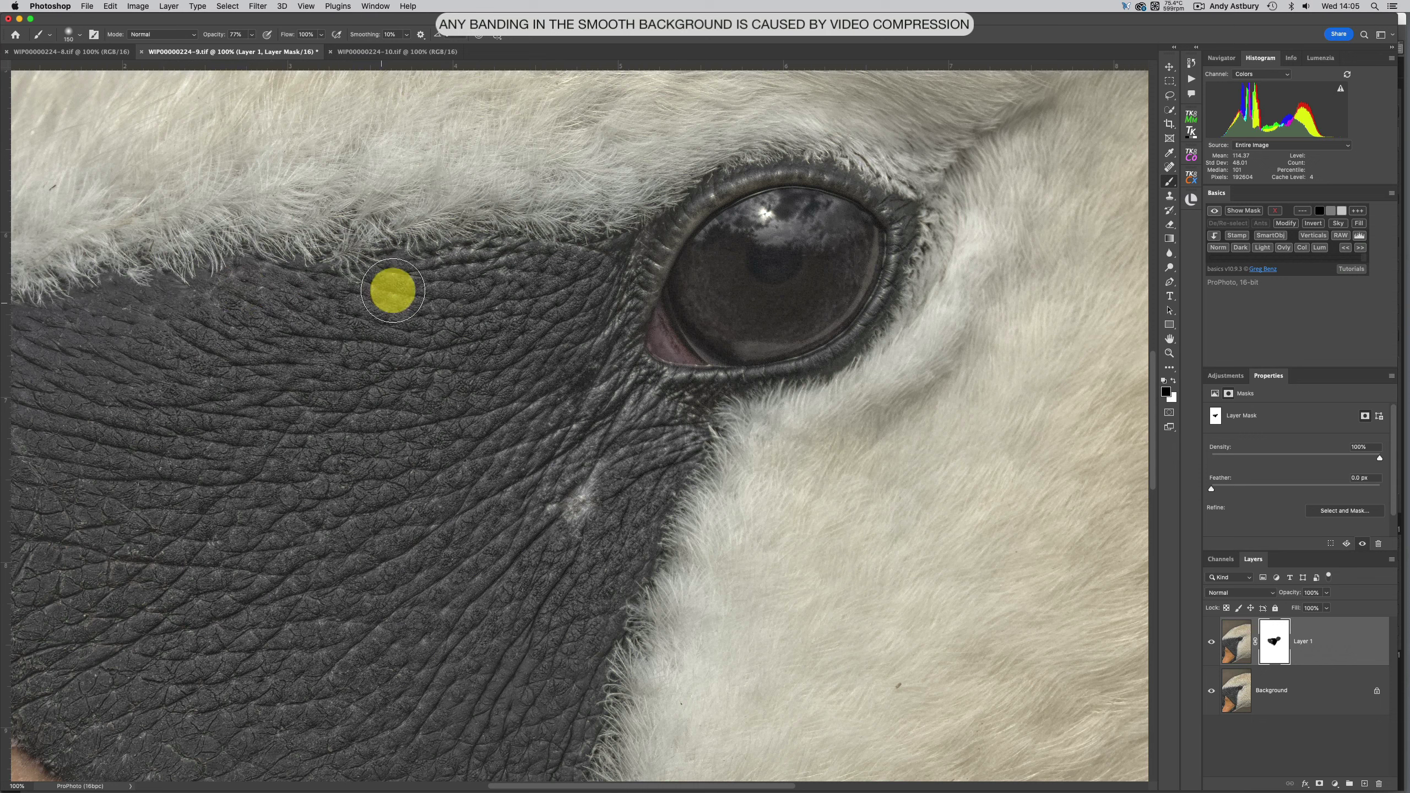
{"action": "left_click", "coordinate": [377, 300]}
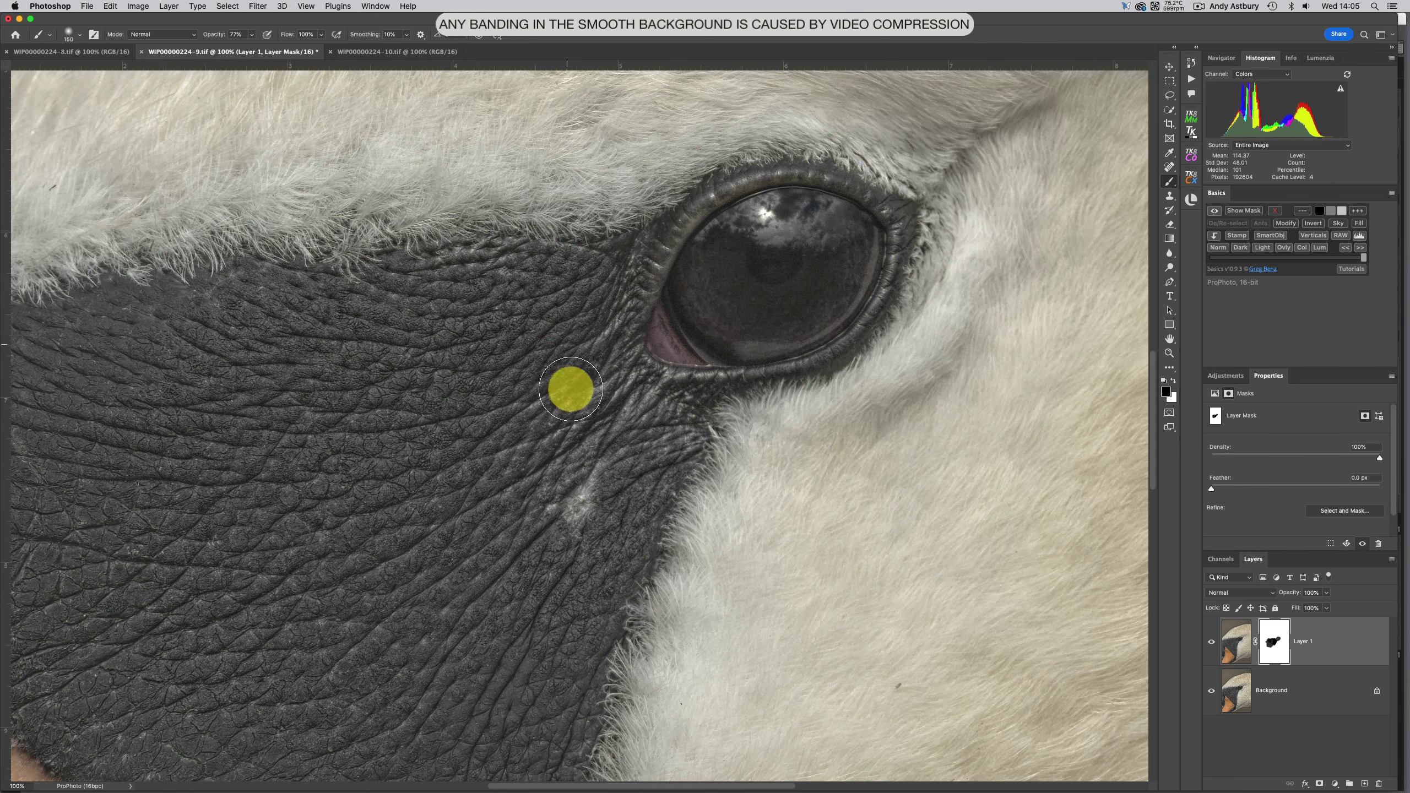
{"action": "left_click", "coordinate": [550, 406]}
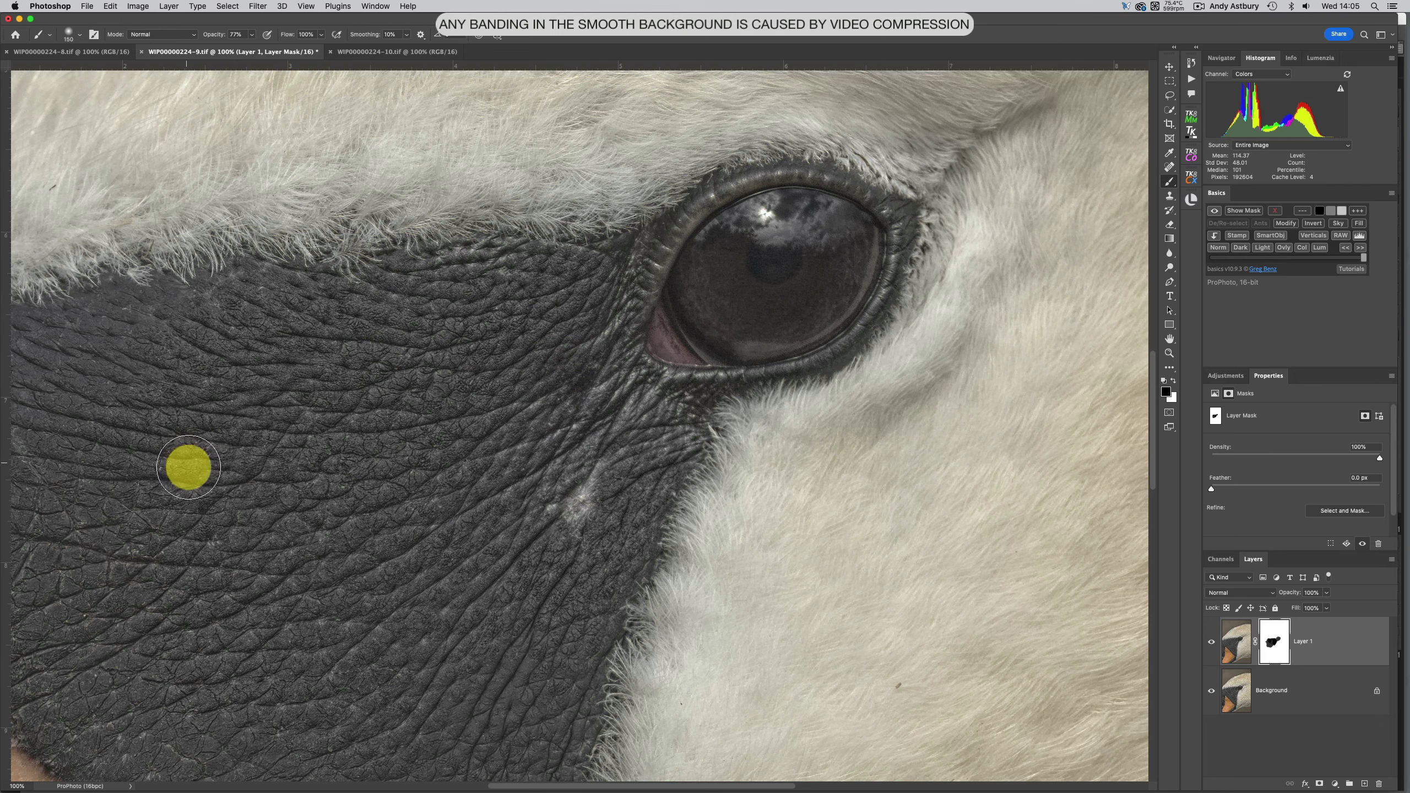
Step: Extend the black painting on the mask across the dark skin towards the image edge above the orange bill
{"action": "key", "text": "space"}
{"action": "mouse_move", "coordinate": [173, 466]}
{"action": "left_mouse_down"}
{"action": "mouse_move", "coordinate": [274, 494]}
{"action": "mouse_move", "coordinate": [717, 494]}
{"action": "left_mouse_up"}
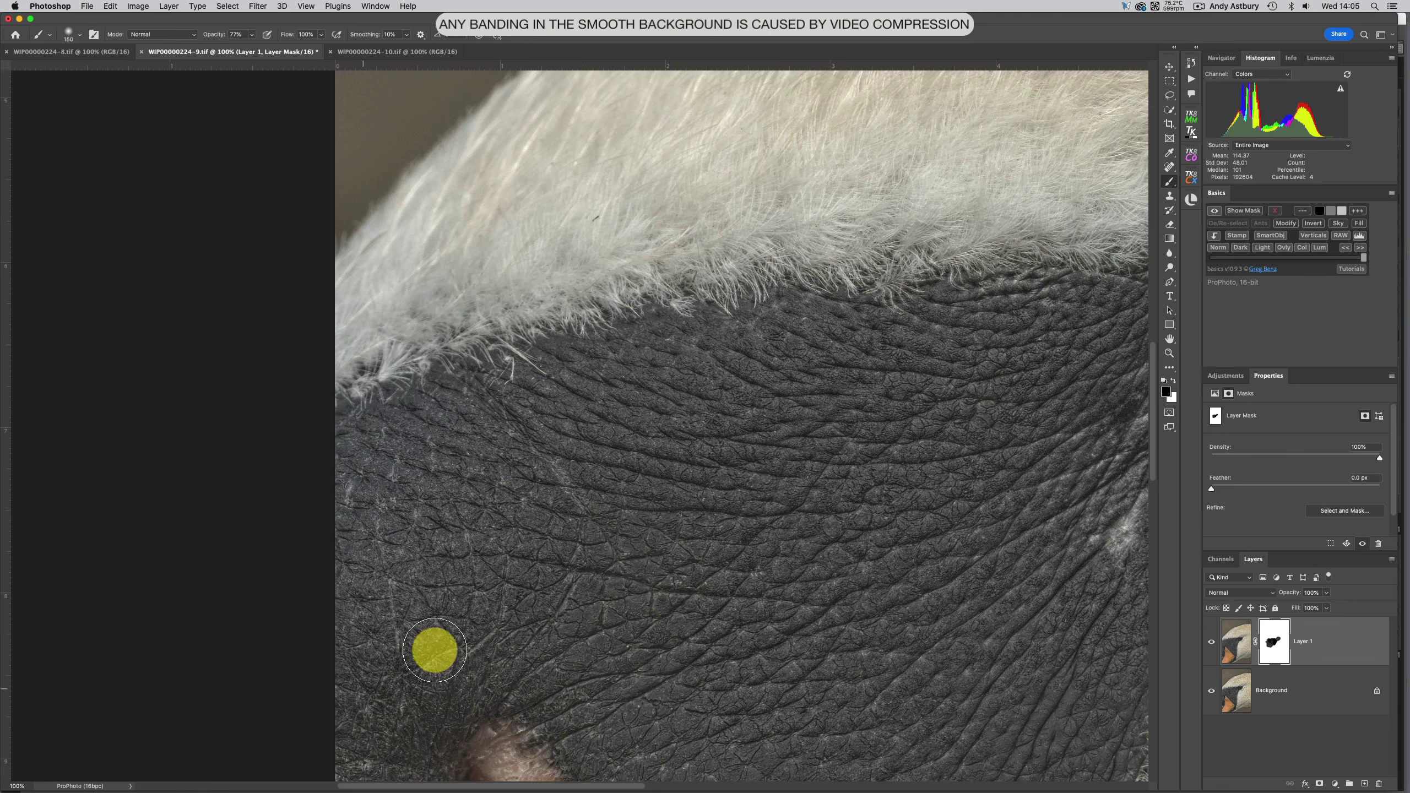
{"action": "scroll", "coordinate": [352, 650], "scroll_direction": "down", "scroll_amount": 5}
{"action": "scroll", "coordinate": [352, 650], "scroll_direction": "right", "scroll_amount": 2}
{"action": "left_click", "coordinate": [271, 671]}
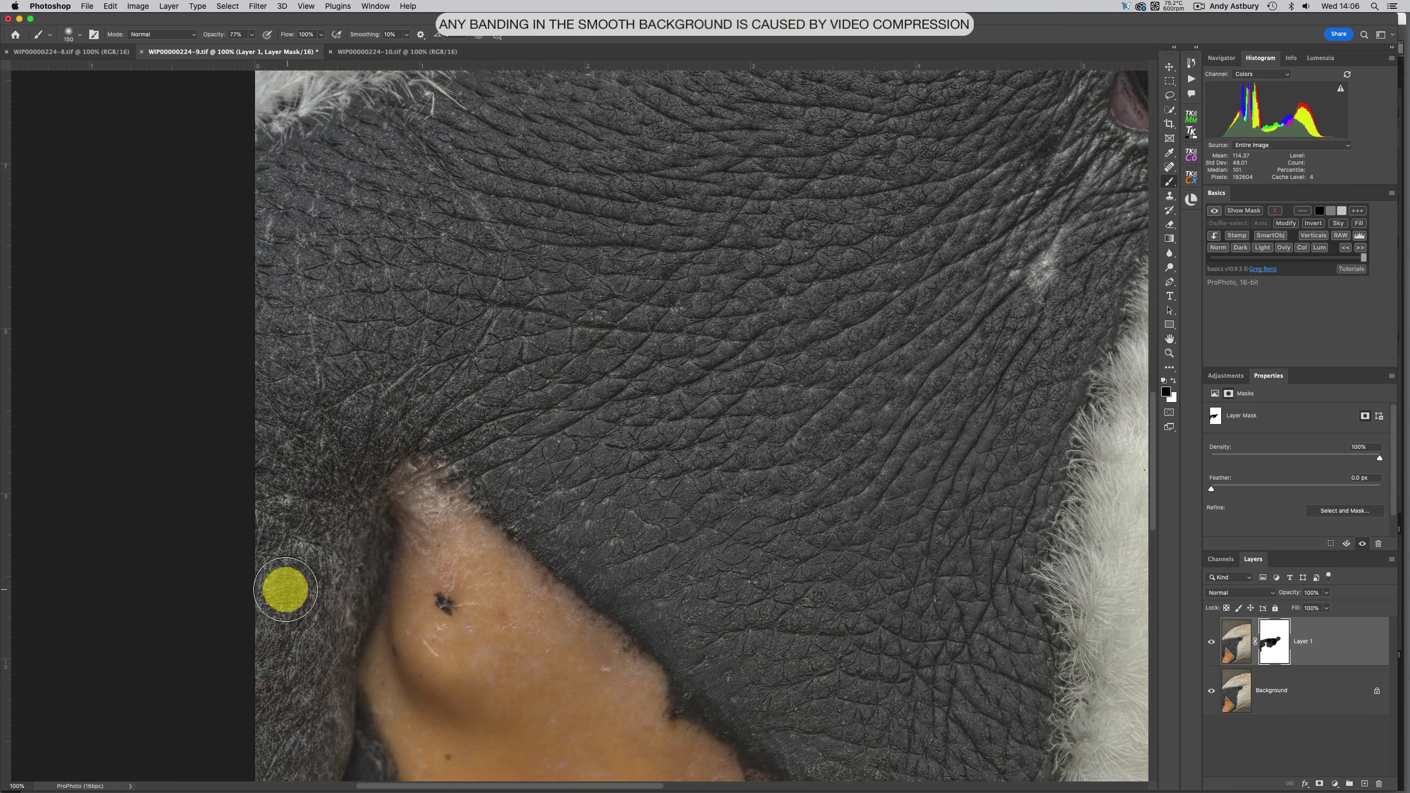
Step: Paint black on Layer 1's mask over the dark skin between the image edge and the orange bill
{"action": "key", "text": "space"}
{"action": "mouse_move", "coordinate": [277, 589]}
{"action": "left_mouse_down"}
{"action": "mouse_move", "coordinate": [290, 488]}
{"action": "mouse_move", "coordinate": [352, 284]}
{"action": "left_mouse_up"}
{"action": "mouse_move", "coordinate": [347, 301]}
{"action": "left_mouse_down"}
{"action": "mouse_move", "coordinate": [340, 372]}
{"action": "mouse_move", "coordinate": [352, 371]}
{"action": "left_mouse_up"}
{"action": "left_click_drag", "start_coordinate": [327, 466], "coordinate": [351, 389]}
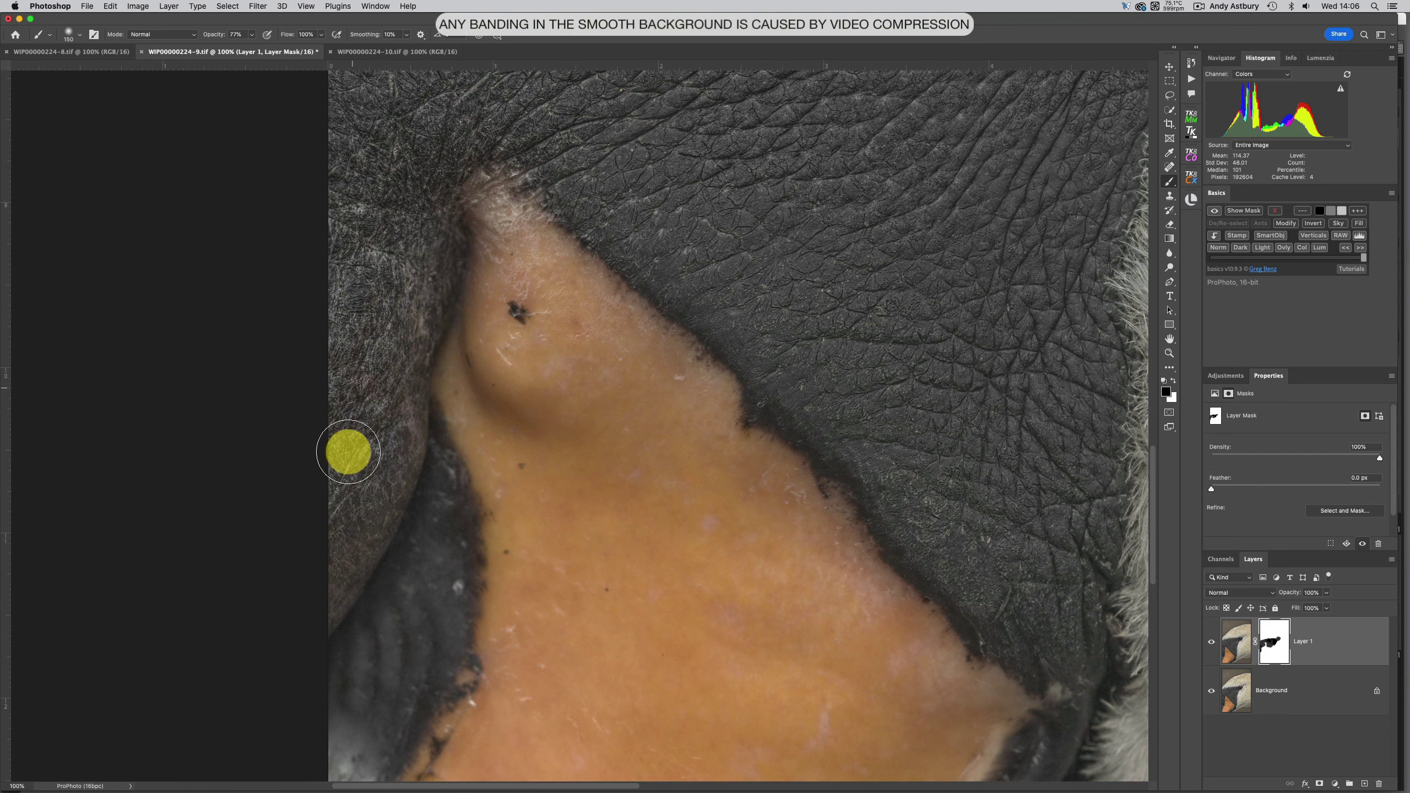
{"action": "left_click", "coordinate": [283, 488]}
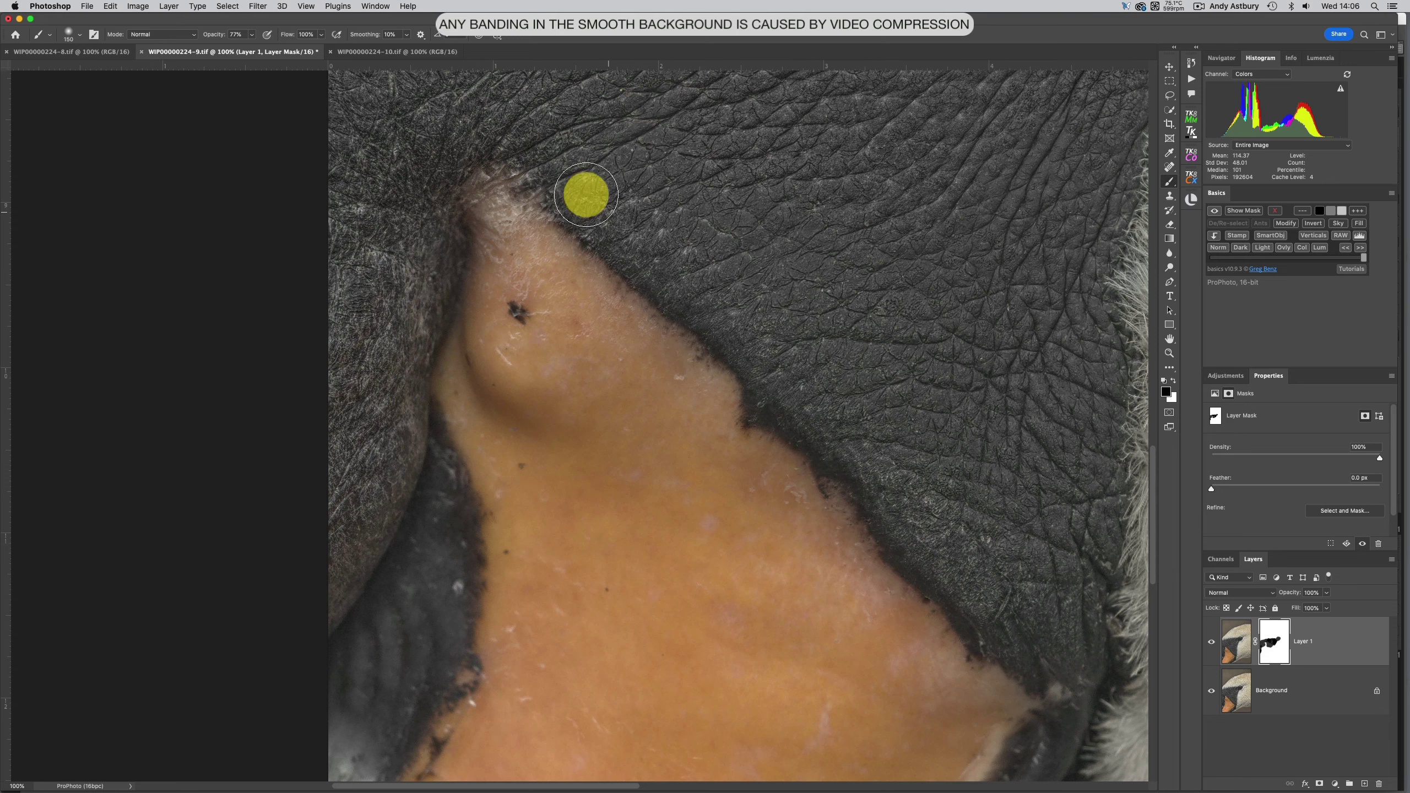
Step: Extend the mask painting over the dark skin along the orange bill's upper border and beside the white cheek feathers
{"action": "mouse_move", "coordinate": [501, 149]}
{"action": "left_mouse_down"}
{"action": "mouse_move", "coordinate": [547, 173]}
{"action": "mouse_move", "coordinate": [517, 184]}
{"action": "mouse_move", "coordinate": [488, 163]}
{"action": "mouse_move", "coordinate": [536, 145]}
{"action": "left_mouse_up"}
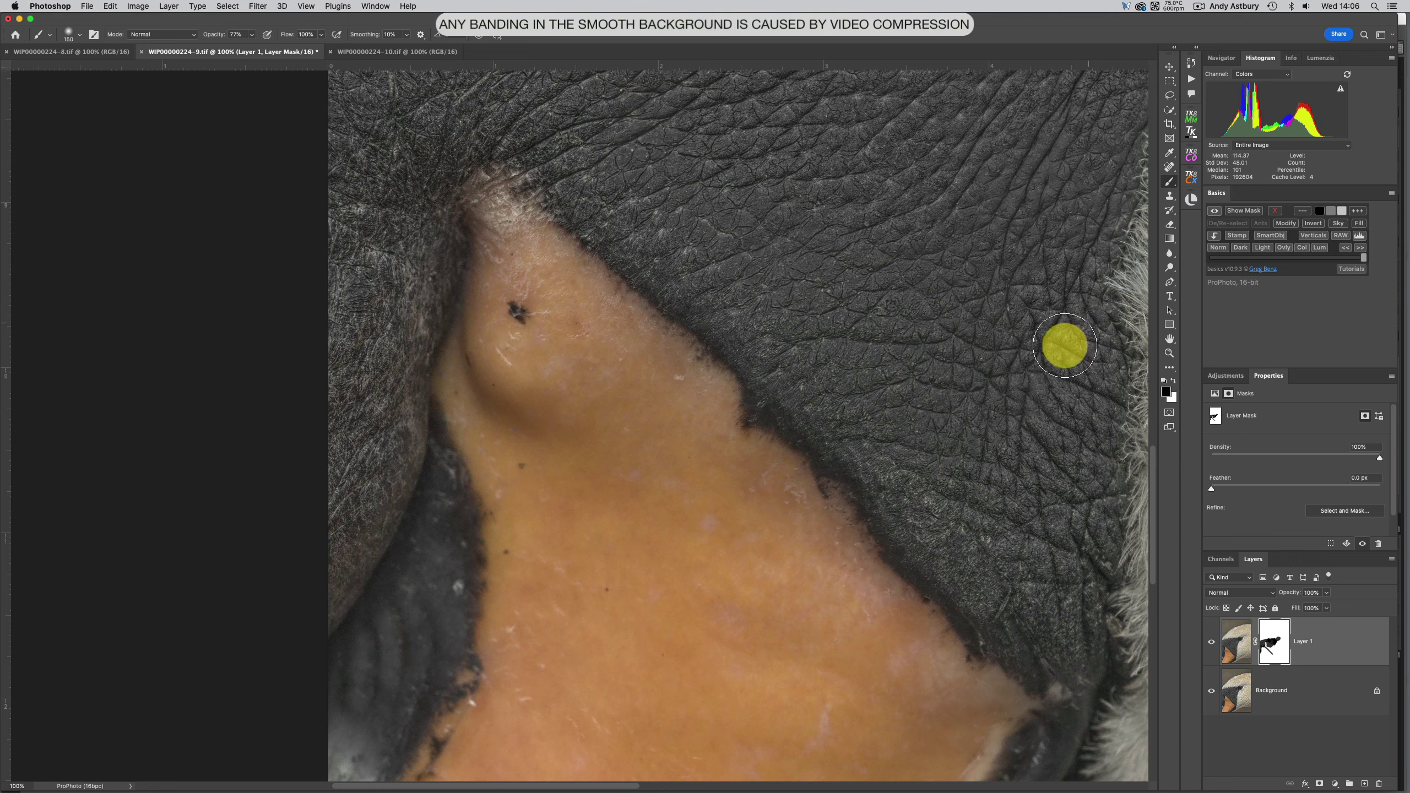
{"action": "left_click", "coordinate": [1061, 340]}
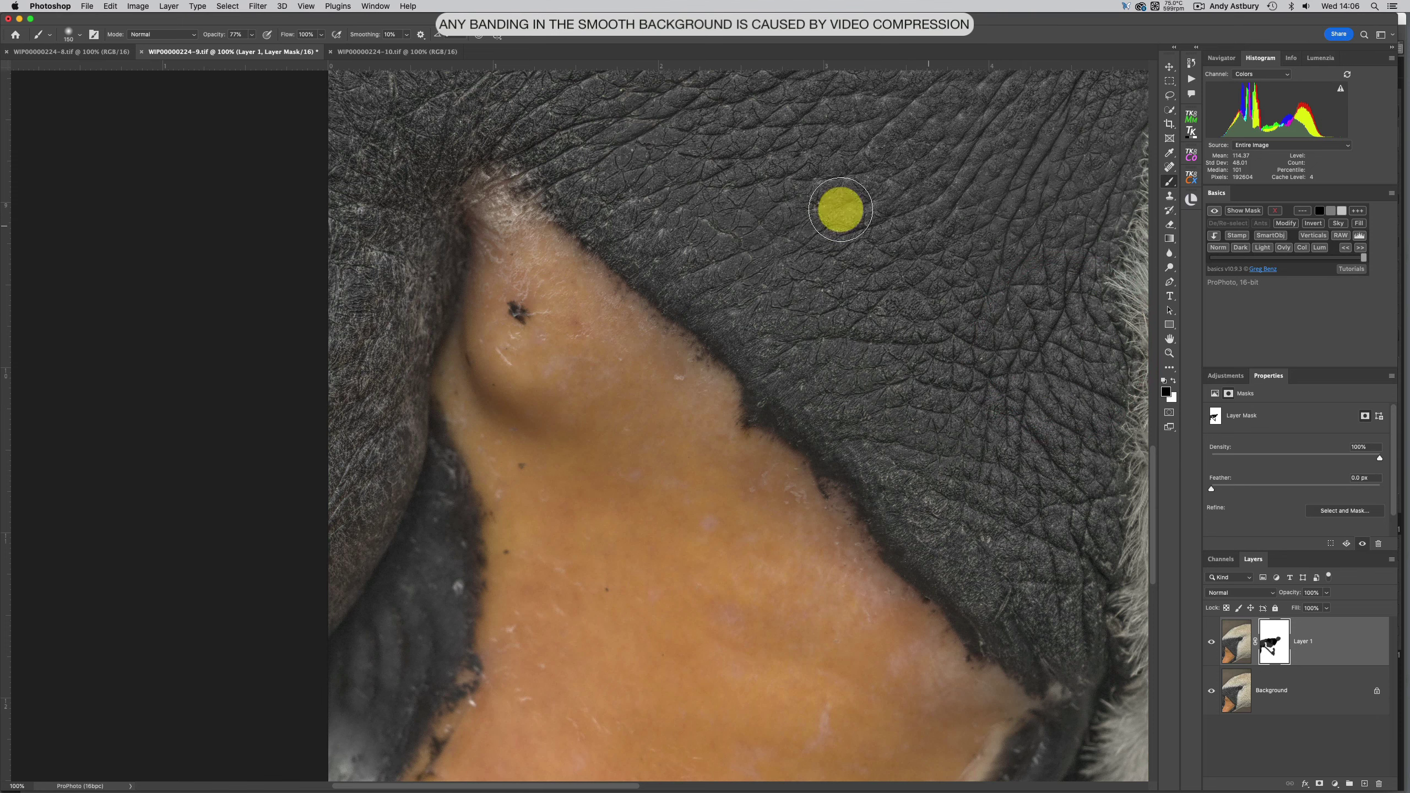
{"action": "left_click", "coordinate": [742, 237]}
{"action": "key", "text": "space"}
{"action": "left_click_drag", "start_coordinate": [875, 258], "coordinate": [497, 523]}
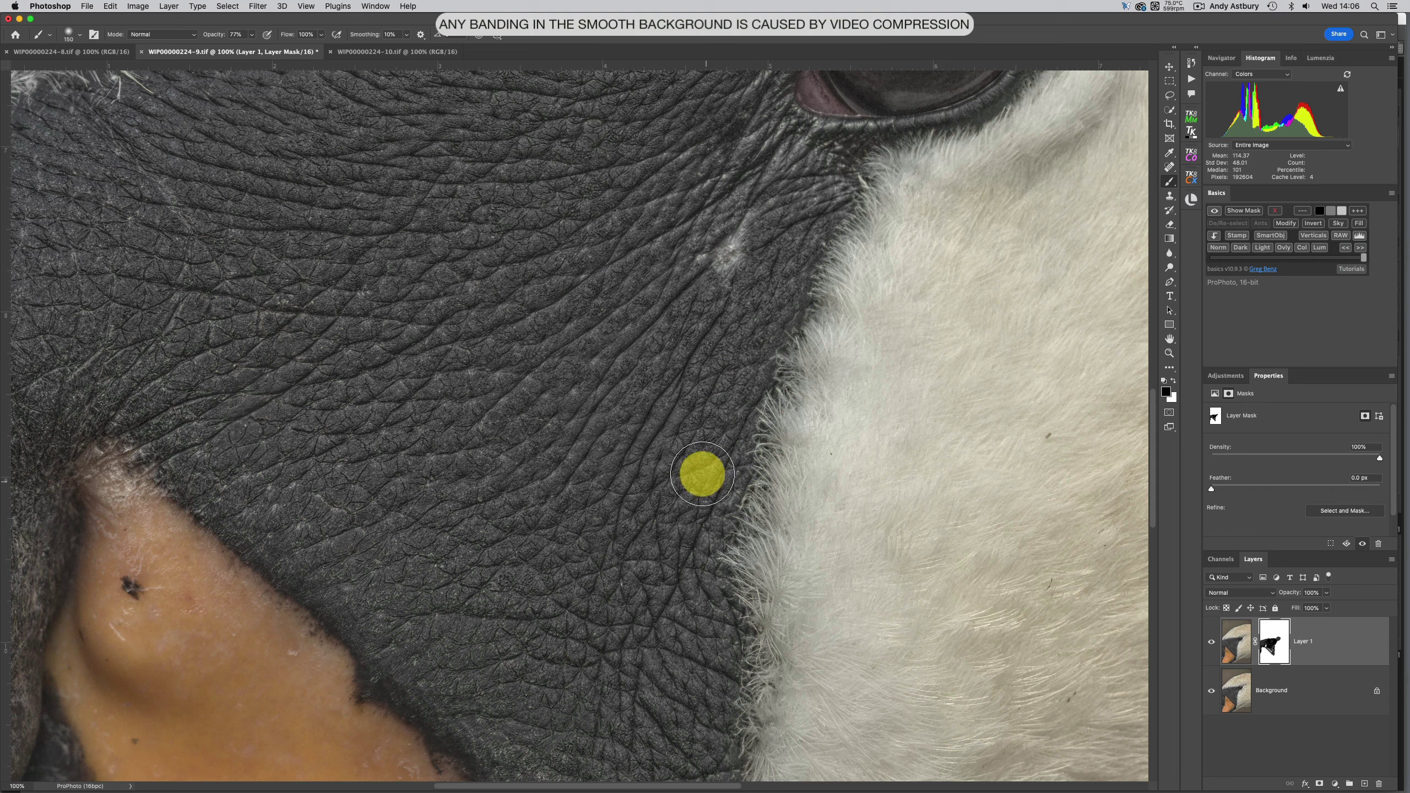
{"action": "left_click", "coordinate": [986, 539]}
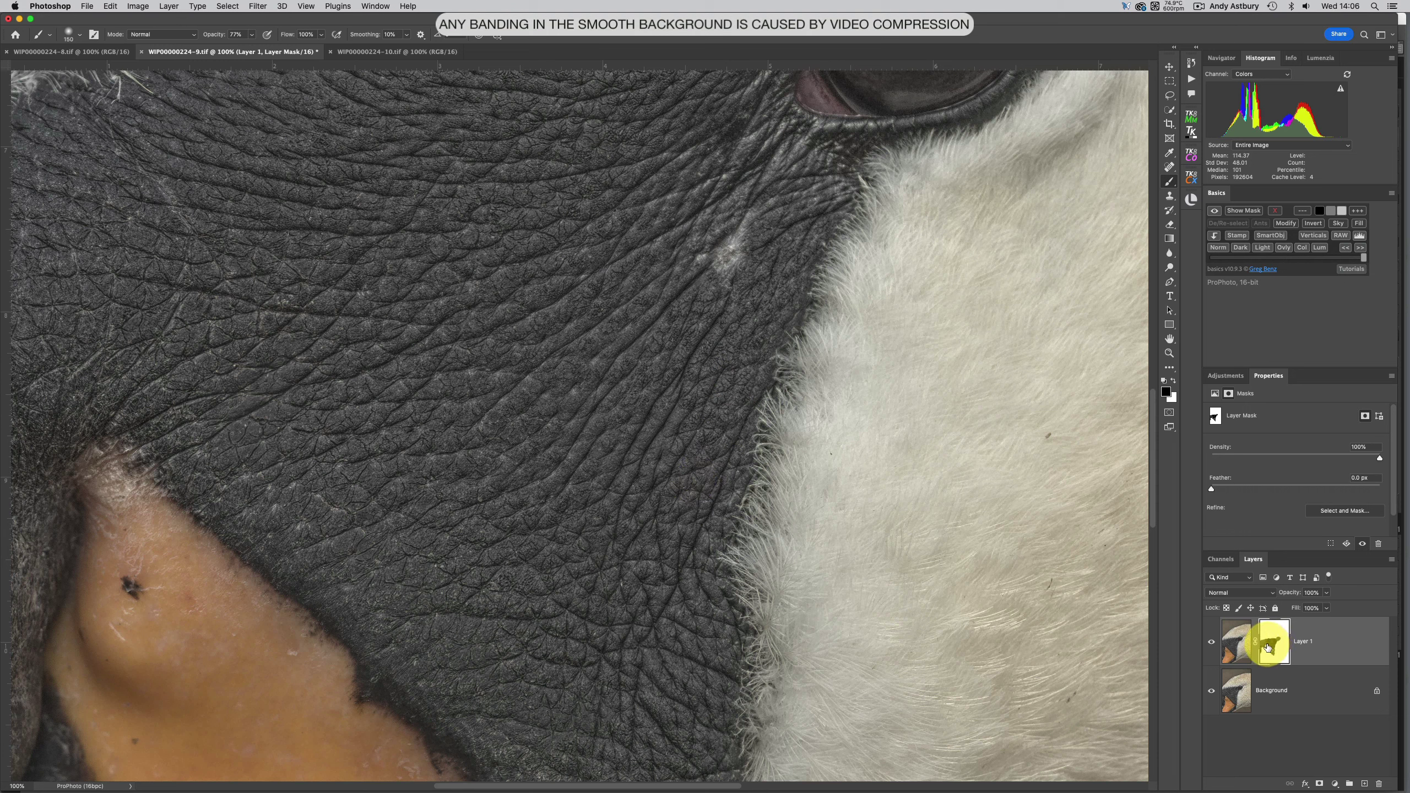
Step: Display Layer 1's mask on its own and paint black over the light gaps in its lower part
{"action": "key", "text": "alt"}
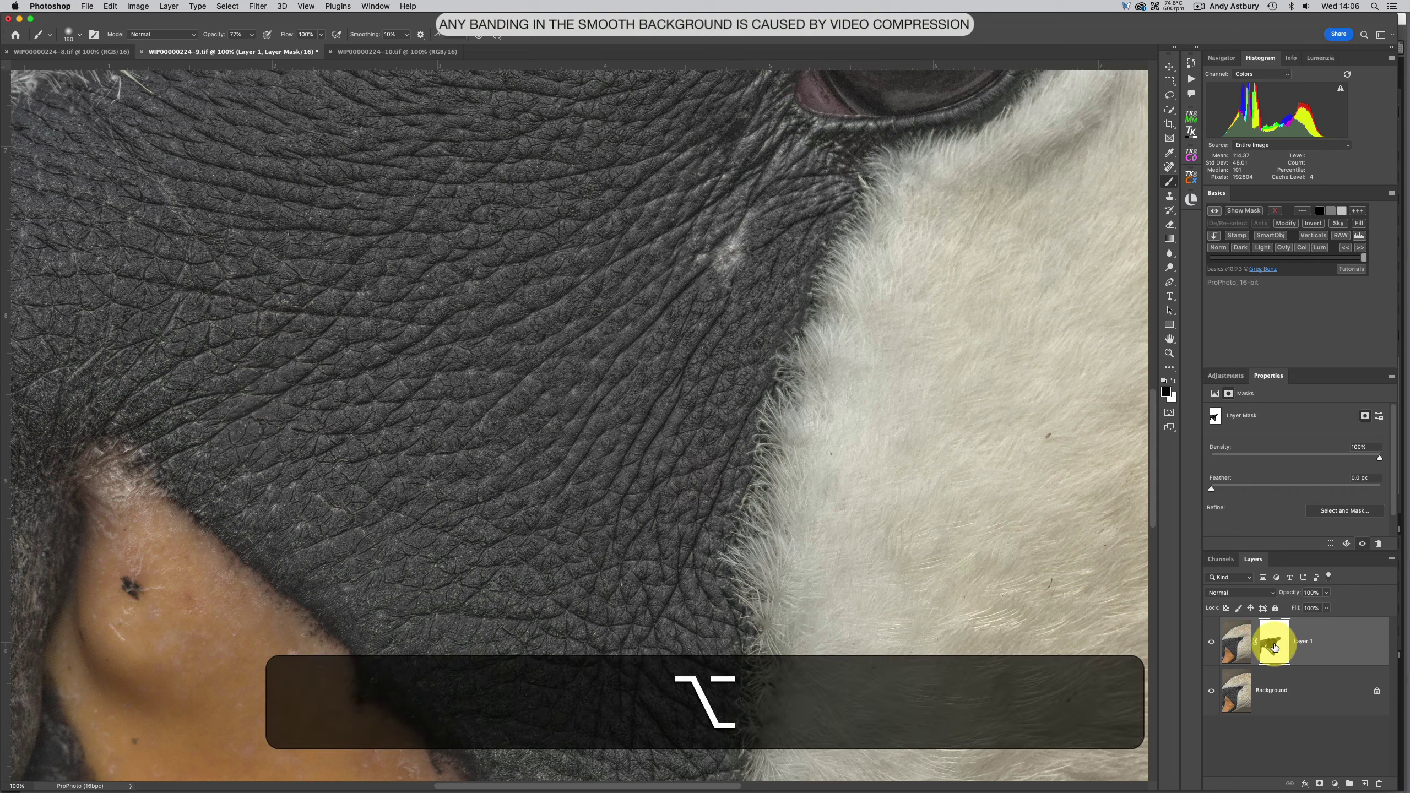
{"action": "left_click", "coordinate": [1273, 646], "text": "alt"}
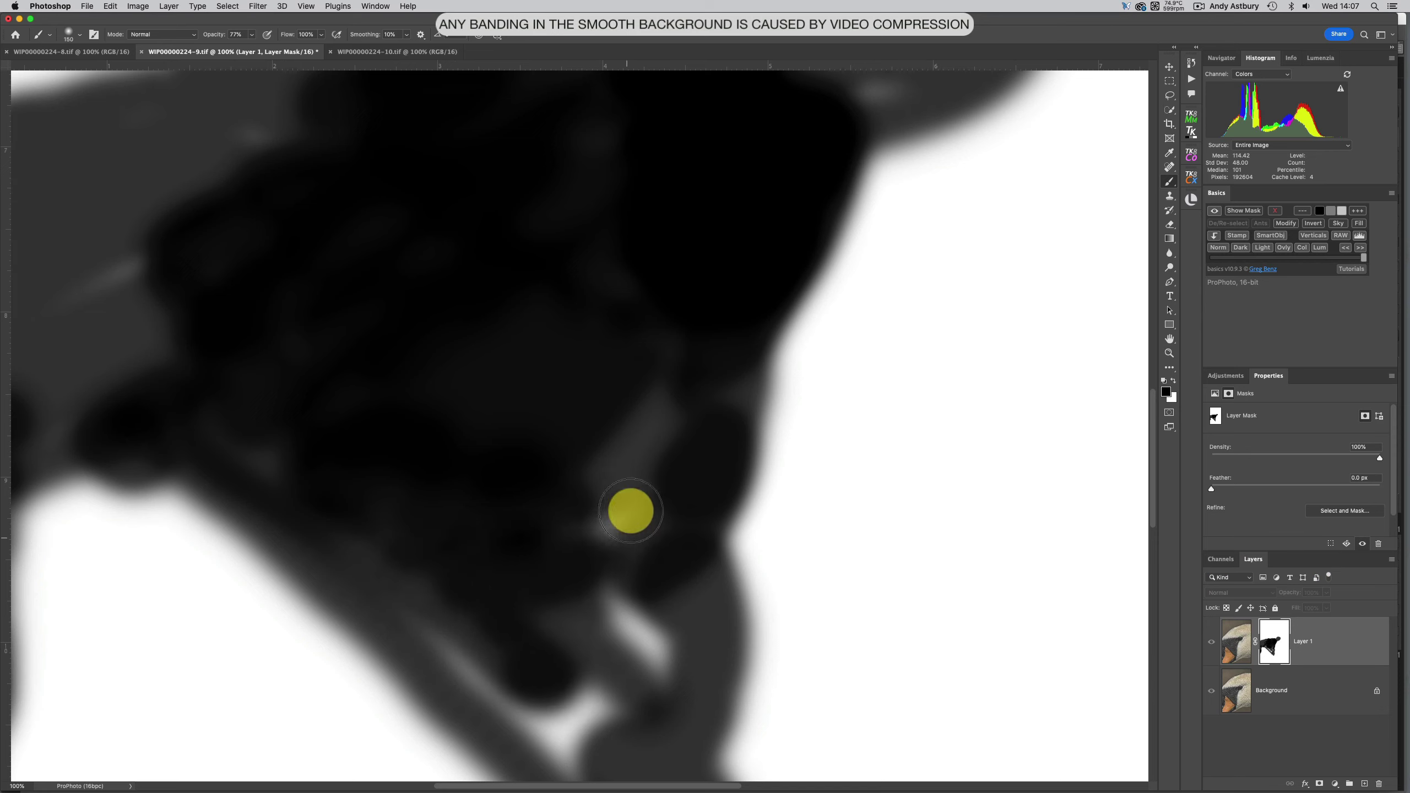
{"action": "left_click_drag", "start_coordinate": [619, 589], "coordinate": [632, 667]}
{"action": "mouse_move", "coordinate": [625, 665]}
{"action": "left_mouse_down"}
{"action": "mouse_move", "coordinate": [570, 756]}
{"action": "mouse_move", "coordinate": [381, 573]}
{"action": "mouse_move", "coordinate": [525, 658]}
{"action": "mouse_move", "coordinate": [588, 721]}
{"action": "mouse_move", "coordinate": [617, 602]}
{"action": "mouse_move", "coordinate": [565, 563]}
{"action": "mouse_move", "coordinate": [530, 560]}
{"action": "left_mouse_up"}
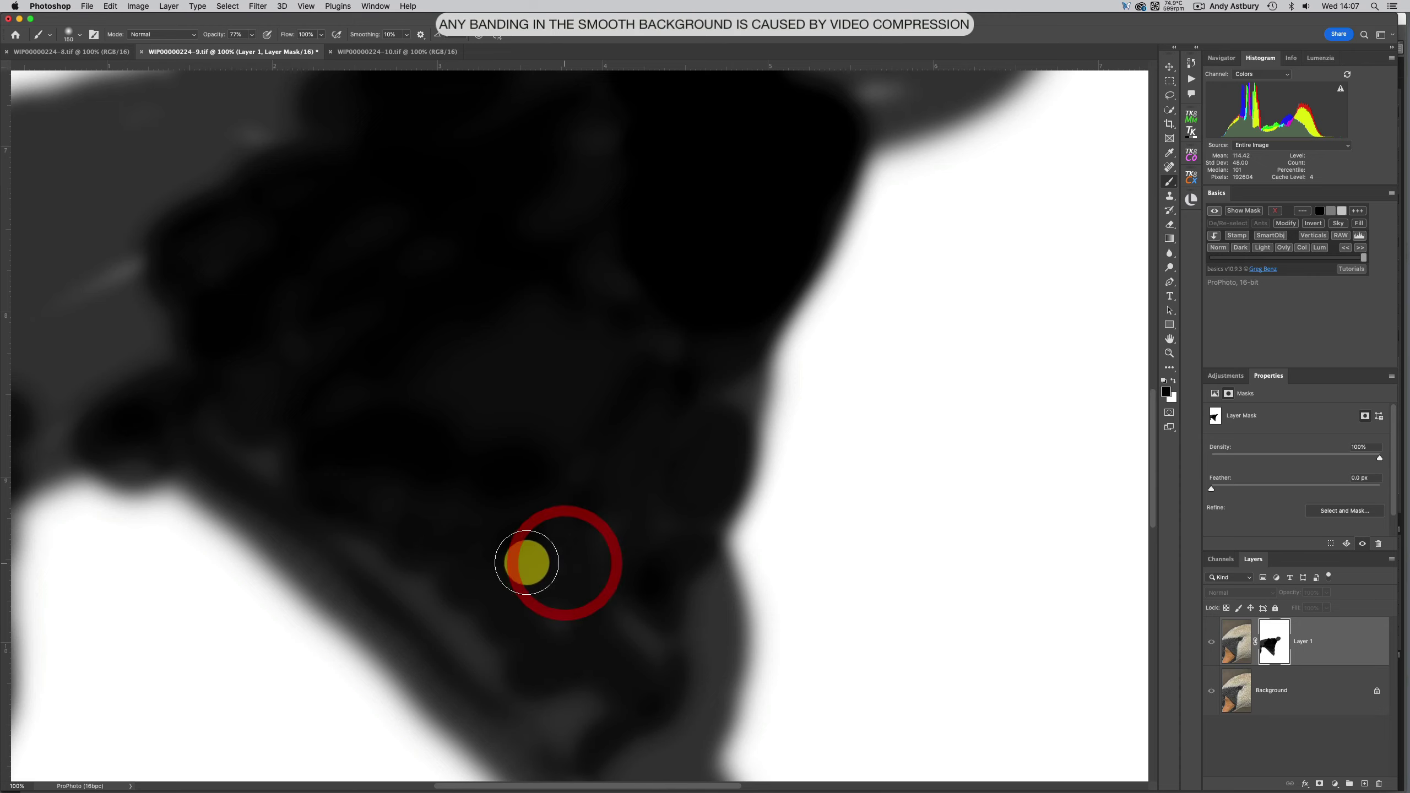
Step: Paint black over the grey patches across the rest of the mask's dark area and return to the normal image view
{"action": "key", "text": "space"}
{"action": "left_click_drag", "start_coordinate": [334, 287], "coordinate": [576, 415]}
{"action": "mouse_move", "coordinate": [314, 463]}
{"action": "left_mouse_down"}
{"action": "mouse_move", "coordinate": [342, 401]}
{"action": "mouse_move", "coordinate": [381, 378]}
{"action": "left_mouse_up"}
{"action": "mouse_move", "coordinate": [211, 385]}
{"action": "left_mouse_down"}
{"action": "mouse_move", "coordinate": [201, 307]}
{"action": "mouse_move", "coordinate": [183, 359]}
{"action": "mouse_move", "coordinate": [194, 549]}
{"action": "mouse_move", "coordinate": [160, 728]}
{"action": "left_mouse_up"}
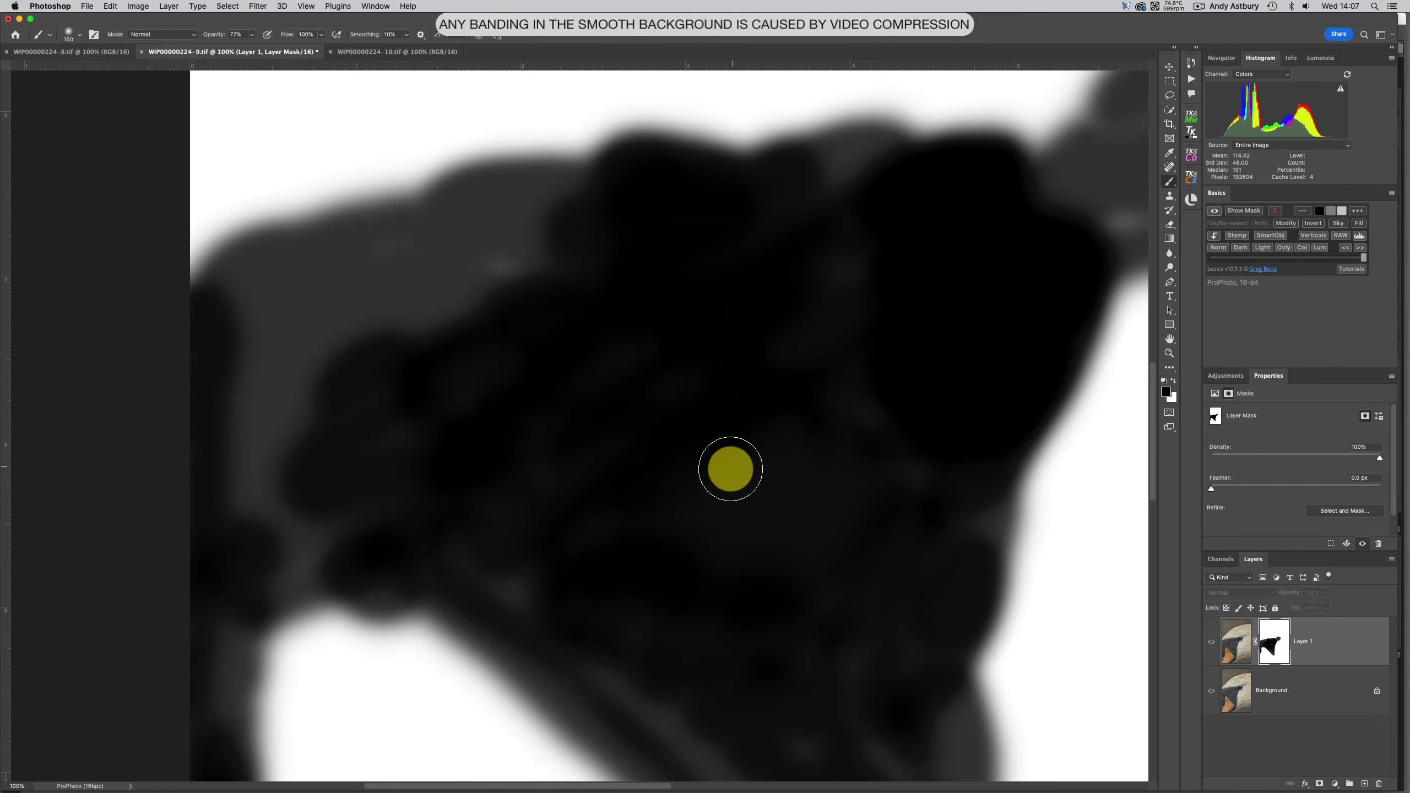
{"action": "mouse_move", "coordinate": [540, 271]}
{"action": "left_mouse_down"}
{"action": "mouse_move", "coordinate": [512, 268]}
{"action": "mouse_move", "coordinate": [614, 268]}
{"action": "left_mouse_up"}
{"action": "left_click_drag", "start_coordinate": [865, 270], "coordinate": [823, 301]}
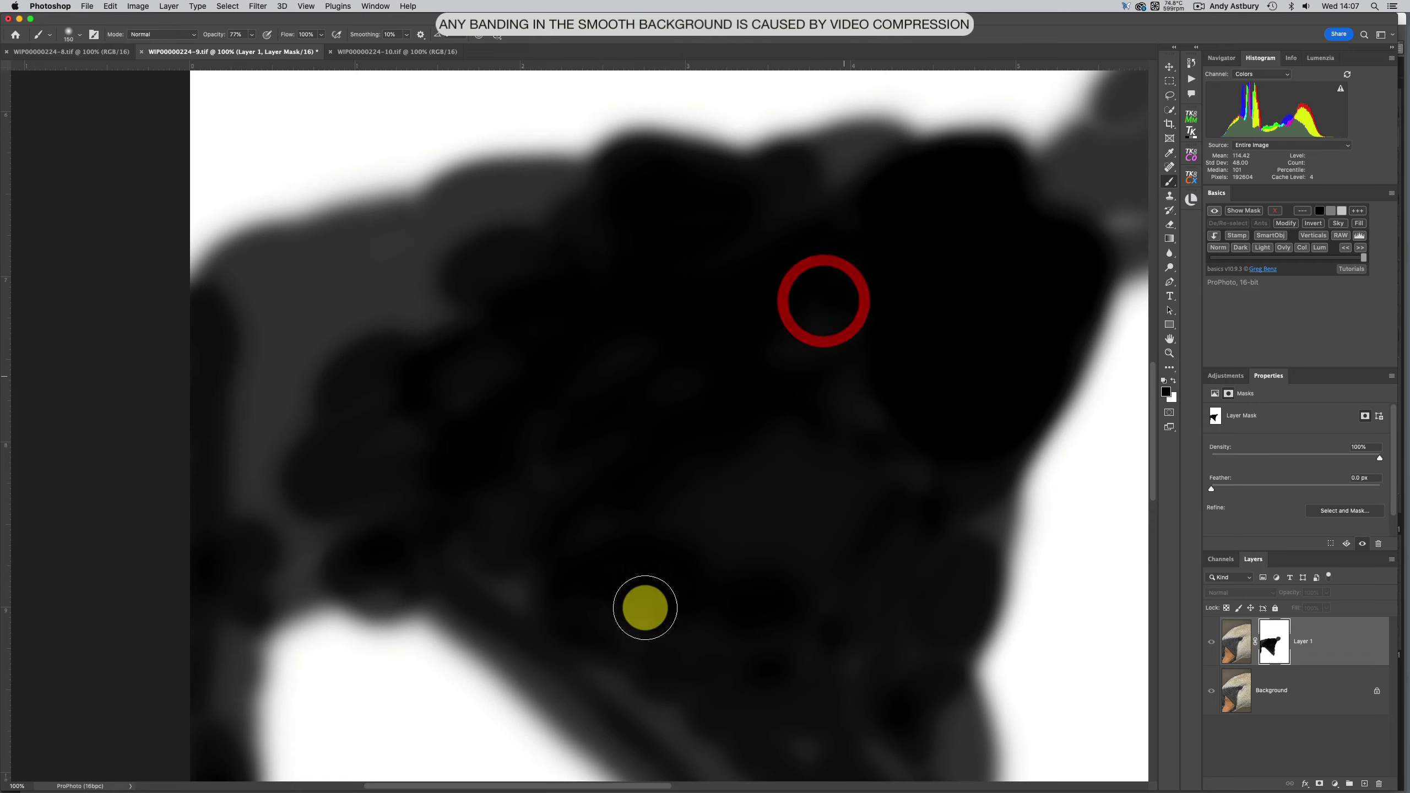
{"action": "mouse_move", "coordinate": [645, 608]}
{"action": "left_mouse_down"}
{"action": "mouse_move", "coordinate": [516, 602]}
{"action": "mouse_move", "coordinate": [446, 531]}
{"action": "mouse_move", "coordinate": [733, 666]}
{"action": "mouse_move", "coordinate": [894, 445]}
{"action": "mouse_move", "coordinate": [872, 477]}
{"action": "left_mouse_up"}
{"action": "left_click", "coordinate": [1274, 647], "text": "alt"}
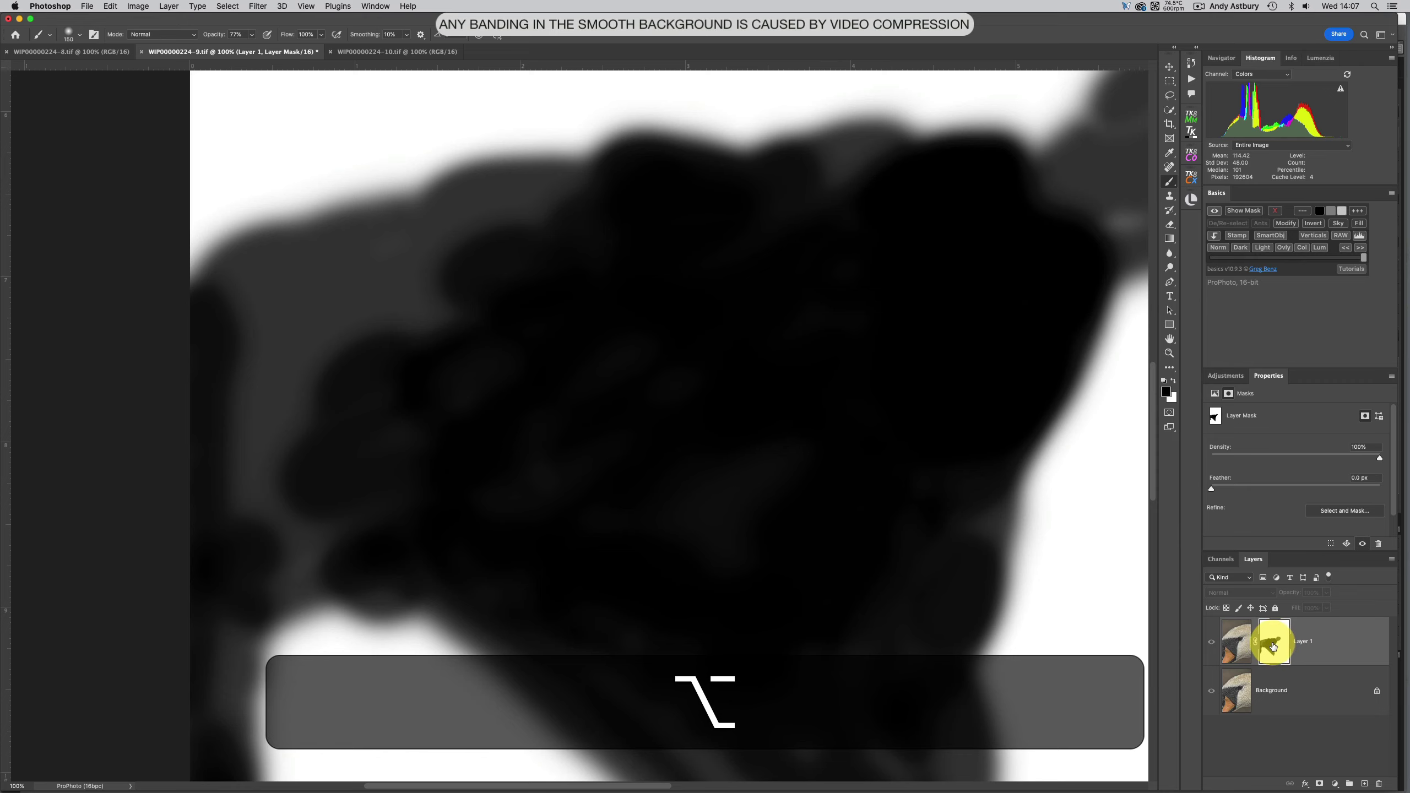
{"action": "left_click", "coordinate": [1274, 647], "text": "alt"}
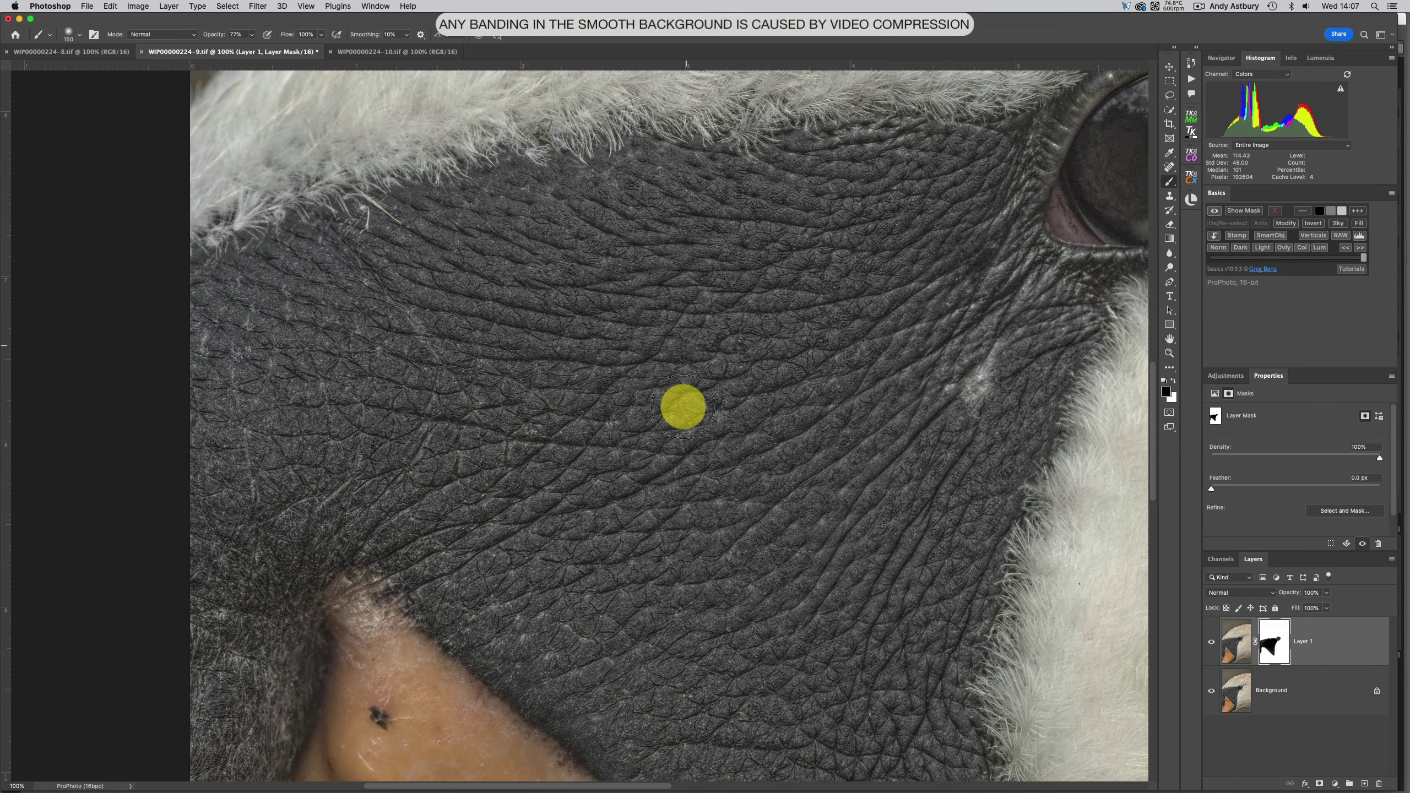
Step: Fit the whole image on screen and compare it with Layer 1 hidden and shown
{"action": "double_click", "coordinate": [1169, 340]}
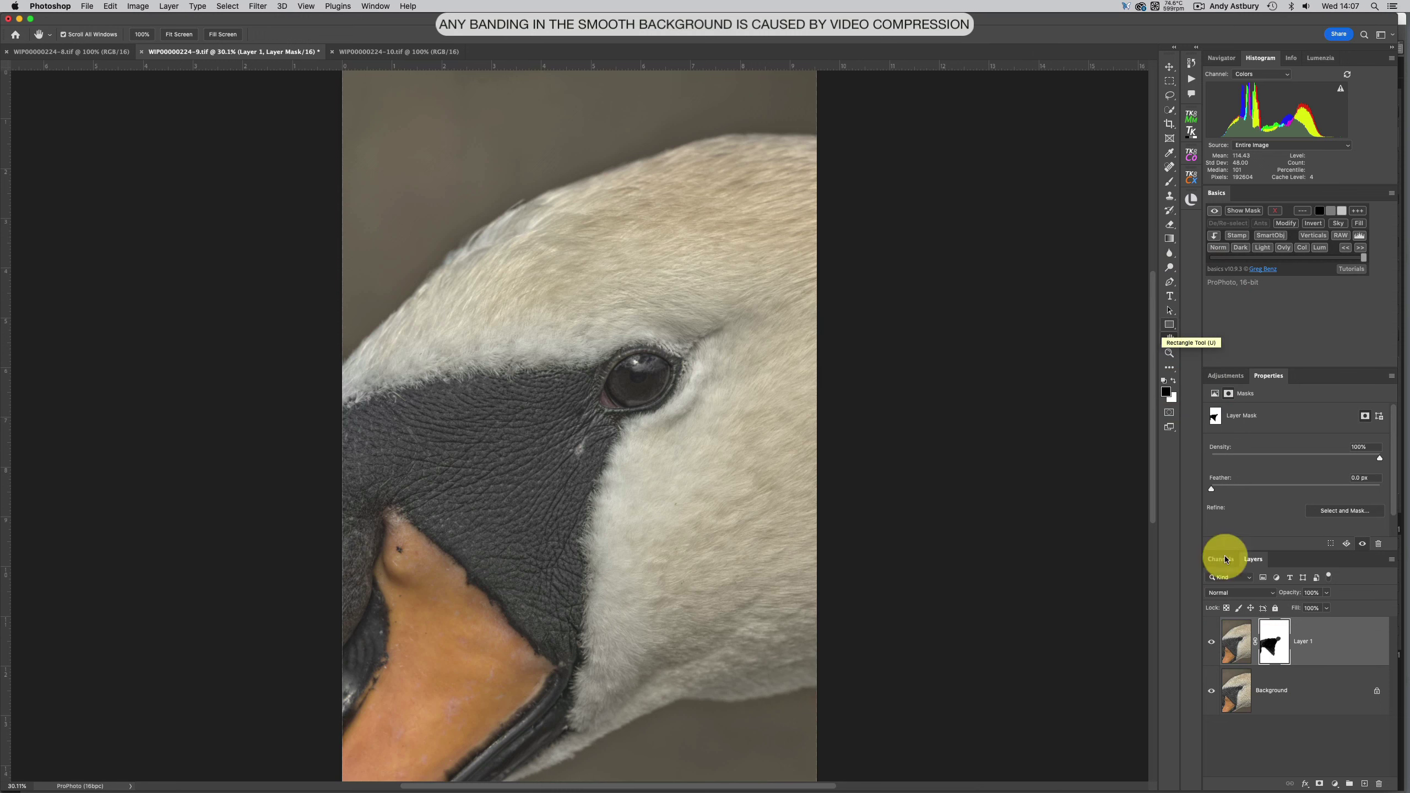
{"action": "left_click", "coordinate": [1212, 644]}
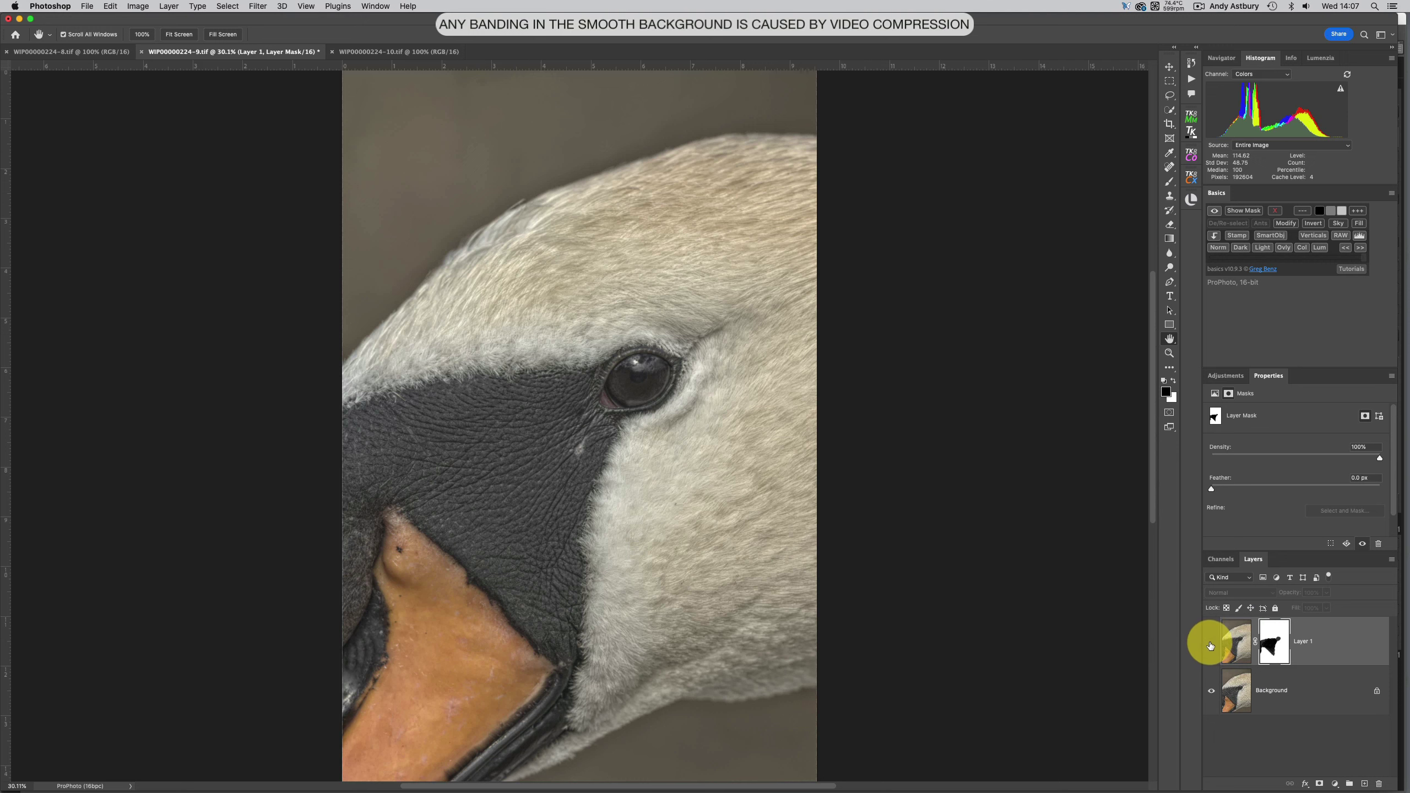
{"action": "left_click", "coordinate": [1210, 644]}
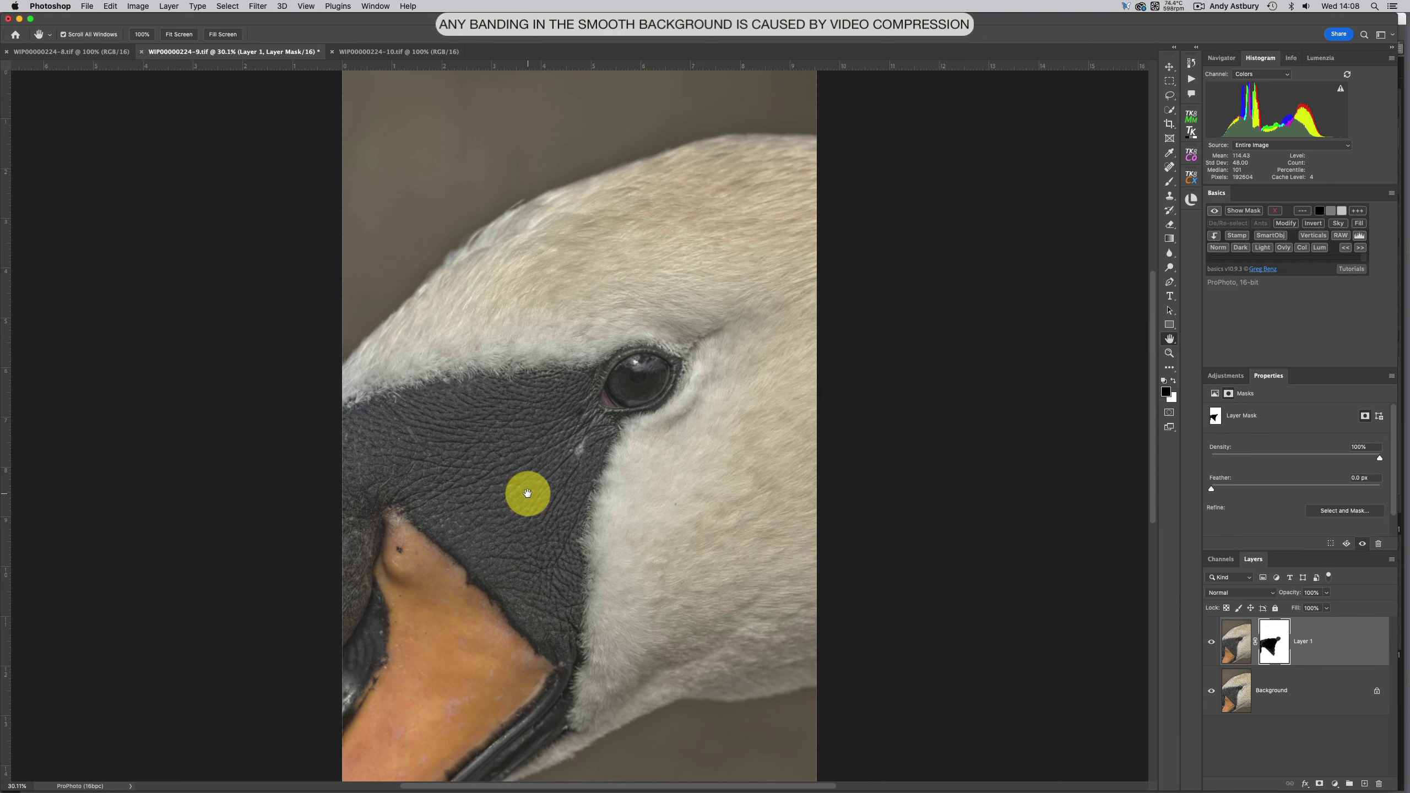
Step: Copy the WIP00000224-10.tif image into WIP00000224-9.tif with the Move tool, aligned as a new layer above Layer 1
{"action": "left_click", "coordinate": [361, 53]}
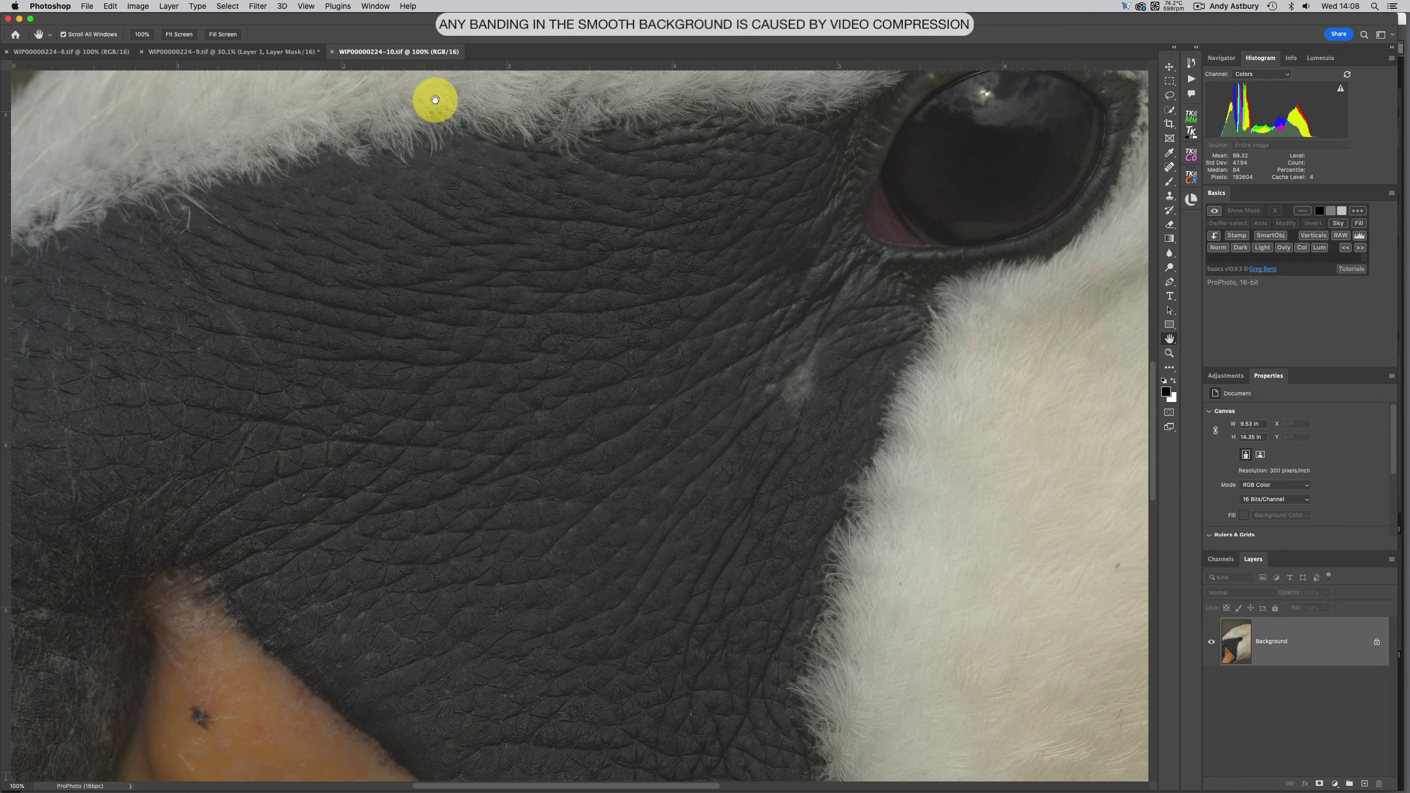
{"action": "double_click", "coordinate": [1169, 338]}
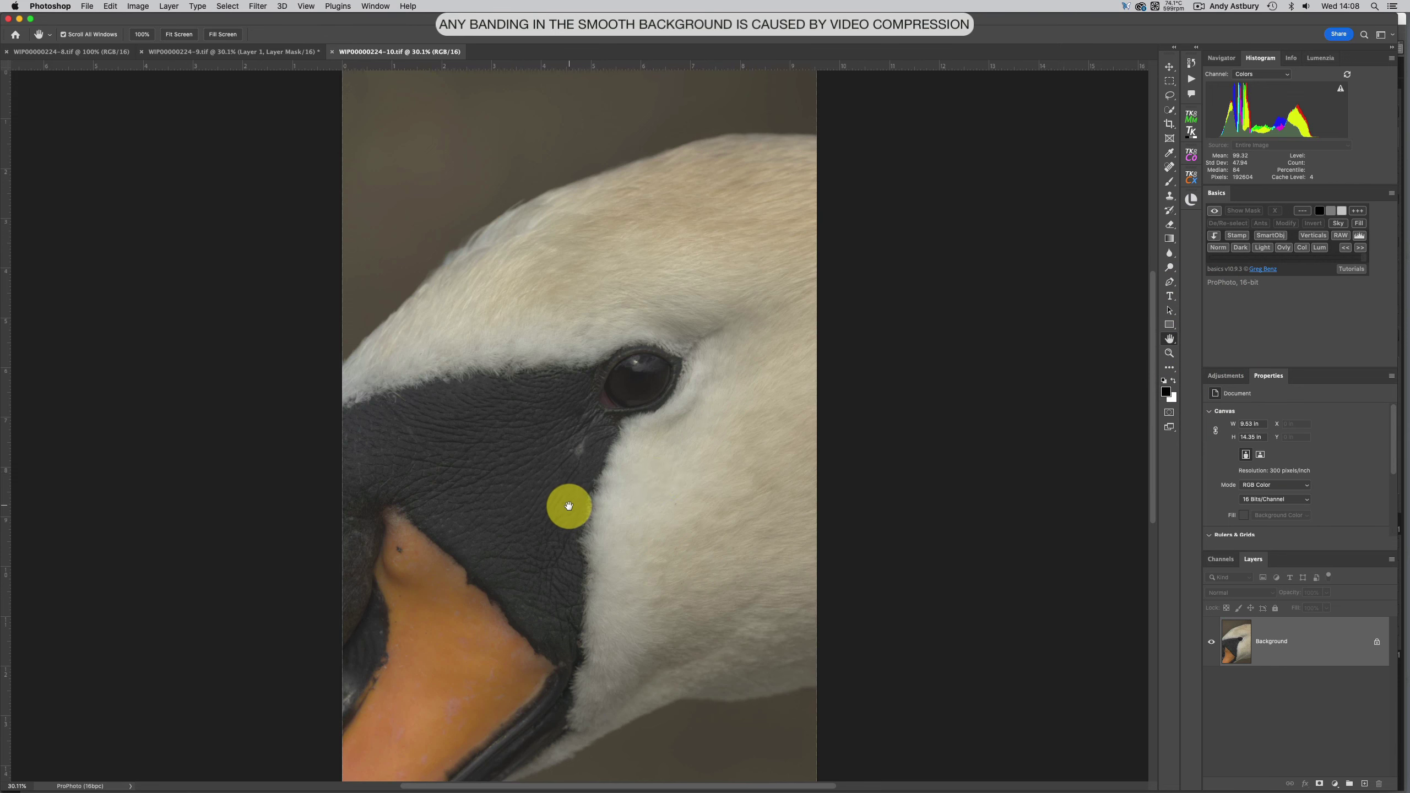
{"action": "key", "text": "v"}
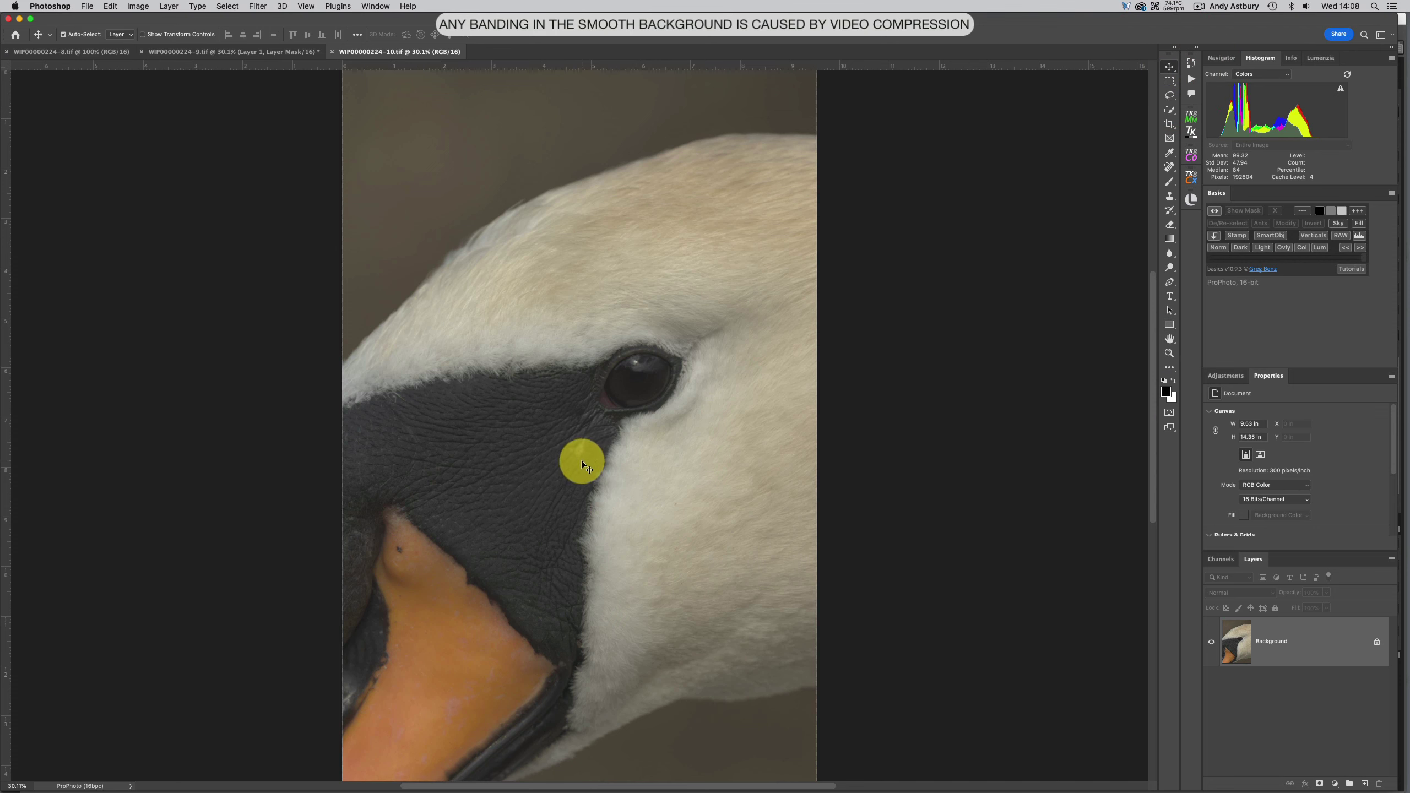
{"action": "left_click", "coordinate": [258, 51]}
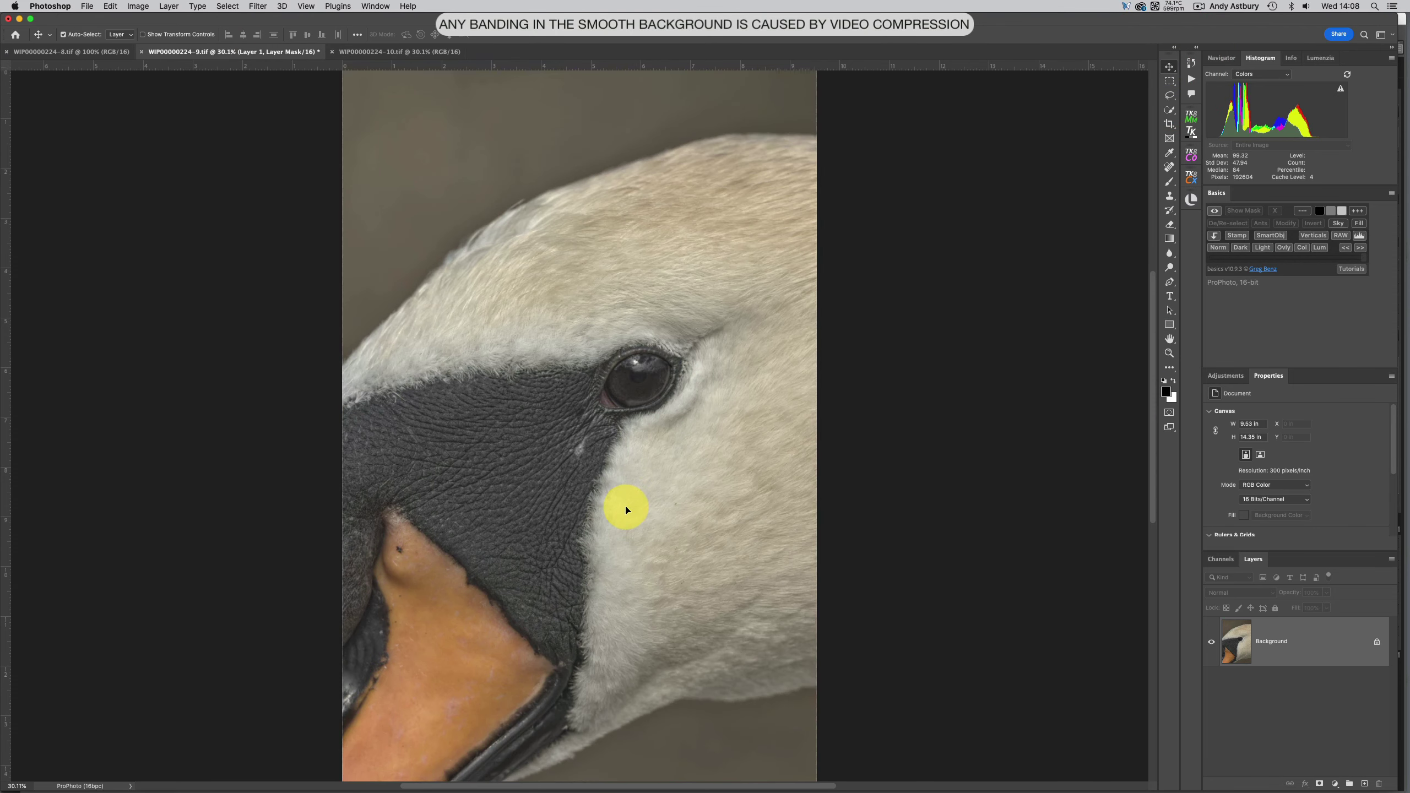
{"action": "key", "text": "shift"}
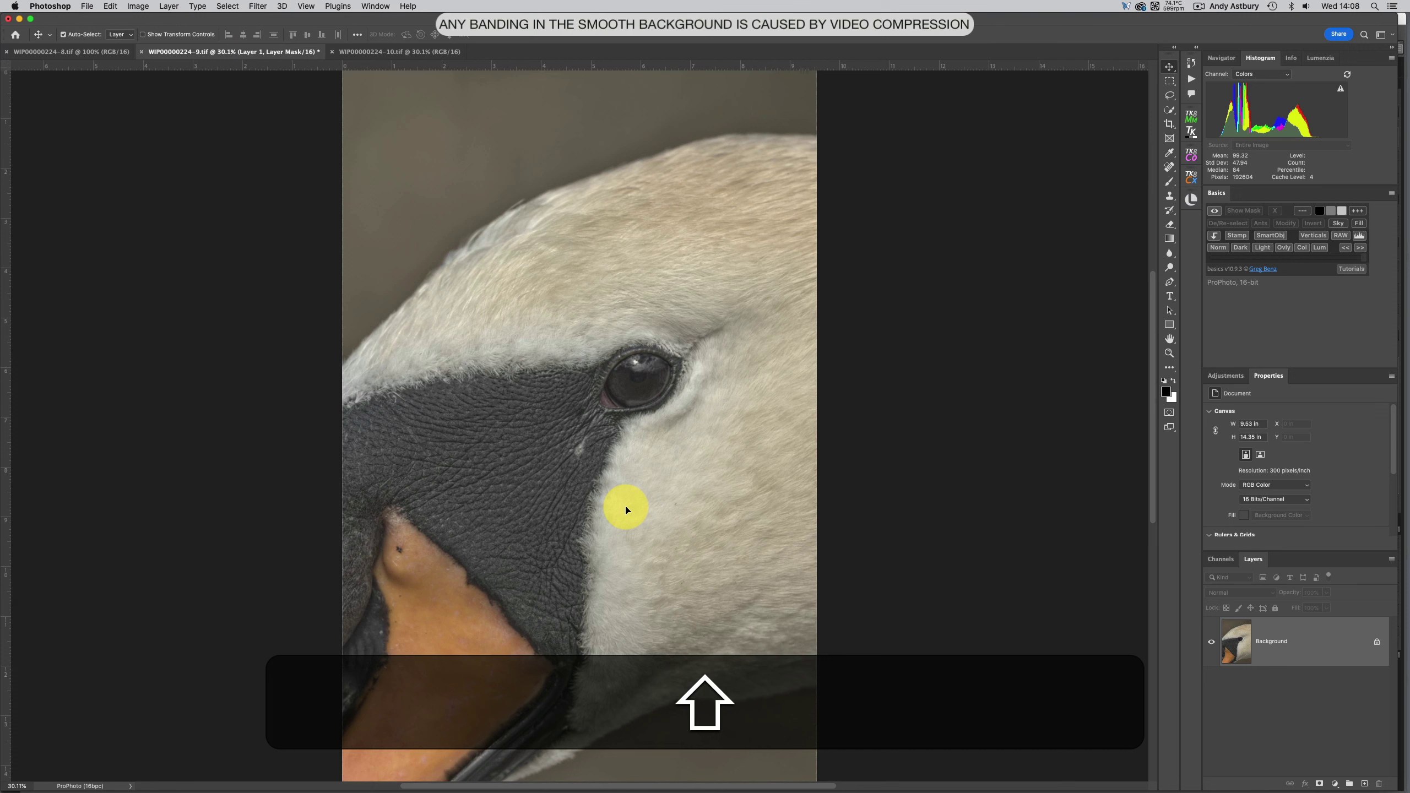
{"action": "left_click_drag", "start_coordinate": [626, 507], "coordinate": [625, 507]}
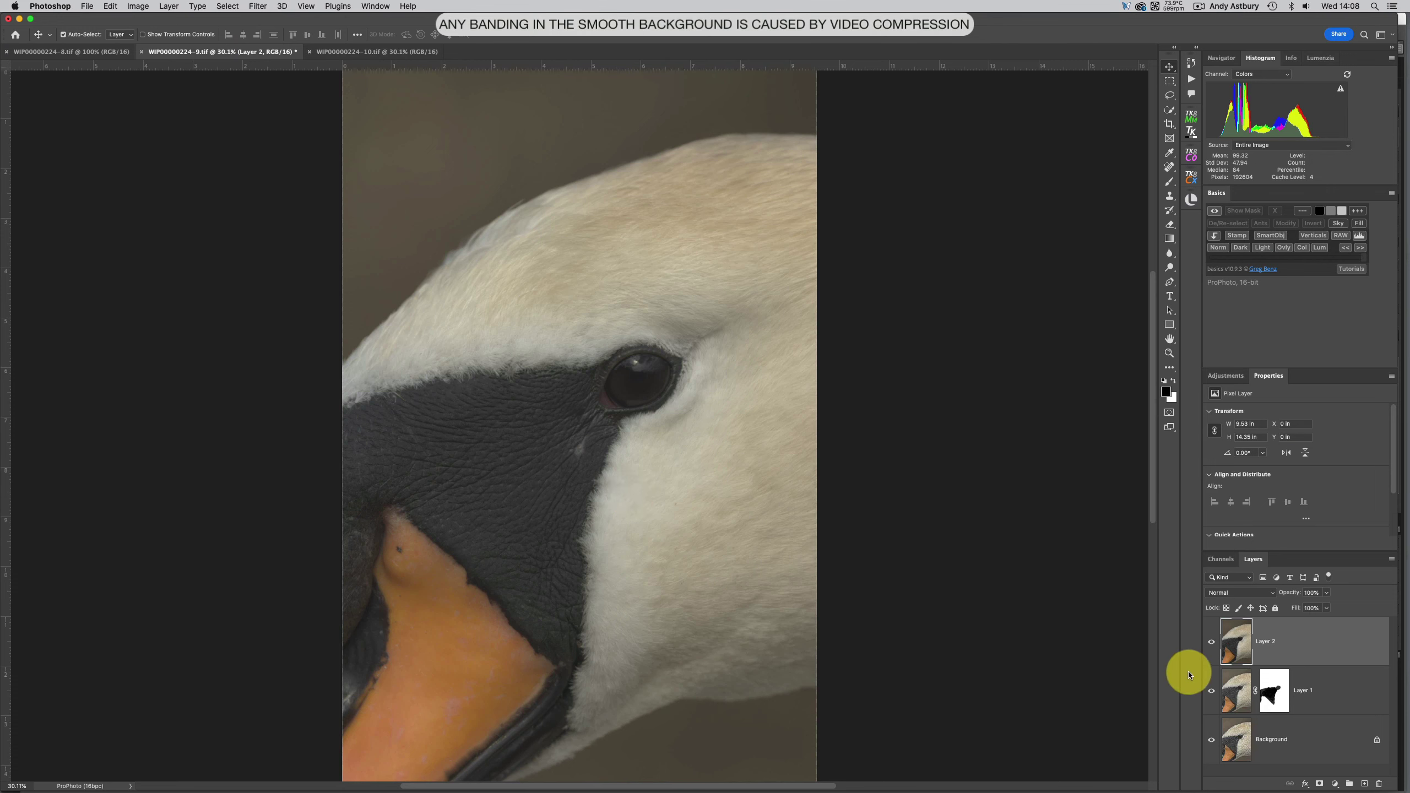
Step: Add a white layer mask to Layer 2 and enlarge the Brush to 1300 px for painting on it
{"action": "left_click", "coordinate": [1321, 783]}
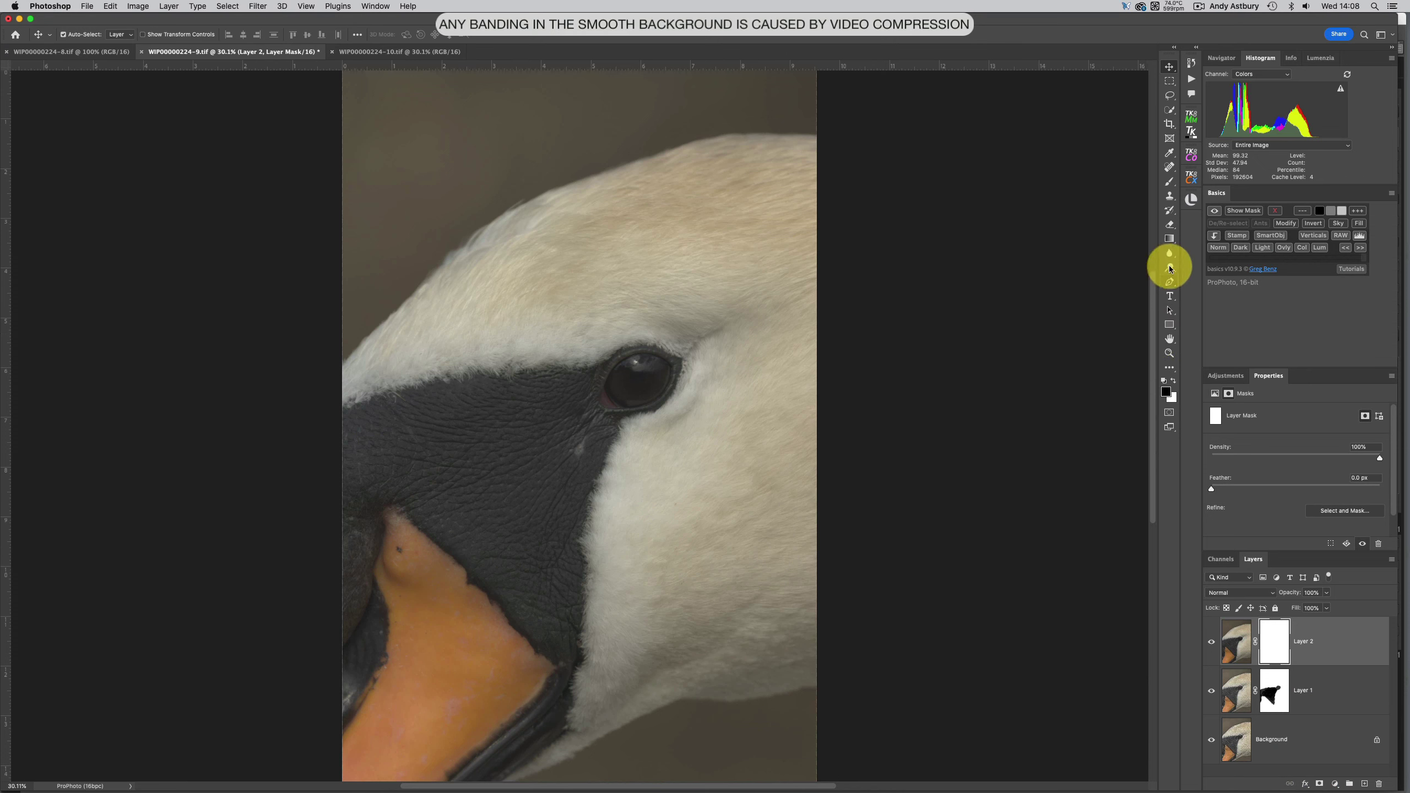
{"action": "left_click", "coordinate": [1171, 184]}
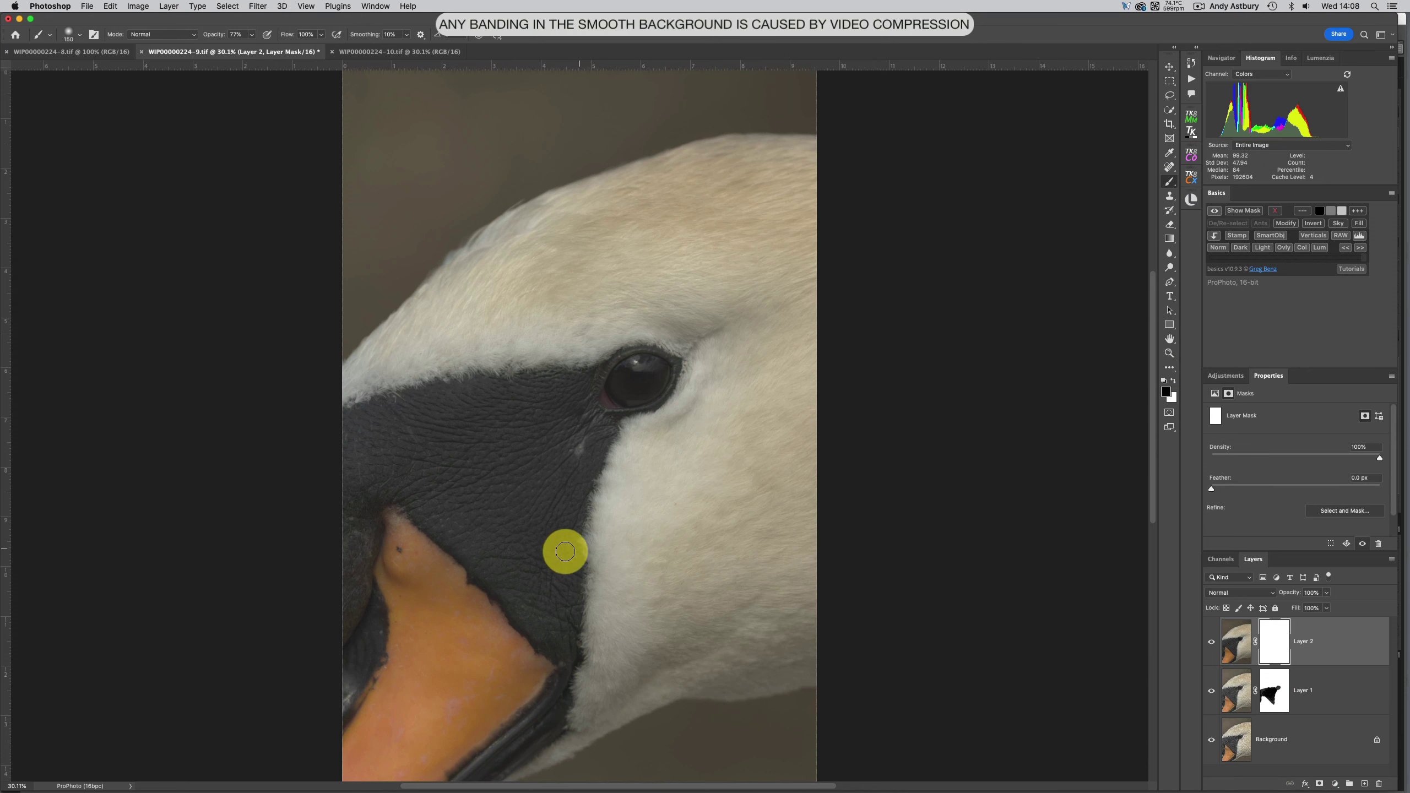
{"action": "key", "text": "bracketright"}
{"action": "key", "text": "bracketright"}
{"action": "key", "text": "bracketright"}
{"action": "key", "text": "bracketright"}
{"action": "key", "text": "bracketright"}
{"action": "key", "text": "bracketright"}
{"action": "key", "text": "bracketright"}
{"action": "key", "text": "bracketright"}
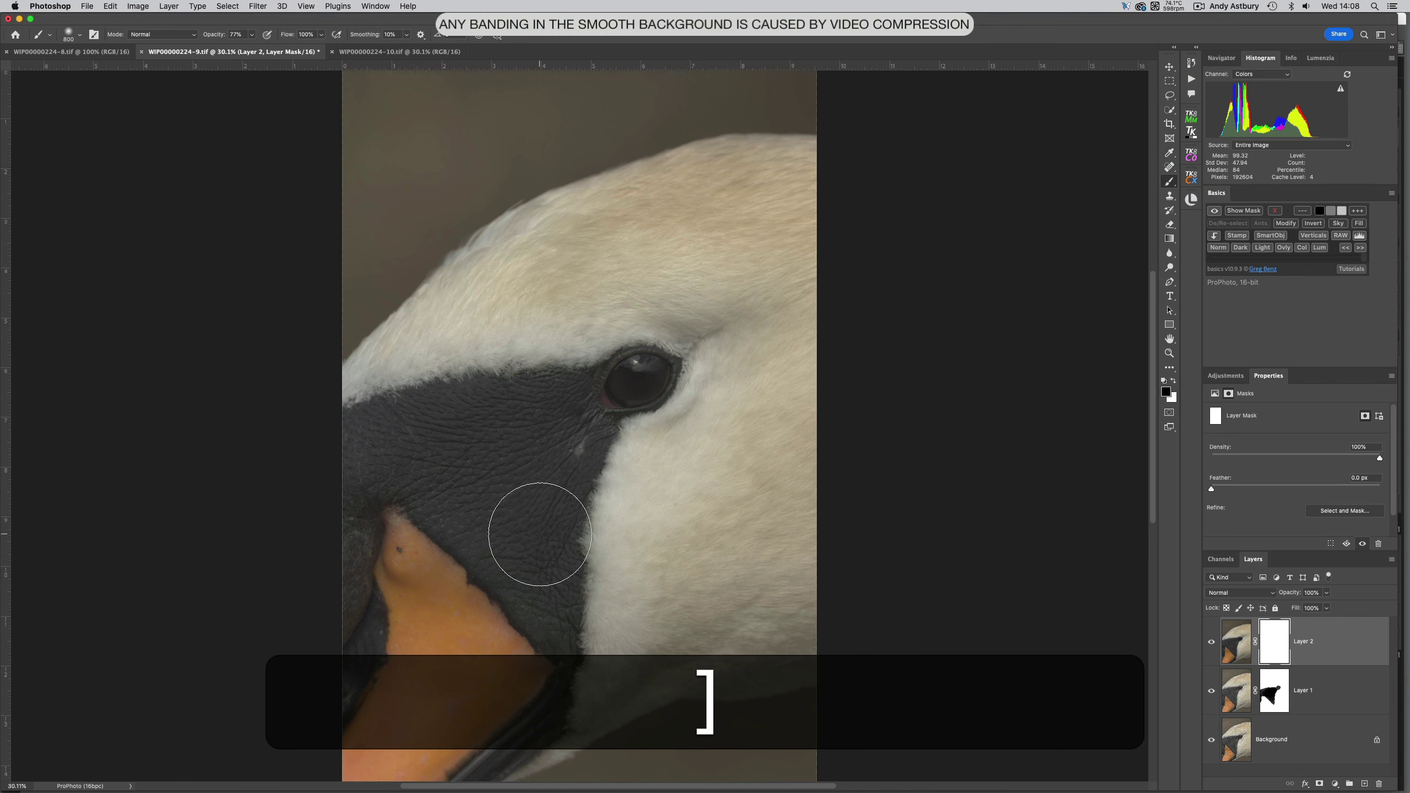
{"action": "key", "text": "bracketright"}
{"action": "key", "text": "bracketright"}
{"action": "key", "text": "bracketright"}
{"action": "key", "text": "bracketright"}
{"action": "key", "text": "bracketright"}
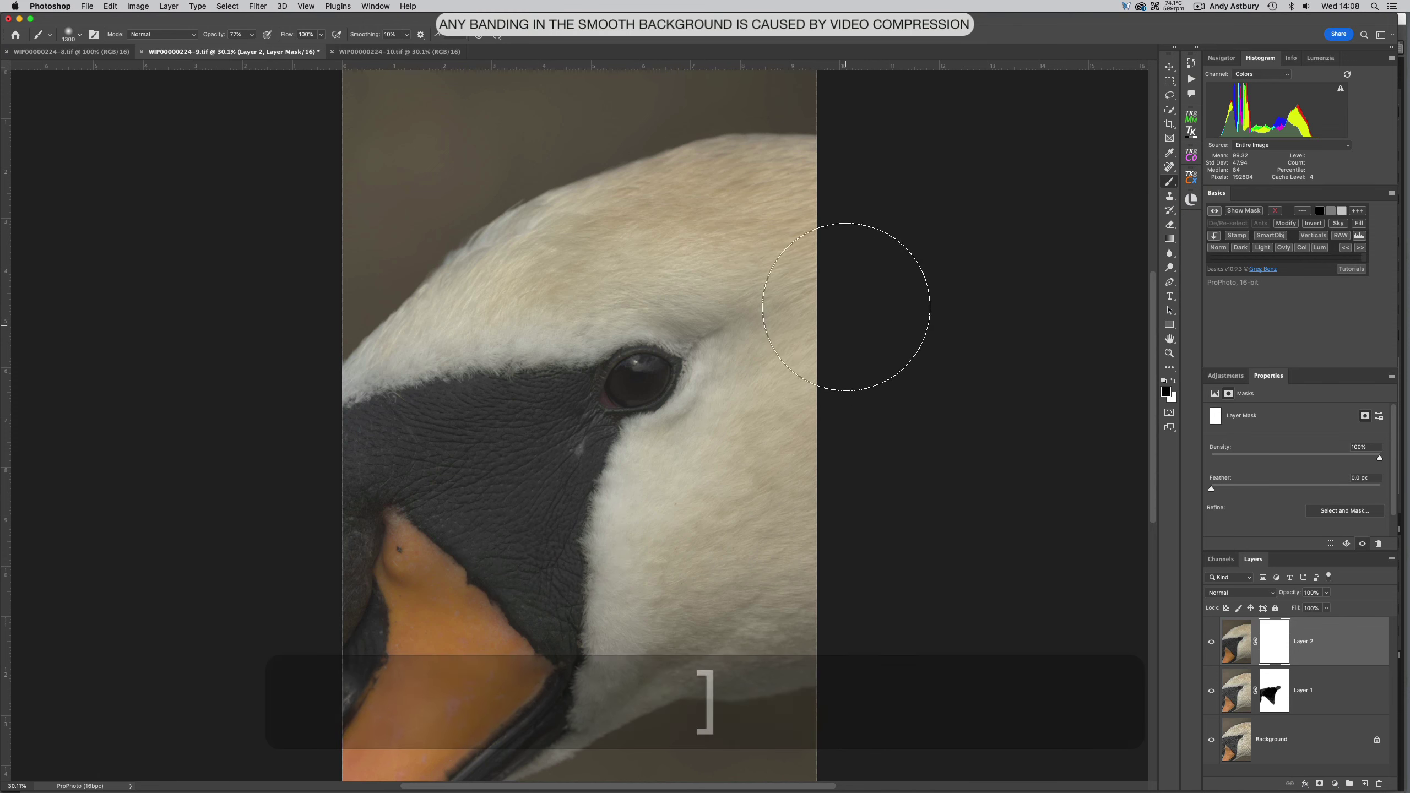
{"action": "left_click", "coordinate": [82, 38]}
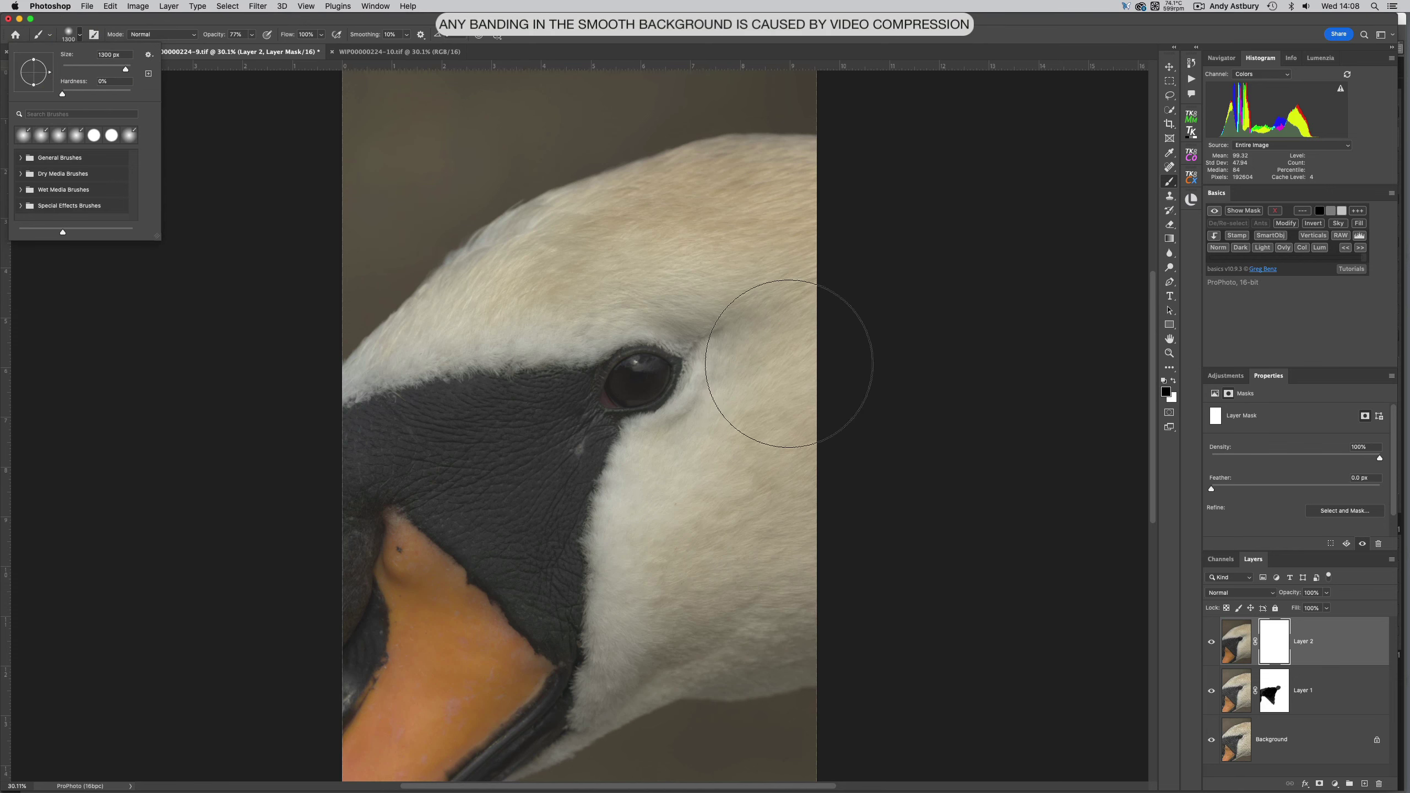
Step: Paint black on Layer 2's mask over the swan's head, eye, cheek and bill with the large soft brush
{"action": "mouse_move", "coordinate": [778, 345]}
{"action": "left_mouse_down"}
{"action": "mouse_move", "coordinate": [507, 505]}
{"action": "mouse_move", "coordinate": [696, 431]}
{"action": "left_mouse_up"}
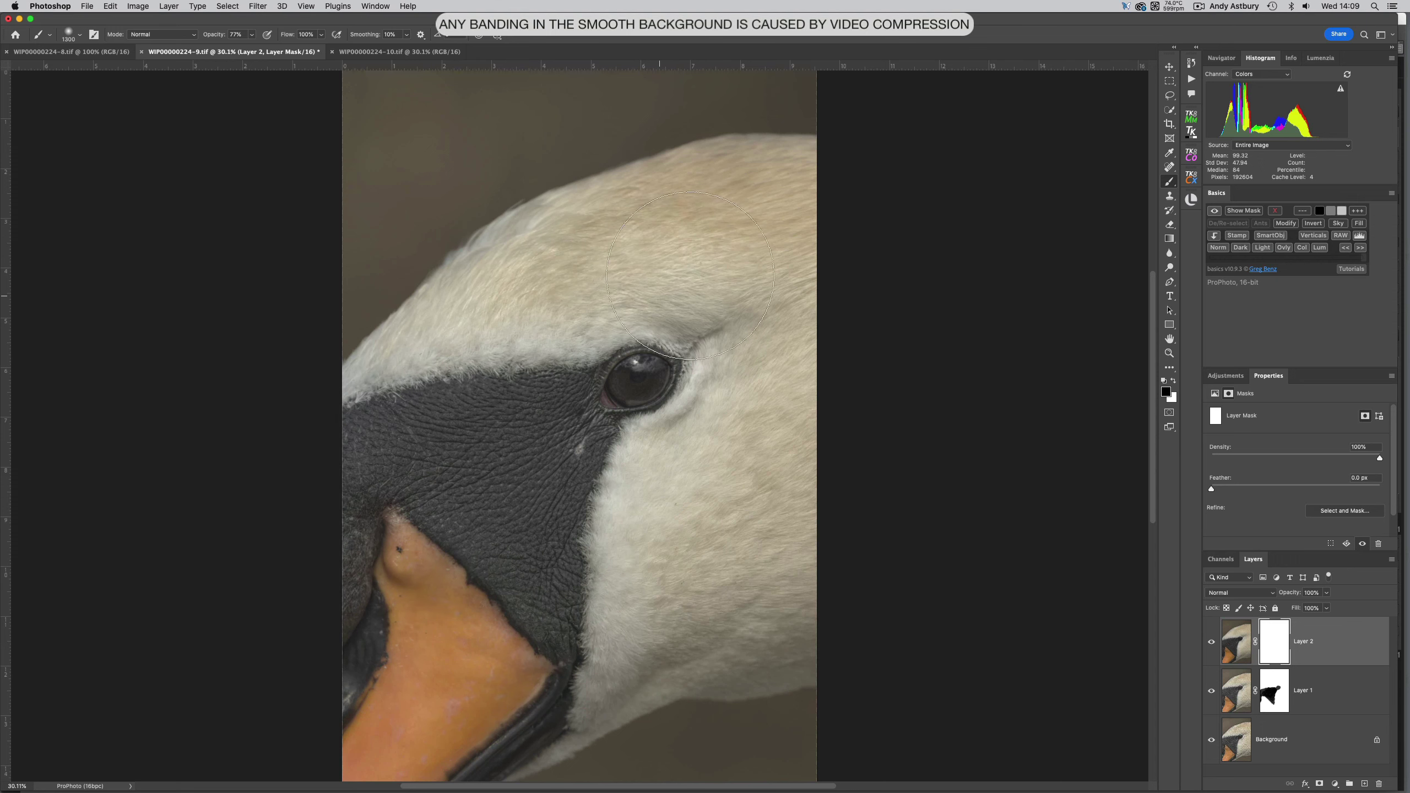
{"action": "left_click_drag", "start_coordinate": [784, 302], "coordinate": [833, 364]}
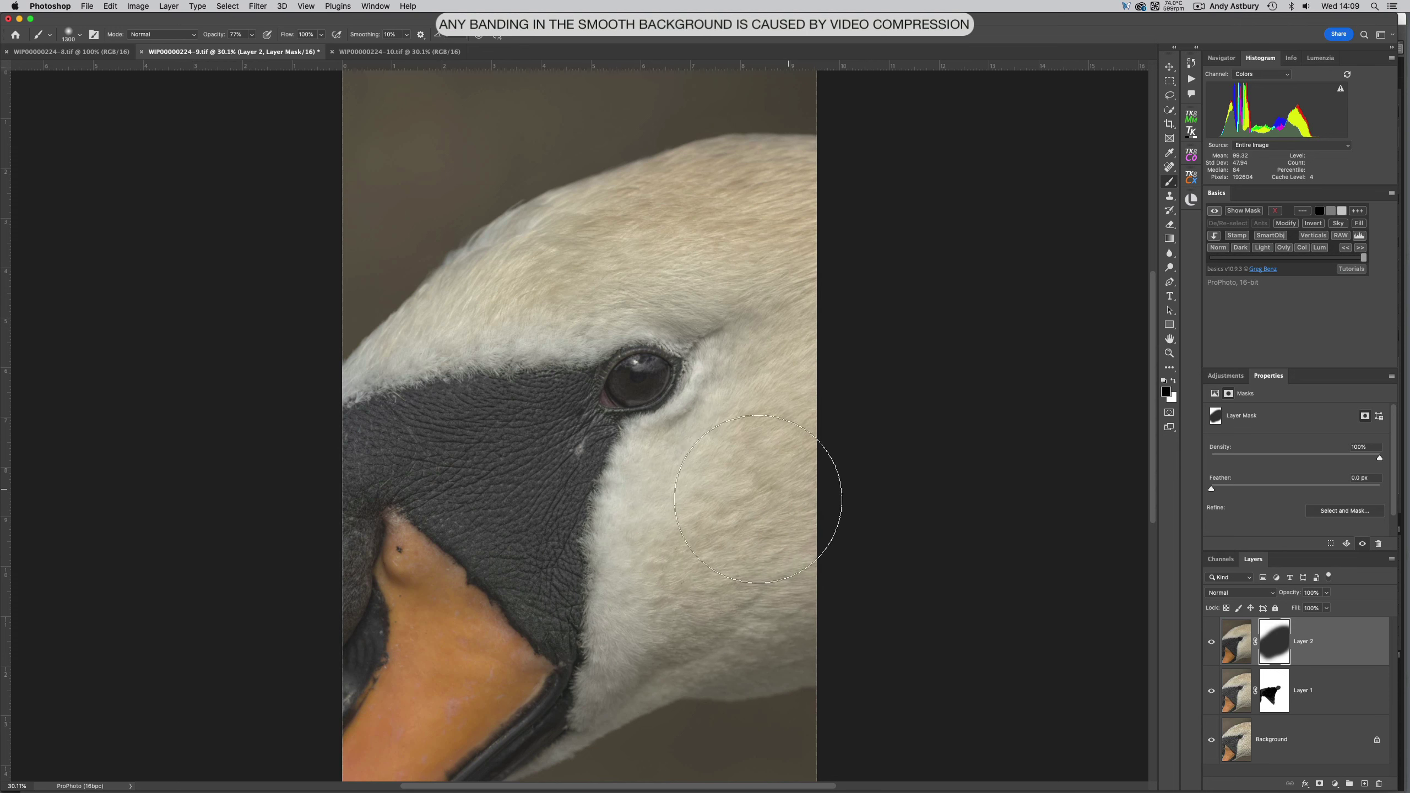
{"action": "left_click", "coordinate": [760, 487]}
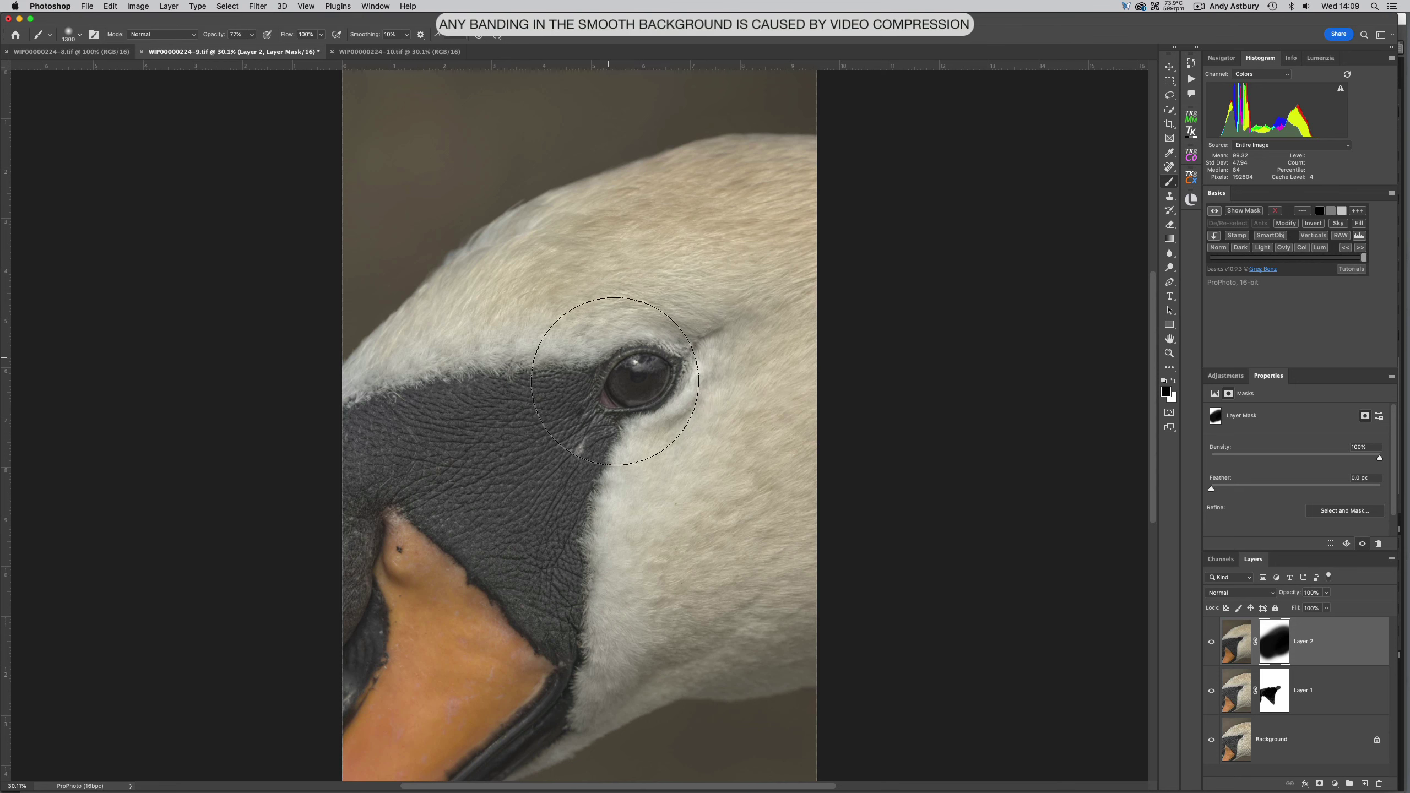
{"action": "left_click", "coordinate": [699, 381]}
{"action": "left_click", "coordinate": [711, 388]}
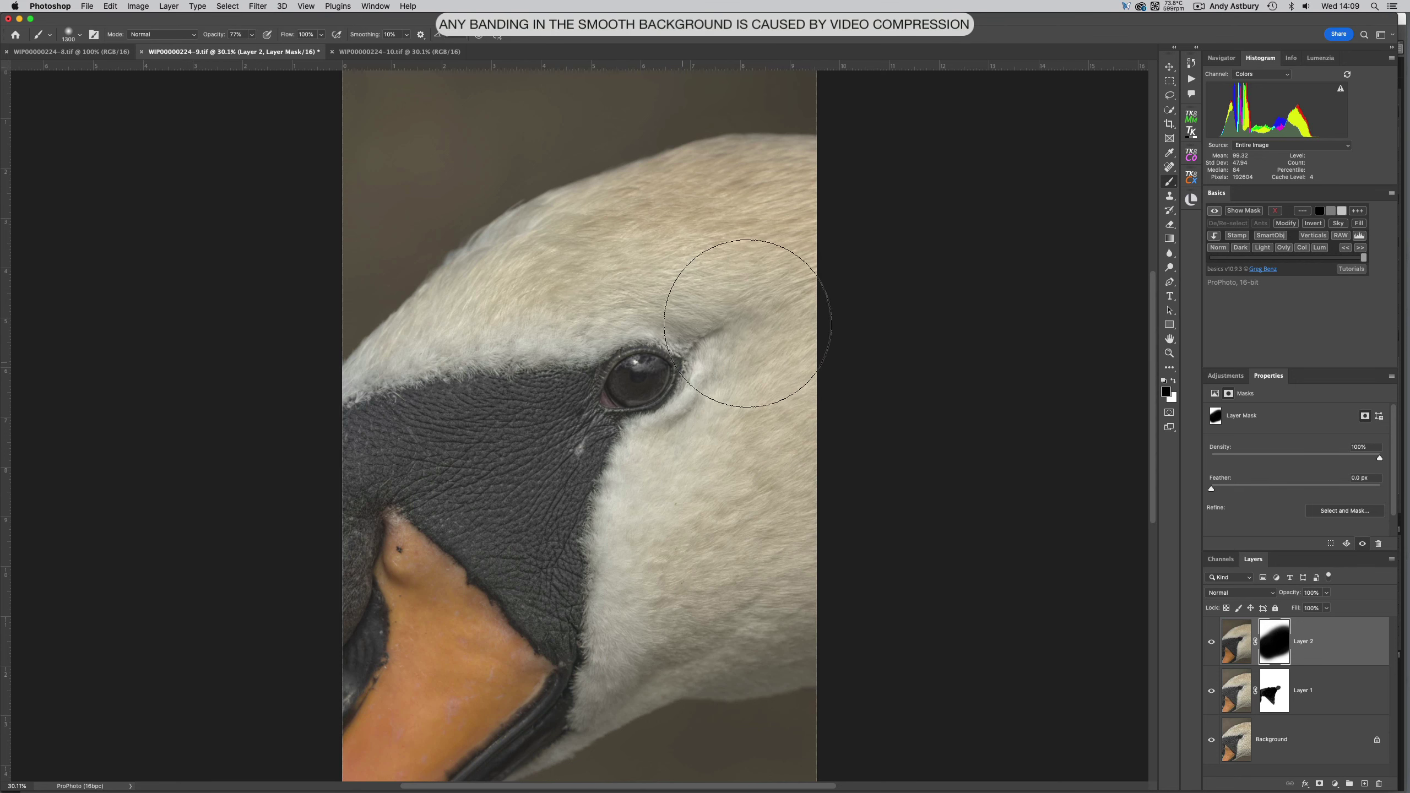
{"action": "left_click", "coordinate": [766, 351]}
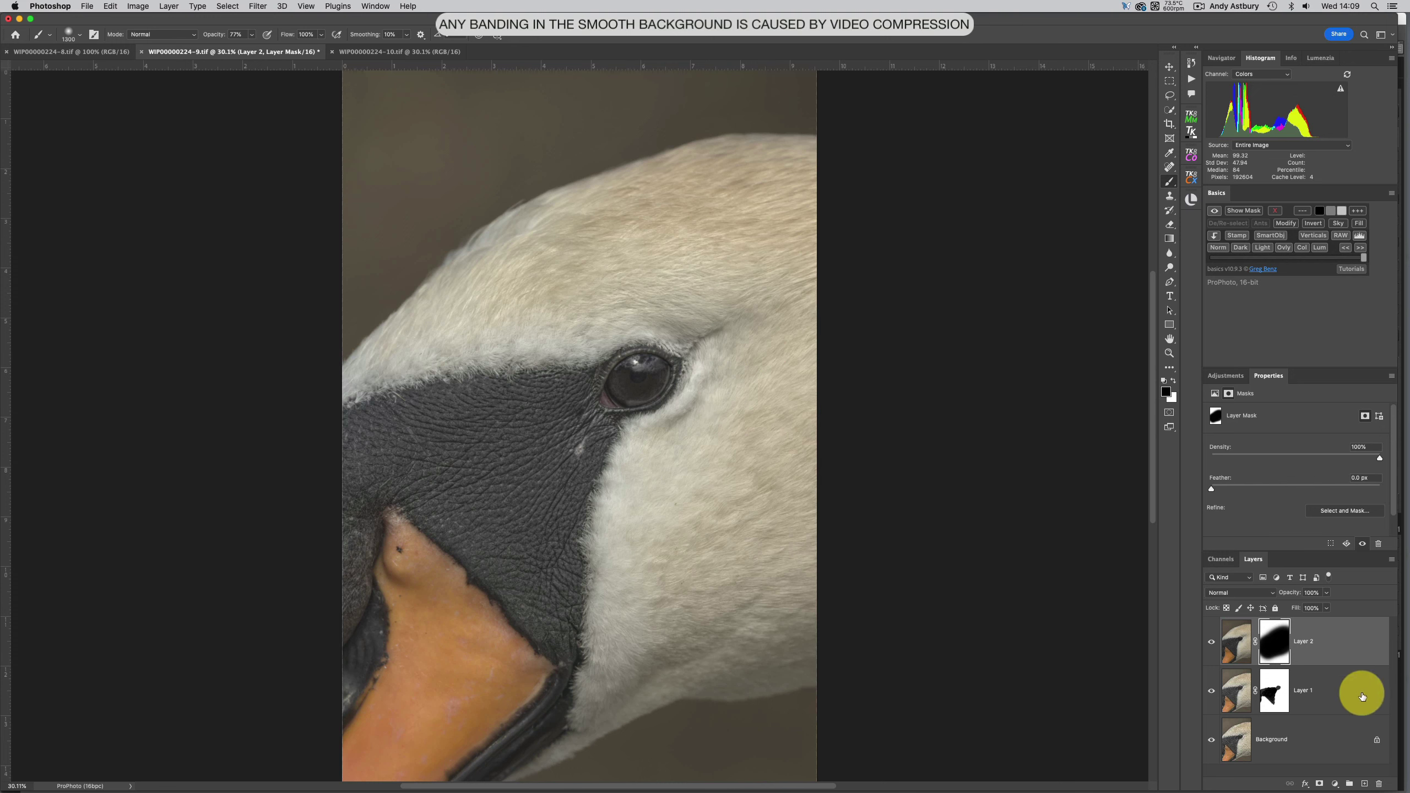
Step: Add a new empty layer above Layer 2 and set the Brush to 900 px at 100% opacity
{"action": "left_click", "coordinate": [1364, 784]}
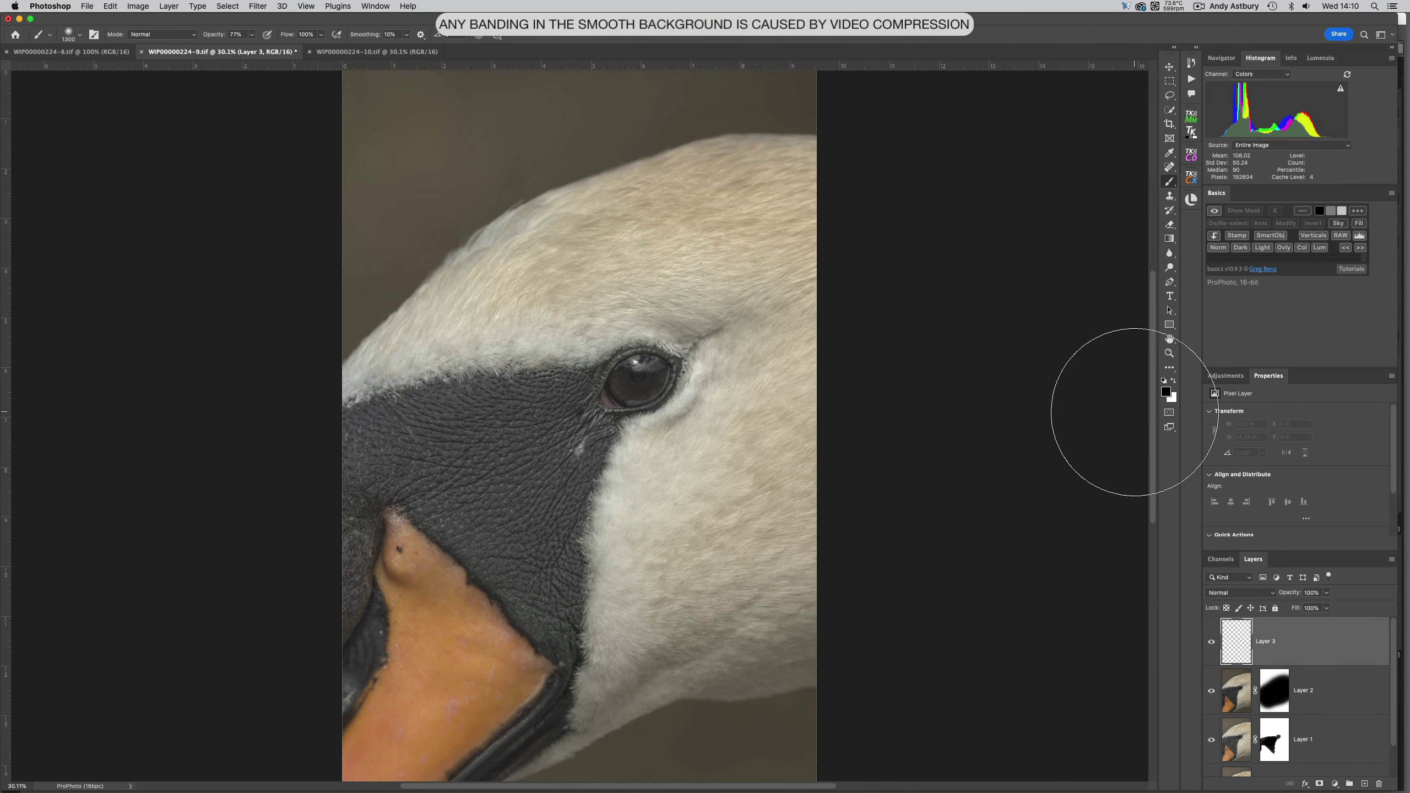
{"action": "key", "text": "super"}
{"action": "key", "text": "super+minus"}
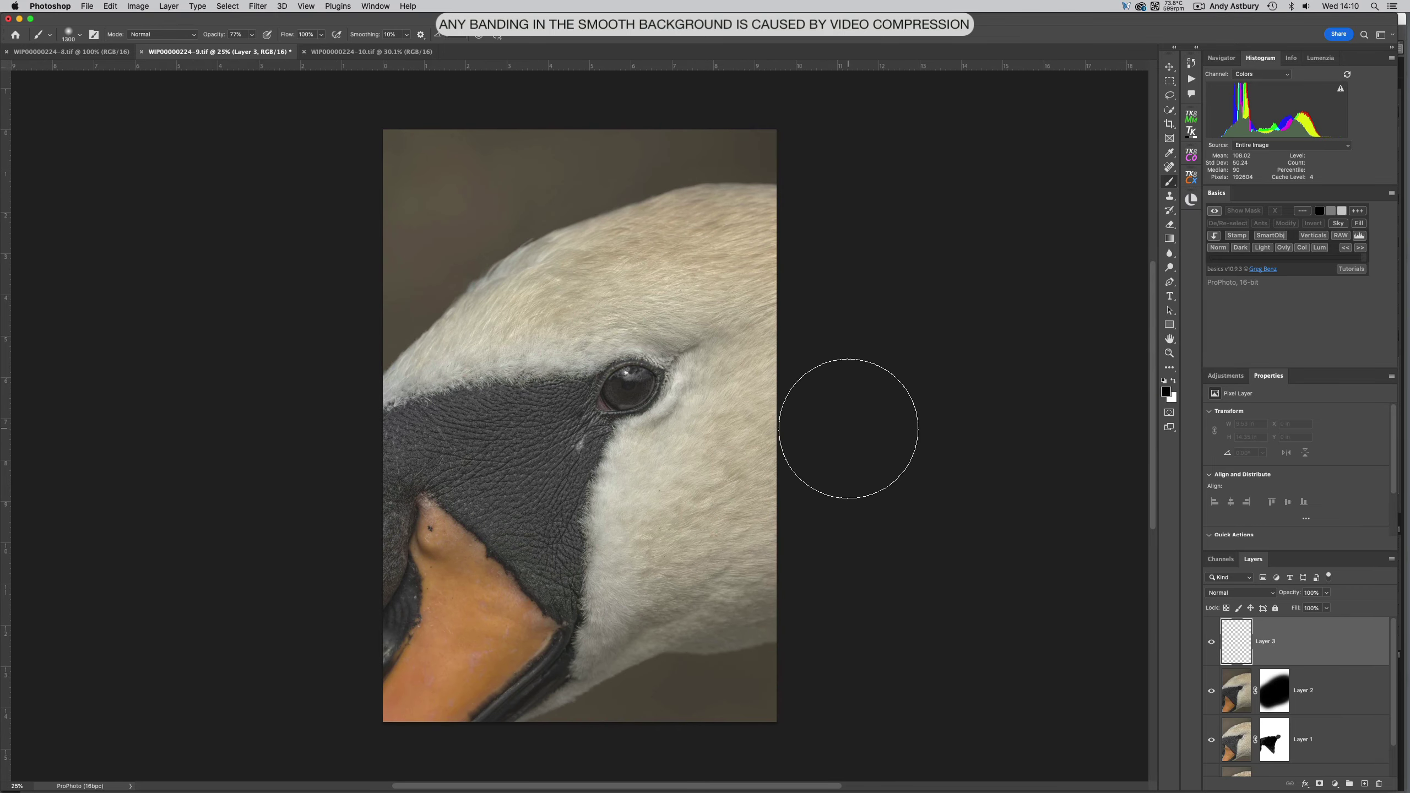
{"action": "key", "text": "bracketleft"}
{"action": "key", "text": "bracketleft"}
{"action": "key", "text": "bracketleft"}
{"action": "key", "text": "bracketleft"}
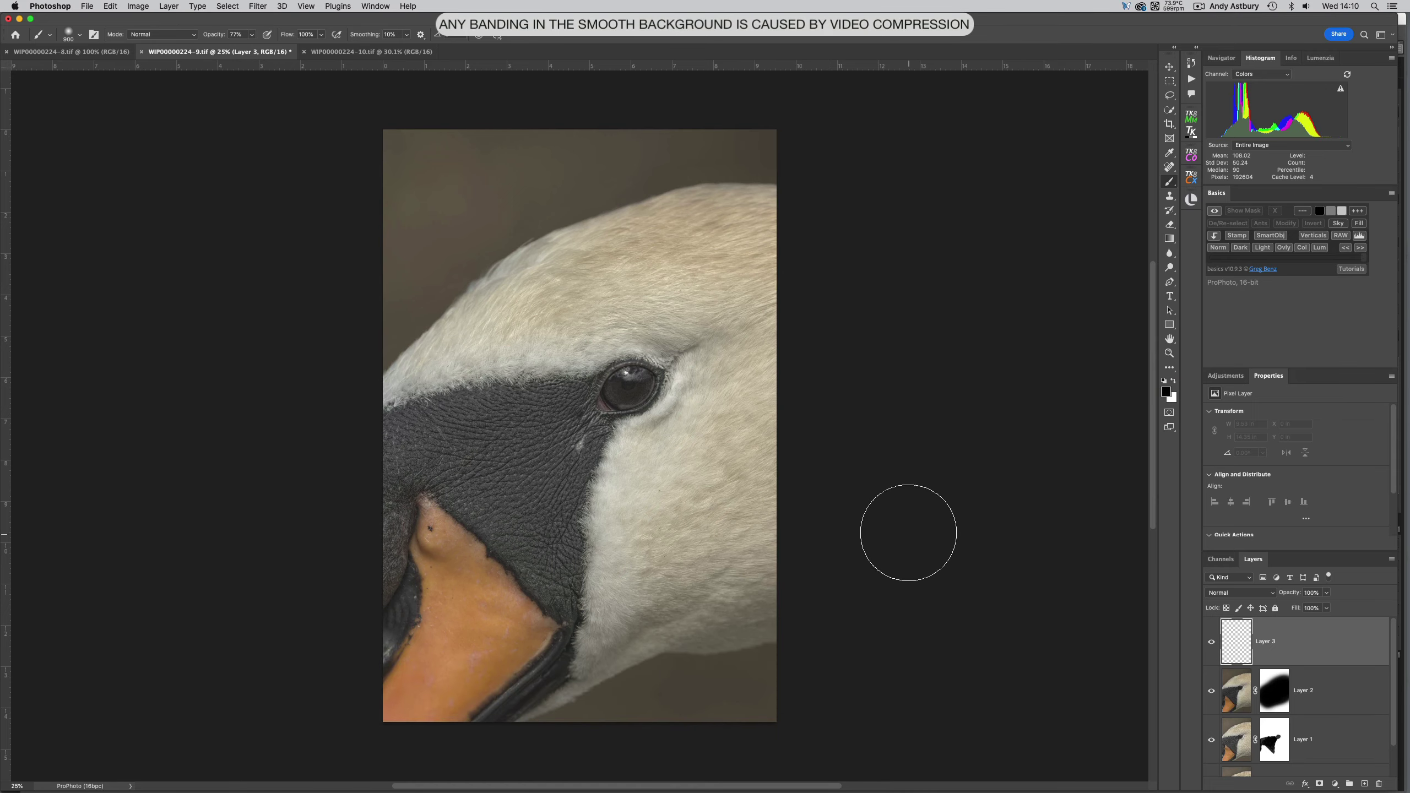
{"action": "left_click", "coordinate": [253, 36]}
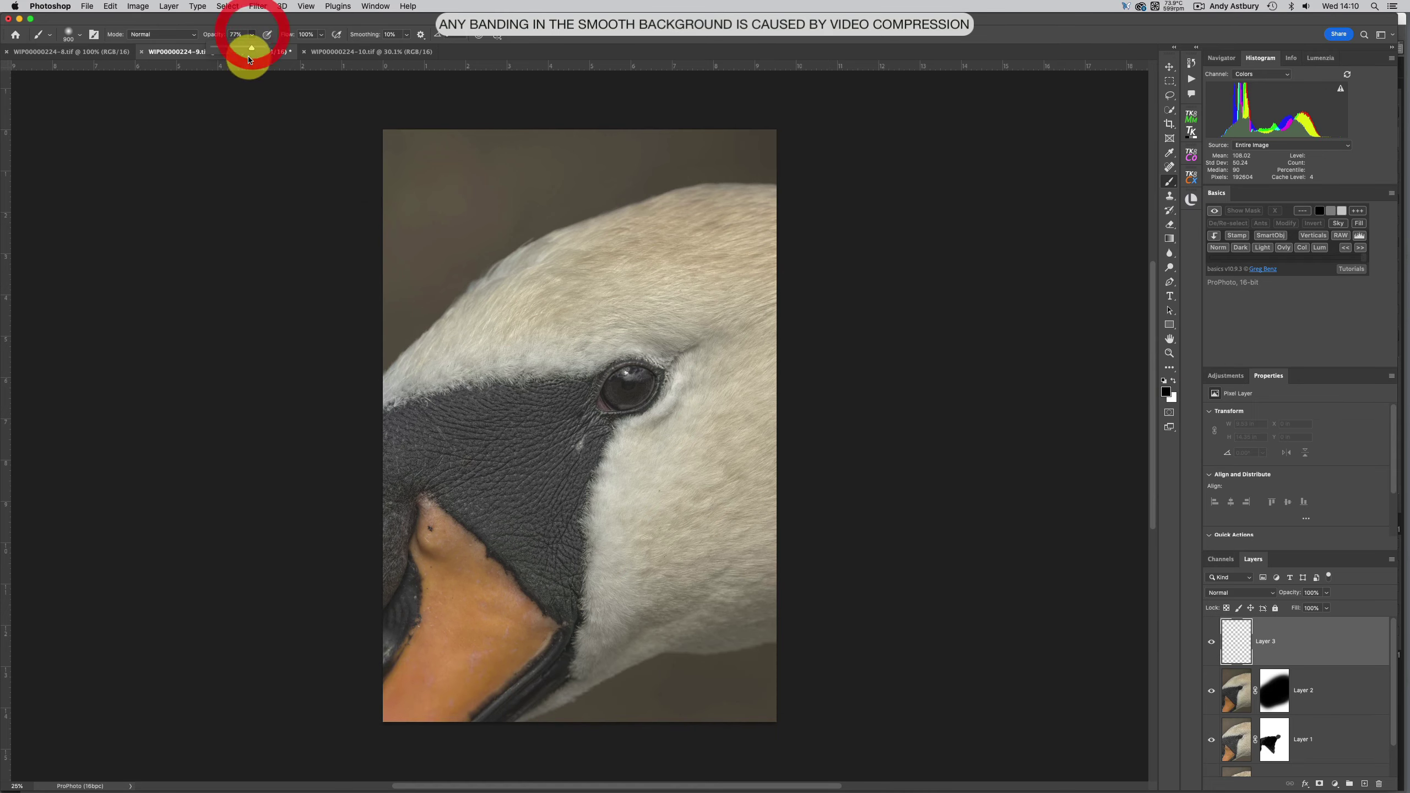
{"action": "left_click_drag", "start_coordinate": [252, 47], "coordinate": [283, 46]}
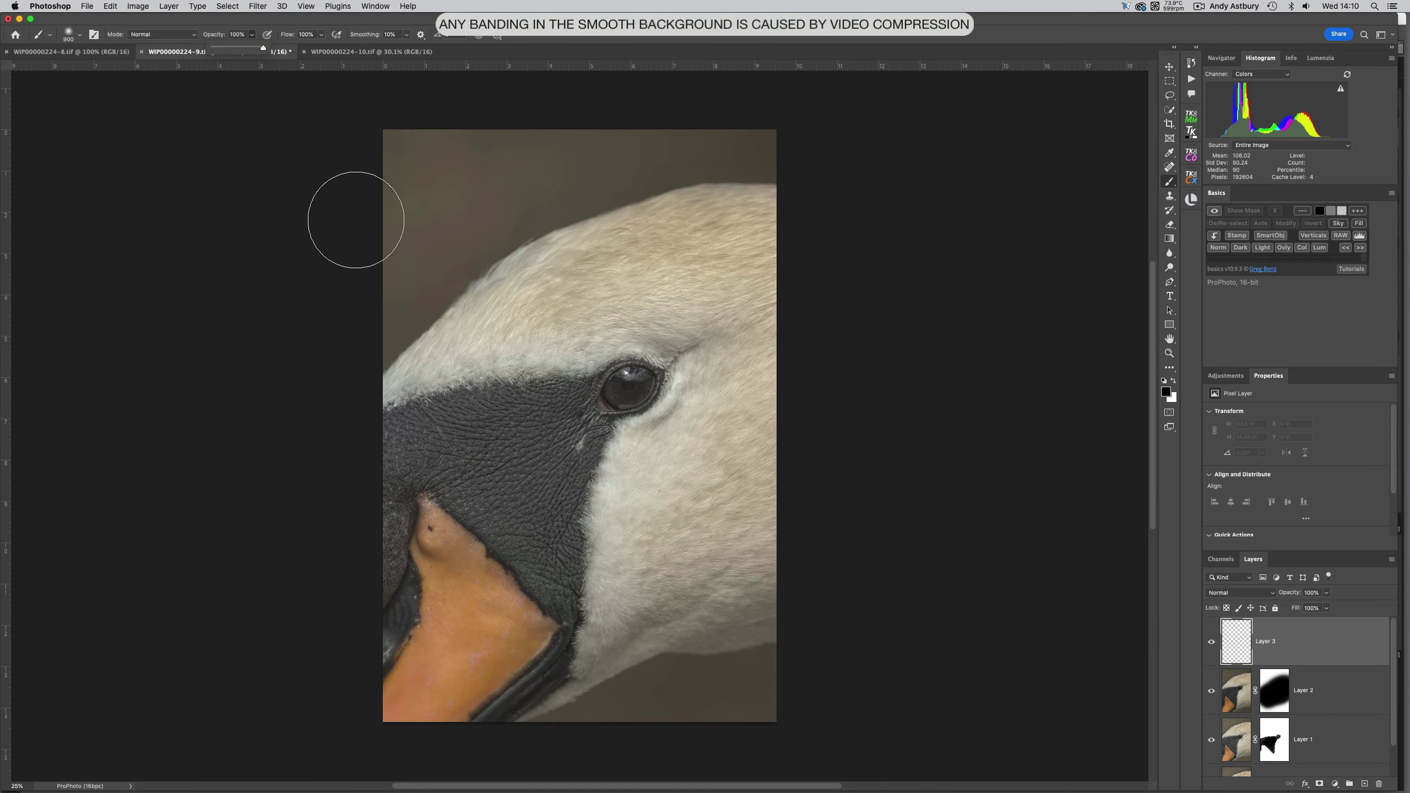
Step: Paint black on Layer 3 over the background above the swan's head and below its neck and bill
{"action": "mouse_move", "coordinate": [331, 183]}
{"action": "left_mouse_down"}
{"action": "mouse_move", "coordinate": [448, 127]}
{"action": "mouse_move", "coordinate": [482, 129]}
{"action": "mouse_move", "coordinate": [314, 213]}
{"action": "mouse_move", "coordinate": [556, 118]}
{"action": "mouse_move", "coordinate": [300, 269]}
{"action": "mouse_move", "coordinate": [470, 182]}
{"action": "mouse_move", "coordinate": [322, 291]}
{"action": "mouse_move", "coordinate": [436, 255]}
{"action": "mouse_move", "coordinate": [329, 339]}
{"action": "mouse_move", "coordinate": [377, 309]}
{"action": "mouse_move", "coordinate": [447, 221]}
{"action": "mouse_move", "coordinate": [557, 162]}
{"action": "mouse_move", "coordinate": [544, 174]}
{"action": "mouse_move", "coordinate": [780, 127]}
{"action": "mouse_move", "coordinate": [740, 137]}
{"action": "mouse_move", "coordinate": [866, 147]}
{"action": "mouse_move", "coordinate": [821, 165]}
{"action": "left_mouse_up"}
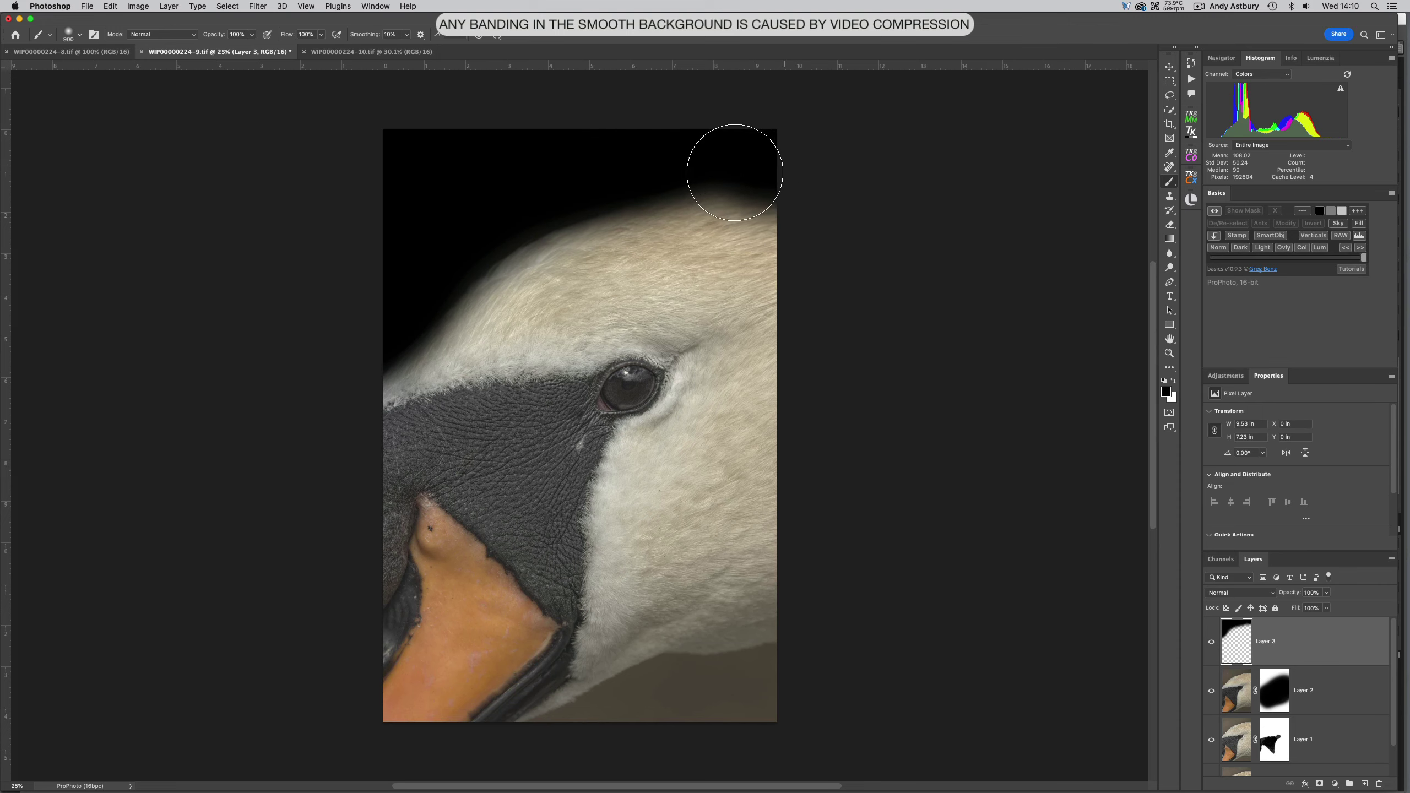
{"action": "mouse_move", "coordinate": [671, 189]}
{"action": "left_mouse_down"}
{"action": "mouse_move", "coordinate": [539, 218]}
{"action": "mouse_move", "coordinate": [380, 339]}
{"action": "mouse_move", "coordinate": [311, 356]}
{"action": "left_mouse_up"}
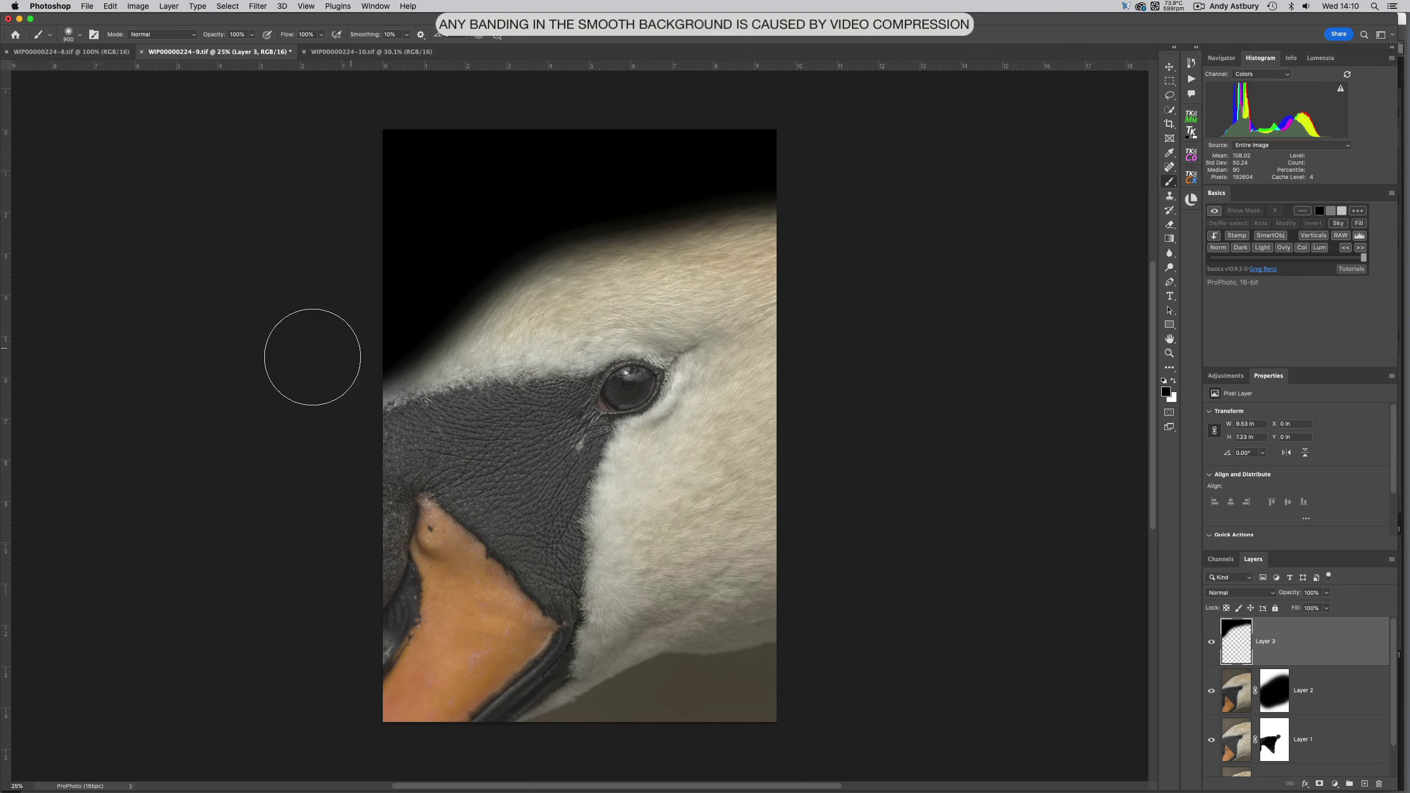
{"action": "left_click", "coordinate": [79, 443]}
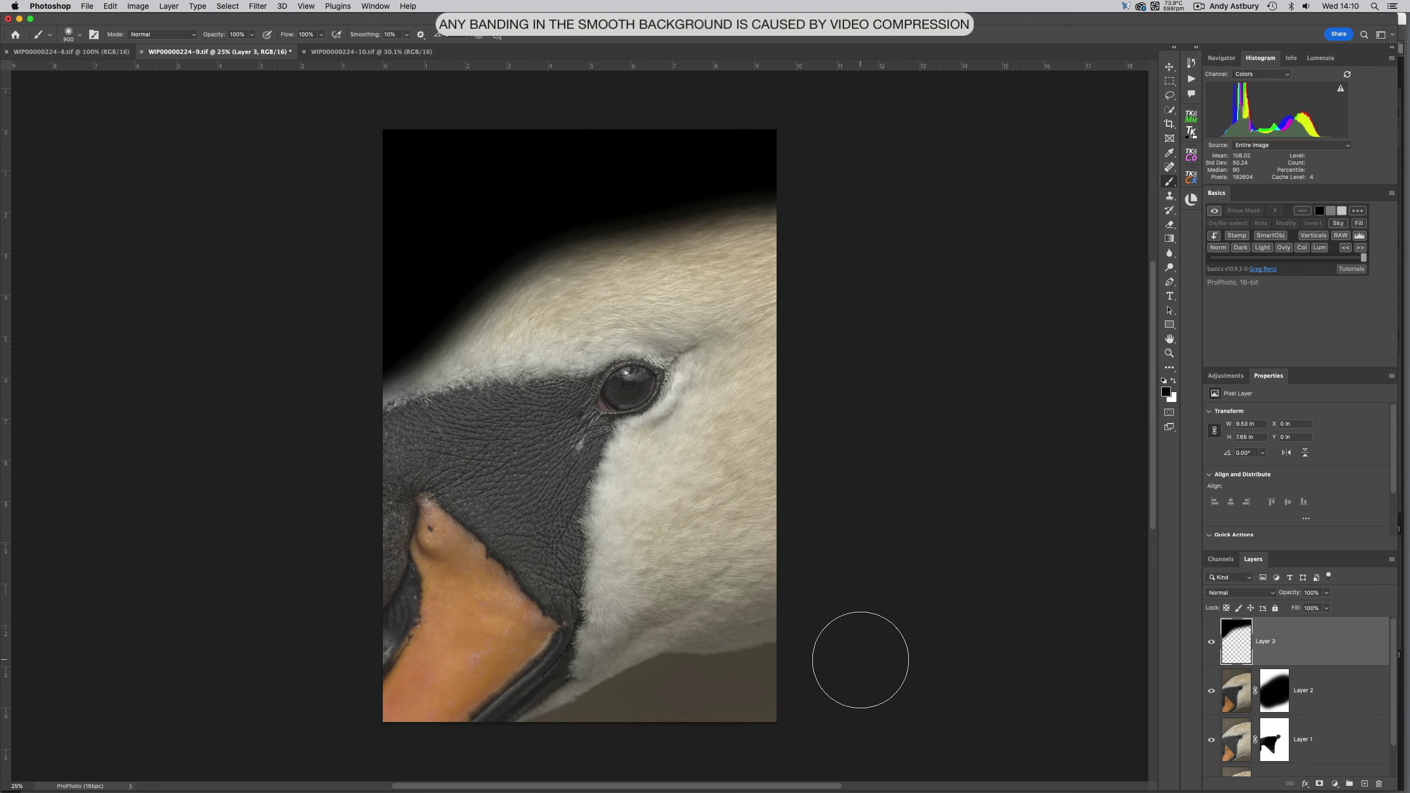
{"action": "mouse_move", "coordinate": [829, 666]}
{"action": "left_mouse_down"}
{"action": "mouse_move", "coordinate": [718, 671]}
{"action": "mouse_move", "coordinate": [497, 746]}
{"action": "mouse_move", "coordinate": [645, 709]}
{"action": "mouse_move", "coordinate": [808, 702]}
{"action": "mouse_move", "coordinate": [793, 645]}
{"action": "left_mouse_up"}
{"action": "mouse_move", "coordinate": [766, 635]}
{"action": "left_mouse_down"}
{"action": "mouse_move", "coordinate": [647, 714]}
{"action": "mouse_move", "coordinate": [433, 745]}
{"action": "mouse_move", "coordinate": [455, 733]}
{"action": "mouse_move", "coordinate": [382, 711]}
{"action": "mouse_move", "coordinate": [323, 645]}
{"action": "left_mouse_up"}
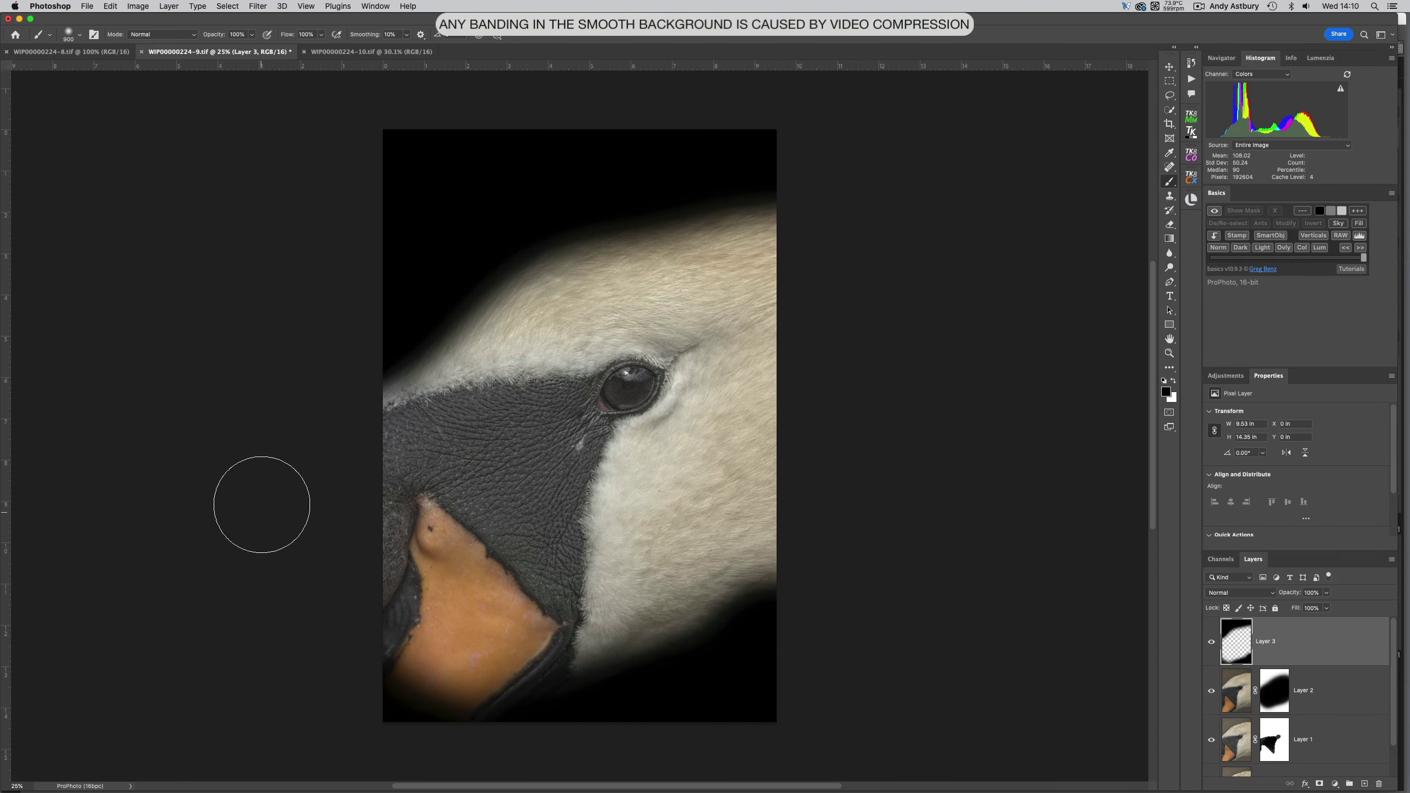
{"action": "left_click", "coordinate": [788, 176]}
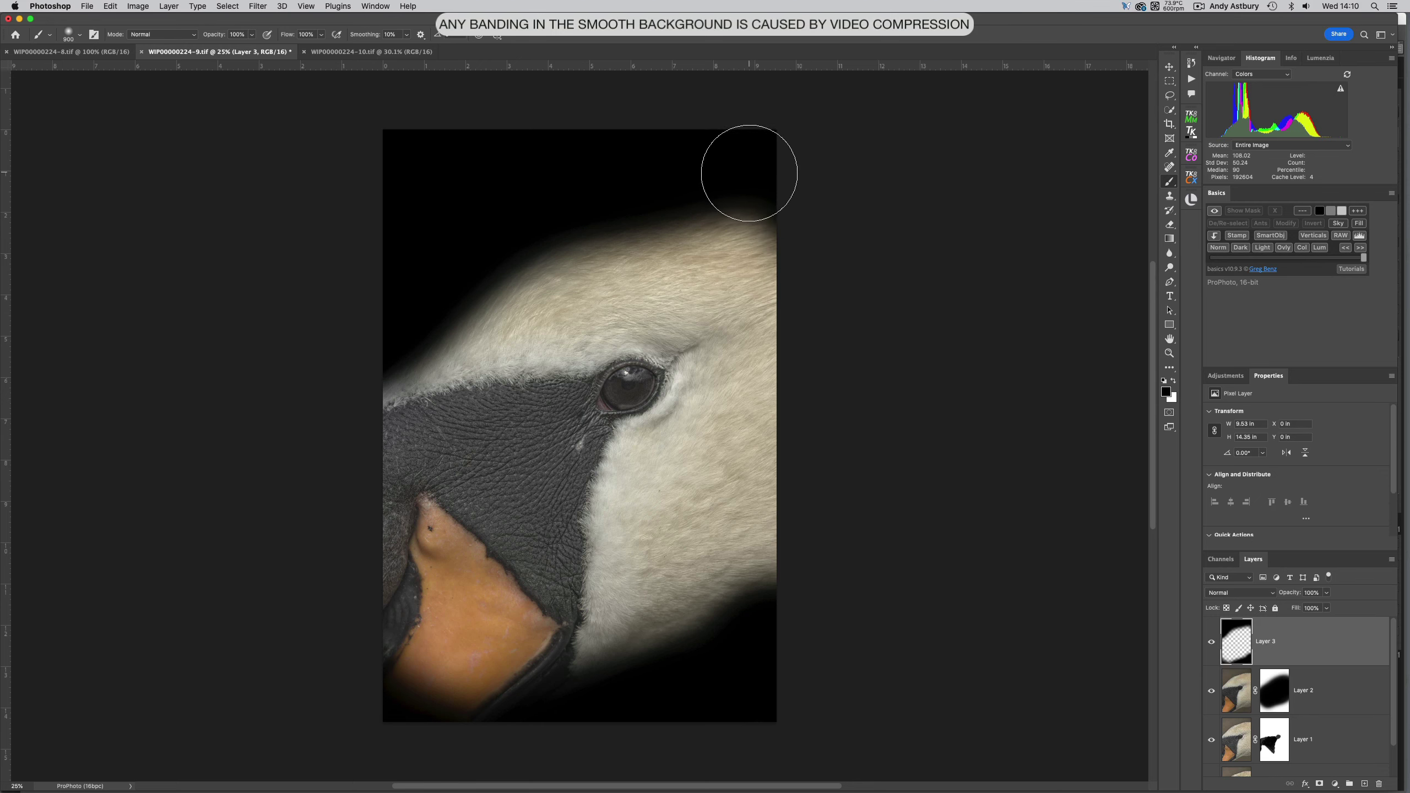
{"action": "left_click", "coordinate": [746, 168]}
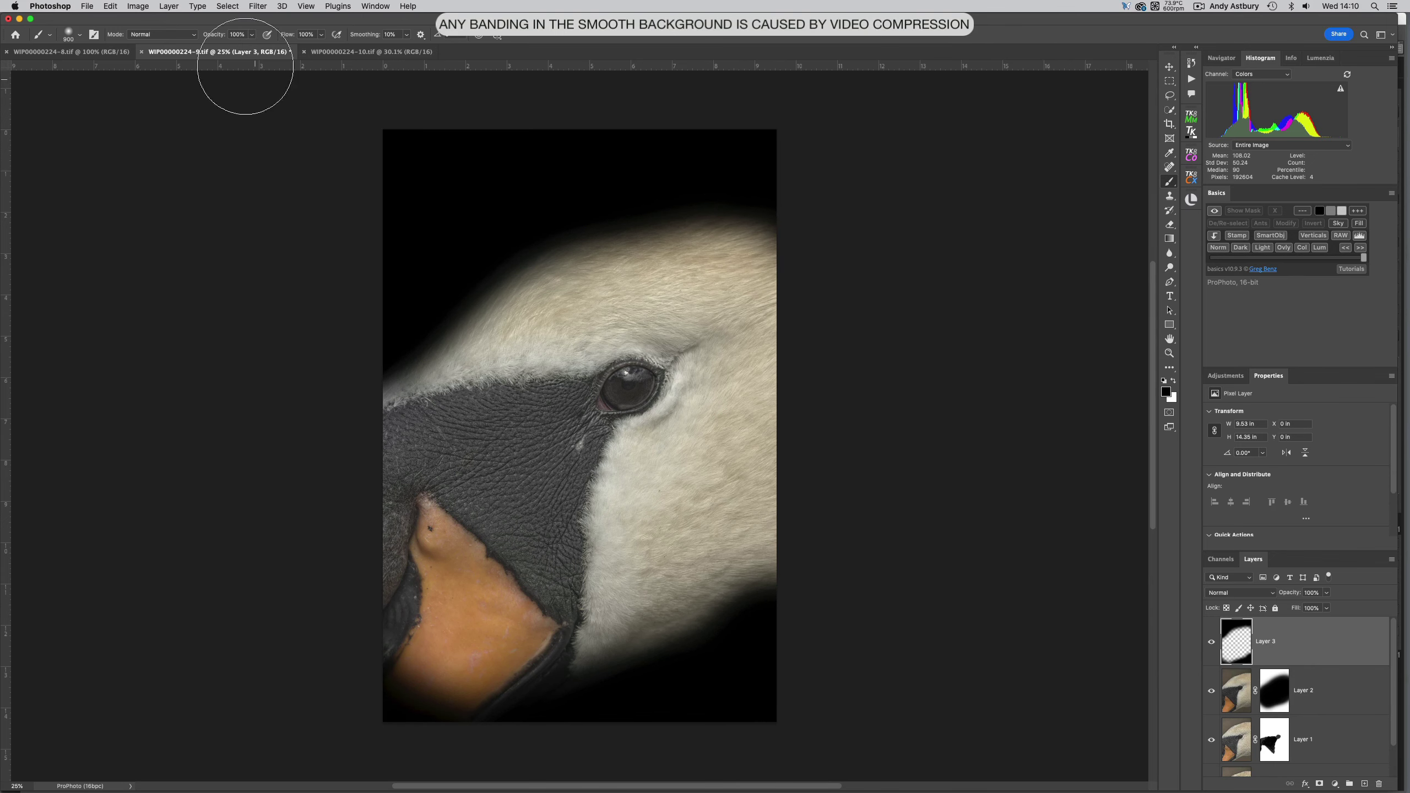
Step: Apply a Gaussian Blur with a radius of 623.8 pixels to the black paint on Layer 3
{"action": "left_click", "coordinate": [257, 8]}
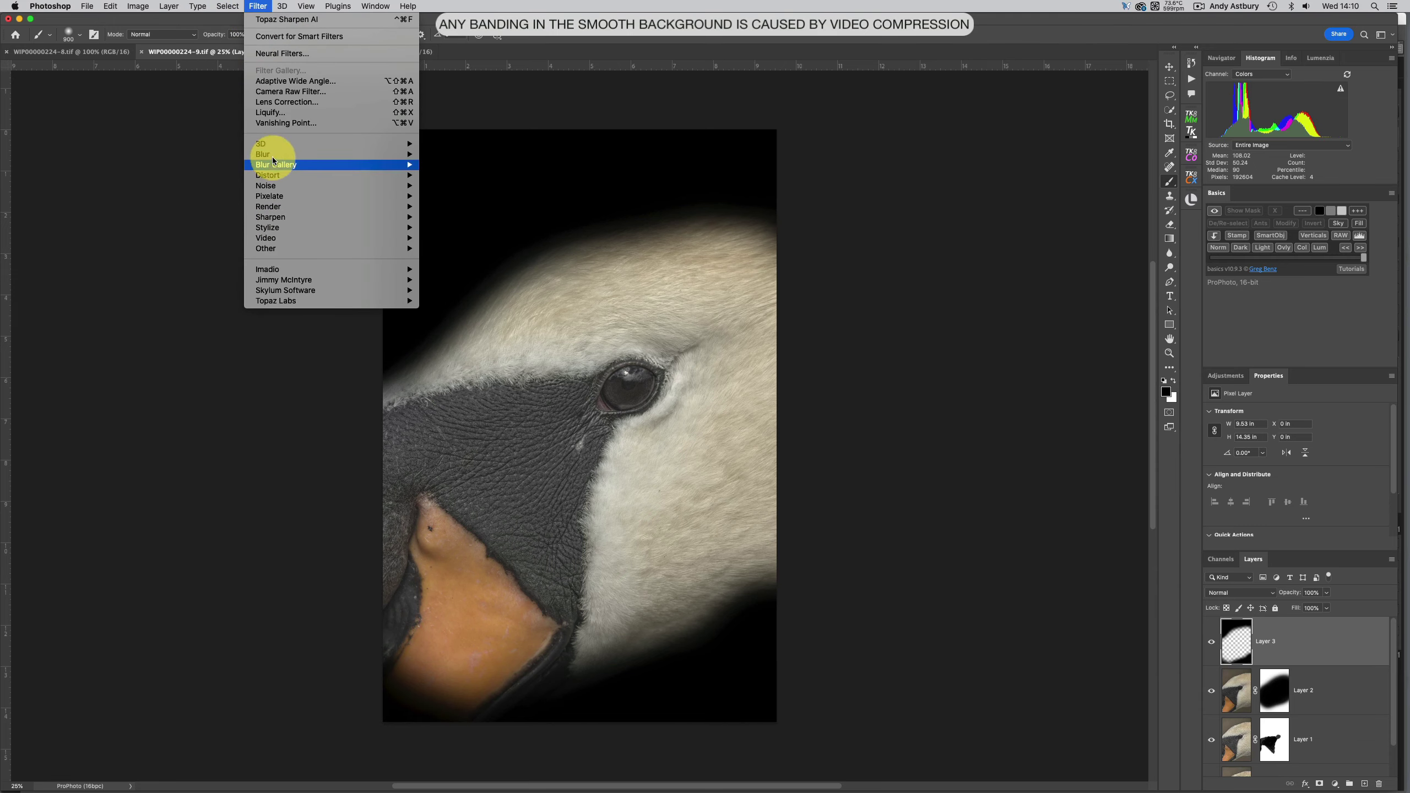
{"action": "mouse_move", "coordinate": [274, 157]}
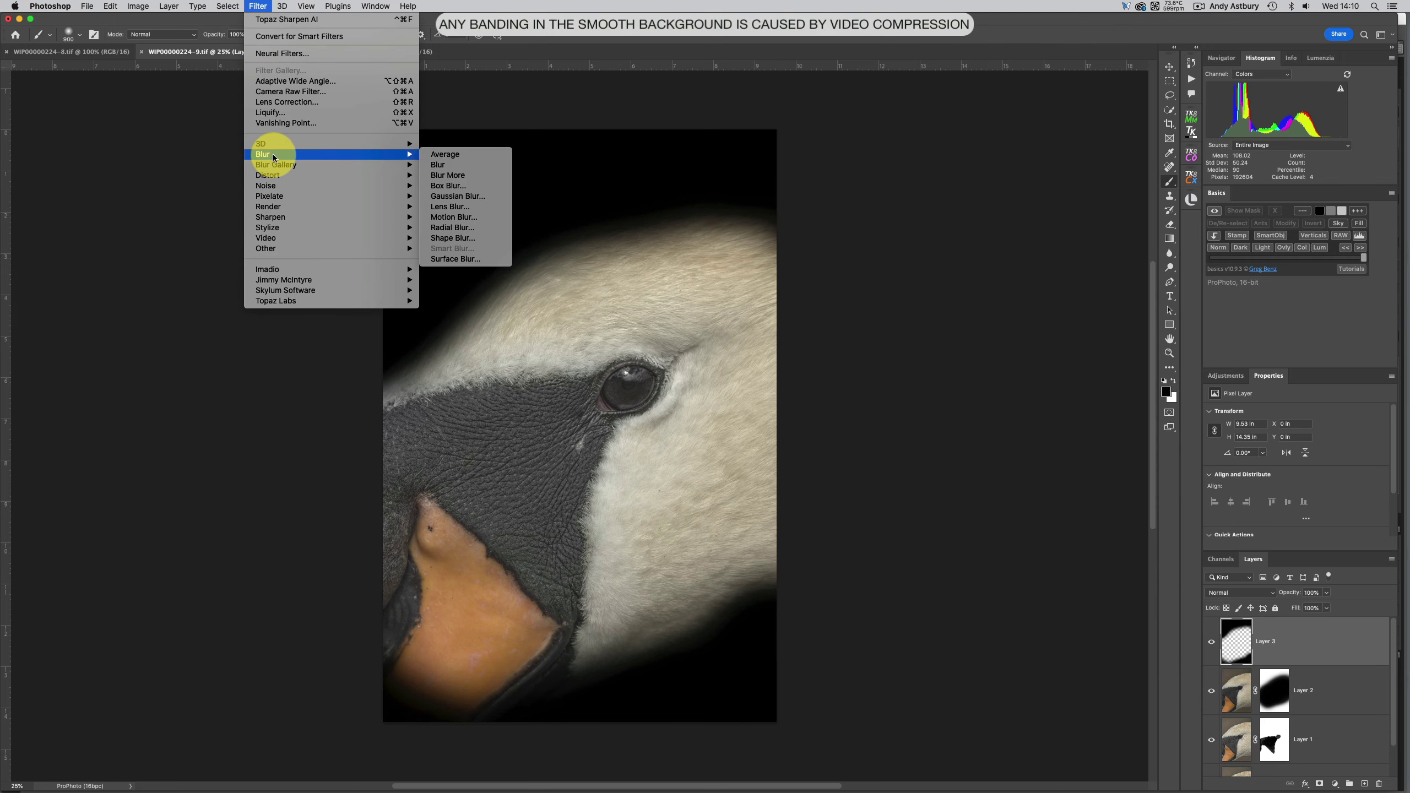
{"action": "left_click", "coordinate": [450, 198]}
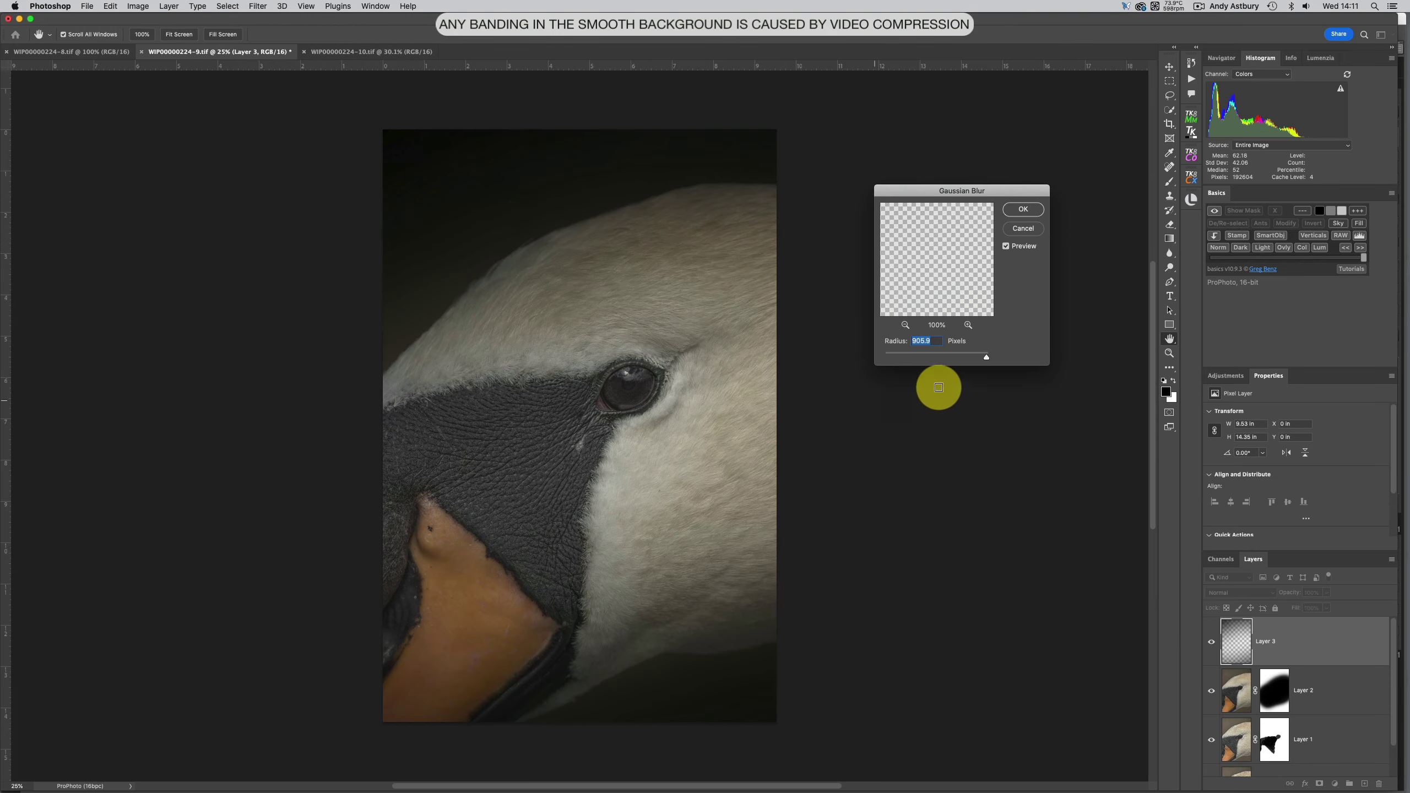
{"action": "left_click_drag", "start_coordinate": [987, 356], "coordinate": [977, 370]}
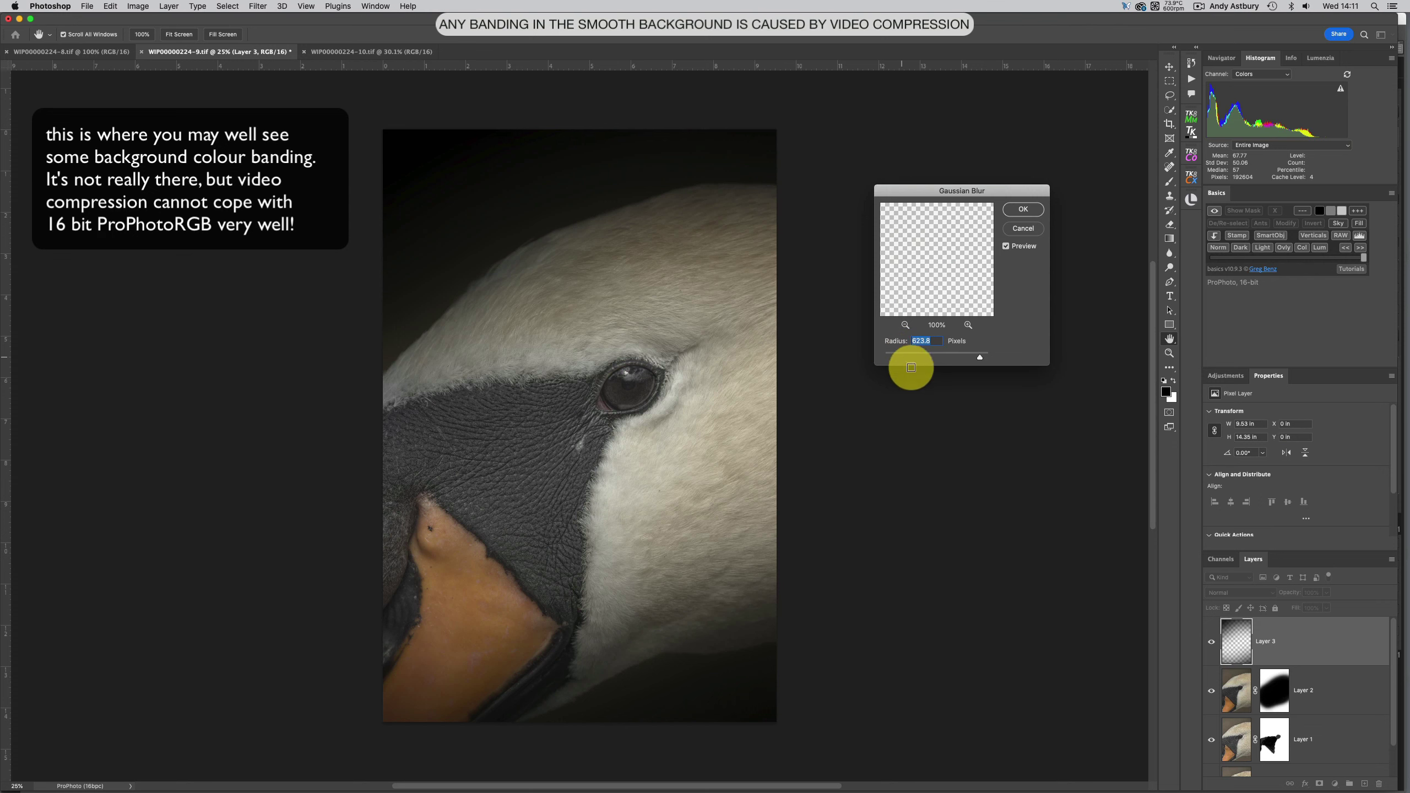
{"action": "left_click", "coordinate": [1008, 210]}
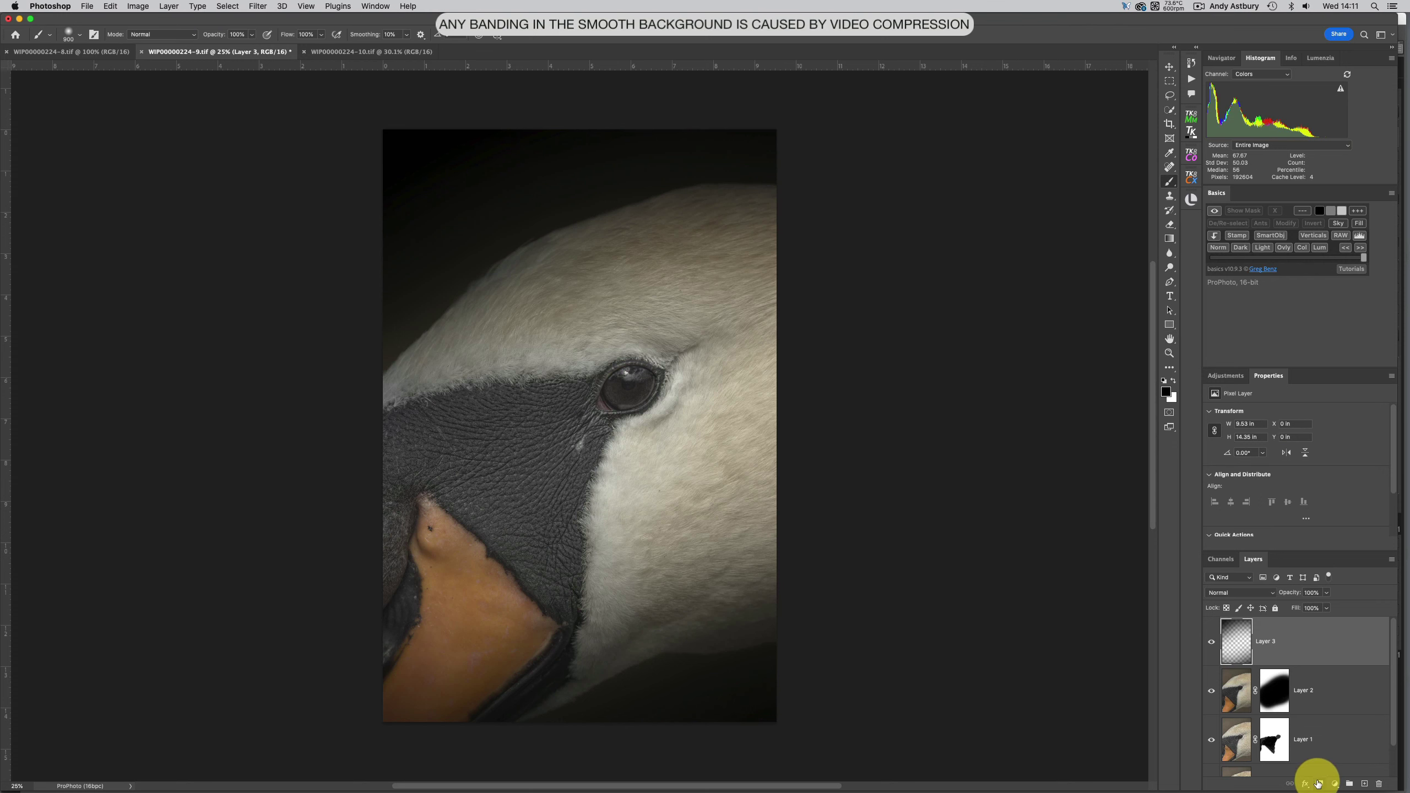
Step: Add a white mask to Layer 3 and paint black on it over the swan's head, eye, cheek and dark facial skin
{"action": "left_click", "coordinate": [1319, 783]}
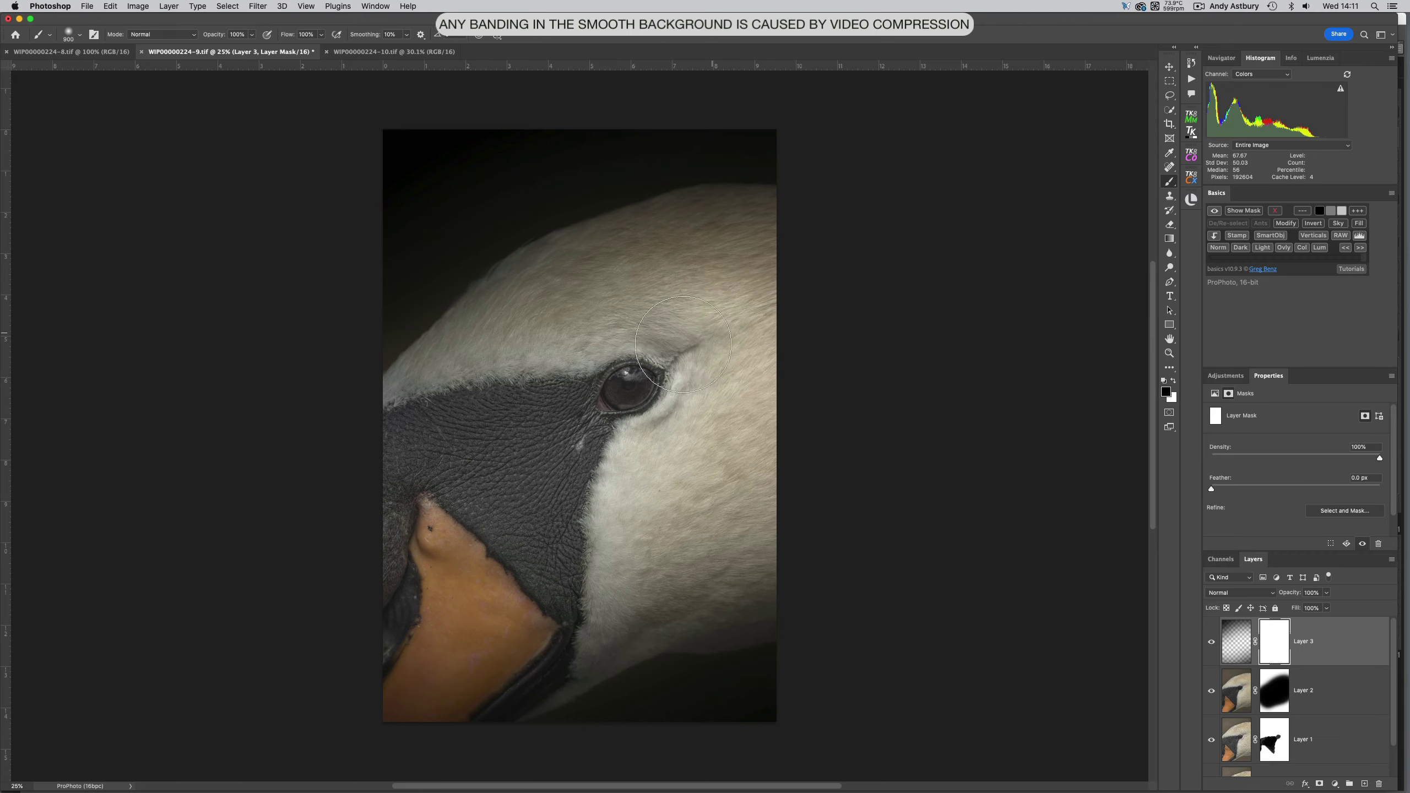
{"action": "mouse_move", "coordinate": [711, 329]}
{"action": "left_mouse_down"}
{"action": "mouse_move", "coordinate": [749, 284]}
{"action": "mouse_move", "coordinate": [665, 386]}
{"action": "mouse_move", "coordinate": [648, 352]}
{"action": "mouse_move", "coordinate": [613, 362]}
{"action": "mouse_move", "coordinate": [507, 454]}
{"action": "mouse_move", "coordinate": [552, 482]}
{"action": "mouse_move", "coordinate": [564, 532]}
{"action": "mouse_move", "coordinate": [705, 471]}
{"action": "left_mouse_up"}
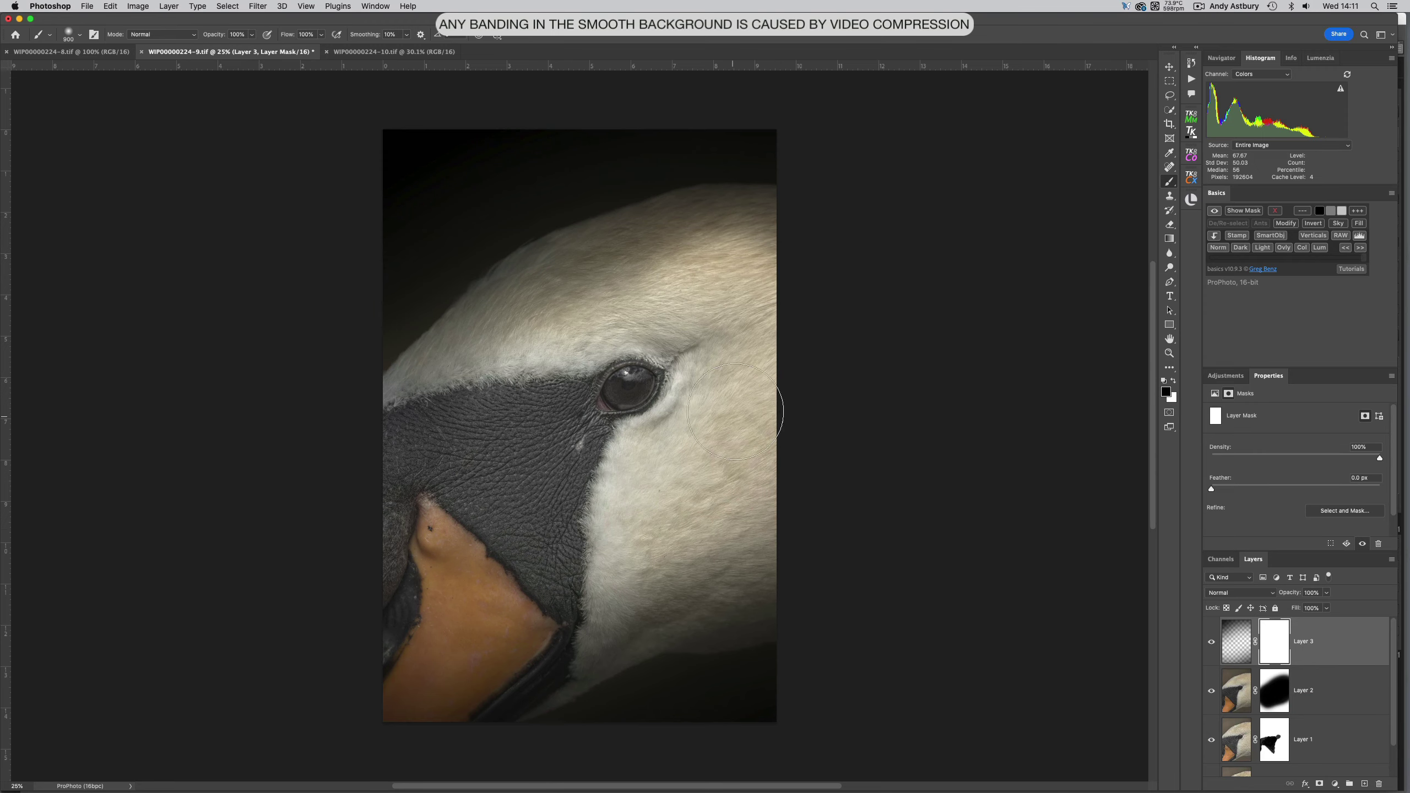
{"action": "mouse_move", "coordinate": [675, 410]}
{"action": "left_mouse_down"}
{"action": "mouse_move", "coordinate": [616, 410]}
{"action": "mouse_move", "coordinate": [669, 374]}
{"action": "mouse_move", "coordinate": [682, 344]}
{"action": "mouse_move", "coordinate": [566, 412]}
{"action": "mouse_move", "coordinate": [577, 448]}
{"action": "mouse_move", "coordinate": [467, 489]}
{"action": "mouse_move", "coordinate": [476, 468]}
{"action": "mouse_move", "coordinate": [527, 442]}
{"action": "mouse_move", "coordinate": [557, 518]}
{"action": "mouse_move", "coordinate": [476, 476]}
{"action": "mouse_move", "coordinate": [453, 512]}
{"action": "mouse_move", "coordinate": [544, 559]}
{"action": "mouse_move", "coordinate": [510, 575]}
{"action": "mouse_move", "coordinate": [538, 537]}
{"action": "left_mouse_up"}
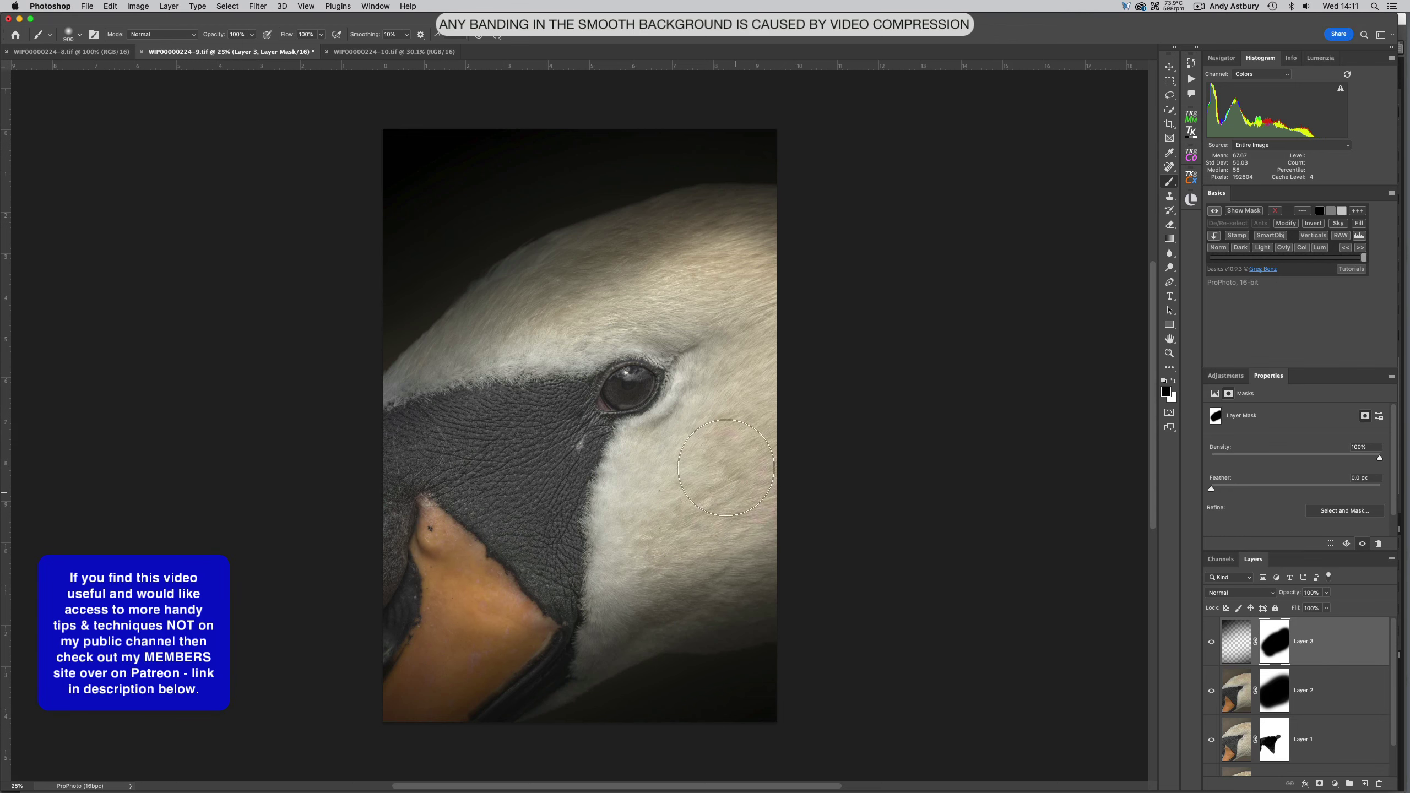
{"action": "mouse_move", "coordinate": [698, 331]}
{"action": "left_mouse_down"}
{"action": "mouse_move", "coordinate": [711, 273]}
{"action": "mouse_move", "coordinate": [633, 293]}
{"action": "mouse_move", "coordinate": [564, 327]}
{"action": "mouse_move", "coordinate": [510, 426]}
{"action": "left_mouse_up"}
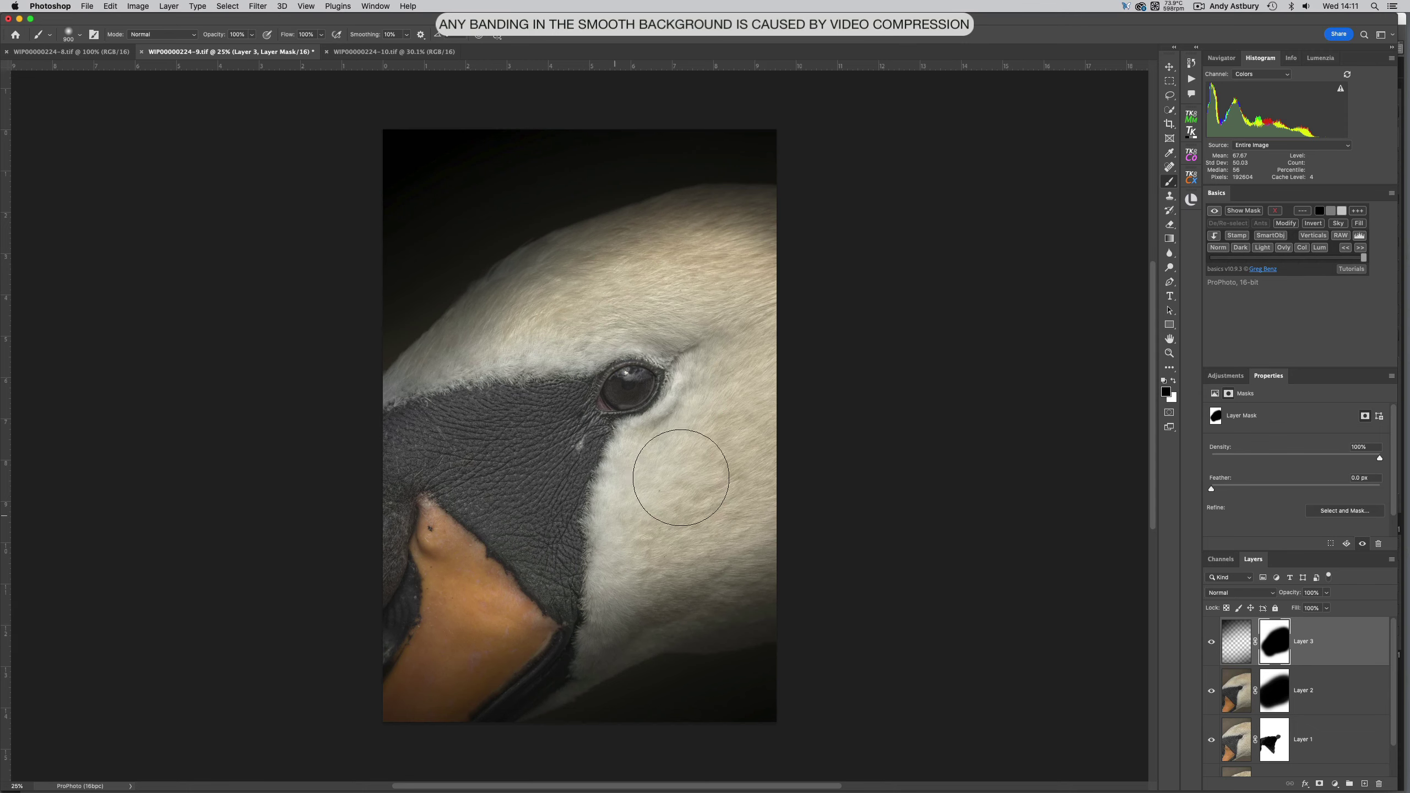
{"action": "left_click", "coordinate": [741, 410]}
Step: Feather Layer 3's mask by 169.7 px and set the layer's opacity to 80%
{"action": "left_click_drag", "start_coordinate": [1212, 490], "coordinate": [1224, 489]}
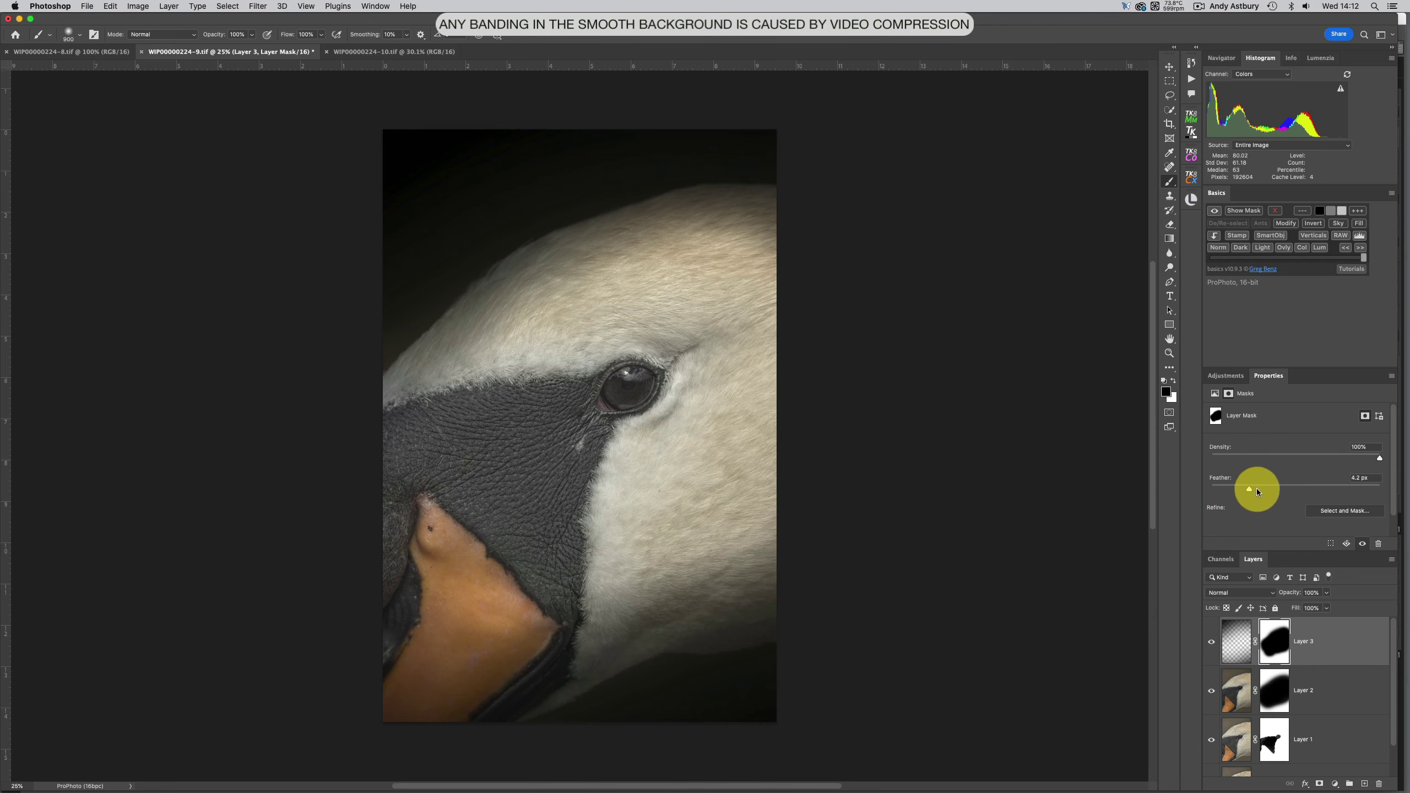
{"action": "mouse_move", "coordinate": [1317, 493]}
{"action": "left_mouse_down"}
{"action": "mouse_move", "coordinate": [1345, 493]}
{"action": "mouse_move", "coordinate": [1327, 493]}
{"action": "left_mouse_up"}
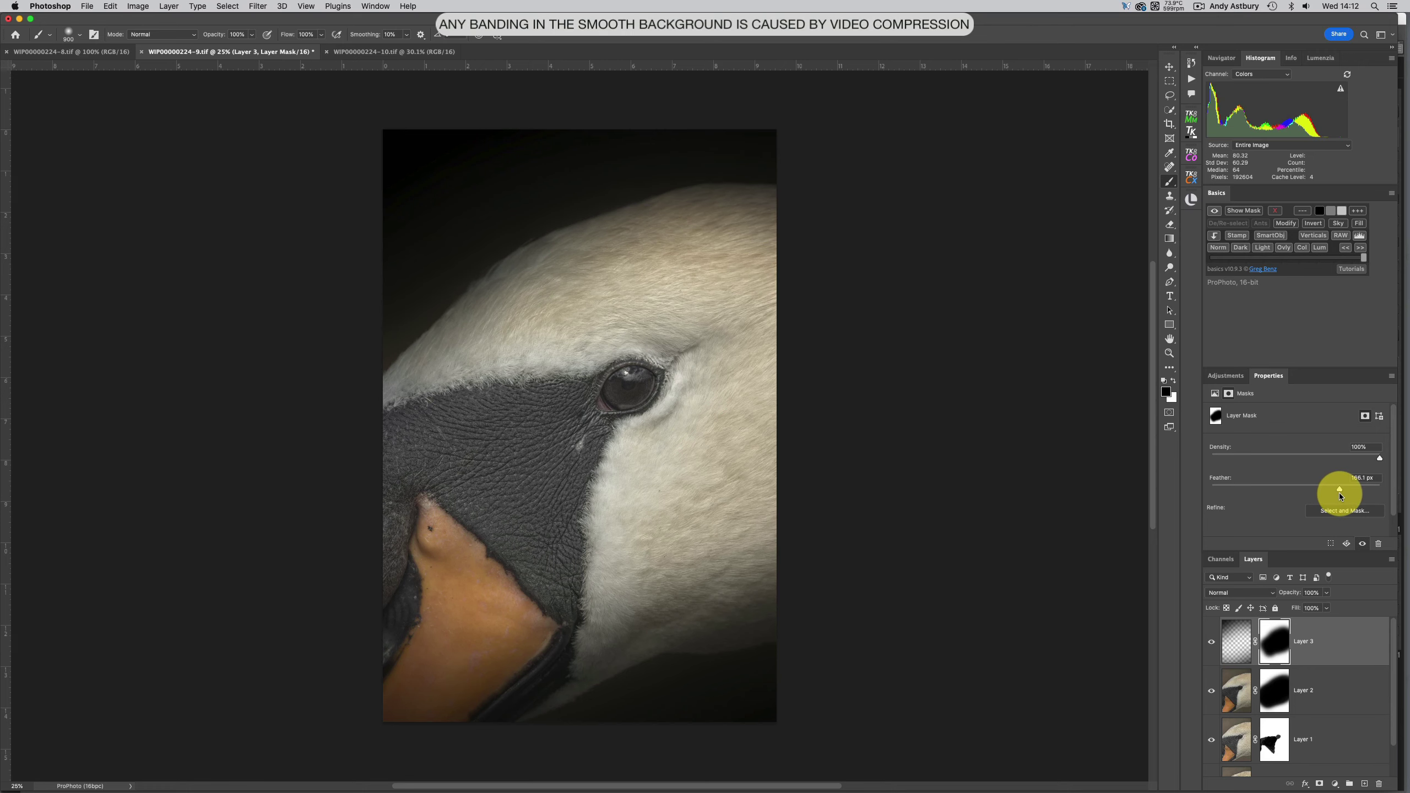
{"action": "left_click_drag", "start_coordinate": [1339, 491], "coordinate": [1341, 492]}
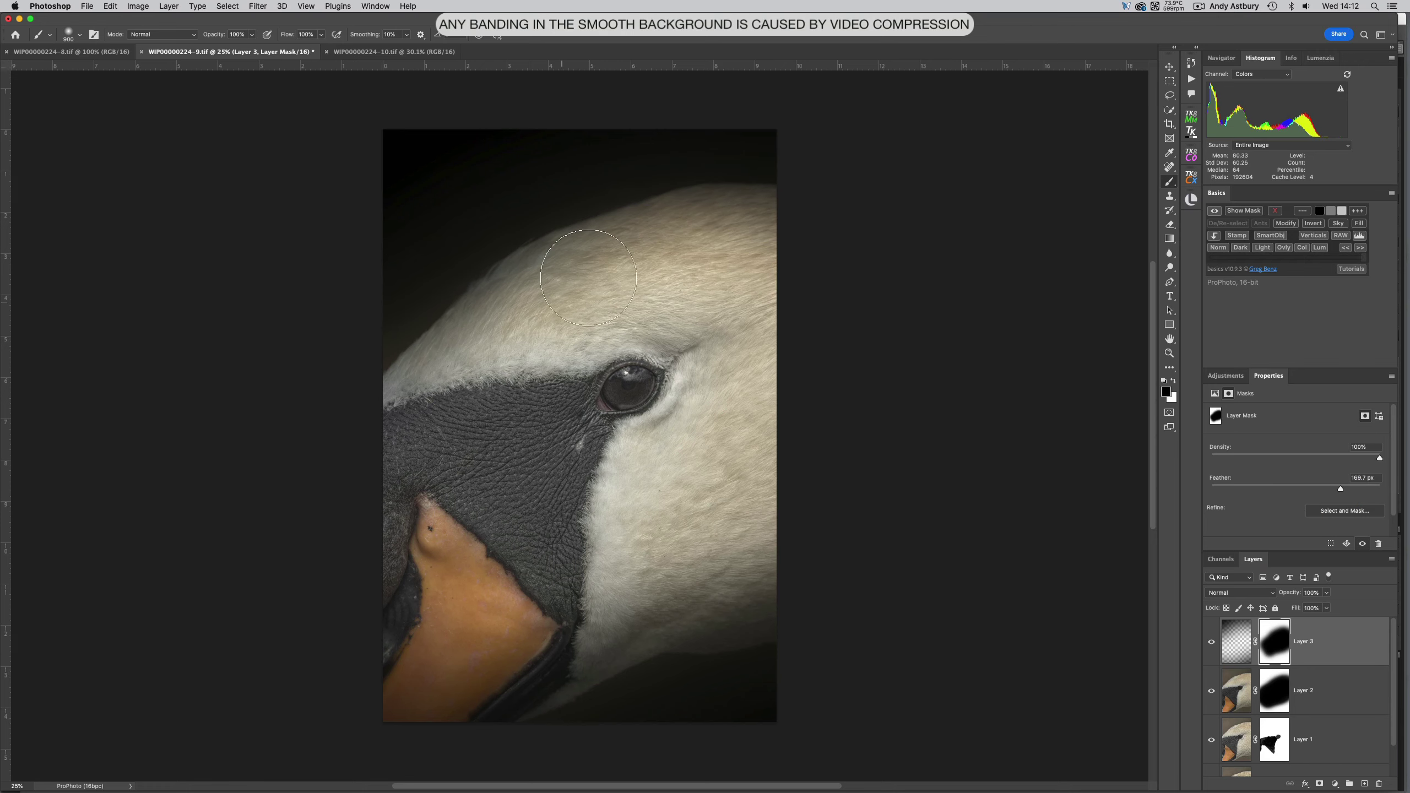
{"action": "left_click", "coordinate": [1328, 593]}
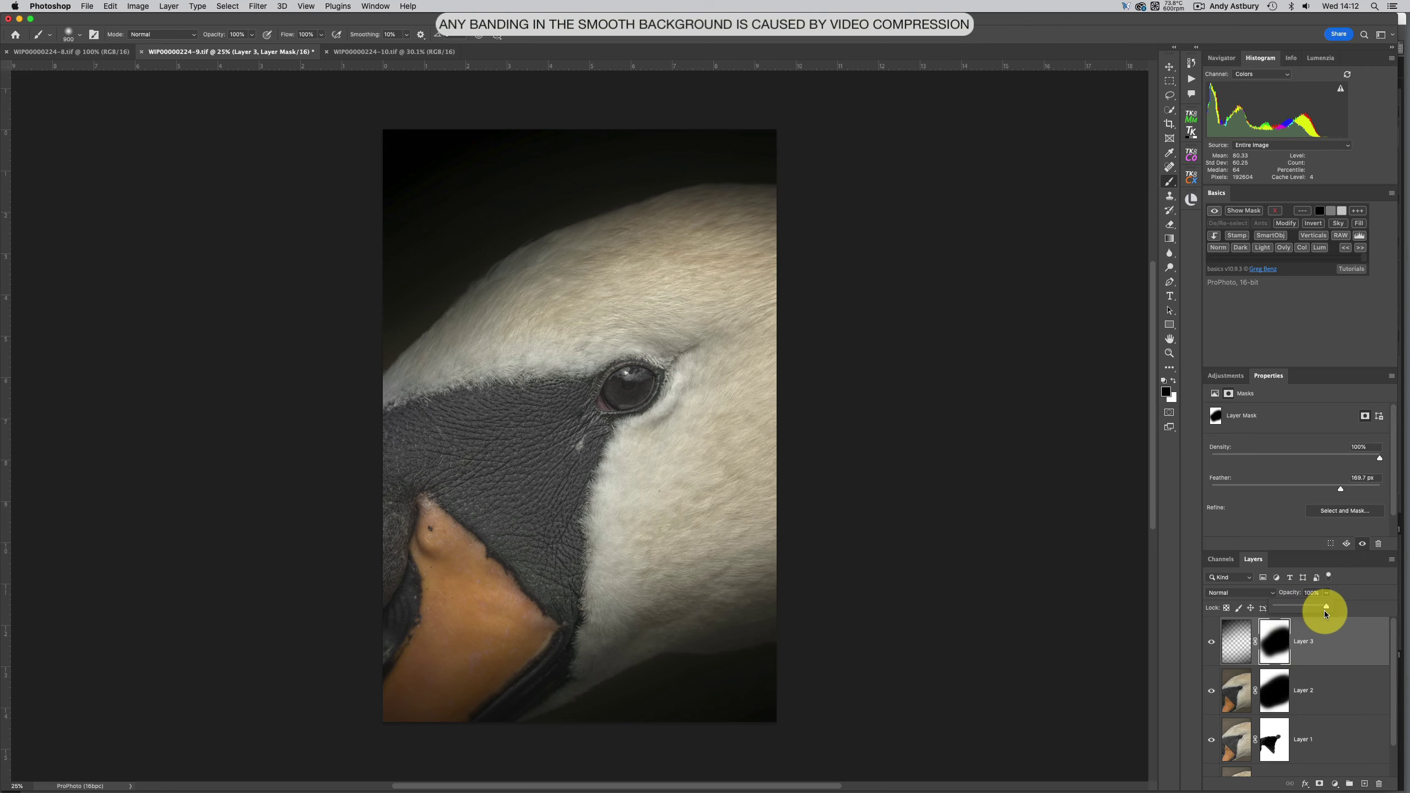
{"action": "left_click_drag", "start_coordinate": [1326, 607], "coordinate": [1318, 607]}
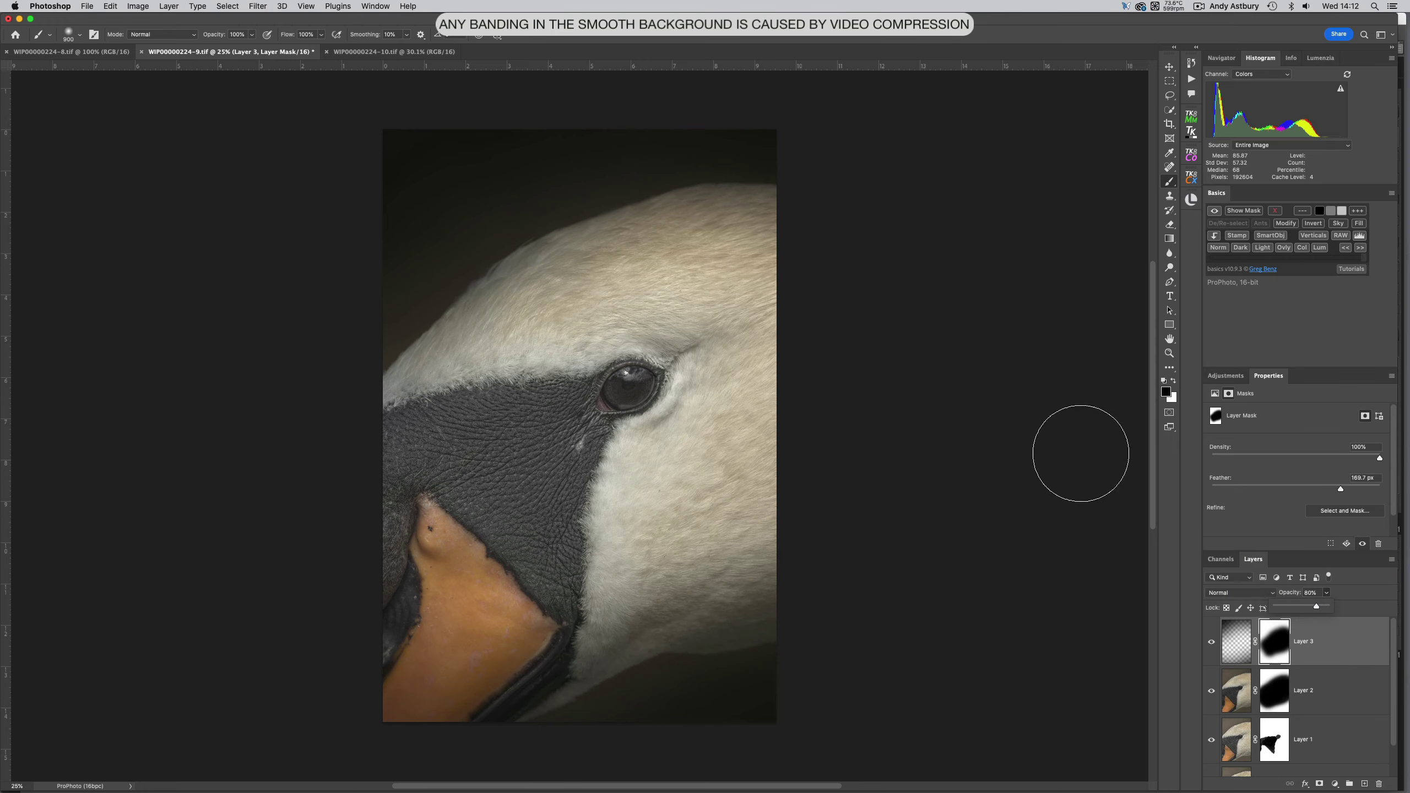
Step: Inspect the eye and skin detail at 100%, and review the sharpening, demosaicing and capture sharpening settings in RawTherapee
{"action": "double_click", "coordinate": [1169, 354]}
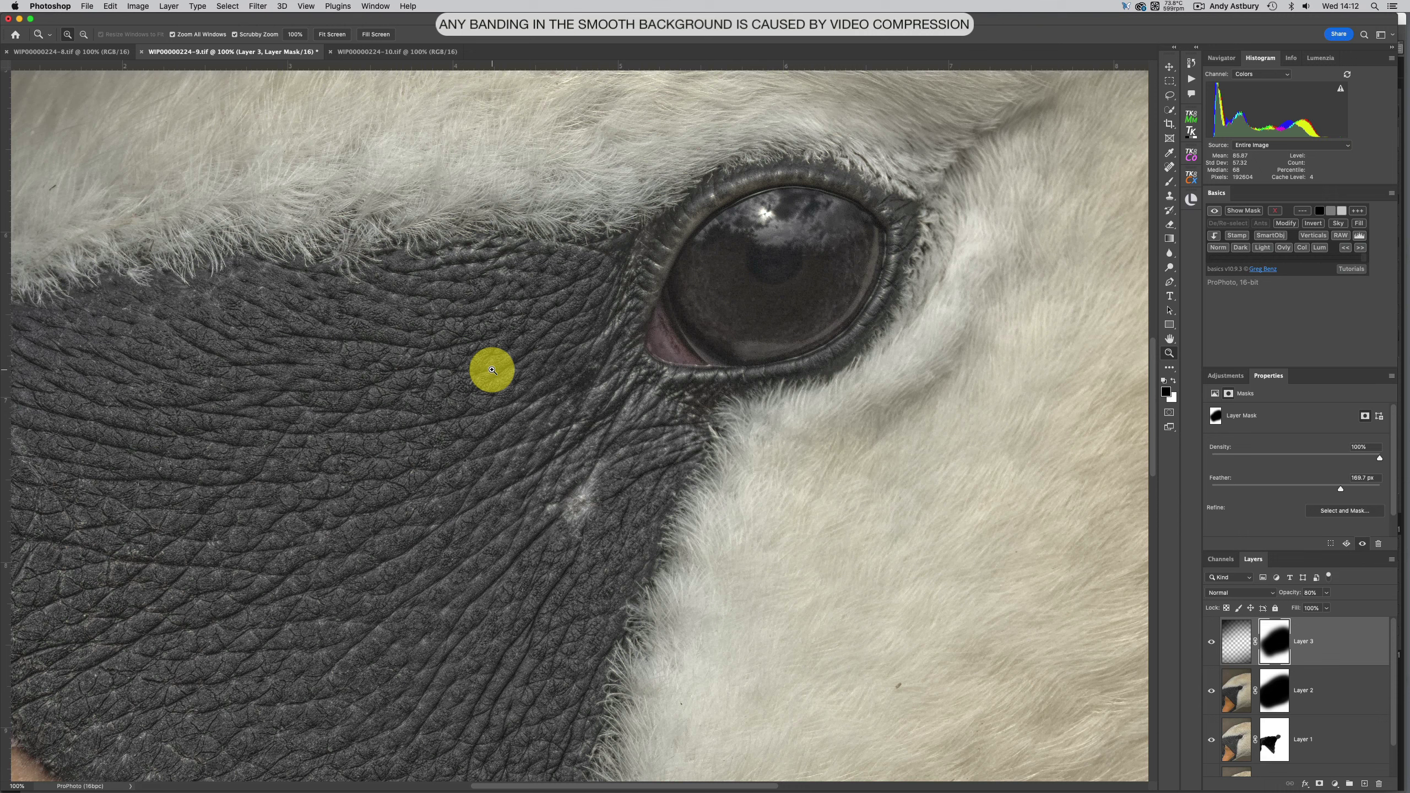
{"action": "mouse_move", "coordinate": [413, 789]}
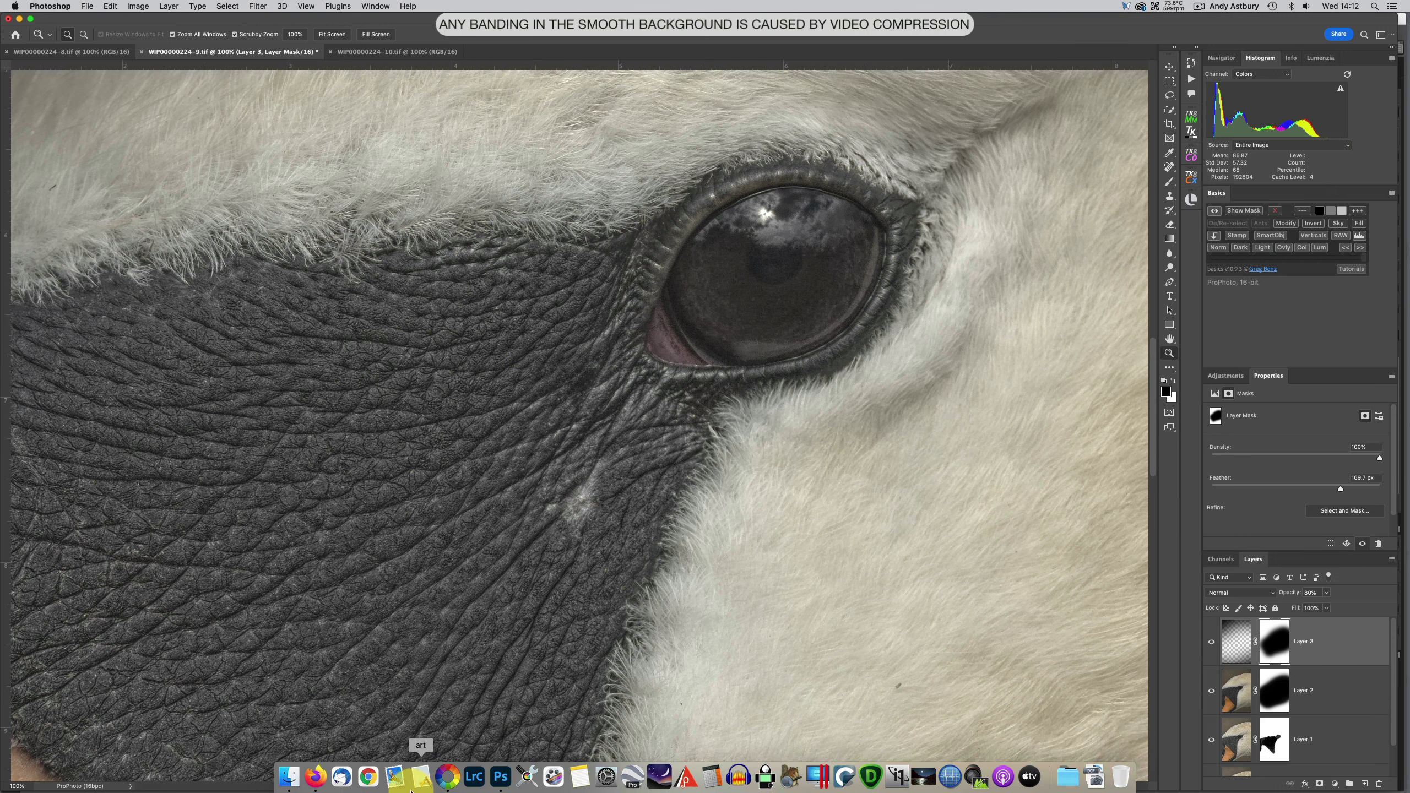
{"action": "left_click", "coordinate": [449, 777]}
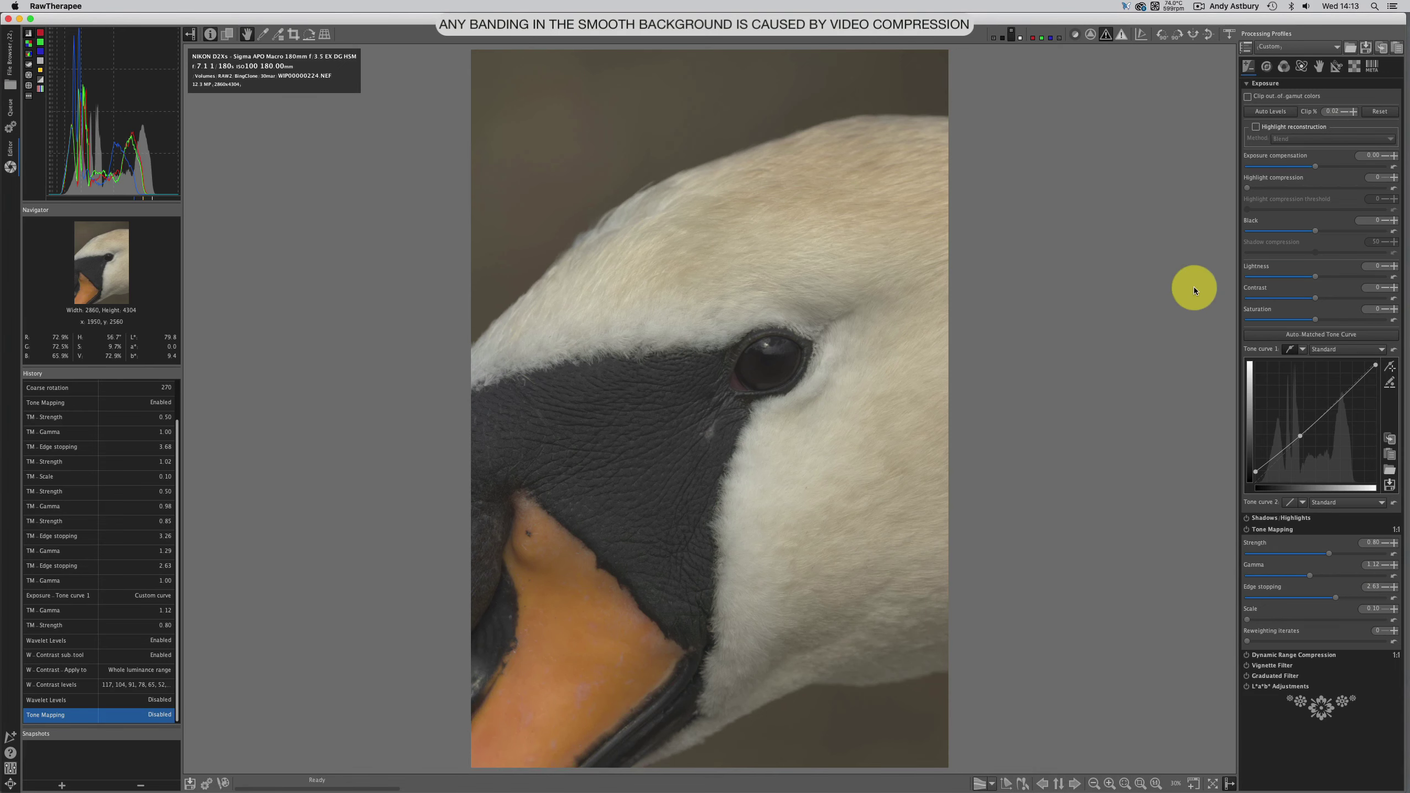
{"action": "left_click", "coordinate": [1266, 67]}
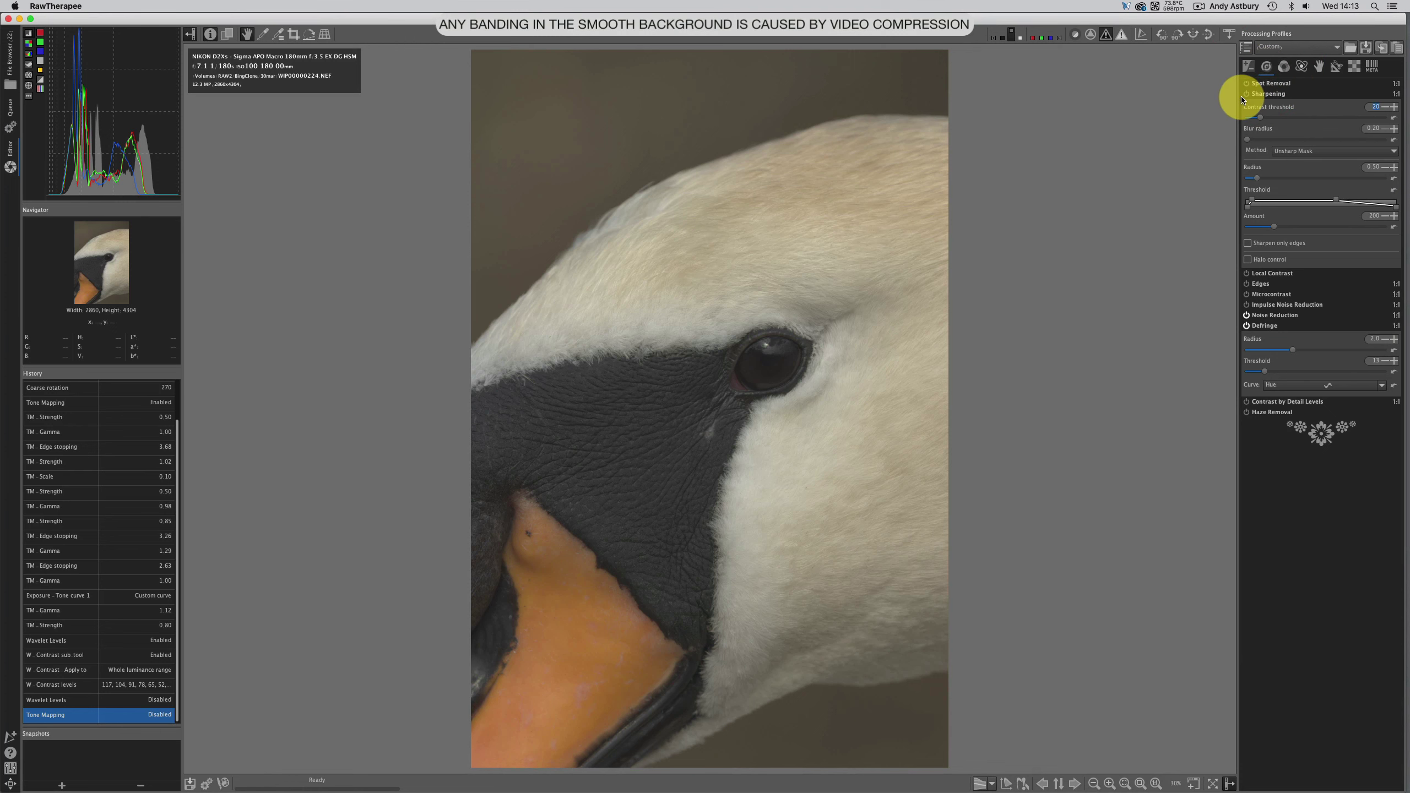
{"action": "left_click", "coordinate": [1351, 67]}
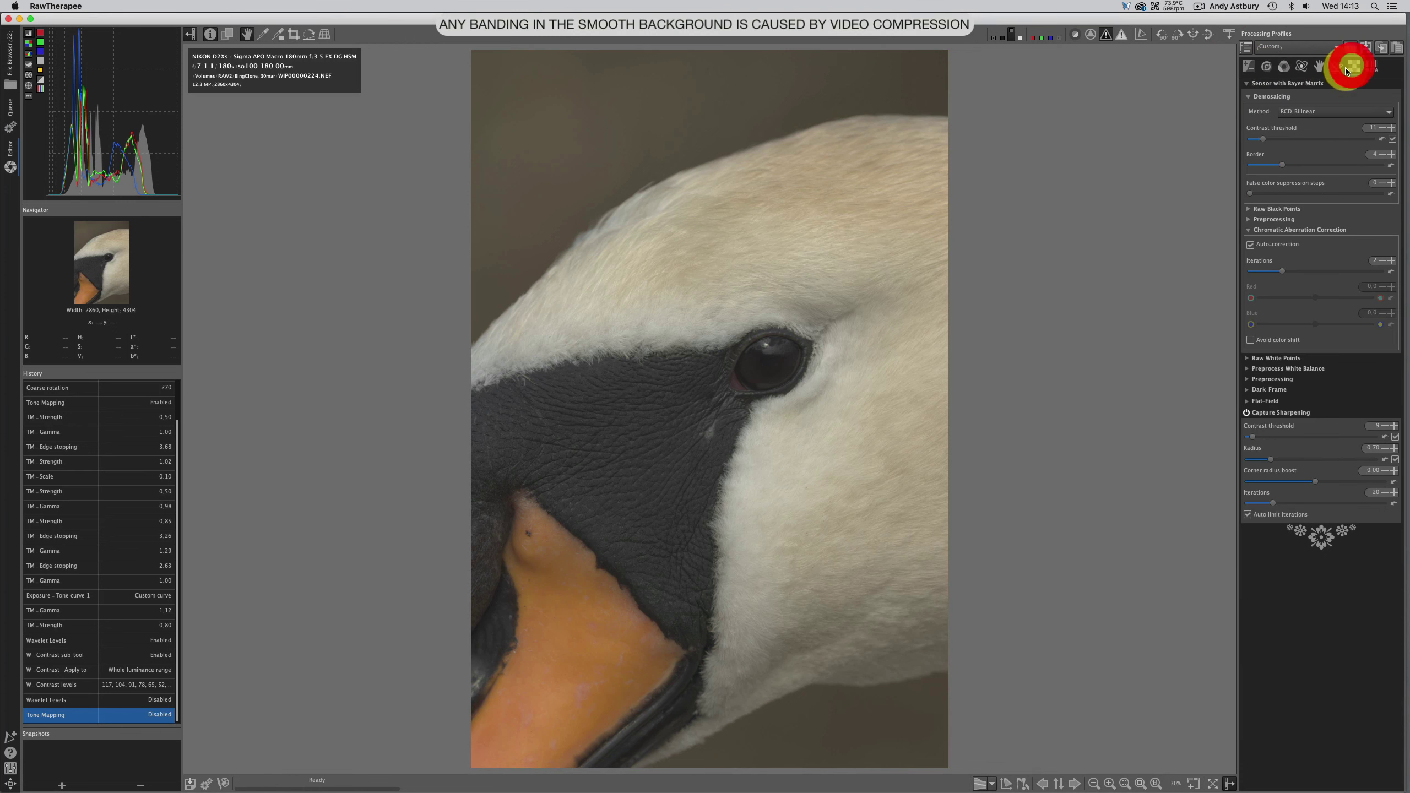
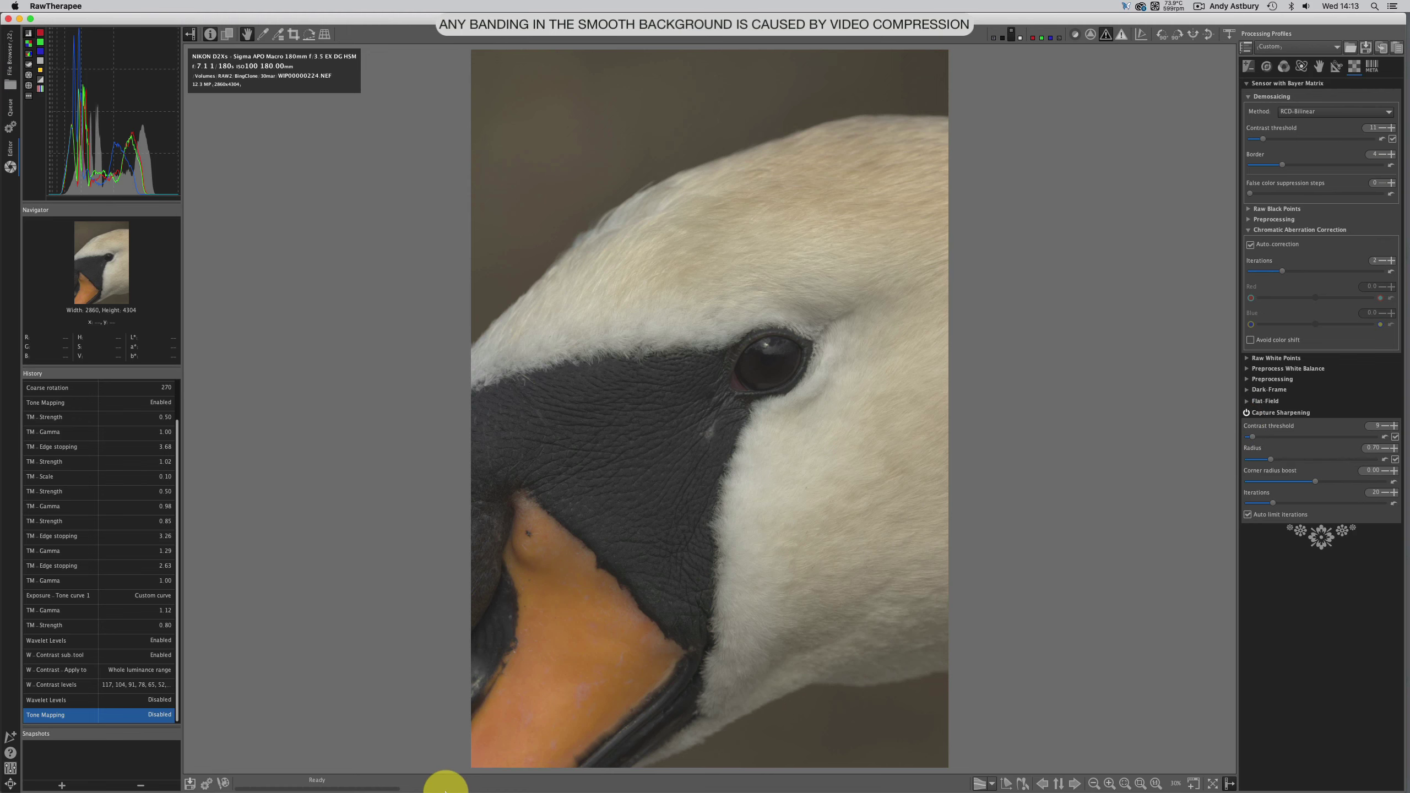
Step: Return to Photoshop and stamp all visible layers into a merged layer at the top of the stack
{"action": "mouse_move", "coordinate": [446, 788]}
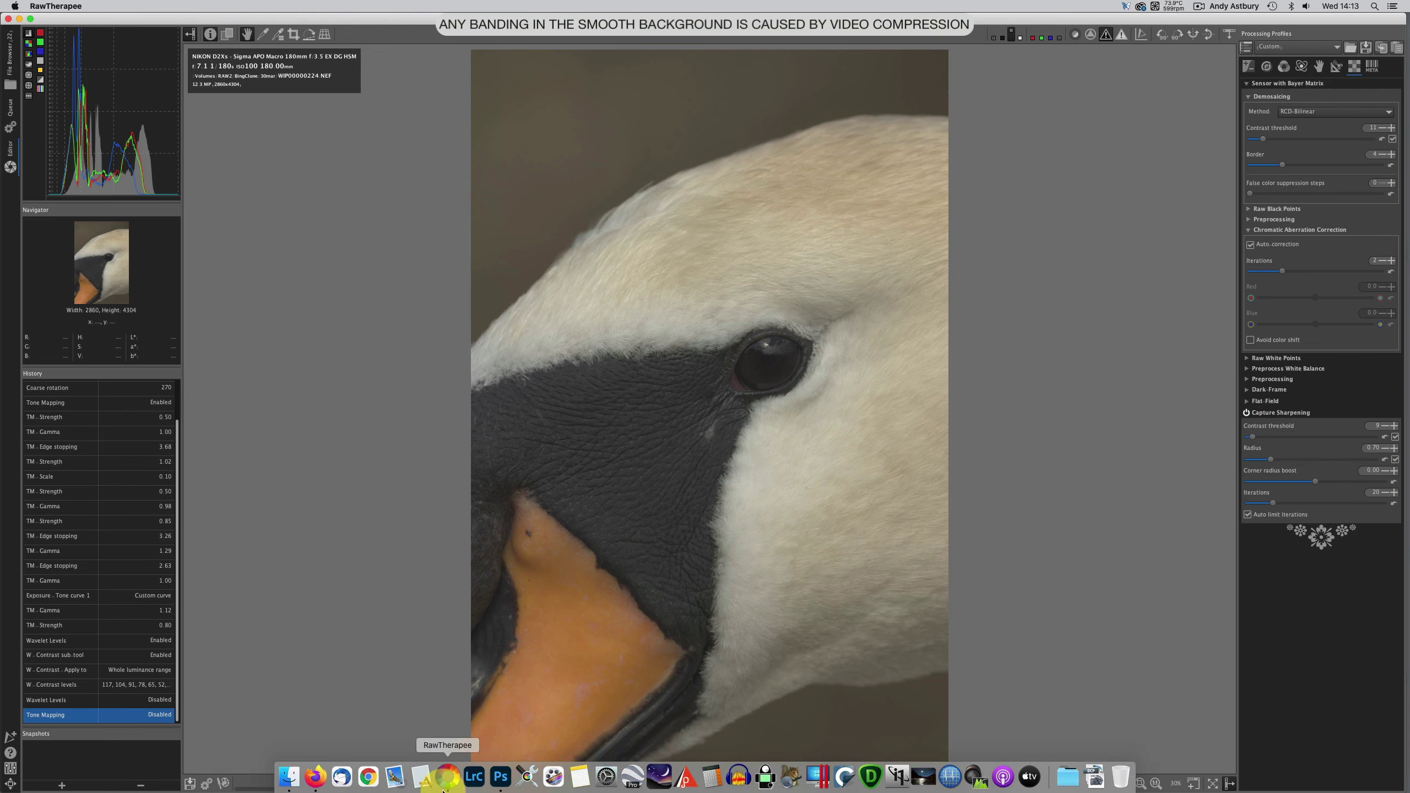
{"action": "left_click", "coordinate": [503, 782]}
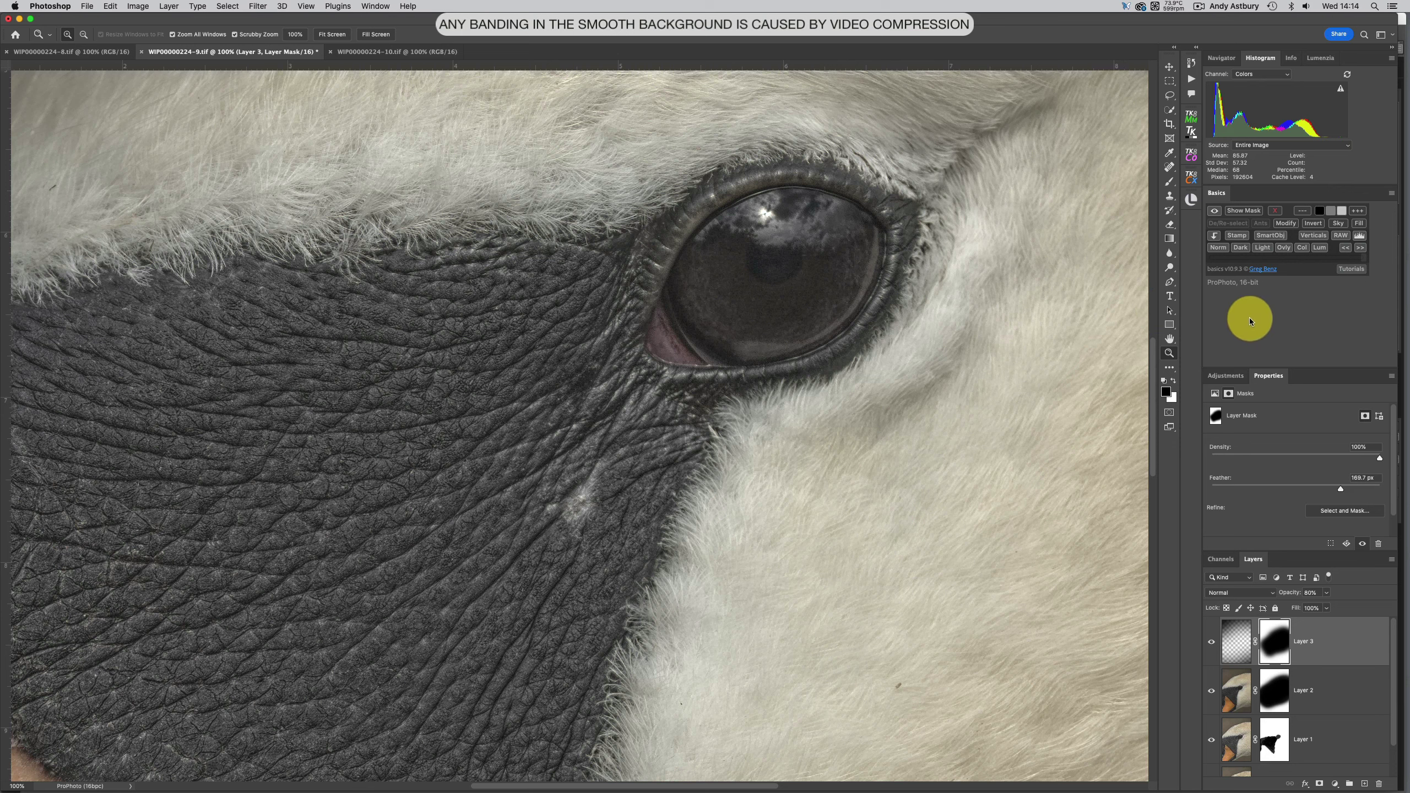
{"action": "left_click", "coordinate": [1237, 237]}
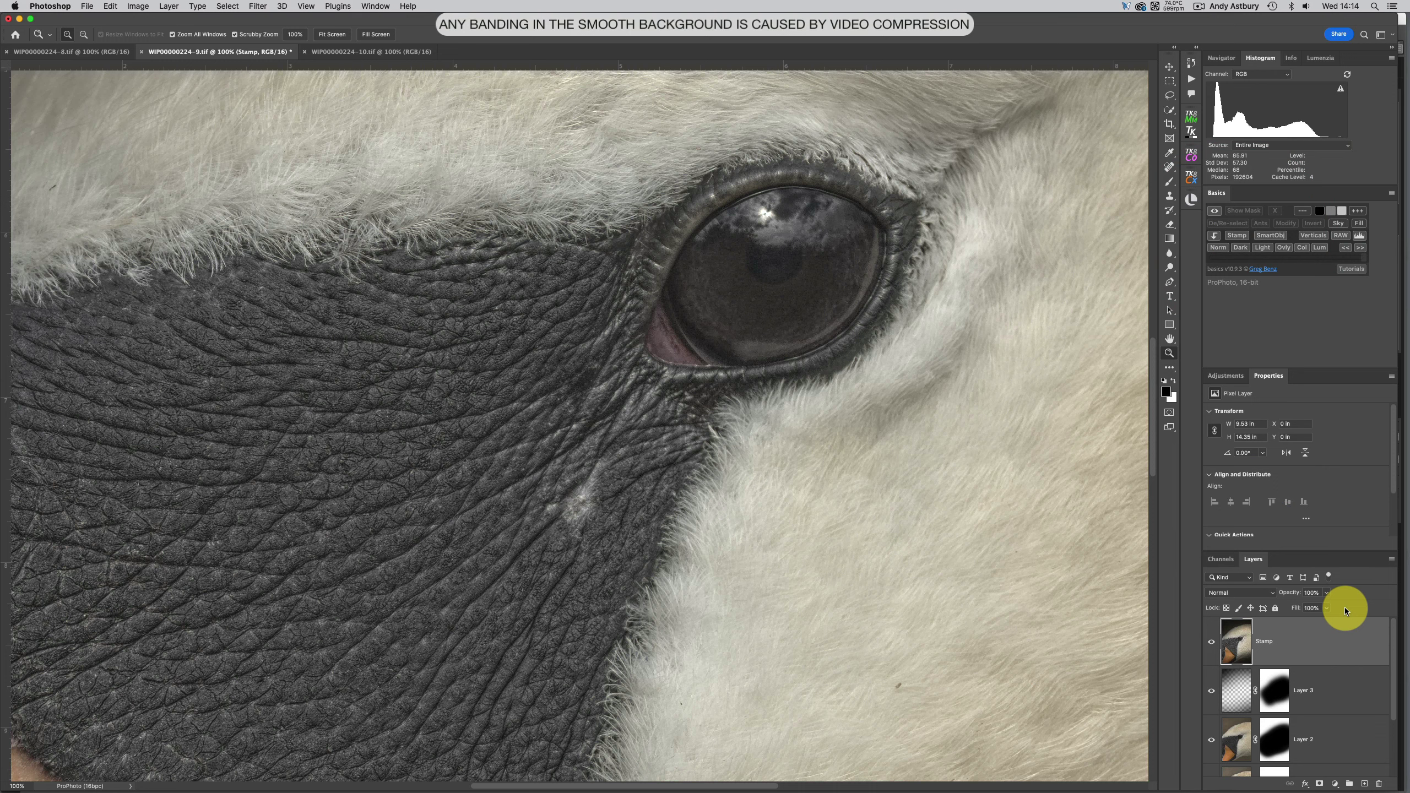
{"action": "key", "text": "shift+alt"}
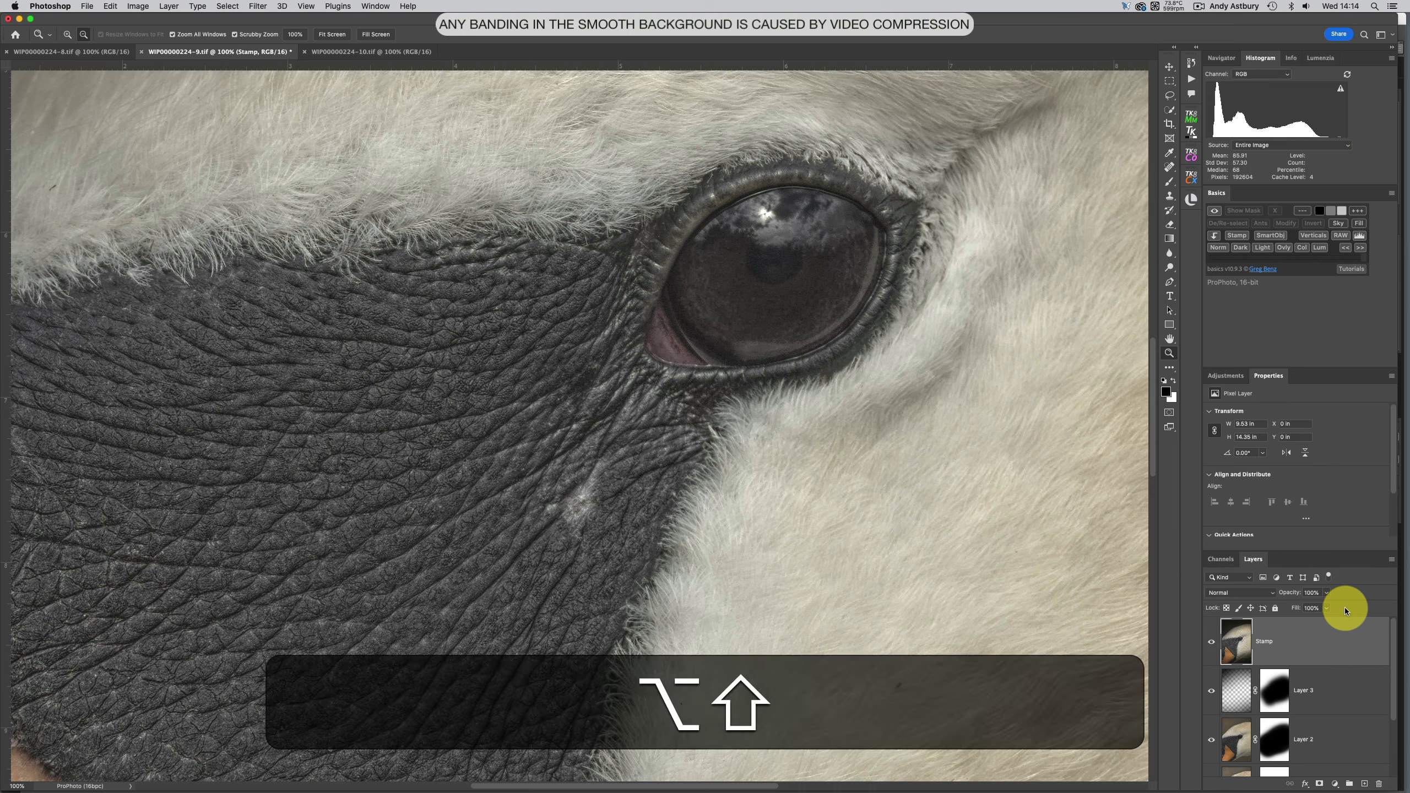
{"action": "key", "text": "super"}
{"action": "key", "text": "super+shift+alt+e"}
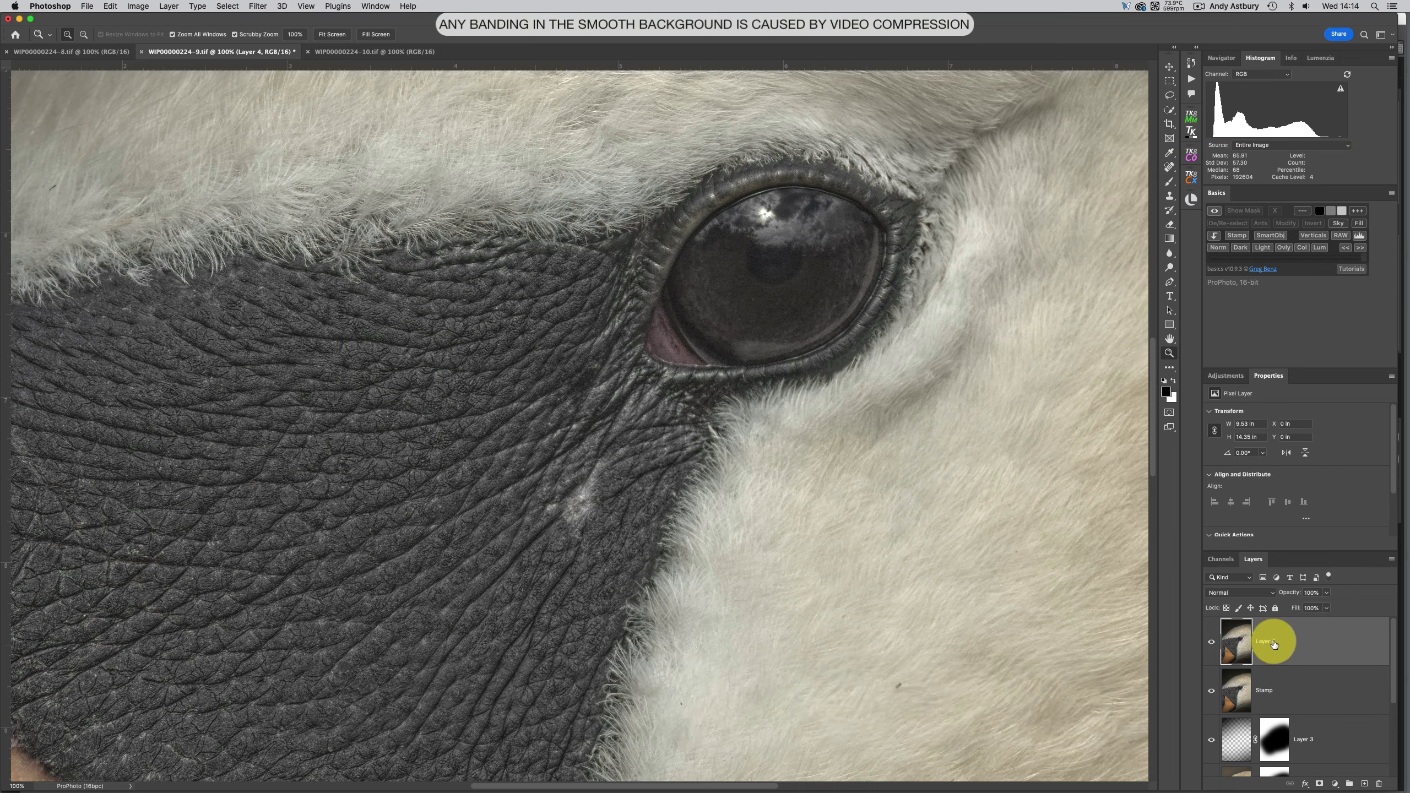
{"action": "left_click_drag", "start_coordinate": [1271, 646], "coordinate": [1380, 784]}
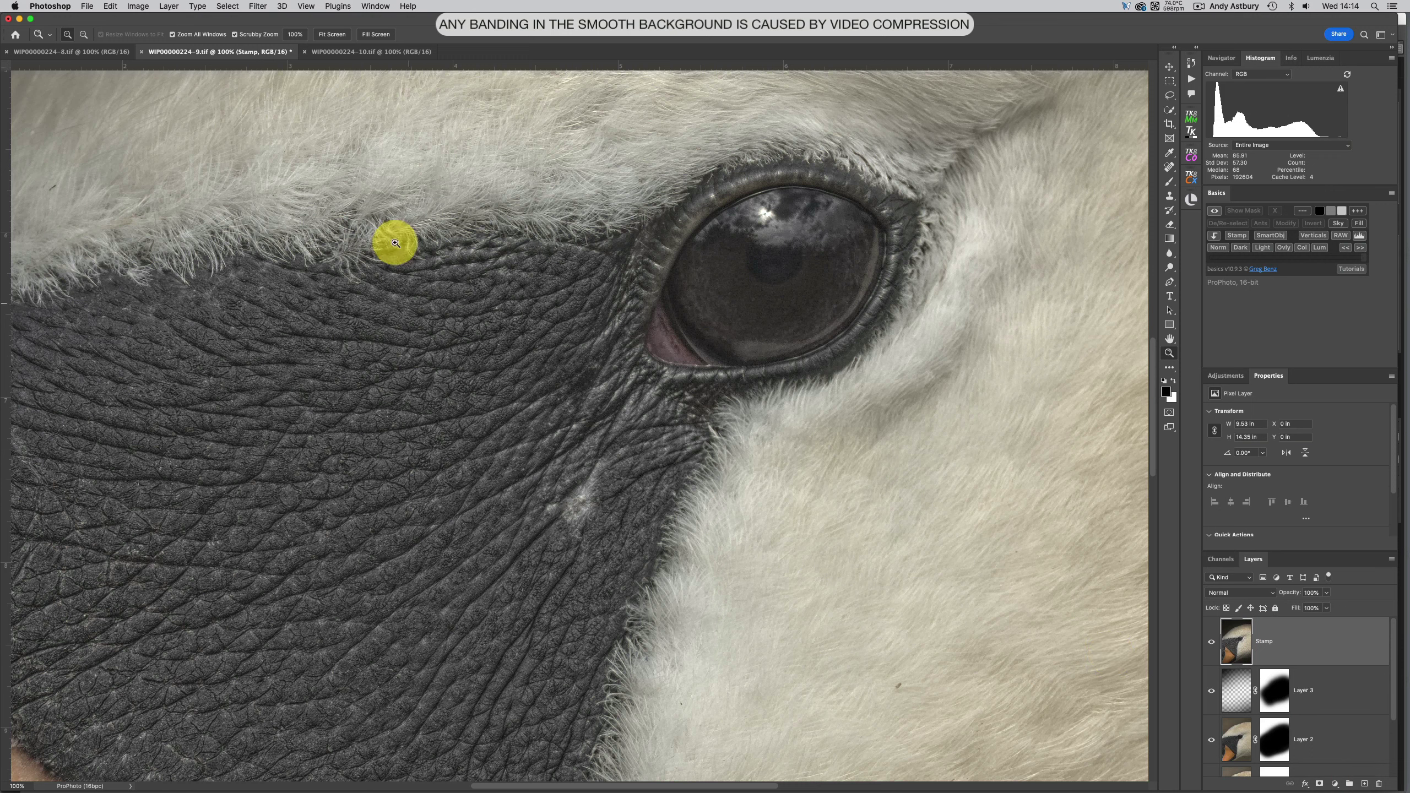
Step: Sharpen the Stamp layer with Topaz Sharpen AI, applying the Too Soft - Very Blurry model with Remove Blur 13 and Suppress Noise 0
{"action": "left_click", "coordinate": [257, 6]}
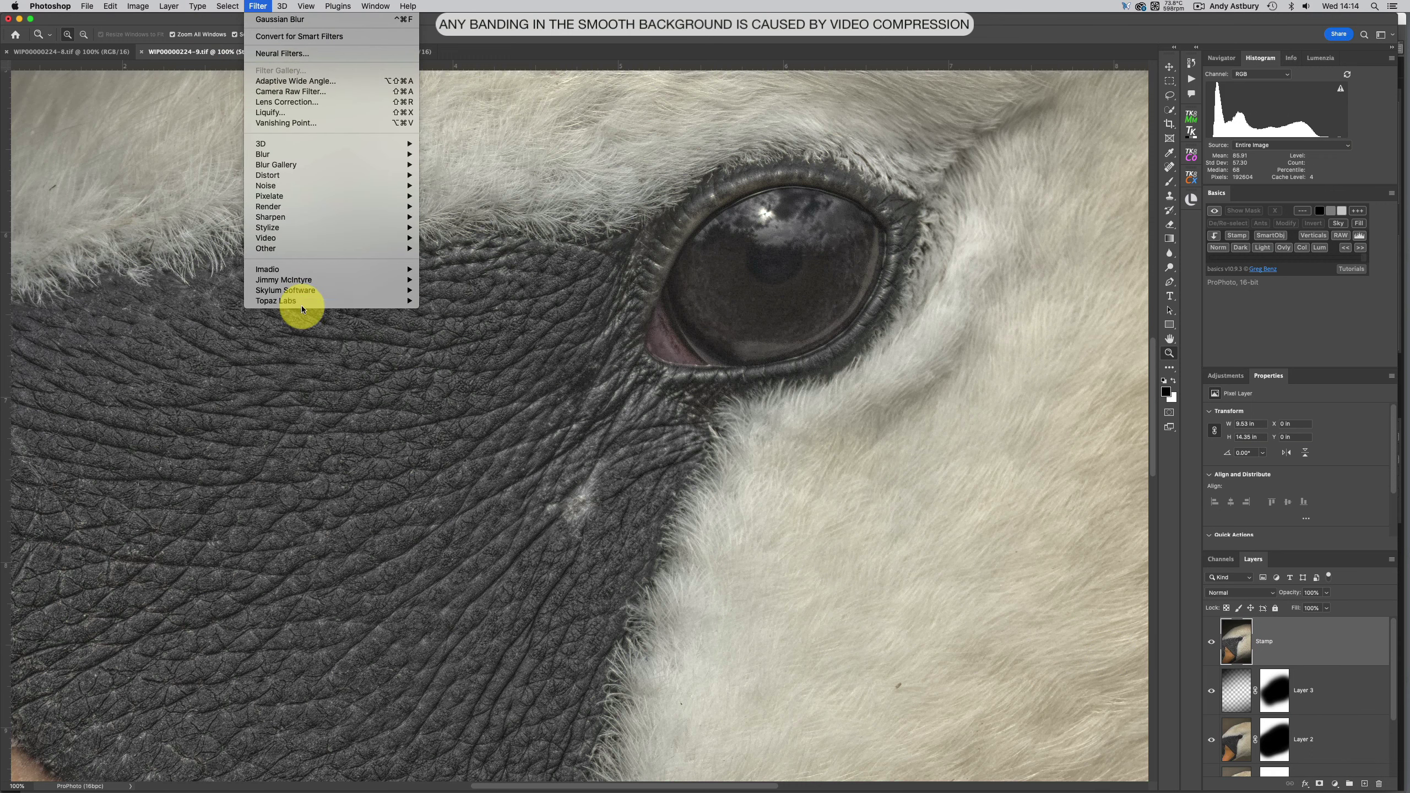
{"action": "mouse_move", "coordinate": [301, 302]}
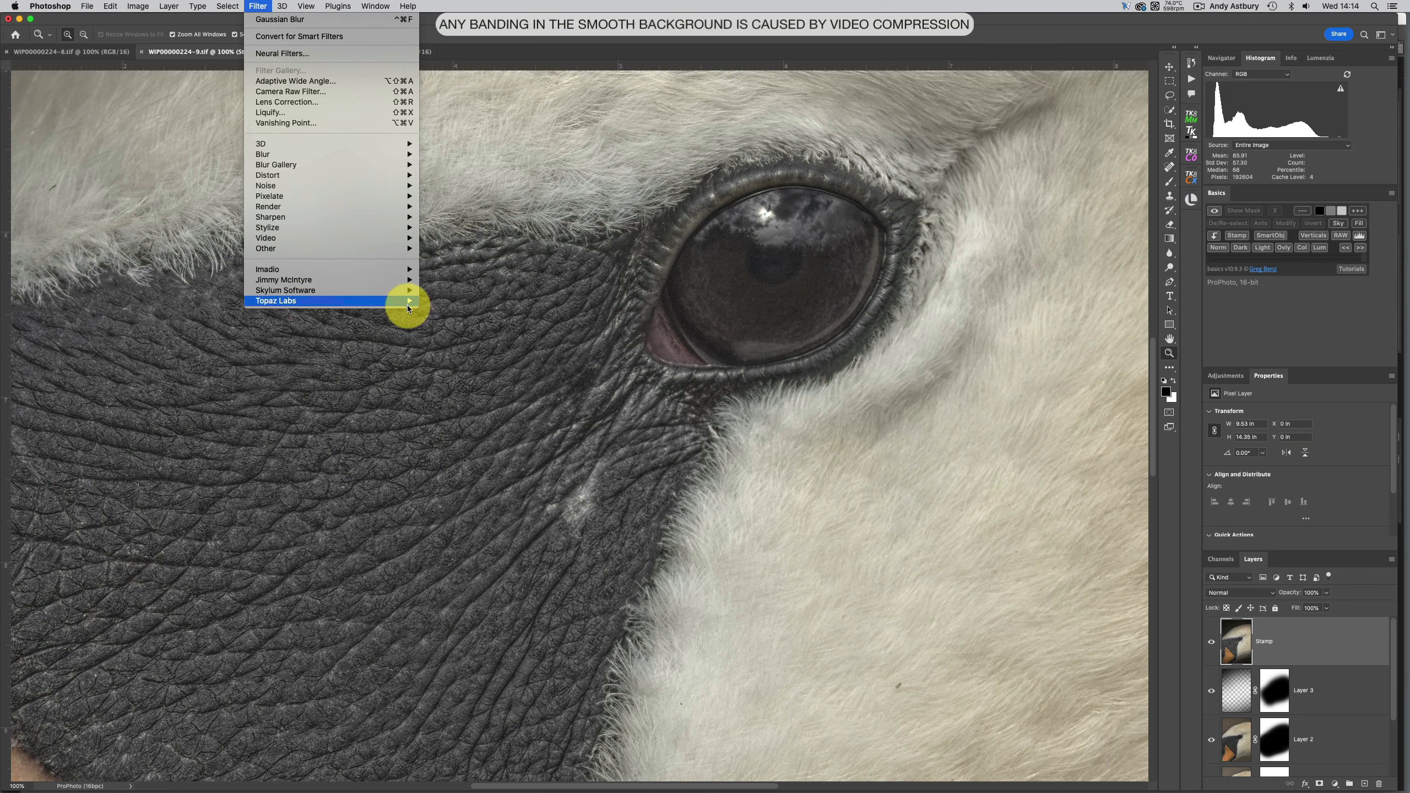
{"action": "left_click", "coordinate": [445, 310]}
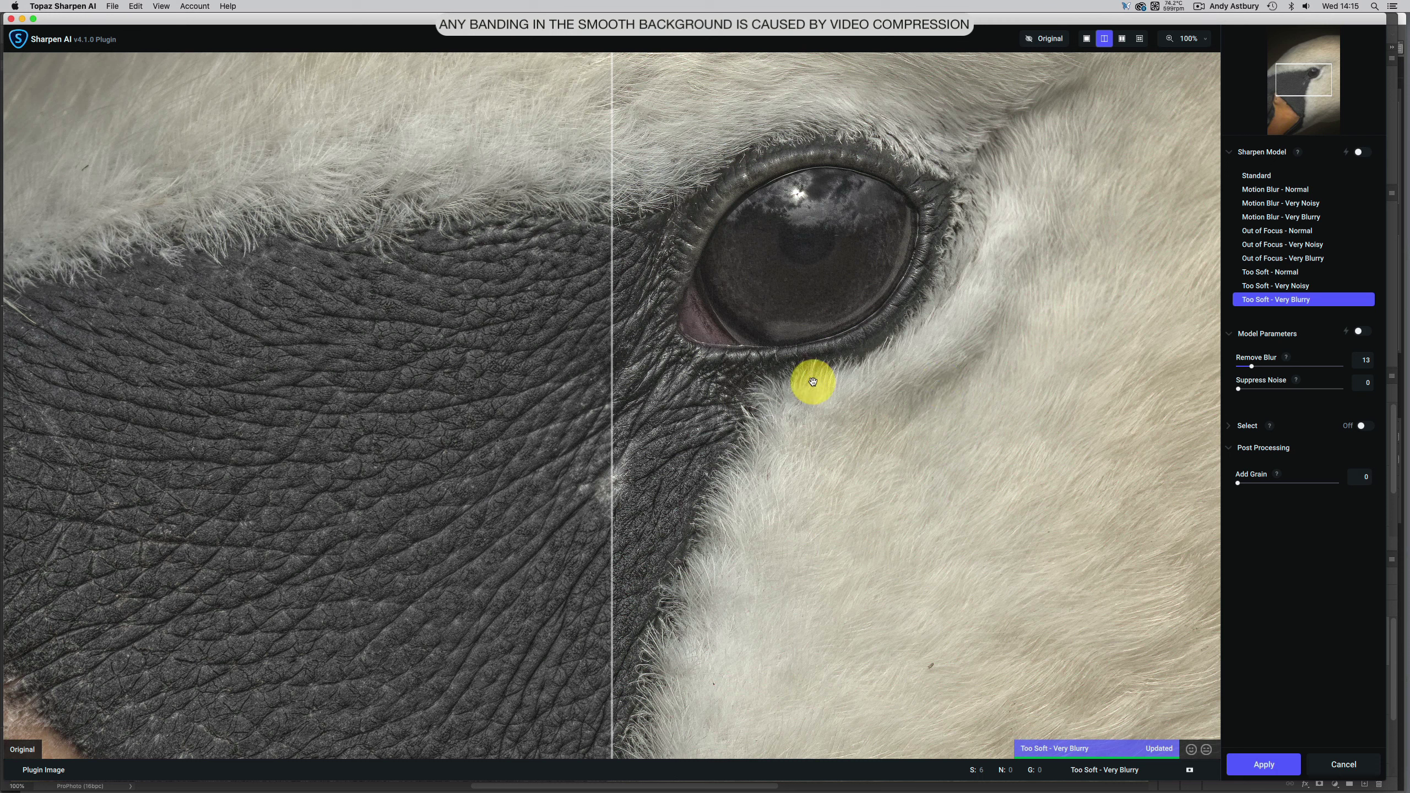
{"action": "left_click", "coordinate": [1264, 764]}
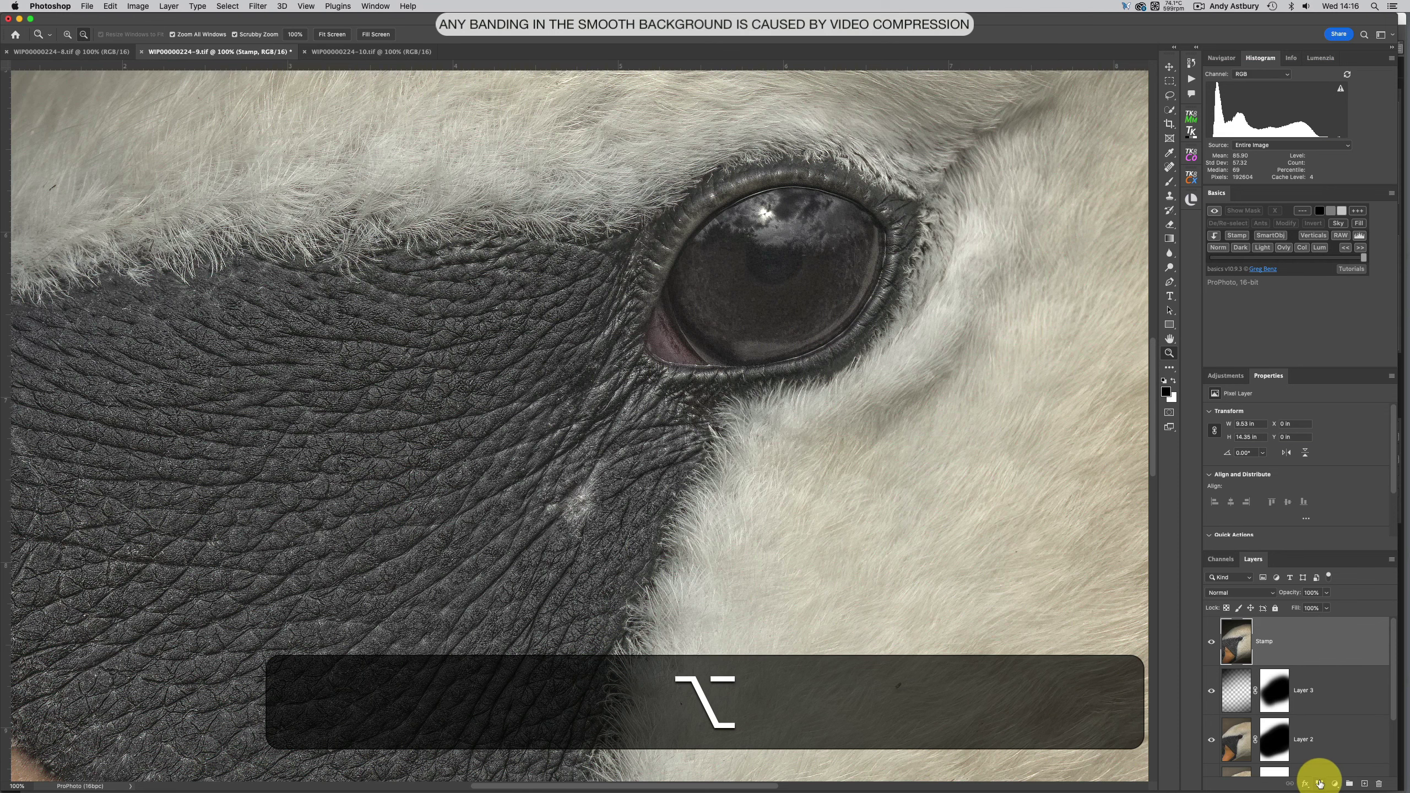
Step: Add a black mask to the sharpened Stamp layer and ready the Brush tool with white as the foreground colour
{"action": "left_click", "coordinate": [1321, 784], "text": "alt"}
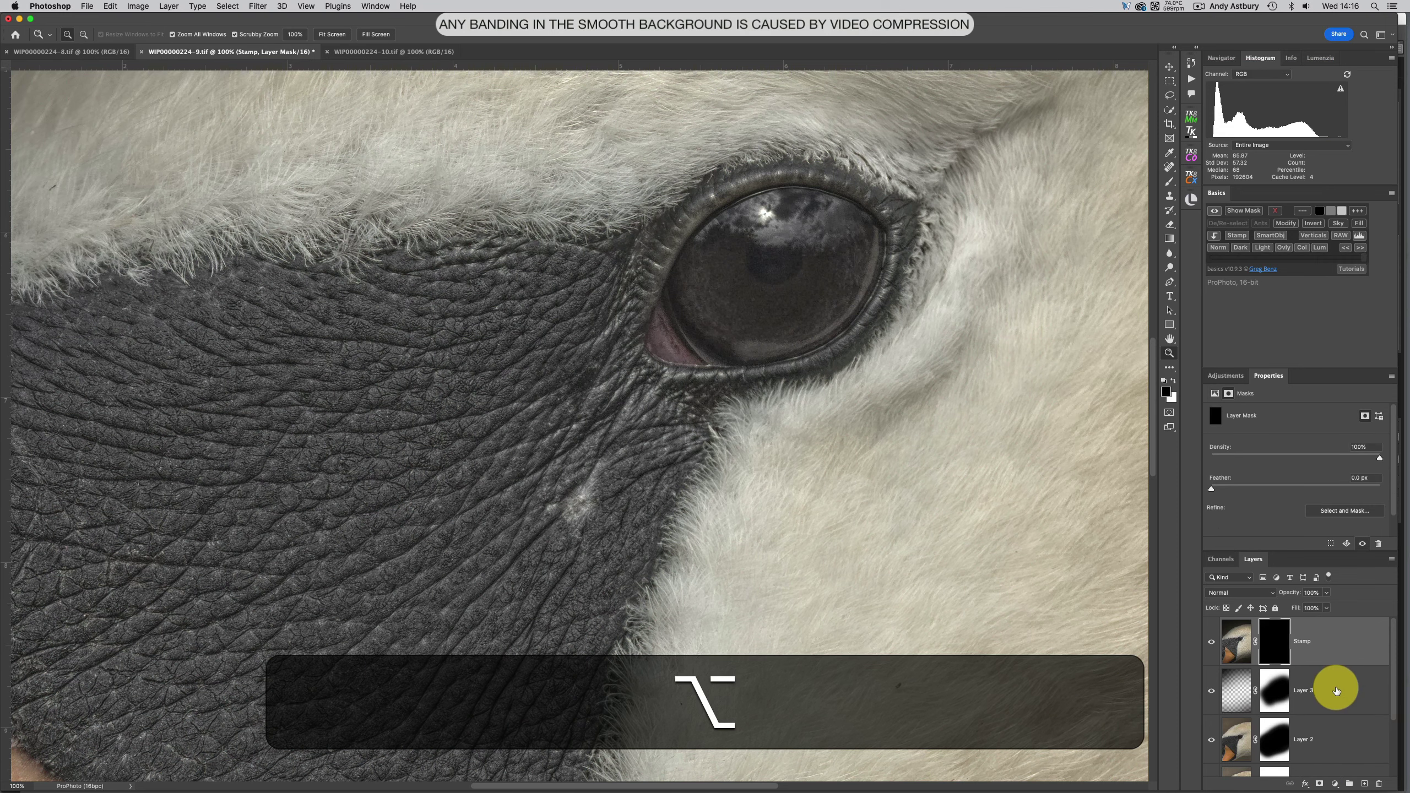
{"action": "key", "text": "b"}
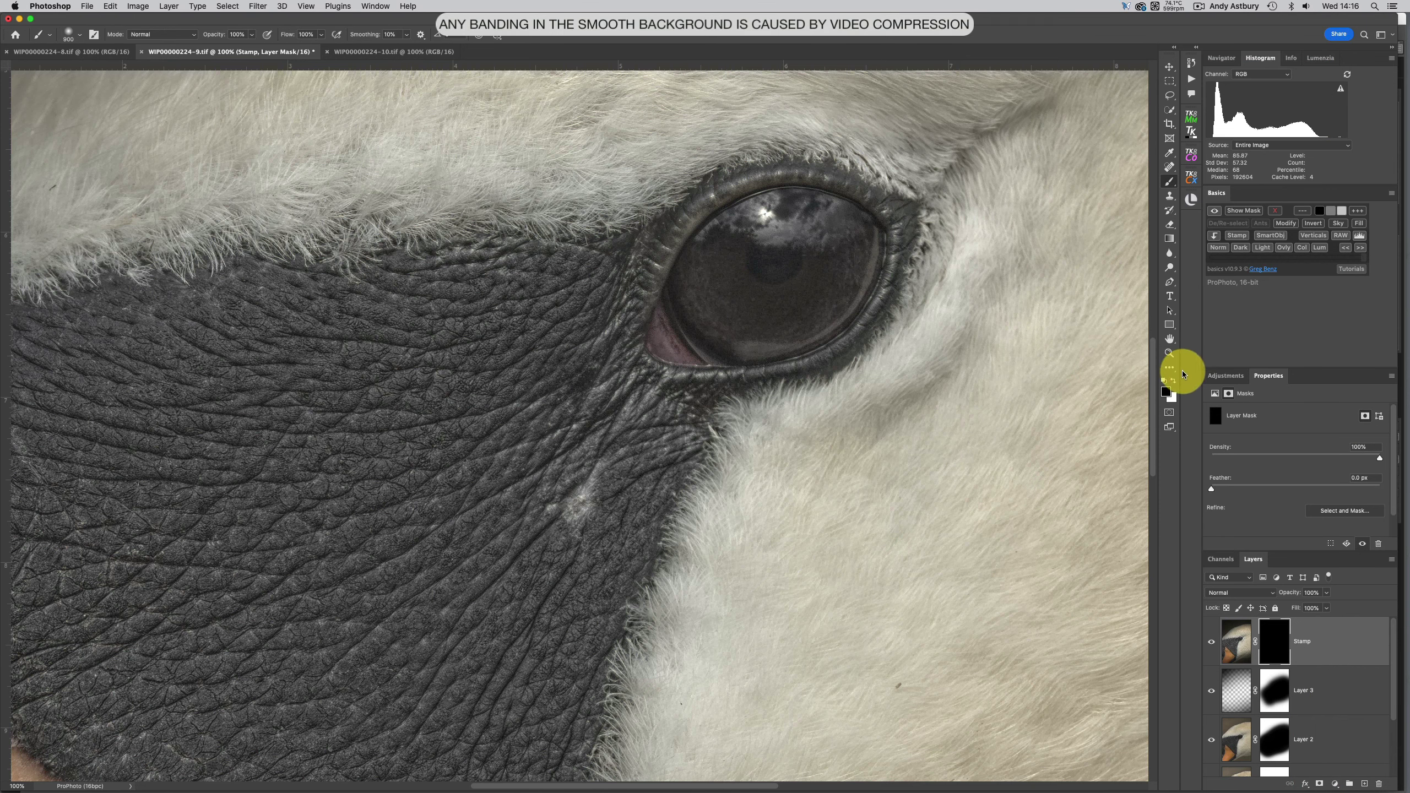
{"action": "left_click", "coordinate": [1165, 392]}
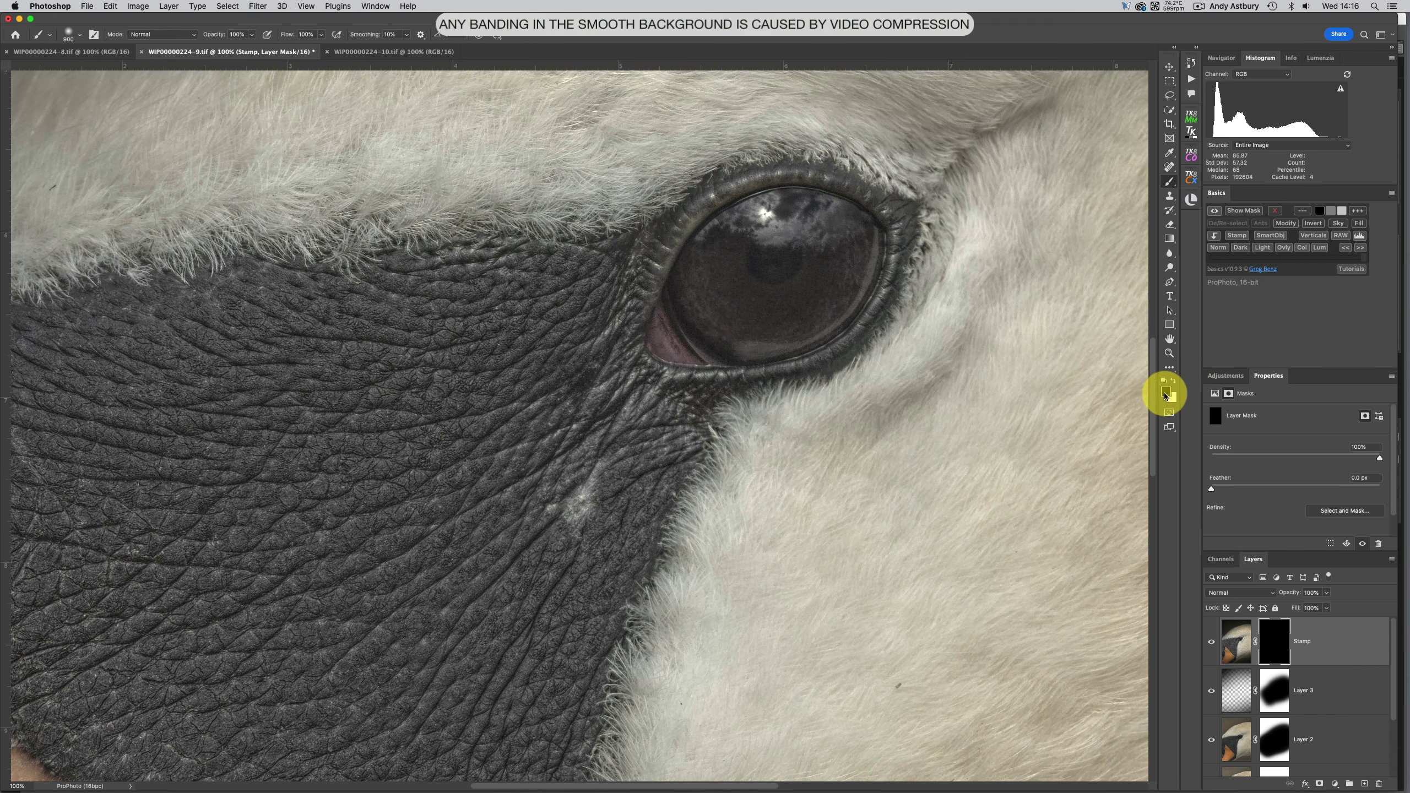
{"action": "key", "text": "x"}
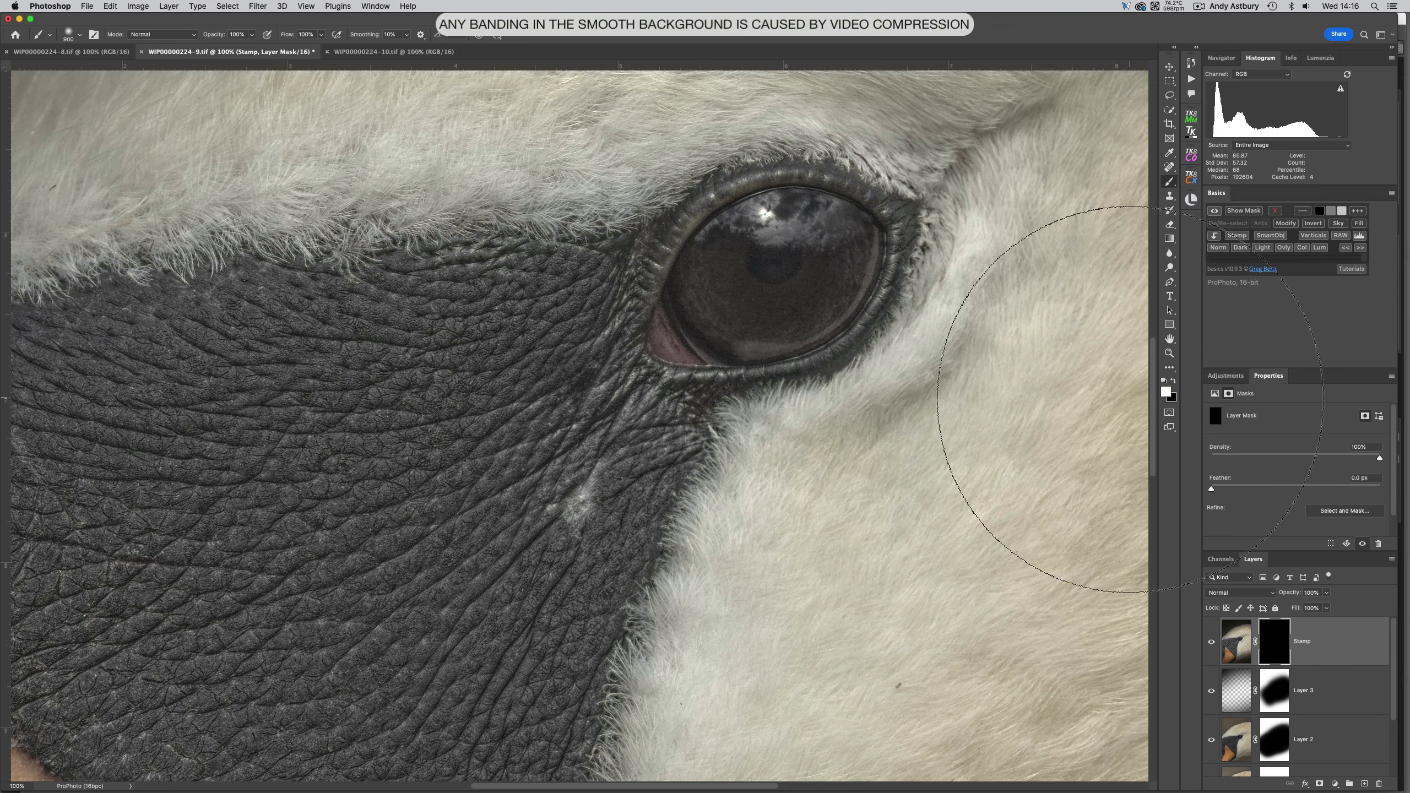
Step: Reduce the brush size to 100 px and set the brush opacity to 78%
{"action": "key", "text": "["}
{"action": "key", "text": "["}
{"action": "key", "text": "["}
{"action": "key", "text": "["}
{"action": "key", "text": "["}
{"action": "key", "text": "["}
{"action": "key", "text": "["}
{"action": "key", "text": "["}
{"action": "key", "text": "["}
{"action": "key", "text": "["}
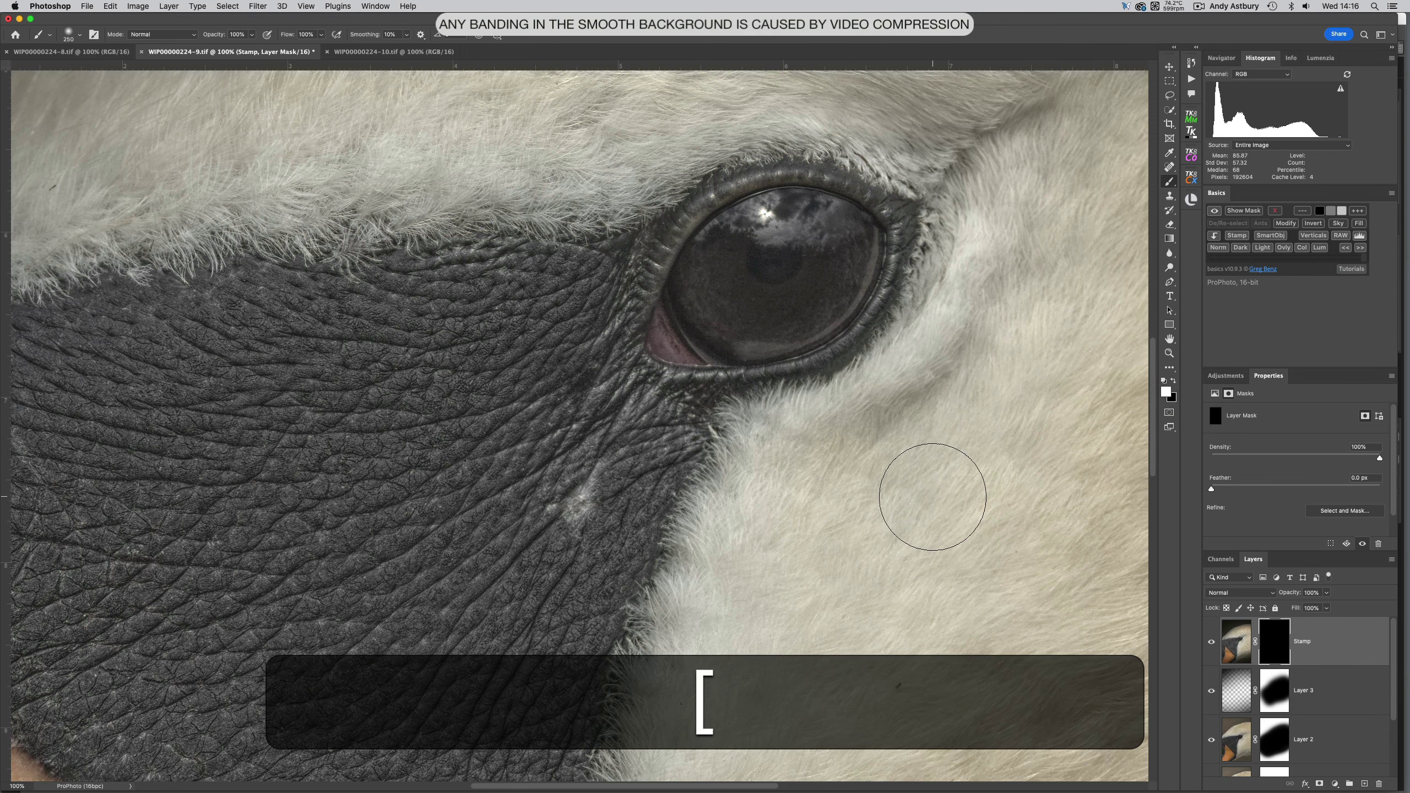
{"action": "left_click", "coordinate": [933, 499]}
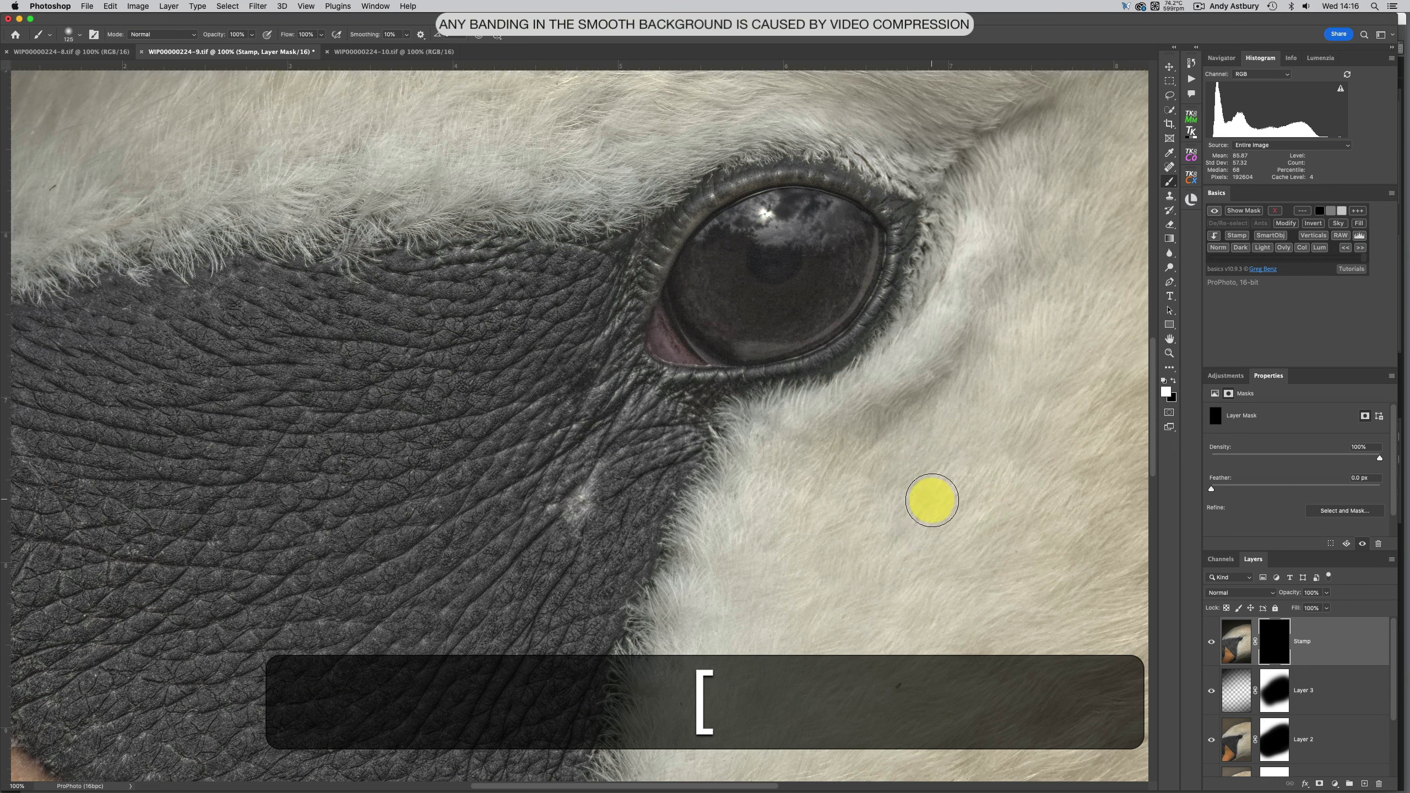
{"action": "key", "text": "["}
{"action": "key", "text": "["}
{"action": "left_click", "coordinate": [322, 162]}
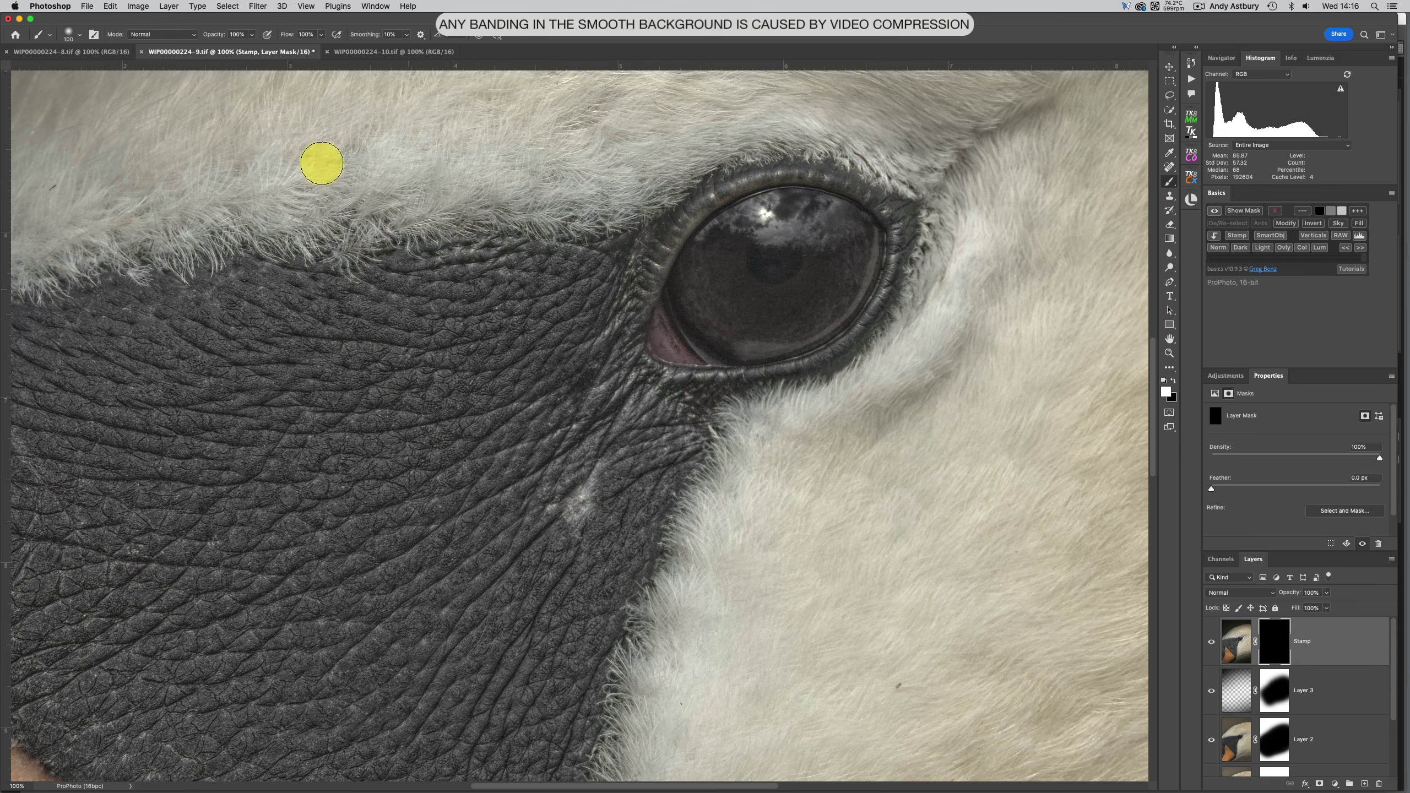
{"action": "left_click", "coordinate": [252, 35]}
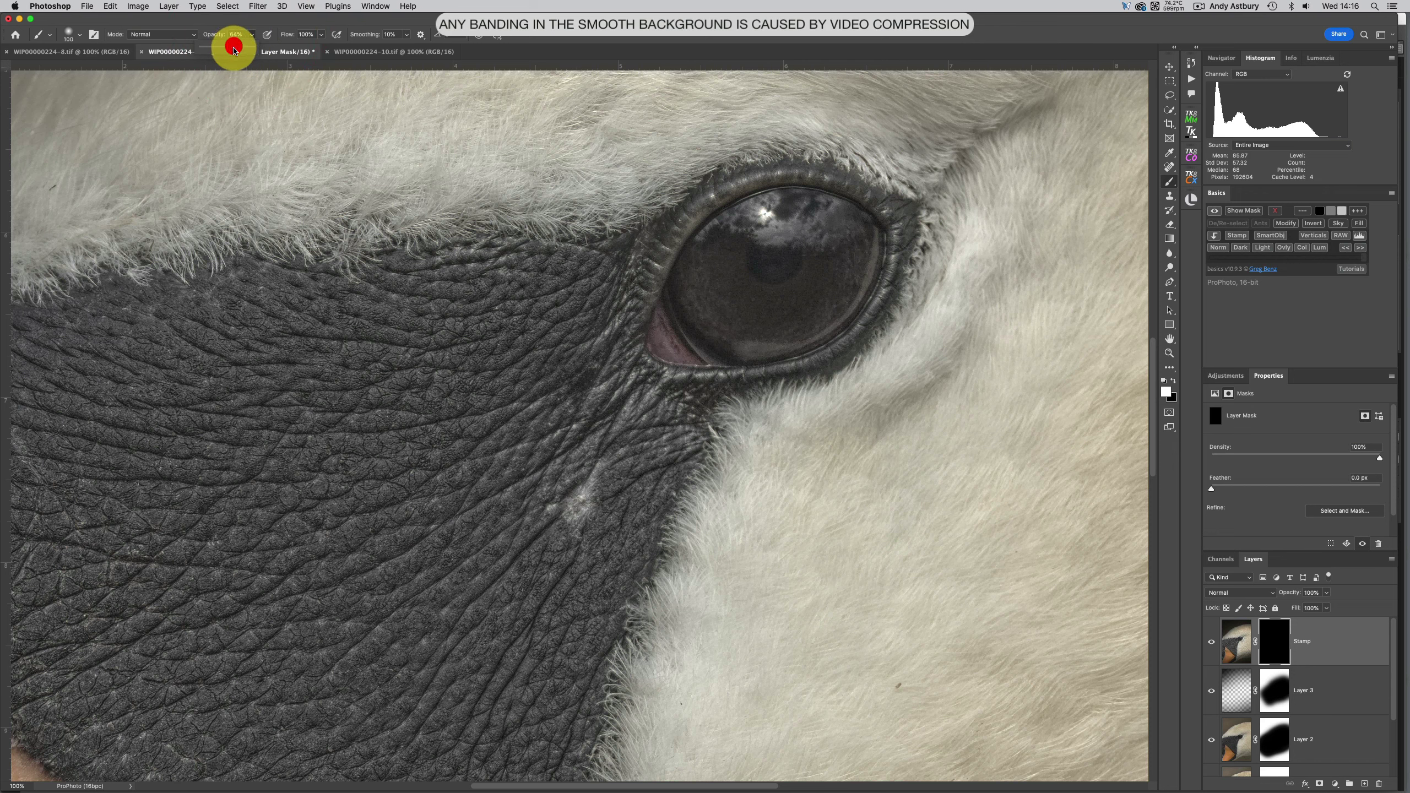
{"action": "left_click", "coordinate": [231, 50]}
{"action": "left_click", "coordinate": [238, 53]}
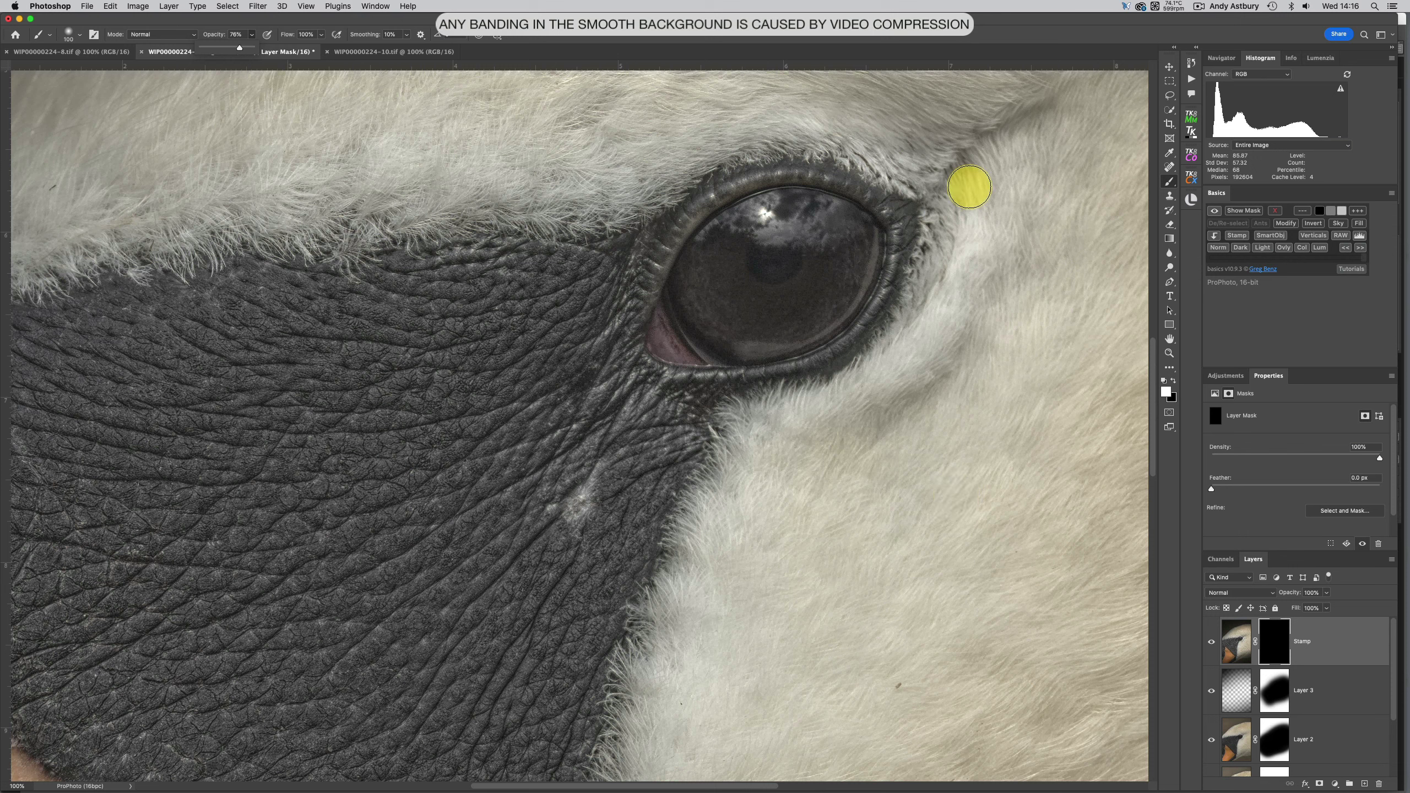
Step: Paint white on the Stamp mask over the feathers behind and below the eye and along the edge of the dark facial skin
{"action": "left_click", "coordinate": [969, 168]}
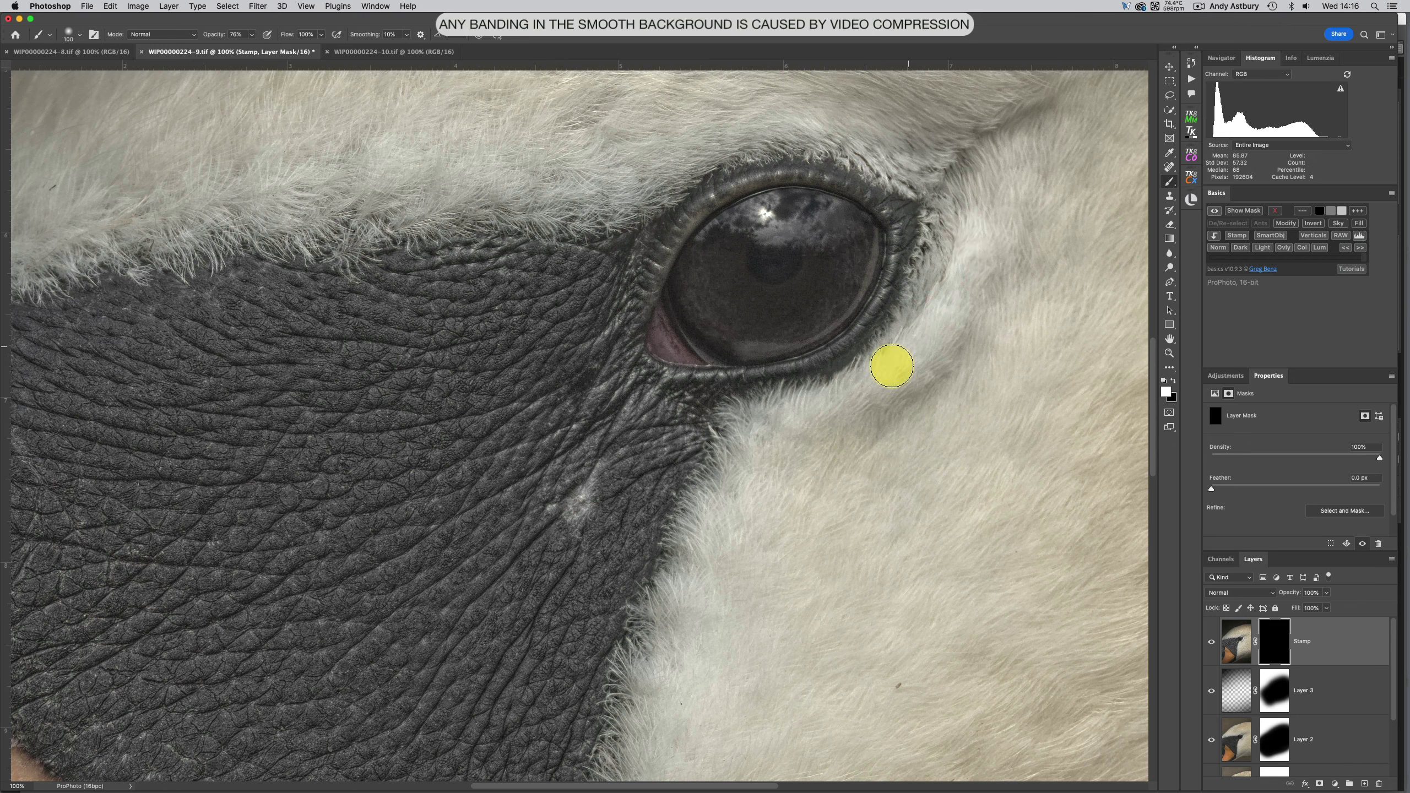
{"action": "left_click_drag", "start_coordinate": [913, 369], "coordinate": [938, 274]}
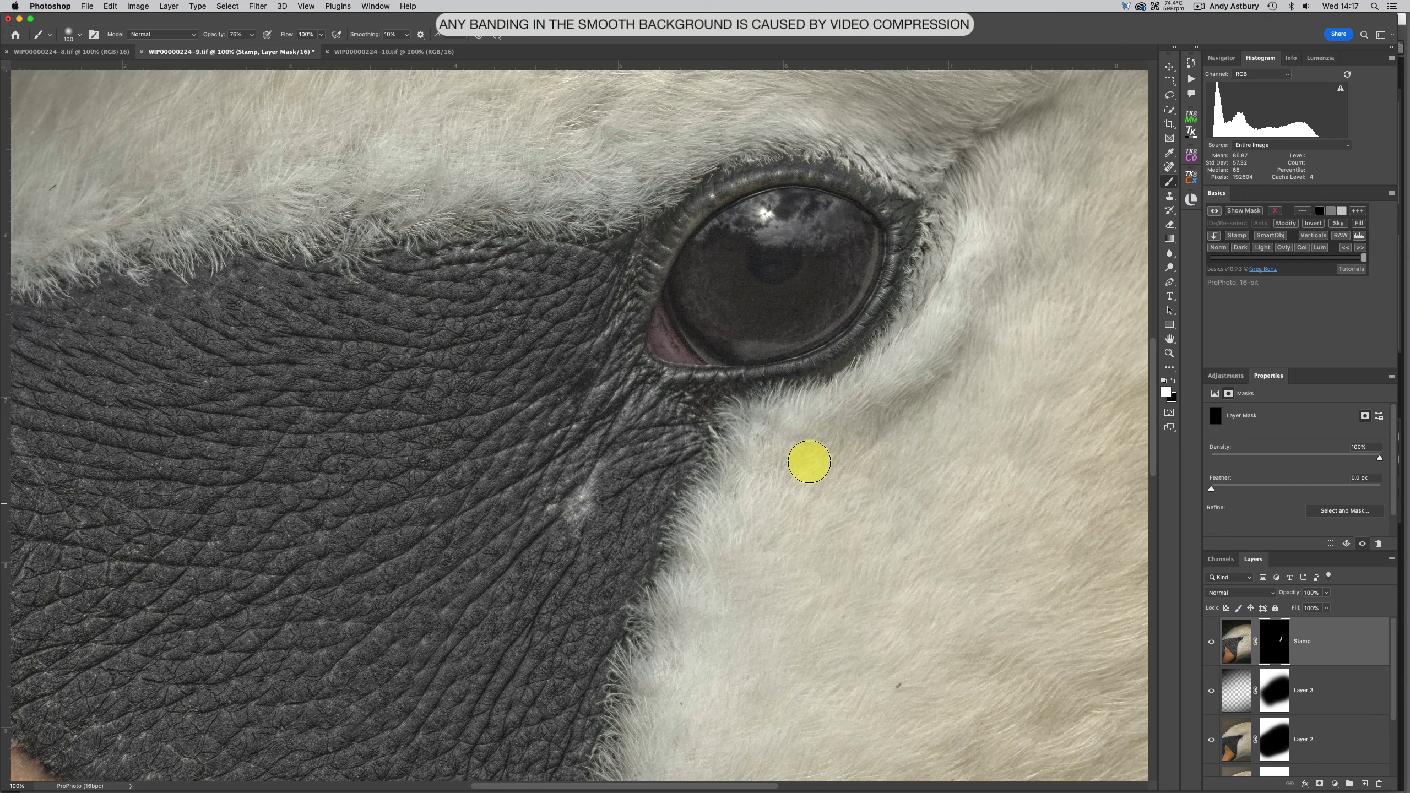
{"action": "left_click_drag", "start_coordinate": [752, 504], "coordinate": [727, 505]}
{"action": "left_click_drag", "start_coordinate": [746, 578], "coordinate": [711, 532]}
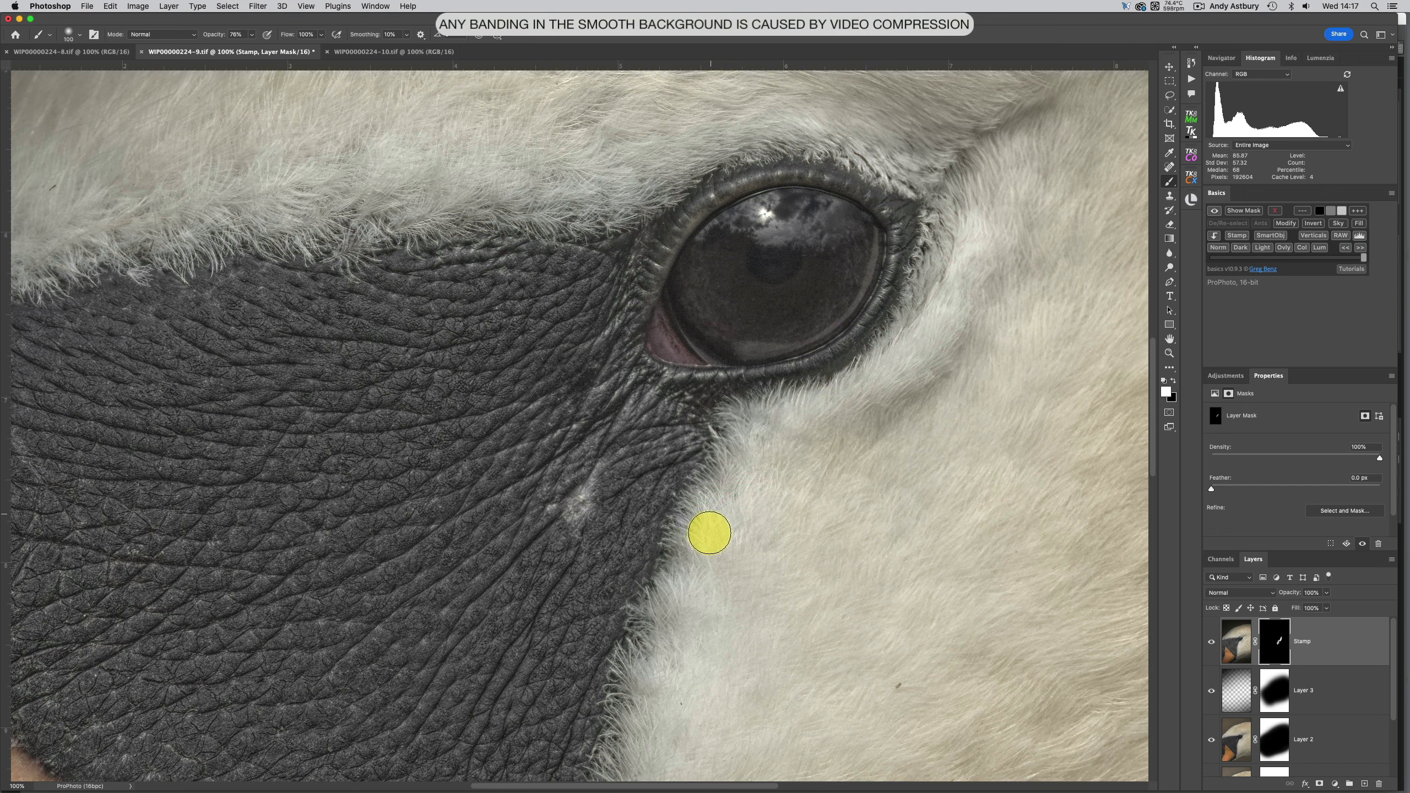
{"action": "left_click_drag", "start_coordinate": [771, 482], "coordinate": [721, 547]}
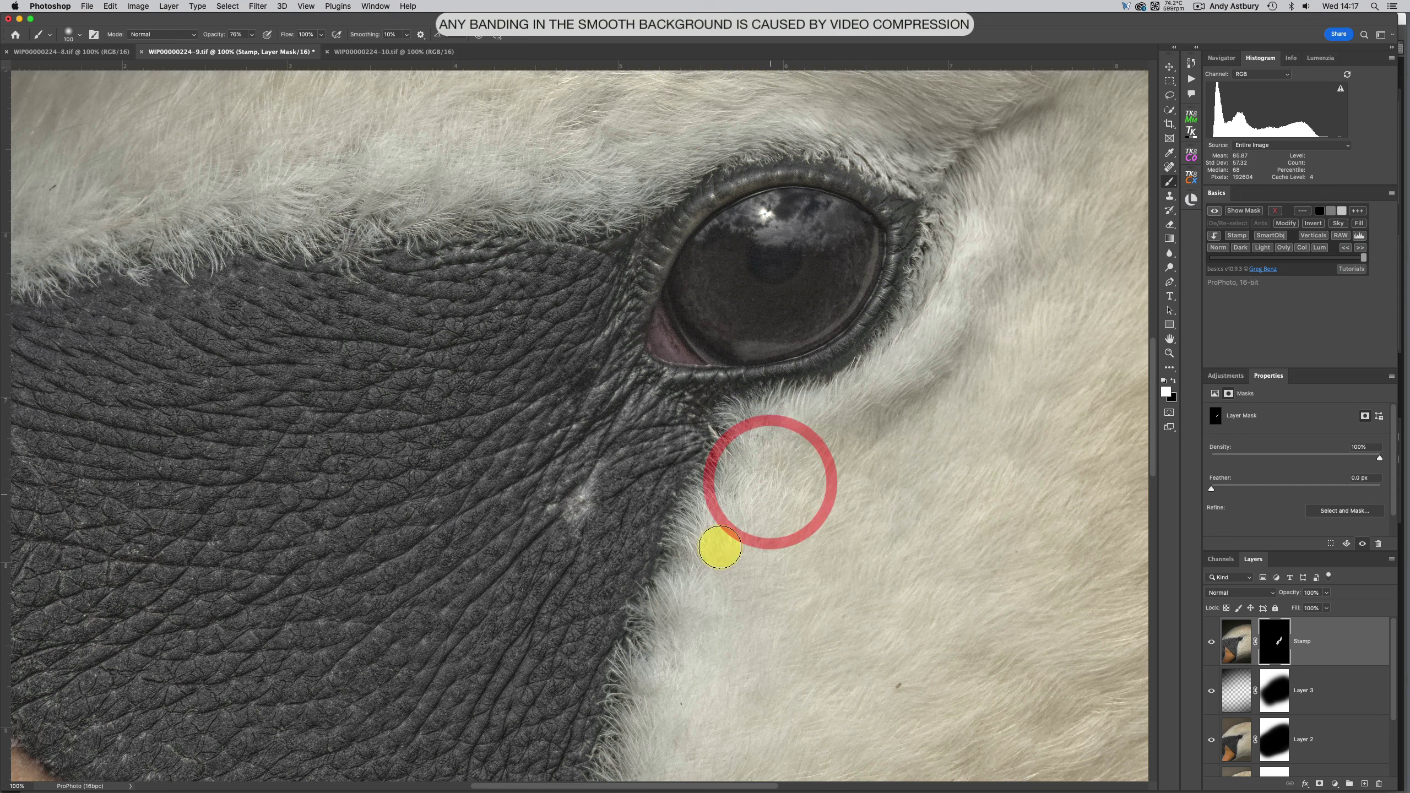
{"action": "mouse_move", "coordinate": [673, 639]}
{"action": "left_mouse_down"}
{"action": "mouse_move", "coordinate": [654, 668]}
{"action": "mouse_move", "coordinate": [669, 678]}
{"action": "left_mouse_up"}
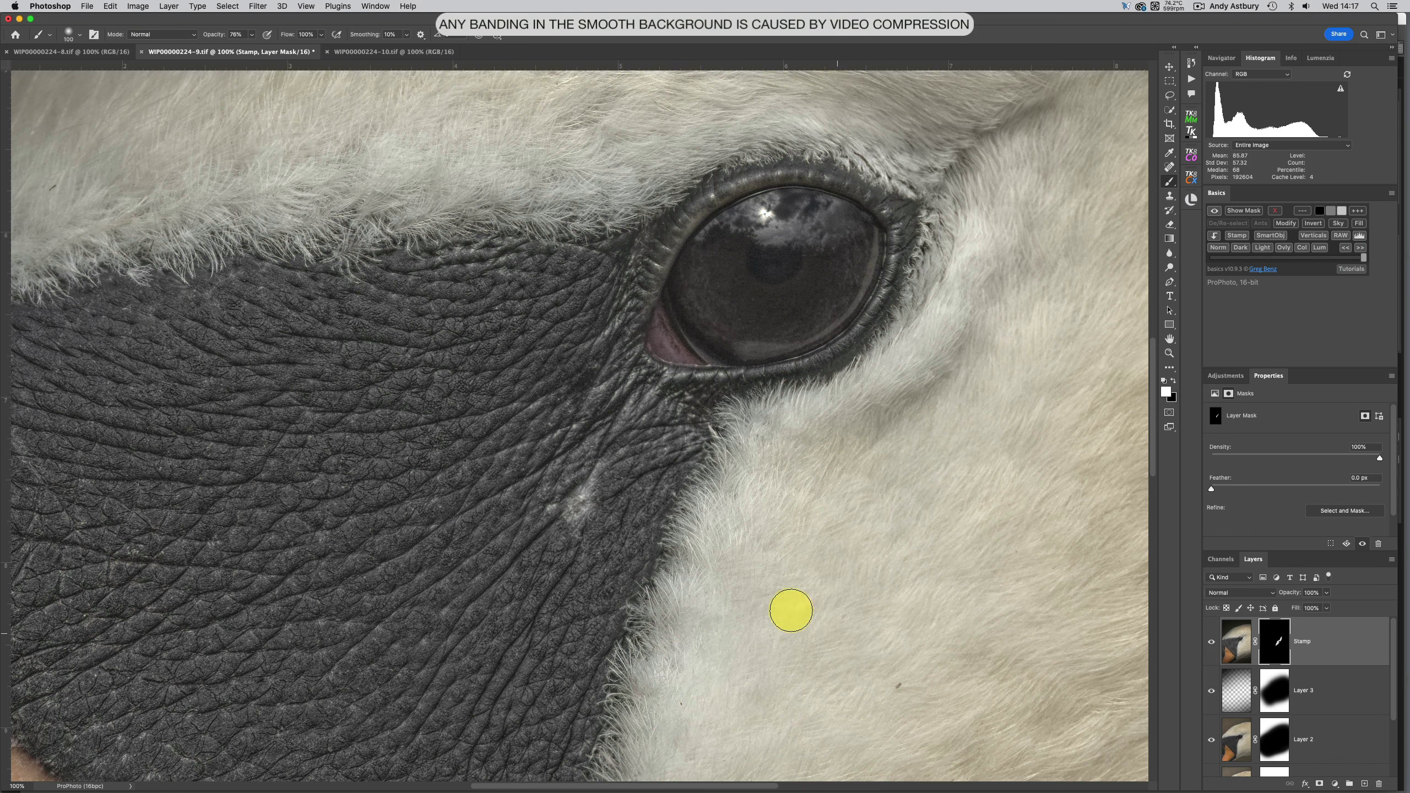
{"action": "mouse_move", "coordinate": [856, 441]}
{"action": "left_mouse_down"}
{"action": "mouse_move", "coordinate": [888, 463]}
{"action": "mouse_move", "coordinate": [869, 460]}
{"action": "left_mouse_up"}
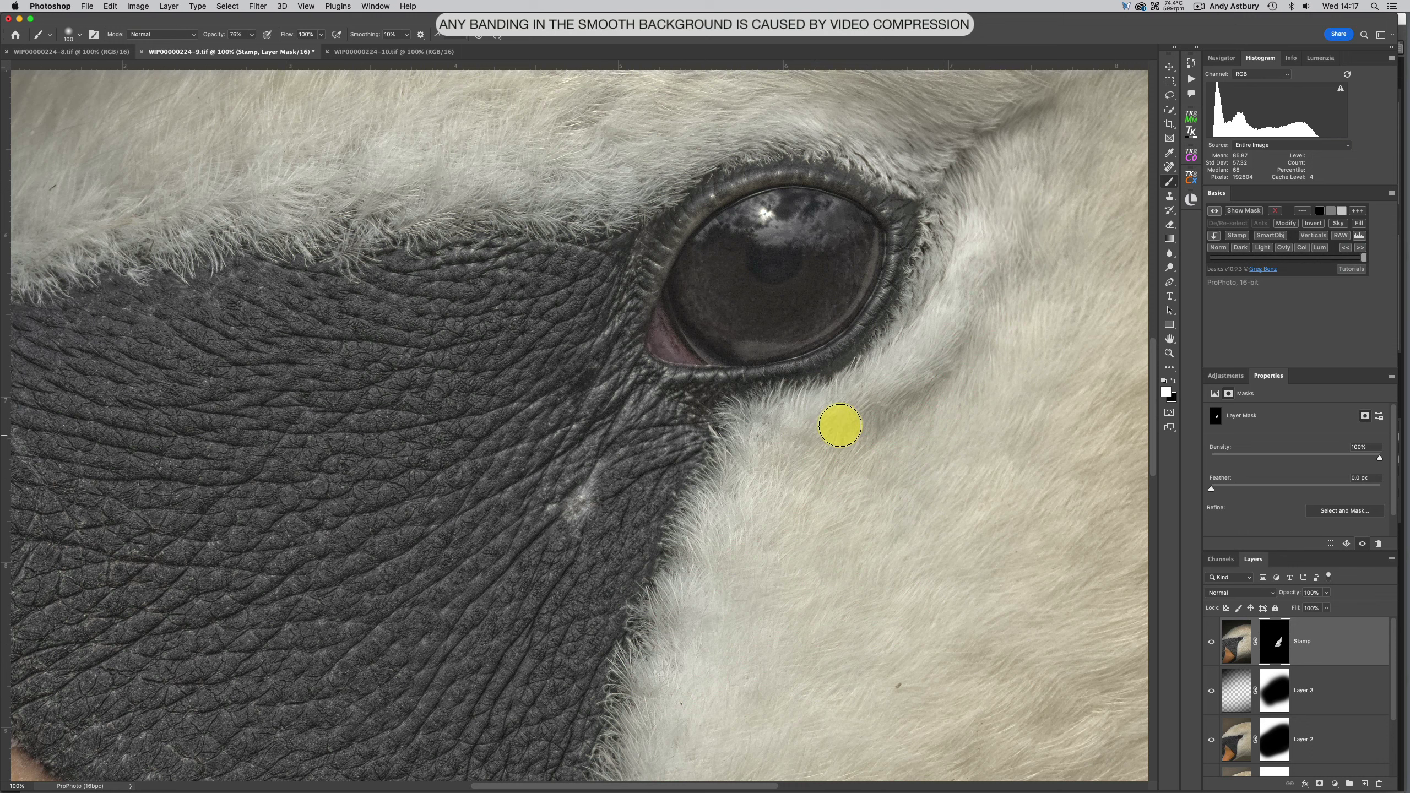
{"action": "left_click", "coordinate": [808, 439]}
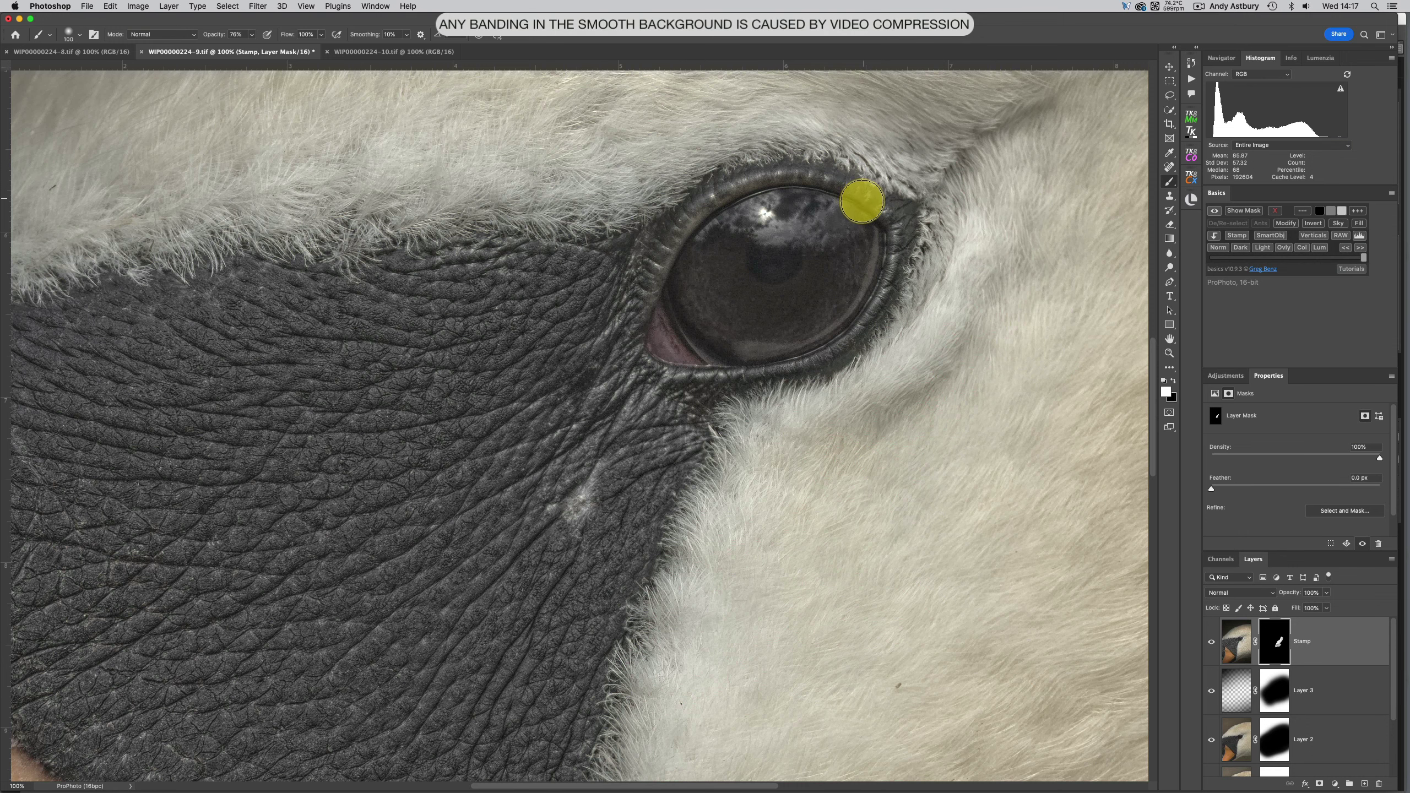
Step: Paint white on the Stamp mask around the rim of the eye and the feathers just beneath it
{"action": "left_click", "coordinate": [686, 234]}
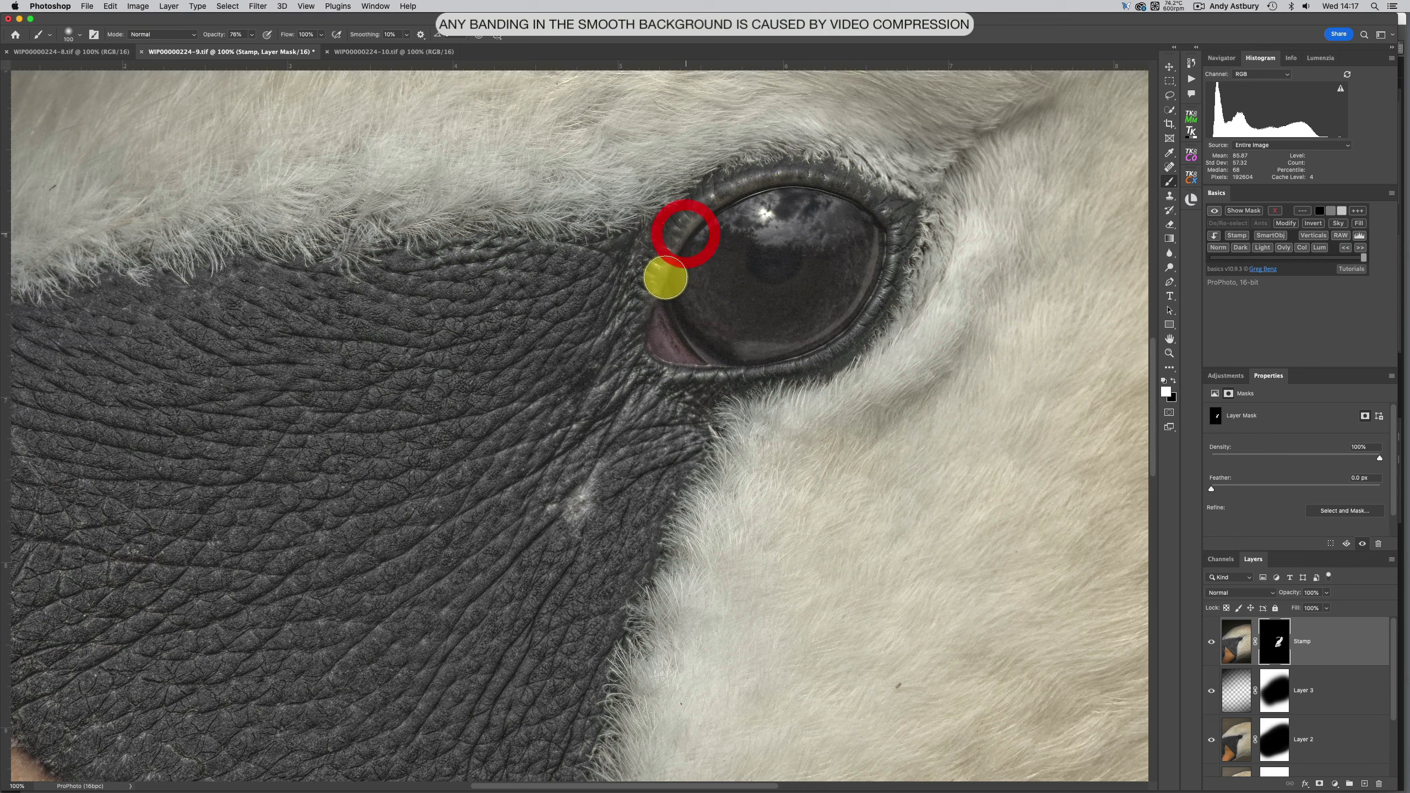
{"action": "left_click", "coordinate": [664, 302]}
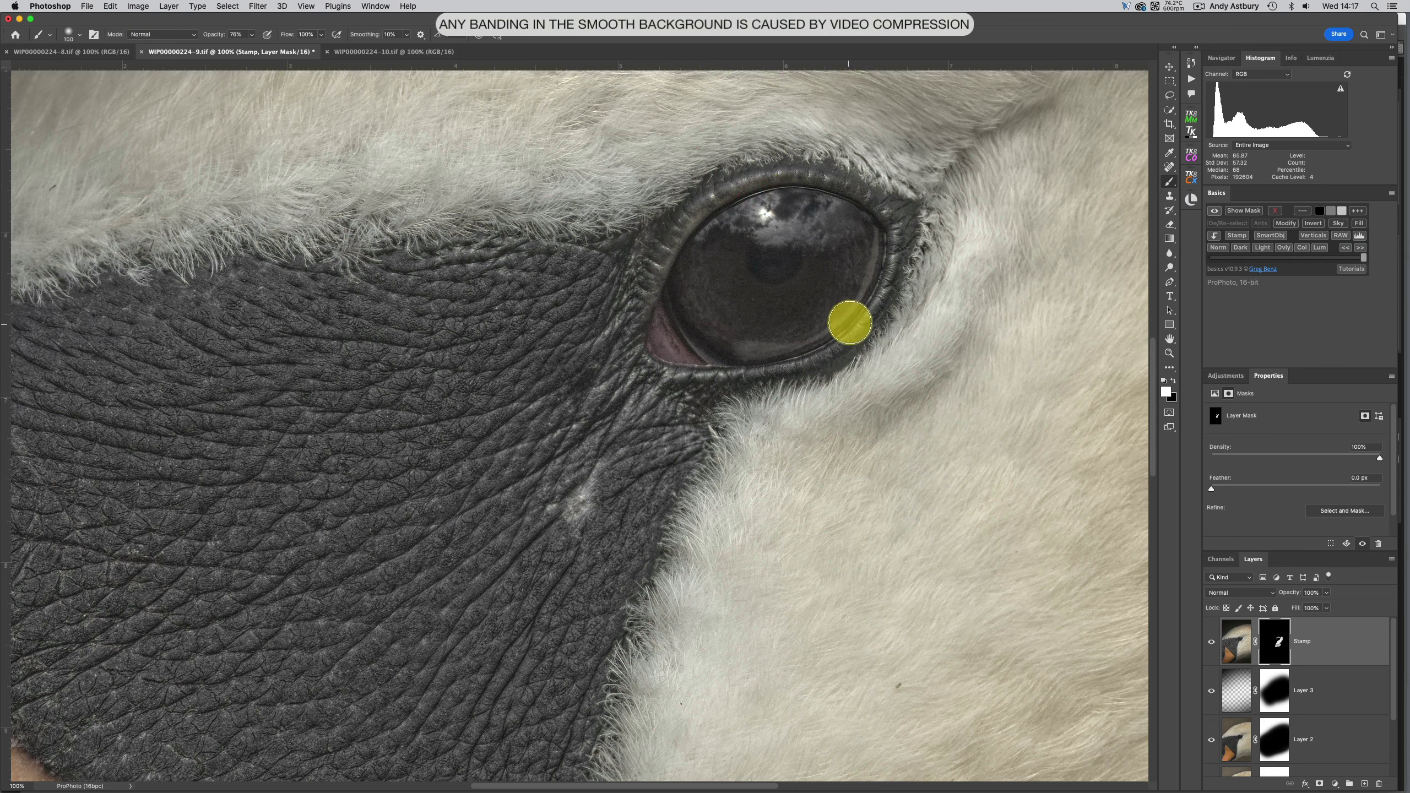
{"action": "left_click", "coordinate": [809, 376]}
{"action": "left_click", "coordinate": [821, 401]}
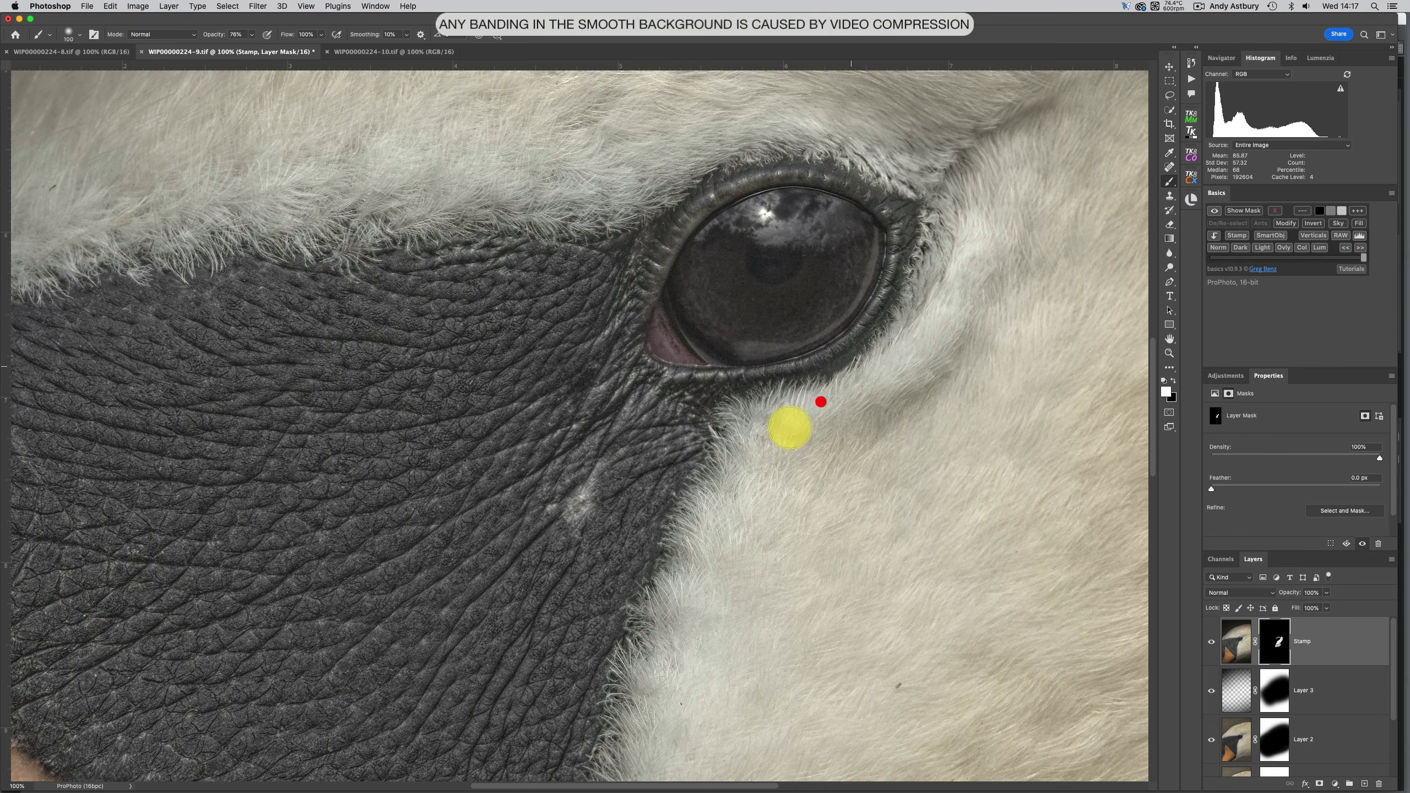
{"action": "left_click", "coordinate": [820, 402]}
Step: Enlarge the brush to 400 px and paint white on the Stamp mask over the broad cheek and neck feathers
{"action": "key", "text": "super+minus"}
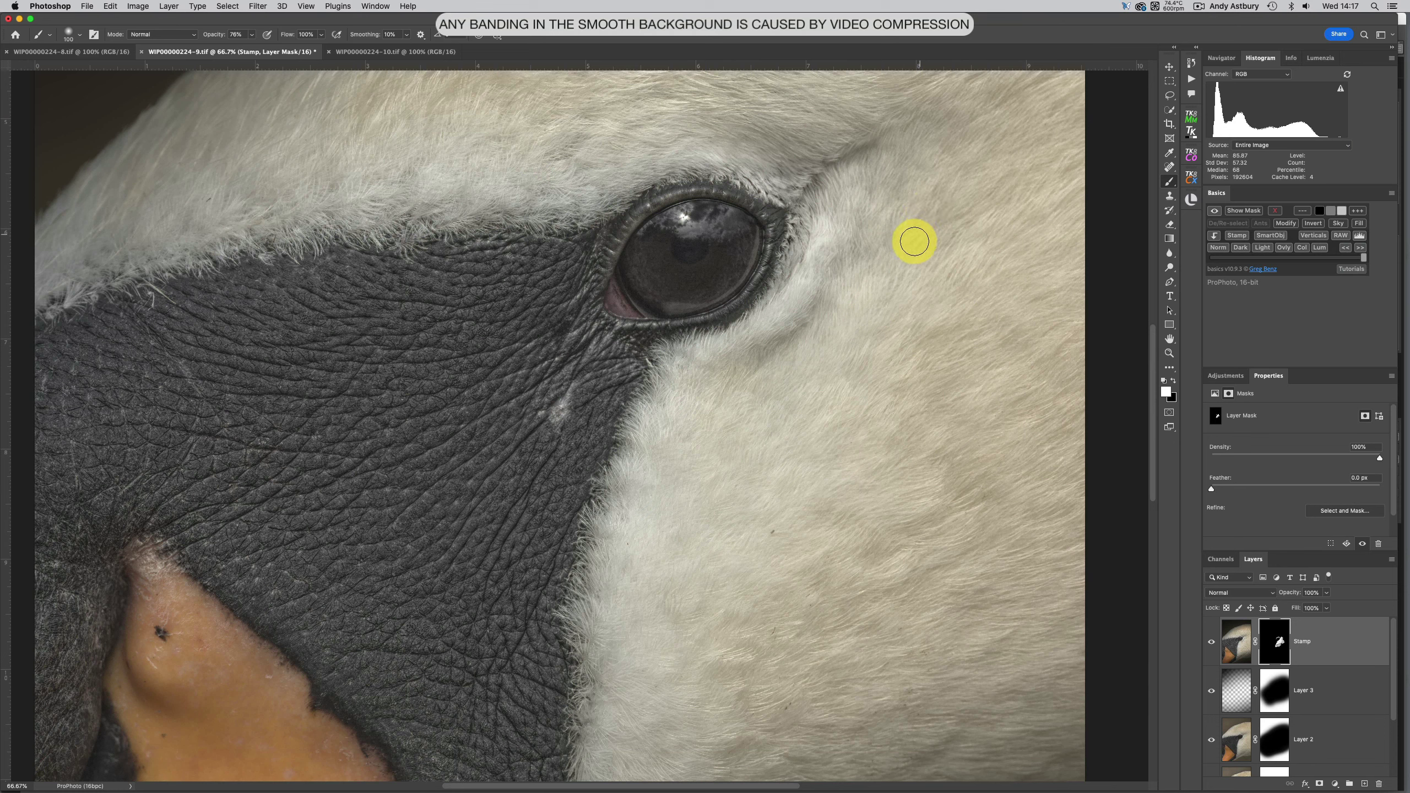
{"action": "key", "text": "bracketright"}
{"action": "key", "text": "bracketright"}
{"action": "key", "text": "bracketright"}
{"action": "key", "text": "bracketright"}
{"action": "key", "text": "bracketright"}
{"action": "key", "text": "bracketright"}
{"action": "key", "text": "bracketright"}
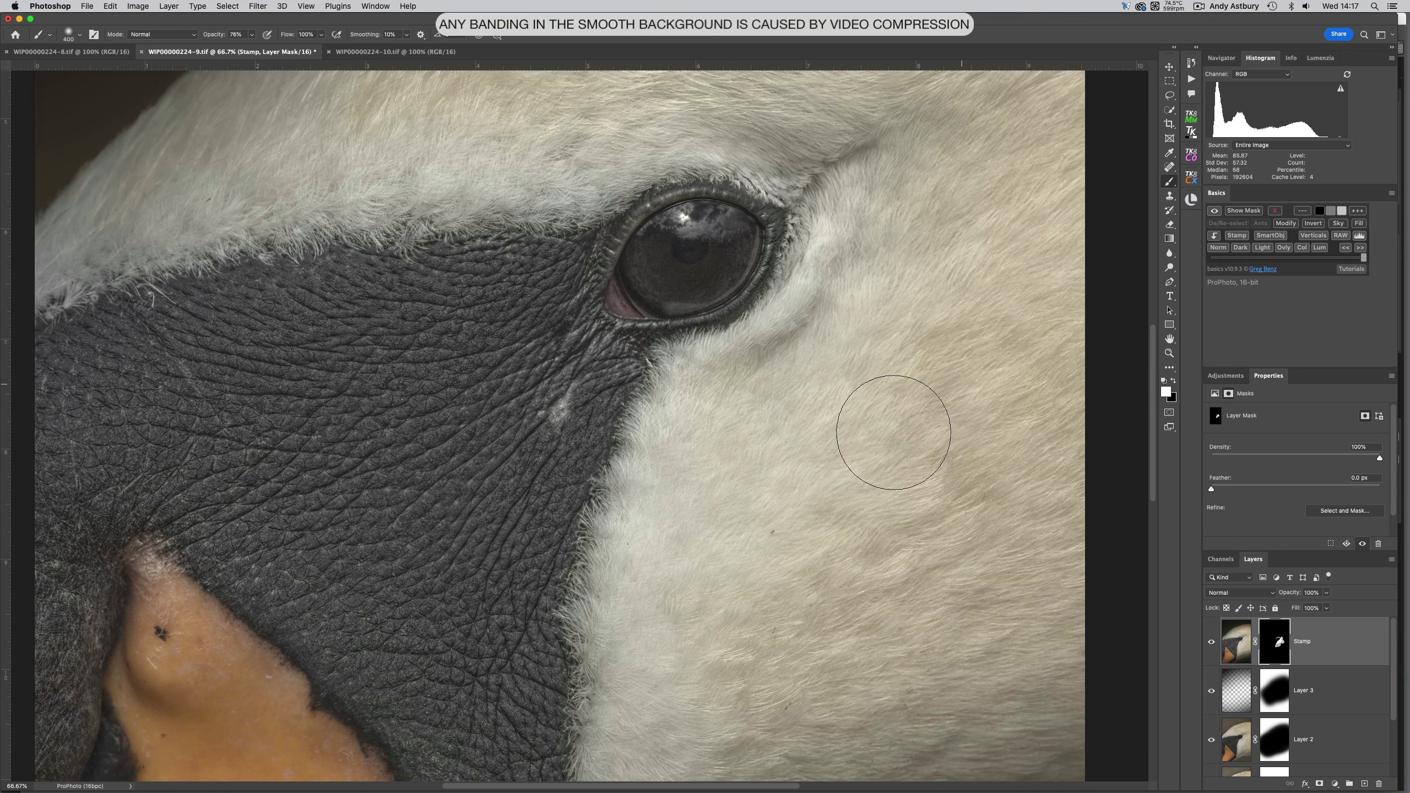
{"action": "left_click_drag", "start_coordinate": [885, 513], "coordinate": [916, 551]}
{"action": "left_click_drag", "start_coordinate": [909, 413], "coordinate": [890, 448]}
{"action": "left_click", "coordinate": [891, 447]}
{"action": "left_click", "coordinate": [1243, 652]}
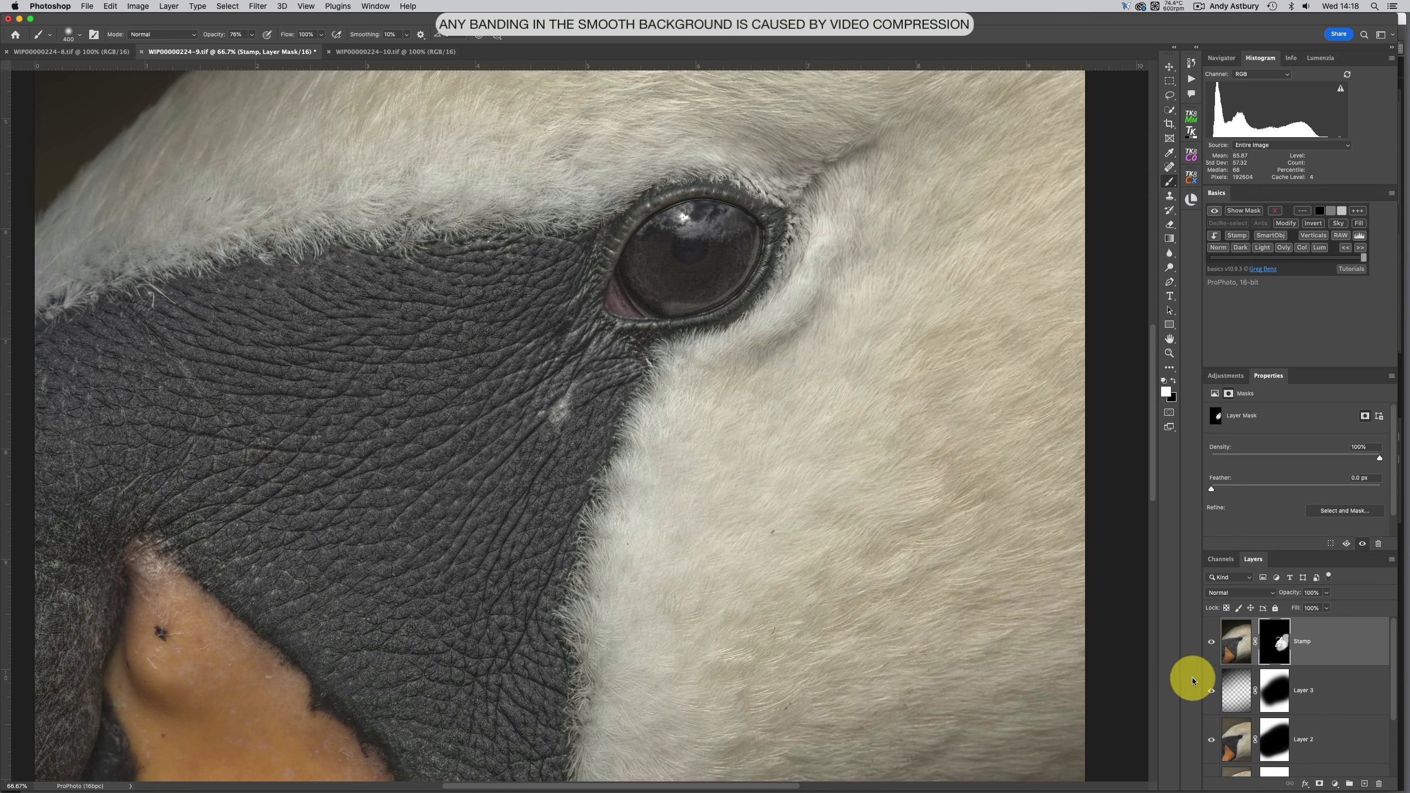
Step: Add a Levels adjustment layer above the Stamp layer and brighten the midtones to 1.18
{"action": "left_click", "coordinate": [1225, 375]}
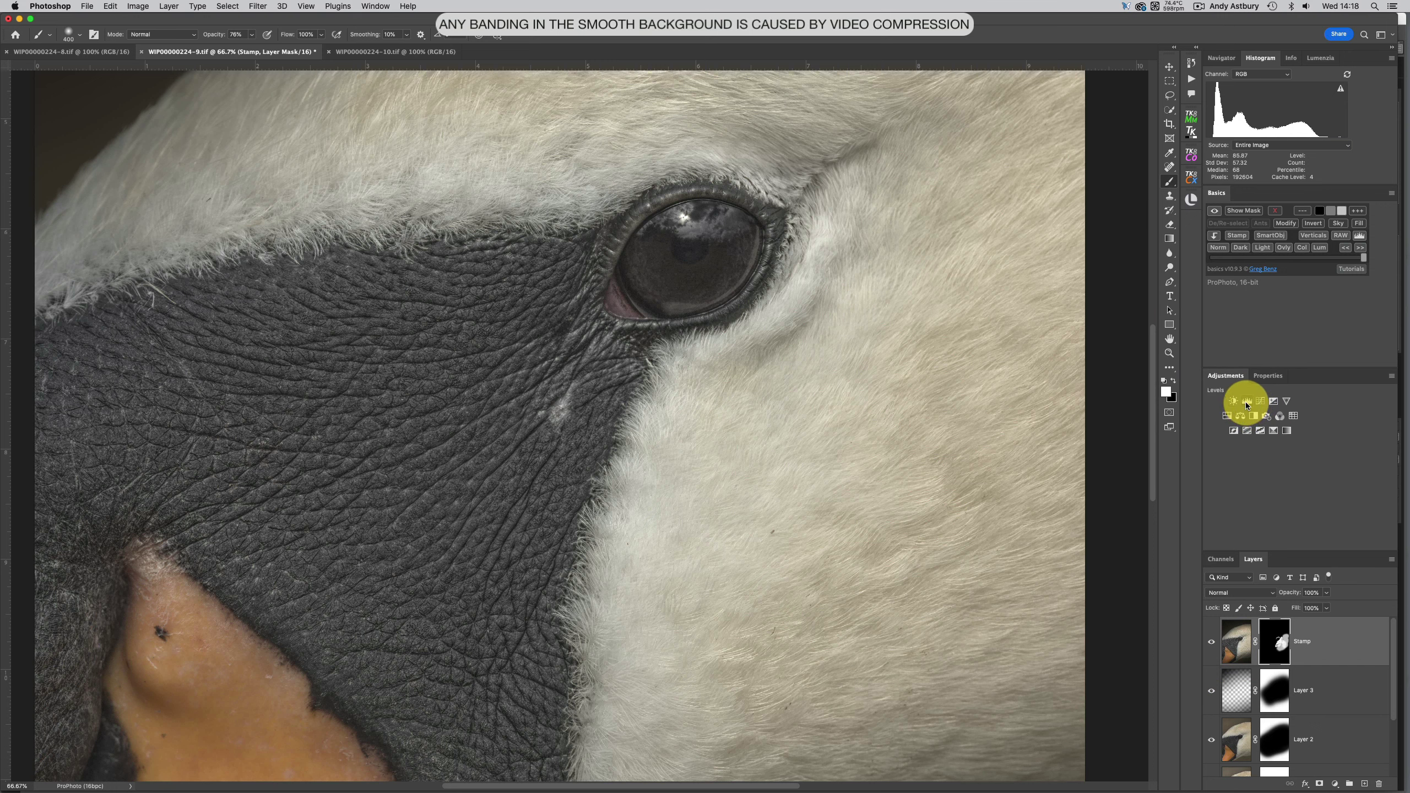
{"action": "left_click", "coordinate": [1248, 402]}
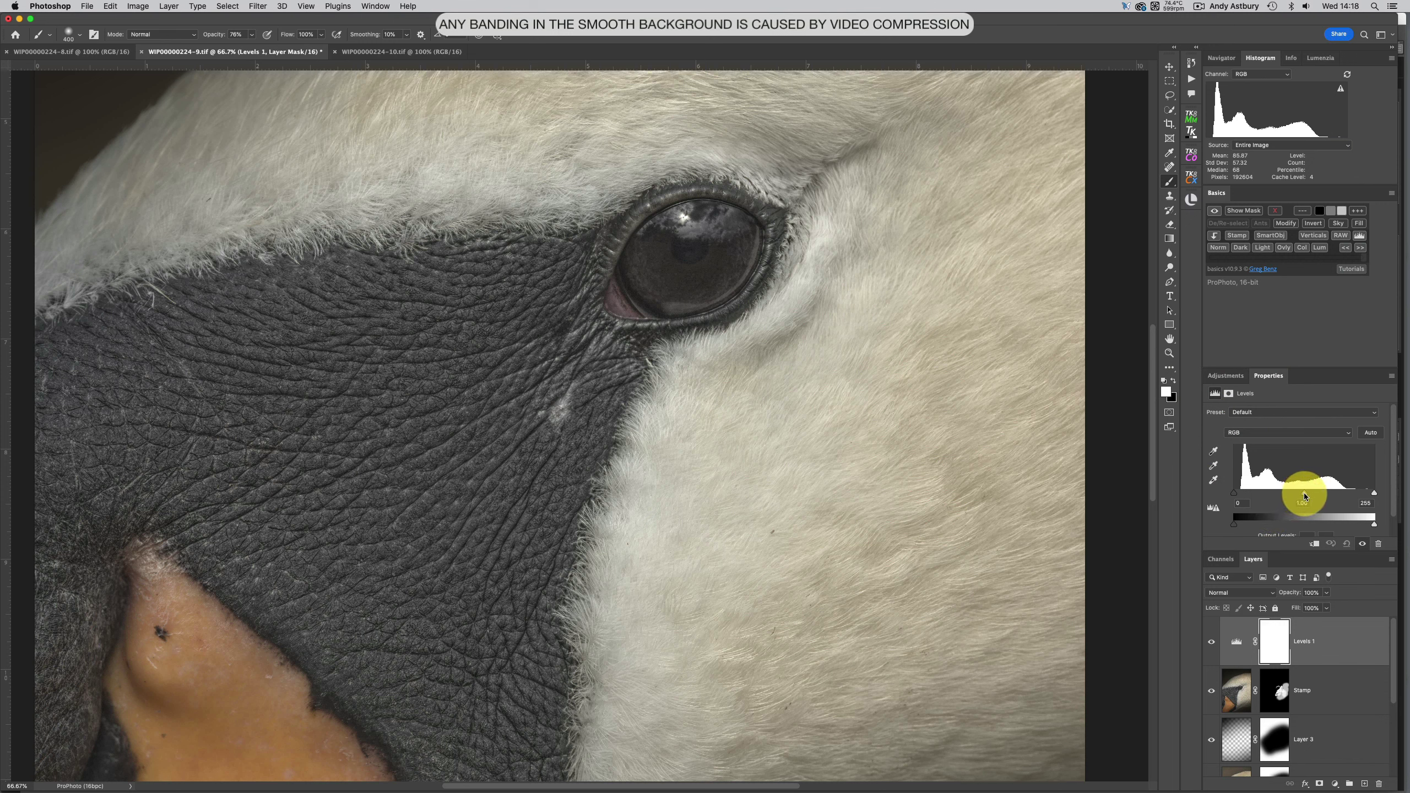
{"action": "left_click_drag", "start_coordinate": [1303, 491], "coordinate": [1295, 492]}
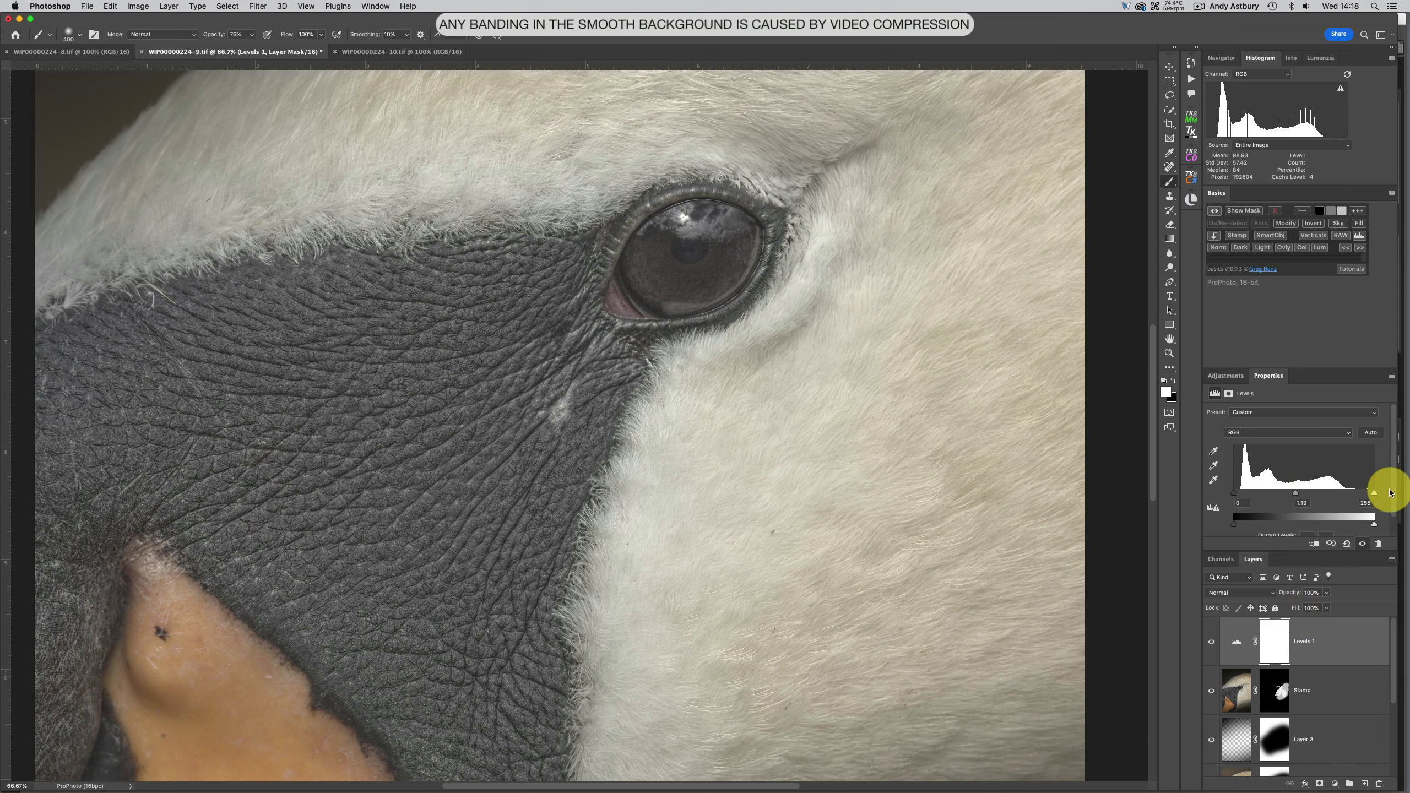
Step: Invert the Levels adjustment layer's mask to black
{"action": "left_click_drag", "start_coordinate": [1390, 493], "coordinate": [1387, 538]}
{"action": "left_click", "coordinate": [1286, 378]}
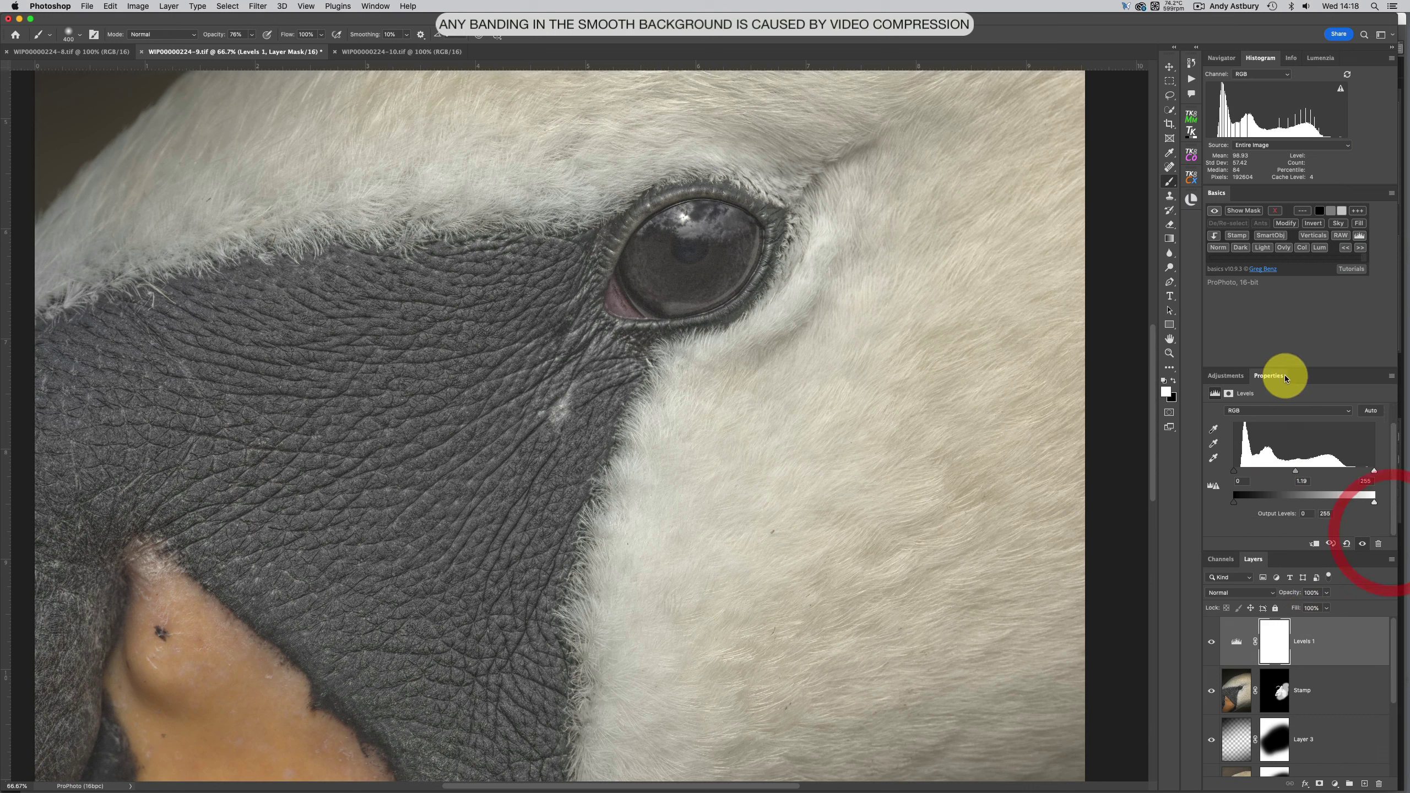
{"action": "left_click", "coordinate": [1228, 393]}
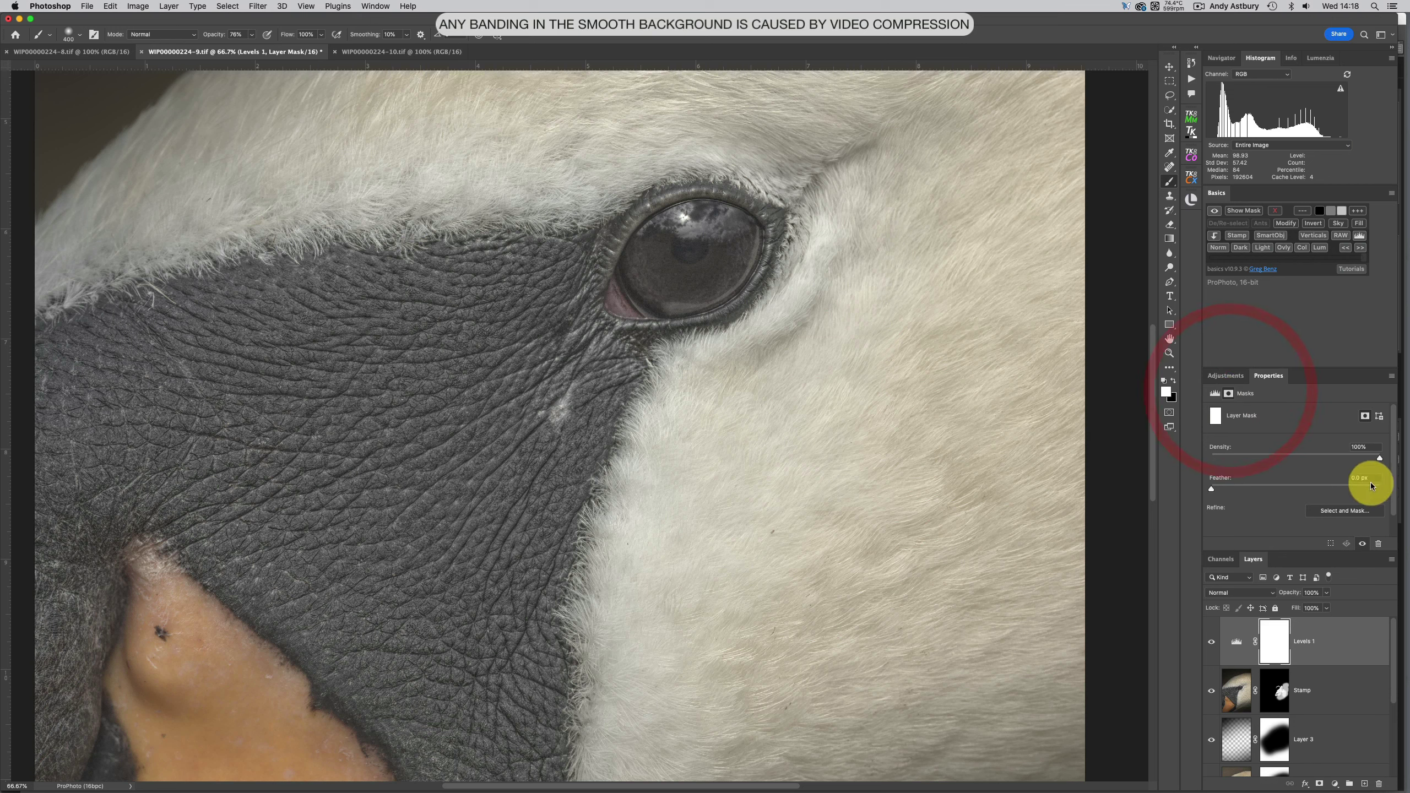
{"action": "scroll", "coordinate": [1376, 489], "scroll_direction": "down", "scroll_amount": 3}
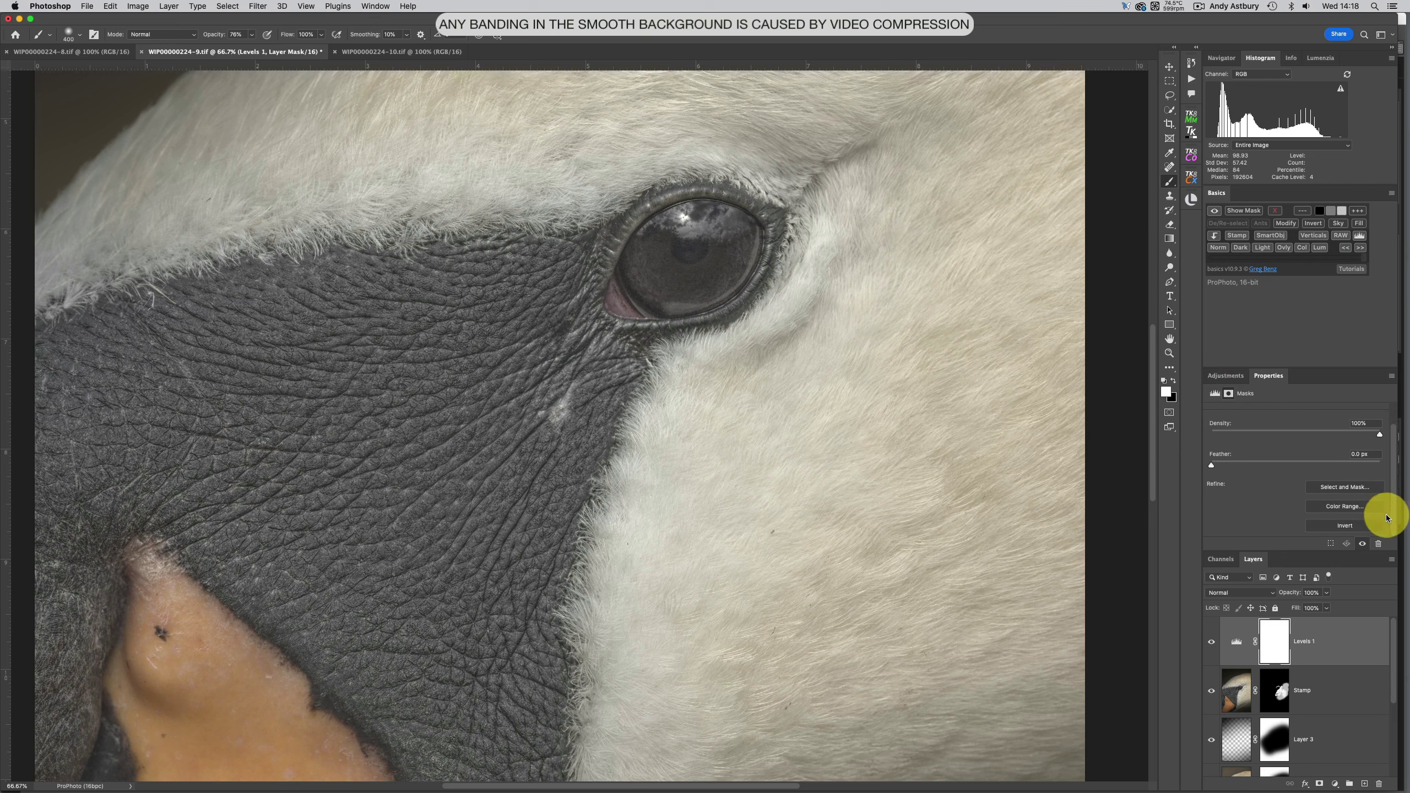
{"action": "left_click", "coordinate": [1350, 525]}
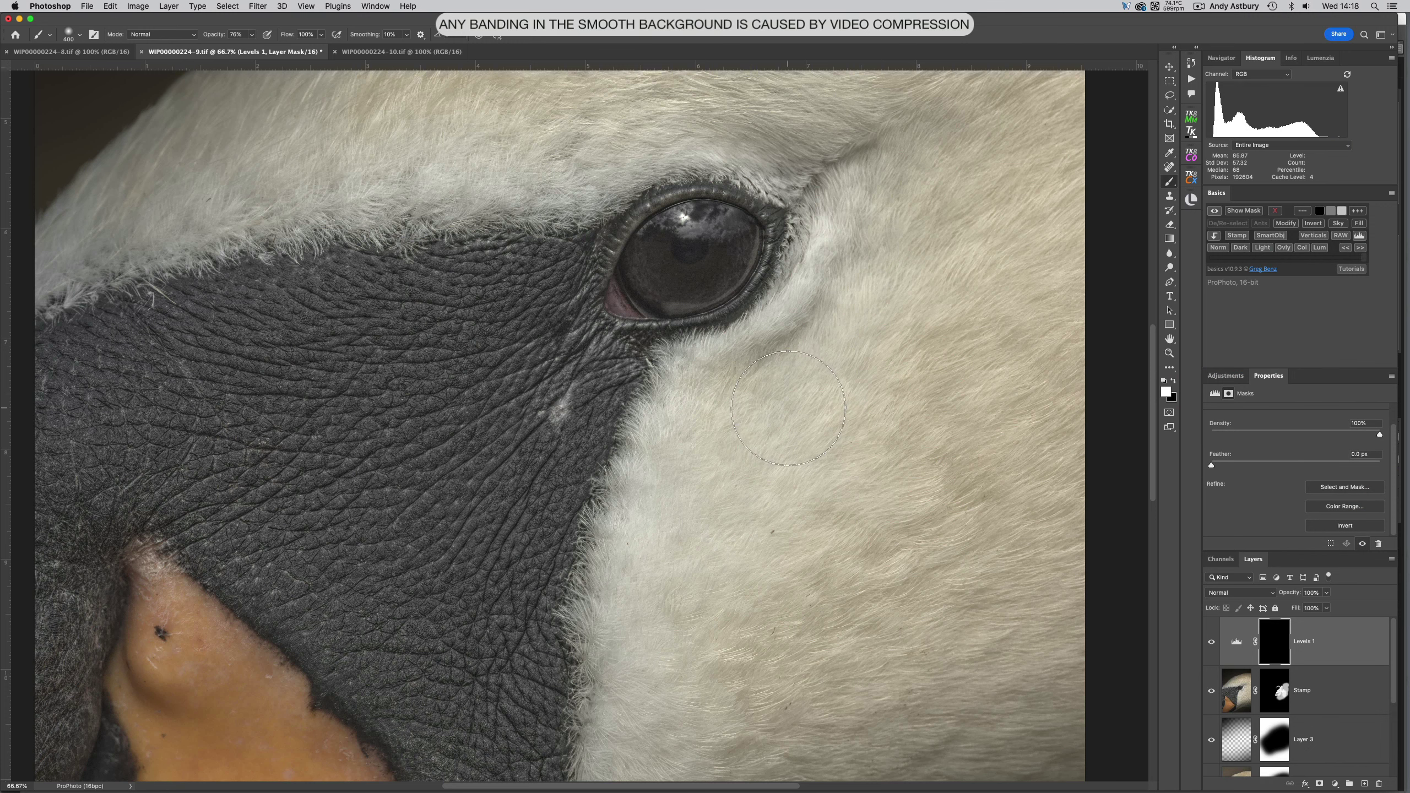
Step: Set the brush to 100 px and paint white on the Levels mask over the swan's dark eyeball
{"action": "key", "text": "bracketright"}
{"action": "key", "text": "bracketright"}
{"action": "key", "text": "bracketright"}
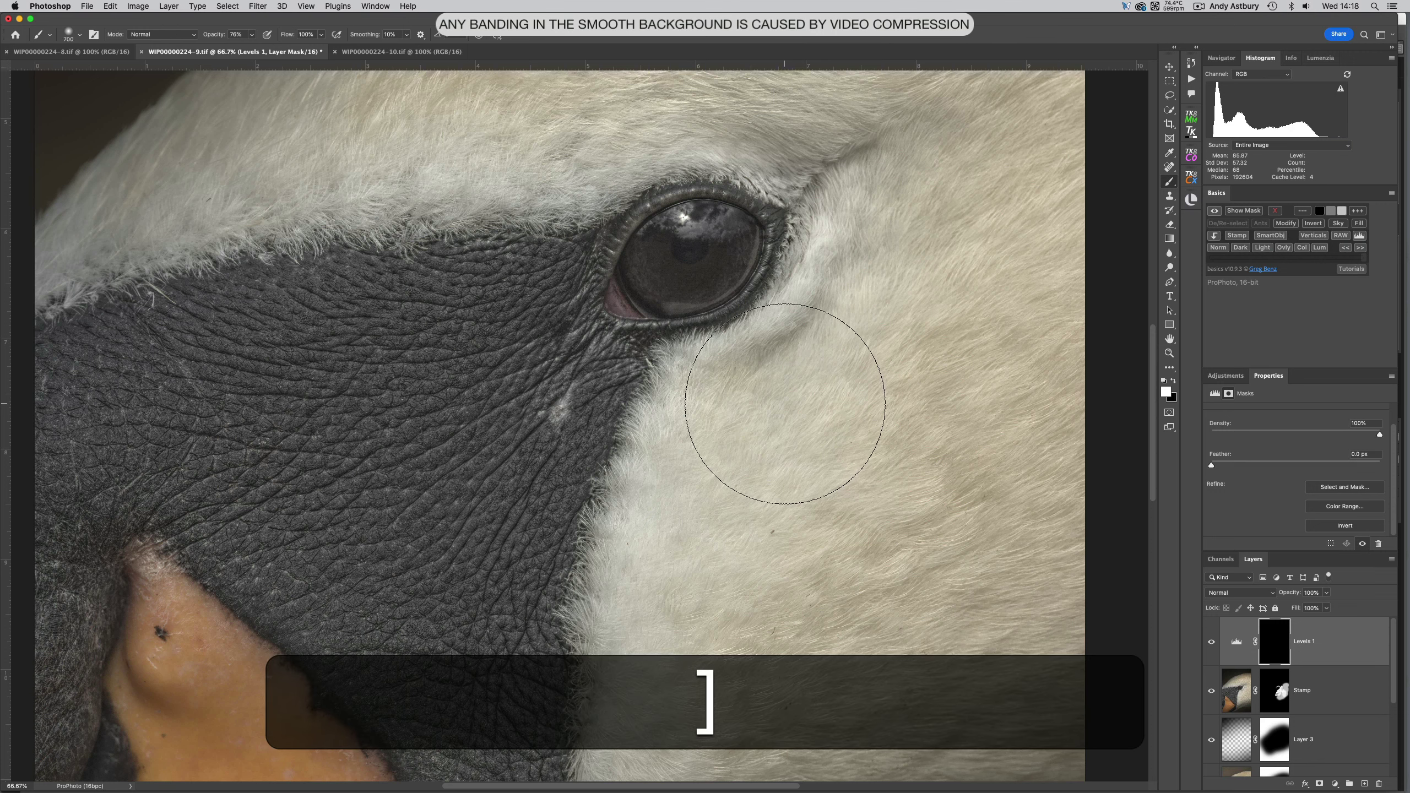
{"action": "key", "text": "bracketleft"}
{"action": "key", "text": "bracketleft"}
{"action": "key", "text": "bracketleft"}
{"action": "key", "text": "bracketleft"}
{"action": "key", "text": "bracketleft"}
{"action": "key", "text": "bracketleft"}
{"action": "key", "text": "bracketleft"}
{"action": "key", "text": "bracketleft"}
{"action": "key", "text": "bracketleft"}
{"action": "key", "text": "bracketleft"}
{"action": "left_click", "coordinate": [783, 400]}
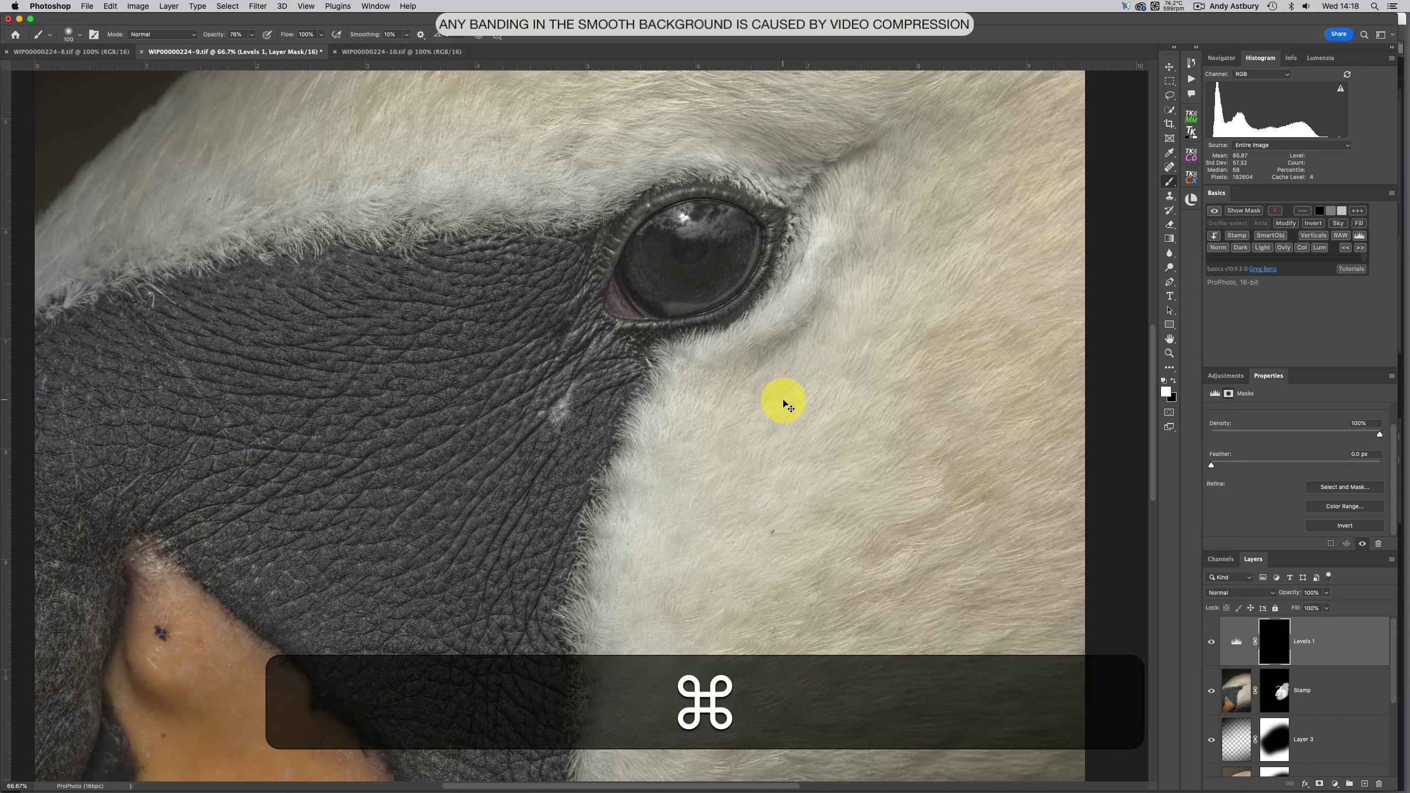
{"action": "key", "text": "super+plus"}
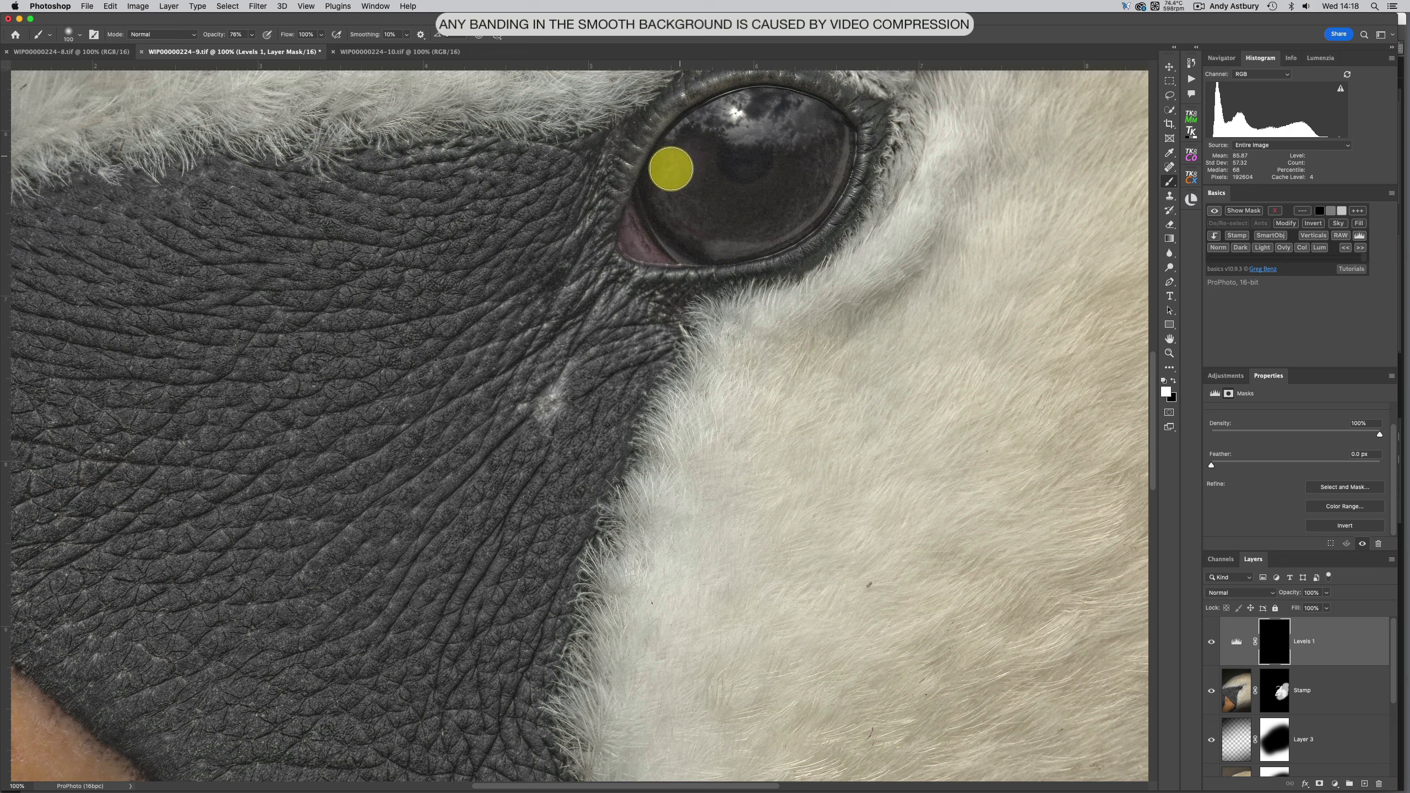
{"action": "left_click", "coordinate": [697, 225]}
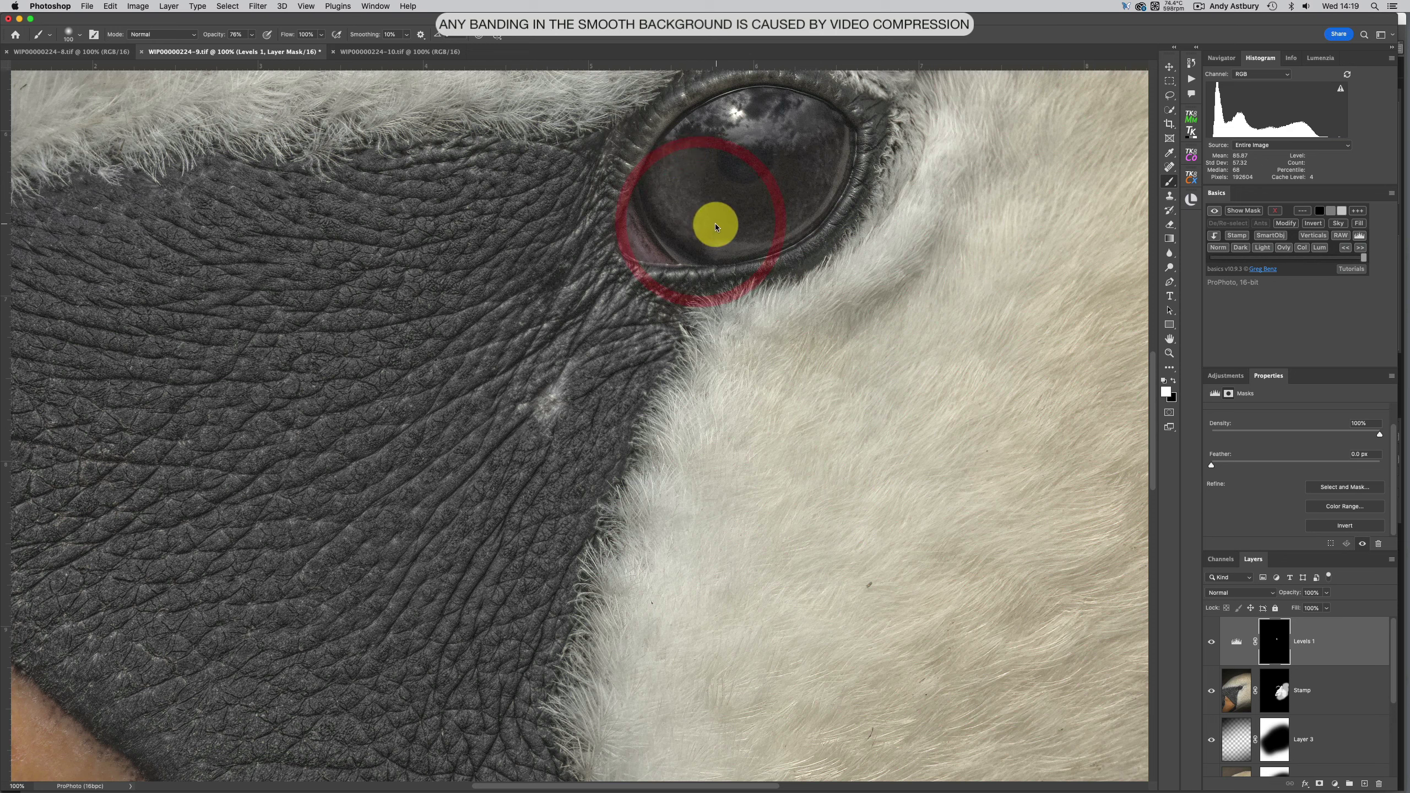
{"action": "left_click_drag", "start_coordinate": [712, 234], "coordinate": [747, 231]}
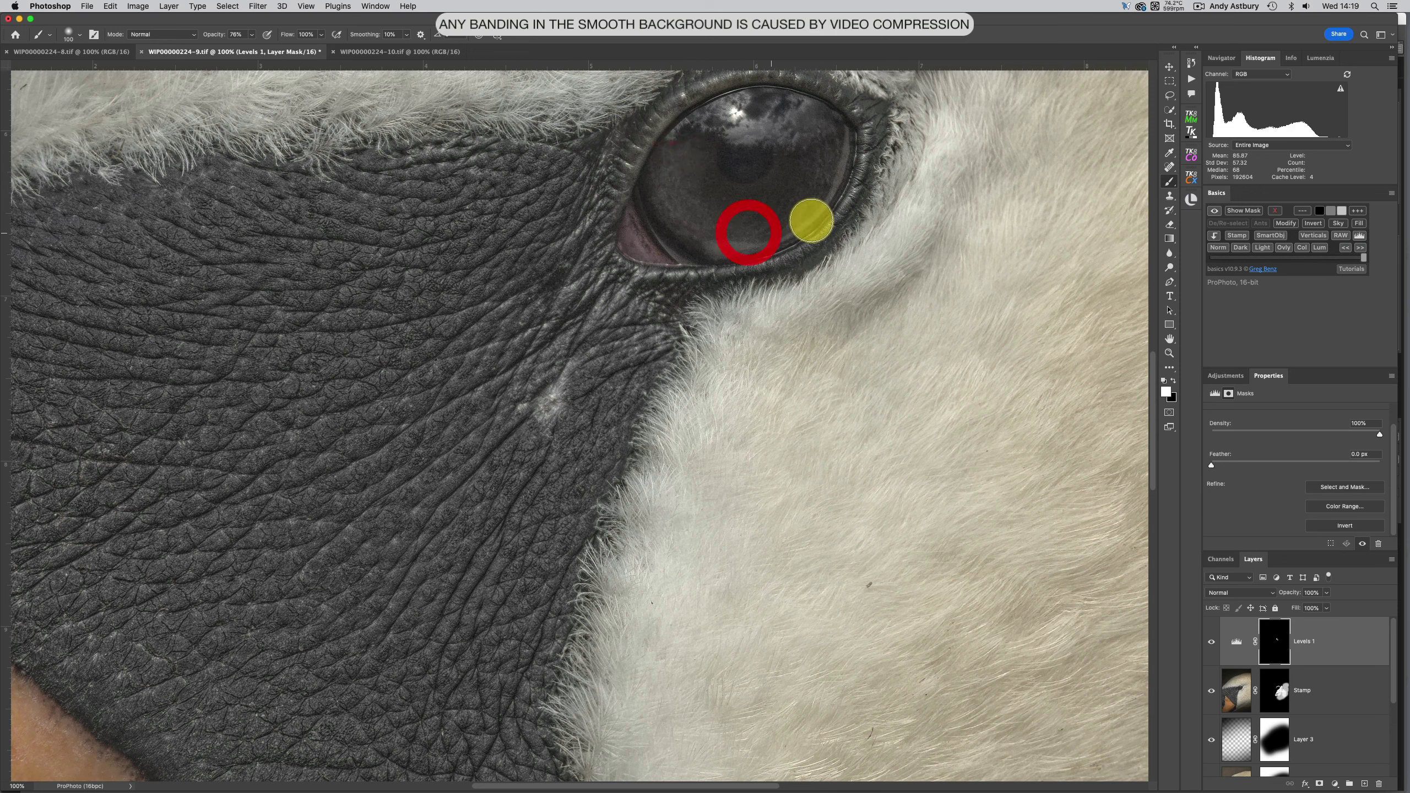
{"action": "mouse_move", "coordinate": [822, 146]}
{"action": "left_mouse_down"}
{"action": "mouse_move", "coordinate": [809, 189]}
{"action": "mouse_move", "coordinate": [753, 220]}
{"action": "mouse_move", "coordinate": [758, 204]}
{"action": "mouse_move", "coordinate": [712, 193]}
{"action": "left_mouse_up"}
{"action": "left_click", "coordinate": [694, 177]}
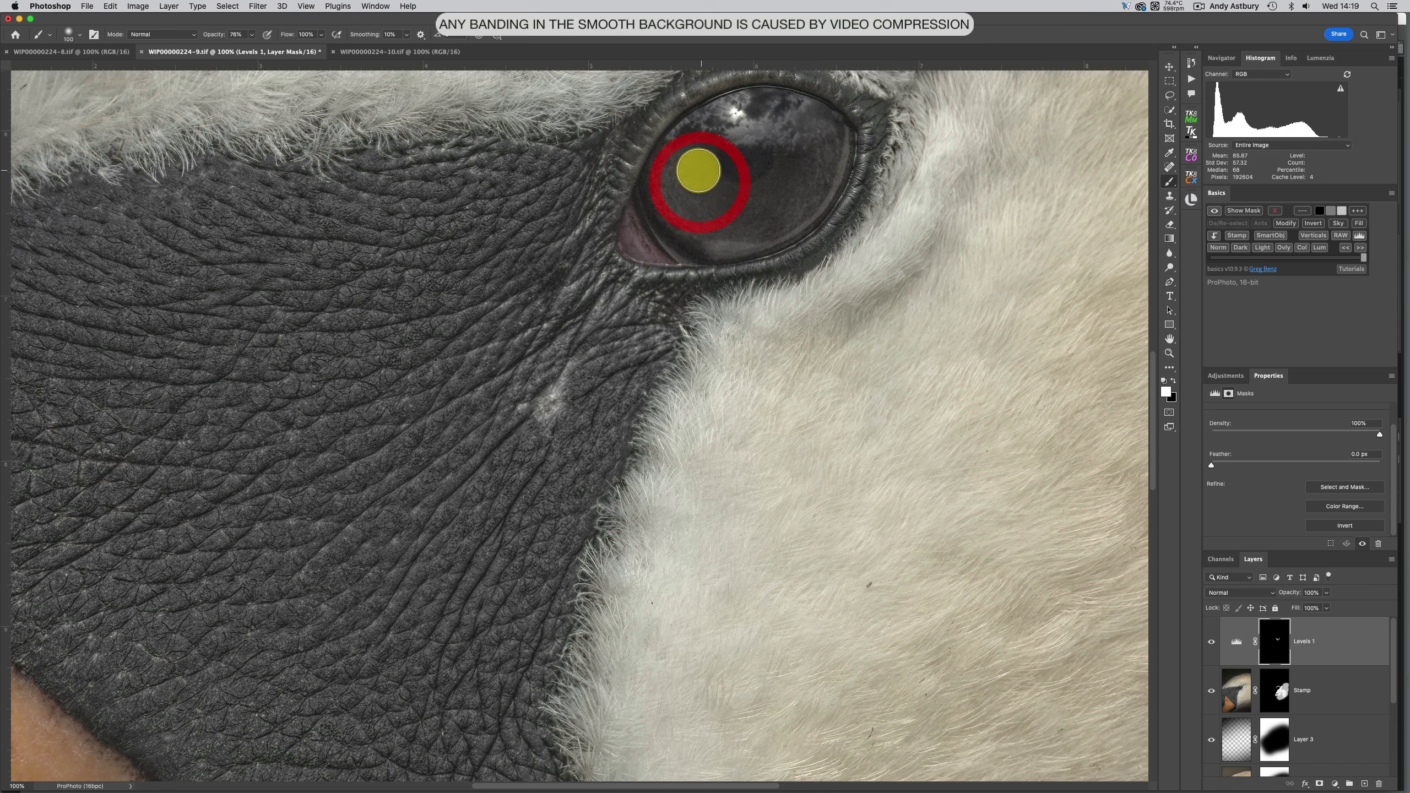
{"action": "left_click", "coordinate": [689, 152]}
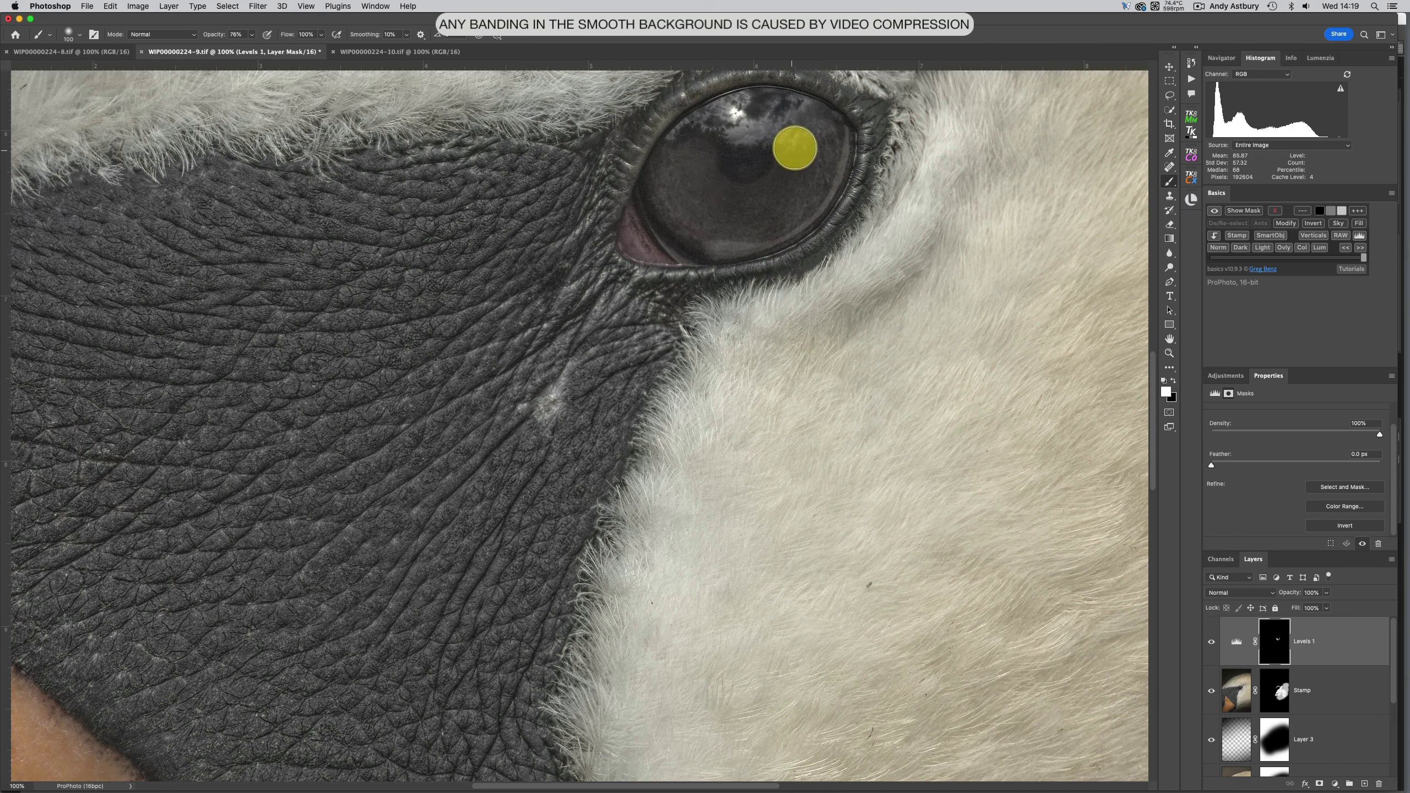
{"action": "left_click", "coordinate": [795, 140]}
{"action": "left_click", "coordinate": [804, 120]}
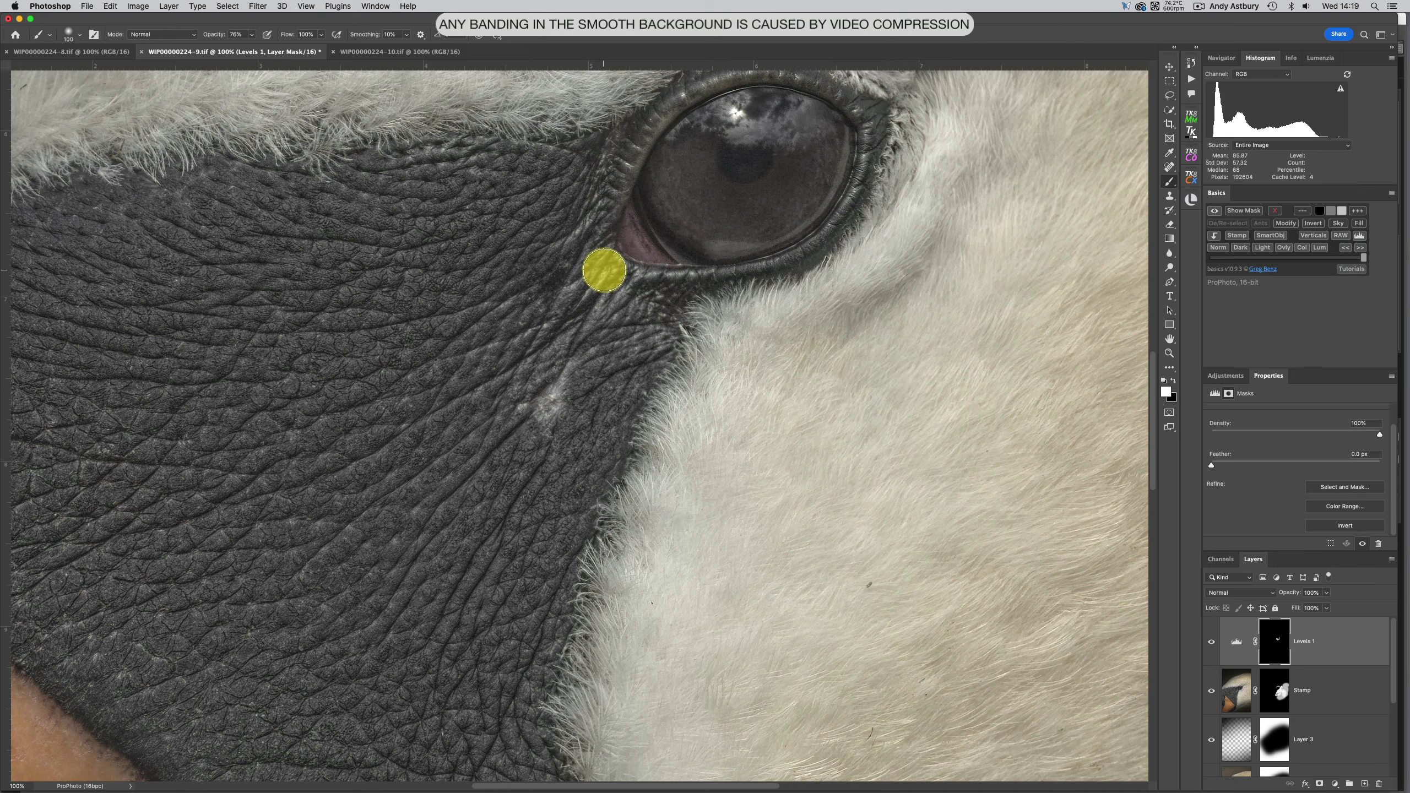
Step: Paint white on the Levels mask over the pink inner corner of the eye and the dark skin beside it
{"action": "left_click", "coordinate": [597, 277]}
{"action": "left_click", "coordinate": [606, 294]}
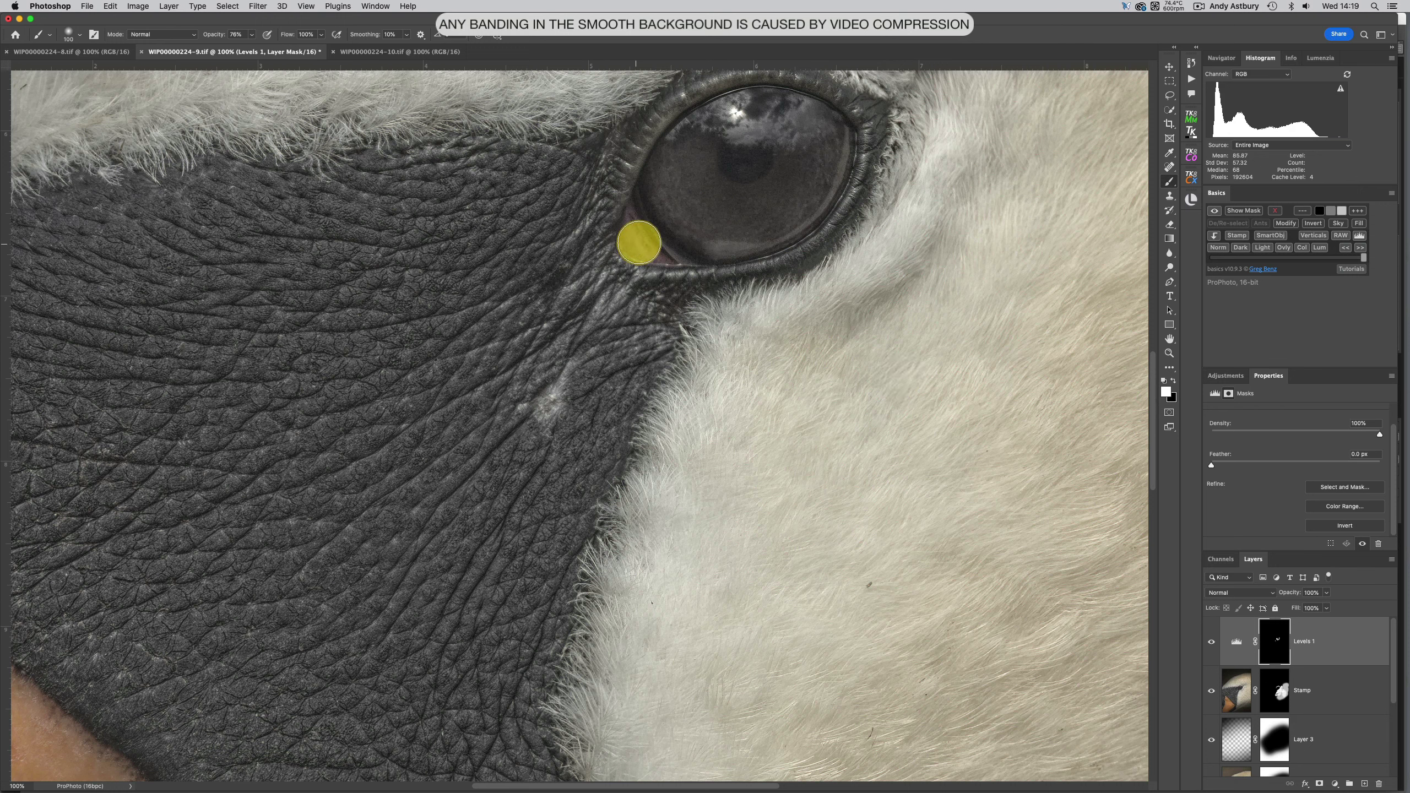
{"action": "left_click", "coordinate": [636, 244]}
{"action": "left_click_drag", "start_coordinate": [628, 236], "coordinate": [629, 292]}
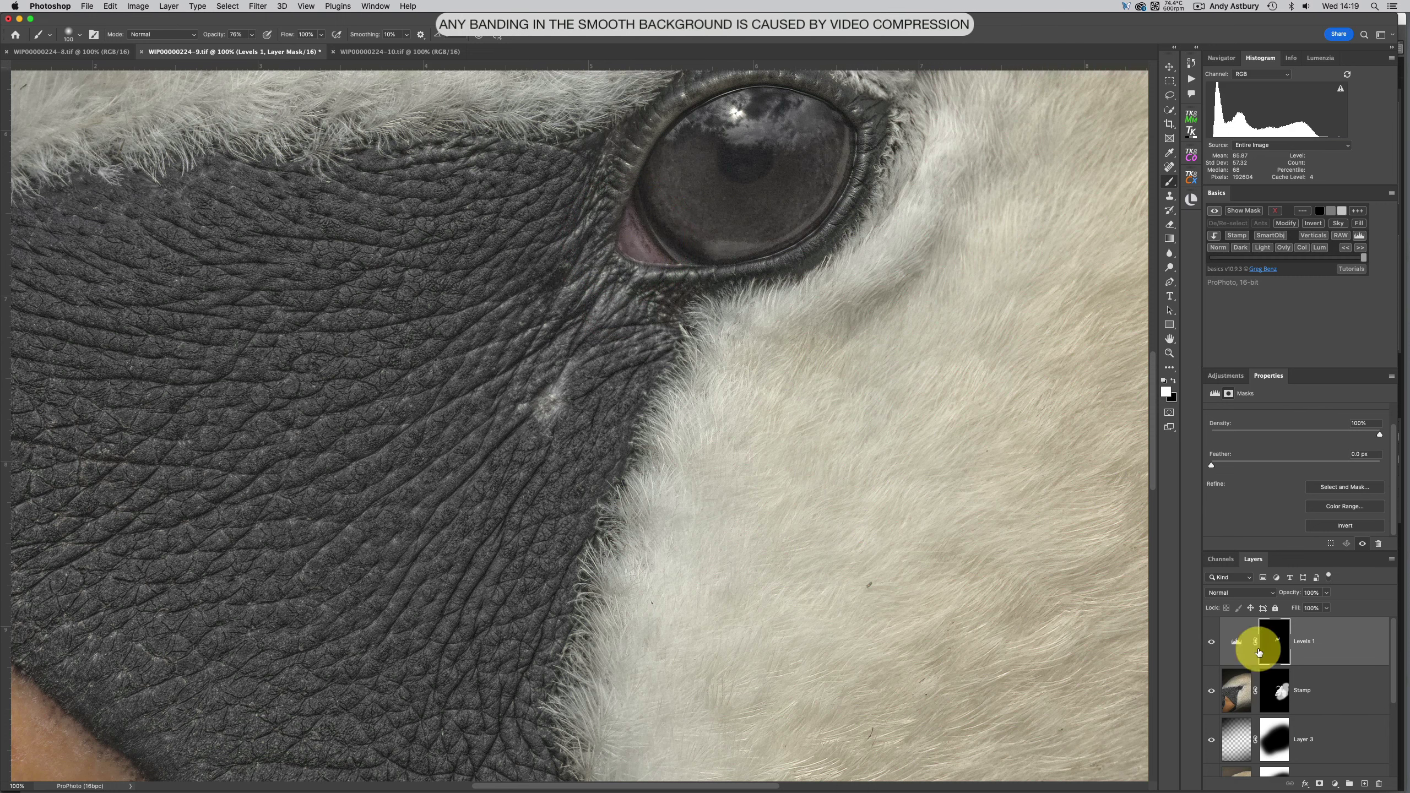
Step: Float the Layers panel, compare the Background layer alone with the full composite at fit-to-screen view, and redock the panel
{"action": "double_click", "coordinate": [1171, 340]}
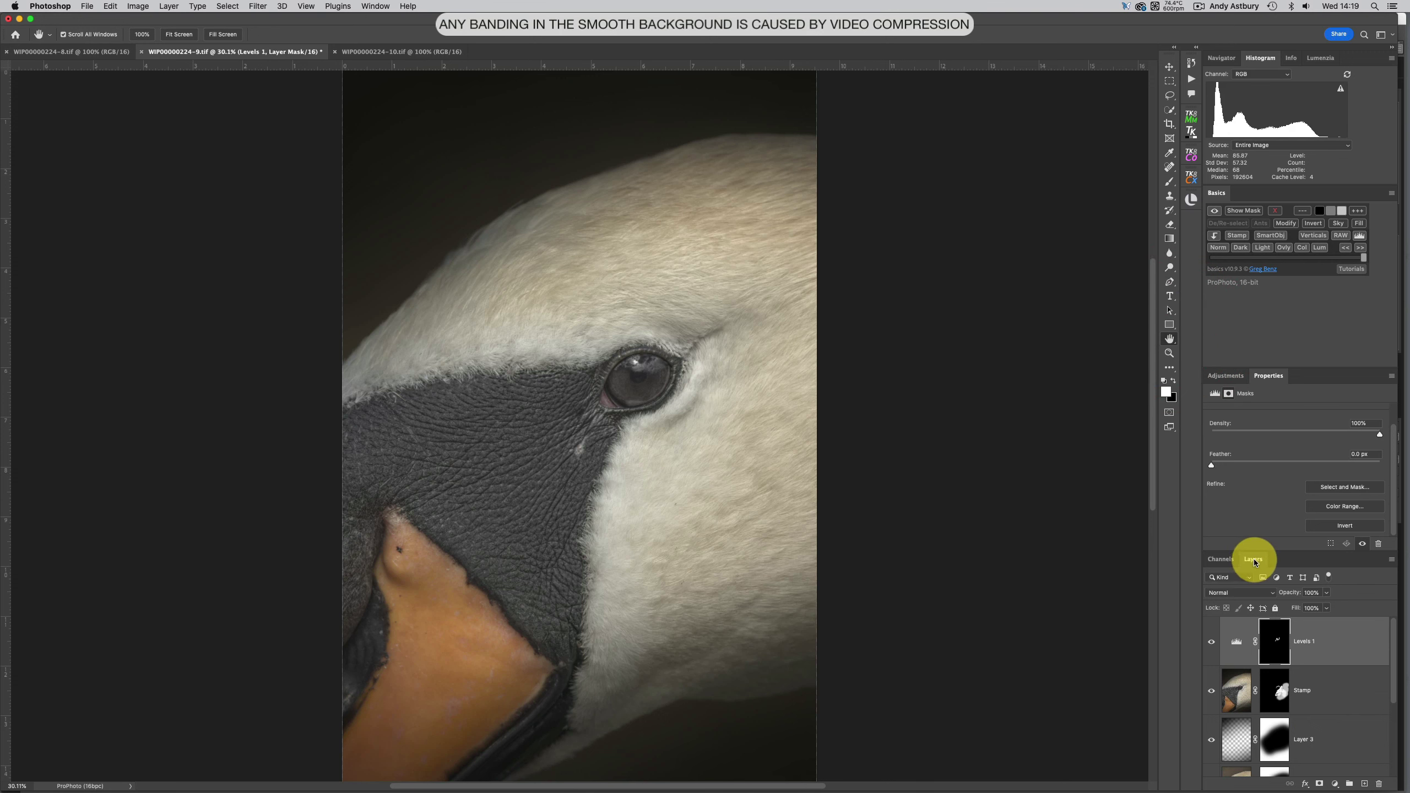
{"action": "left_click_drag", "start_coordinate": [1254, 562], "coordinate": [914, 117]}
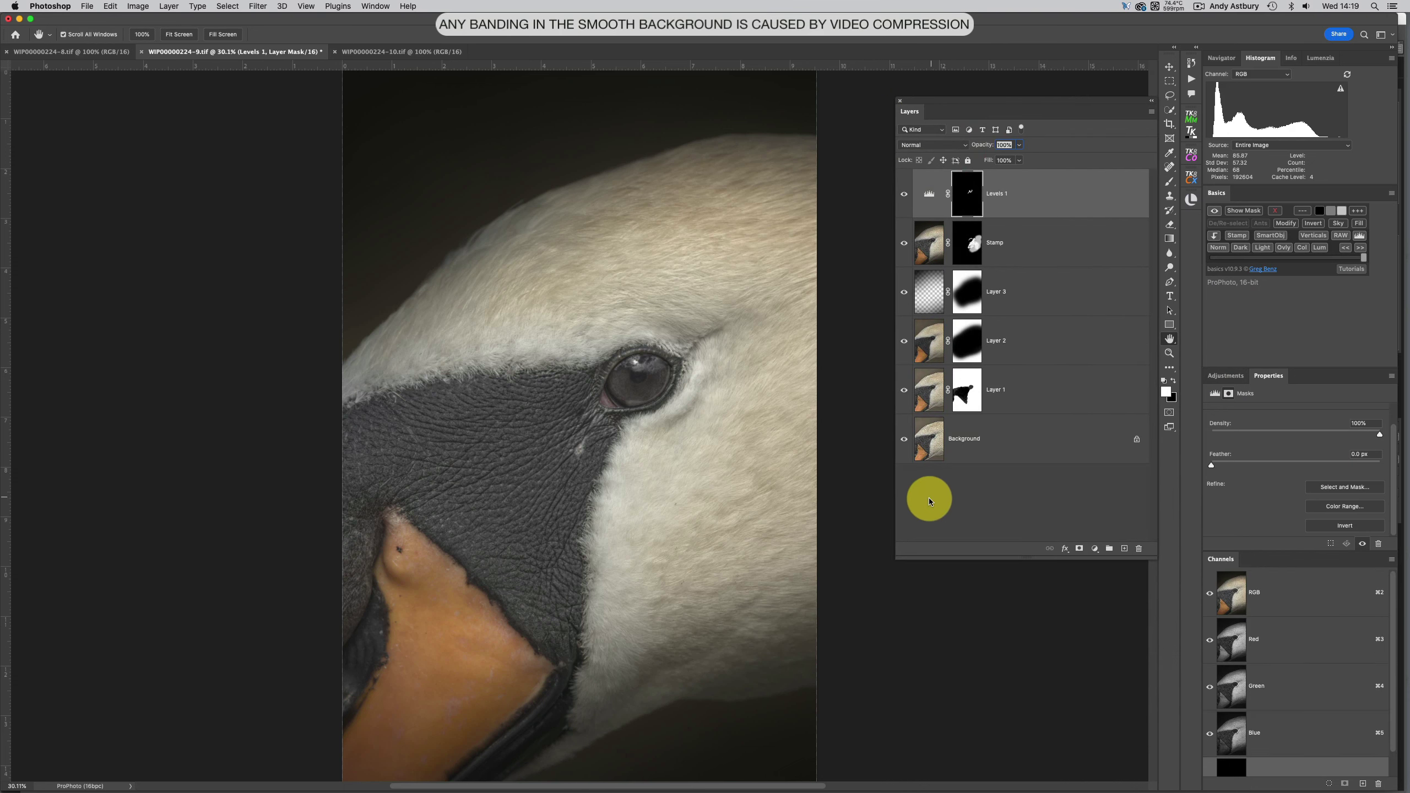
{"action": "key", "text": "alt"}
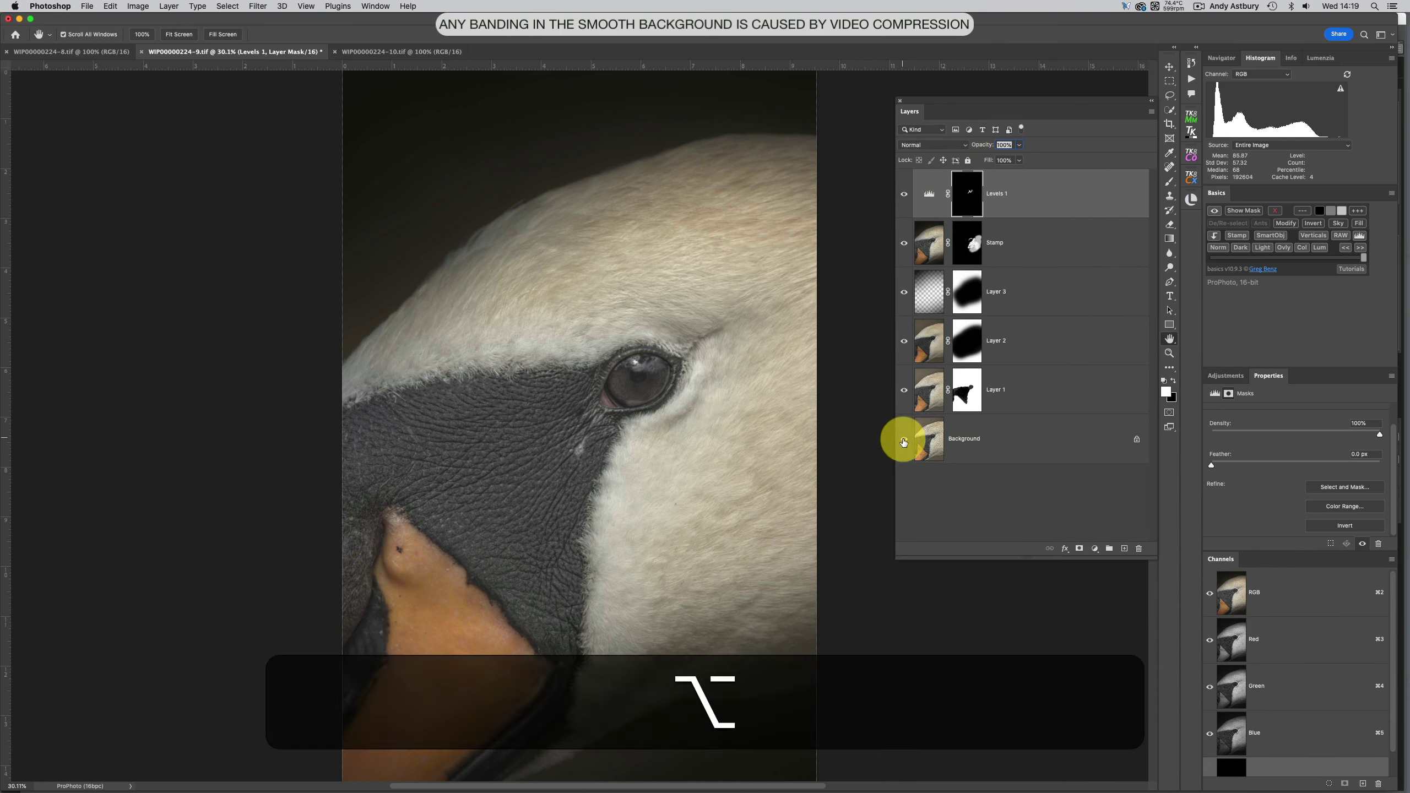
{"action": "left_click", "coordinate": [904, 442], "text": "alt"}
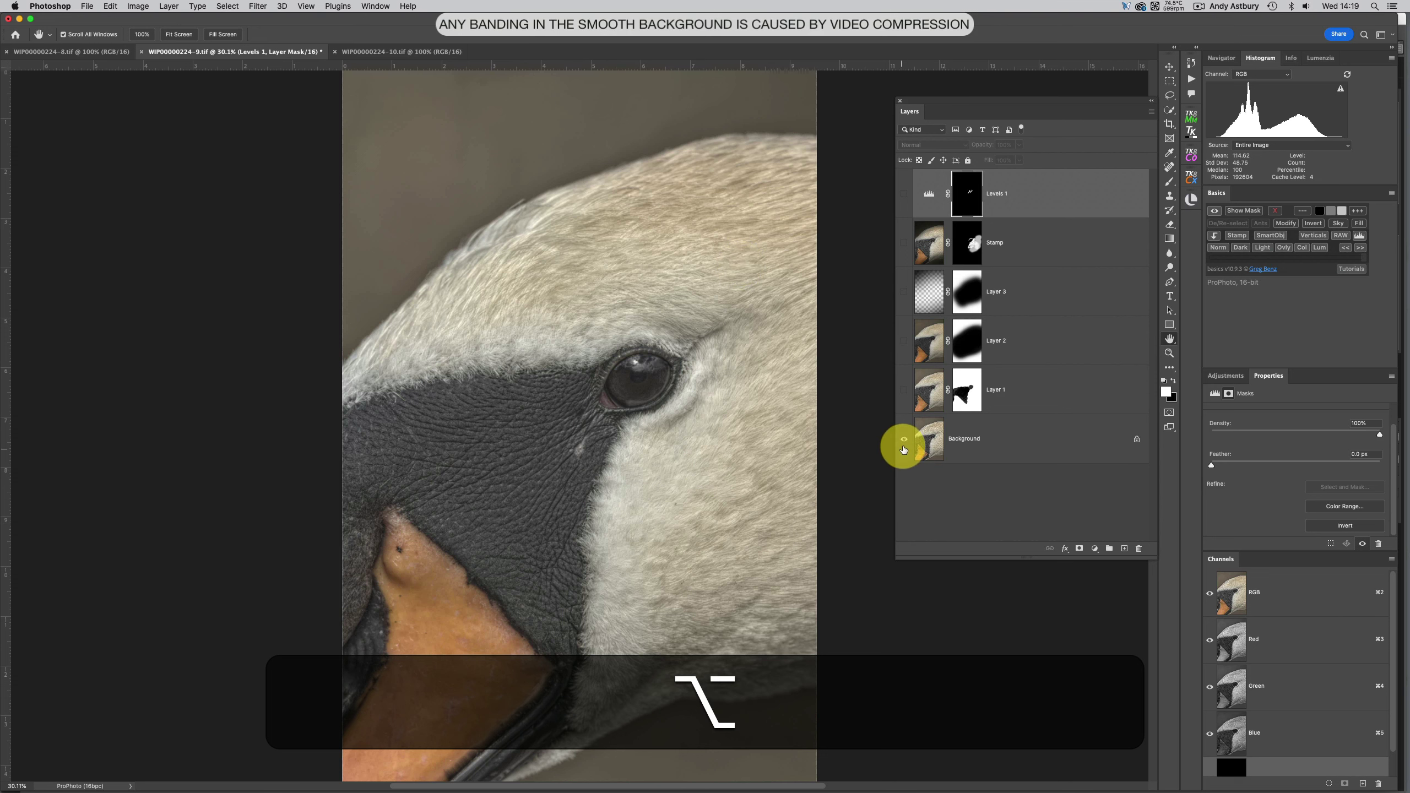
{"action": "left_click", "coordinate": [904, 441], "text": "alt"}
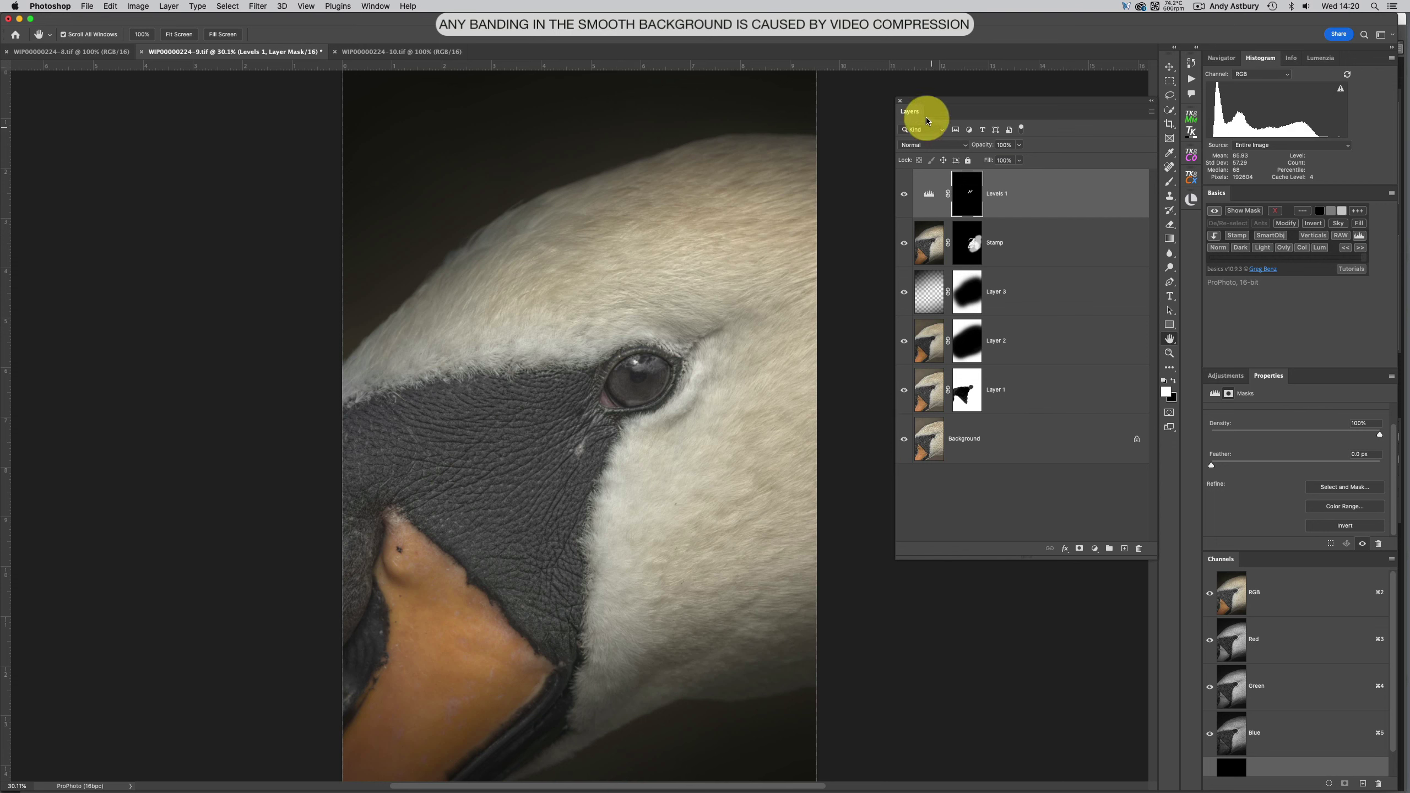
{"action": "left_click_drag", "start_coordinate": [909, 111], "coordinate": [1259, 561]}
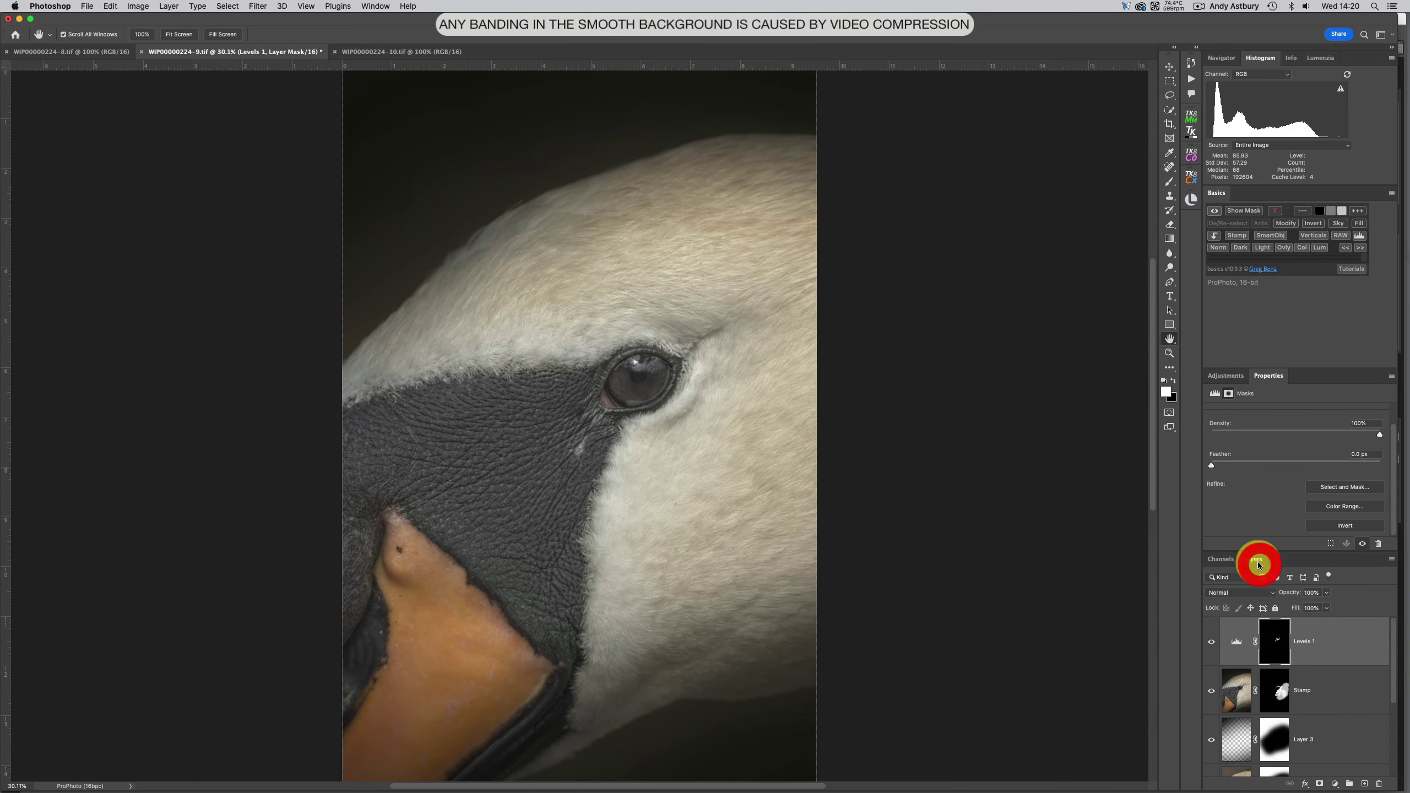
Step: Examine the retouched eye and facial skin at 100% and the whole portrait, checking against the WIP00000224-10.tif document
{"action": "left_click", "coordinate": [1169, 353]}
{"action": "double_click", "coordinate": [1169, 354]}
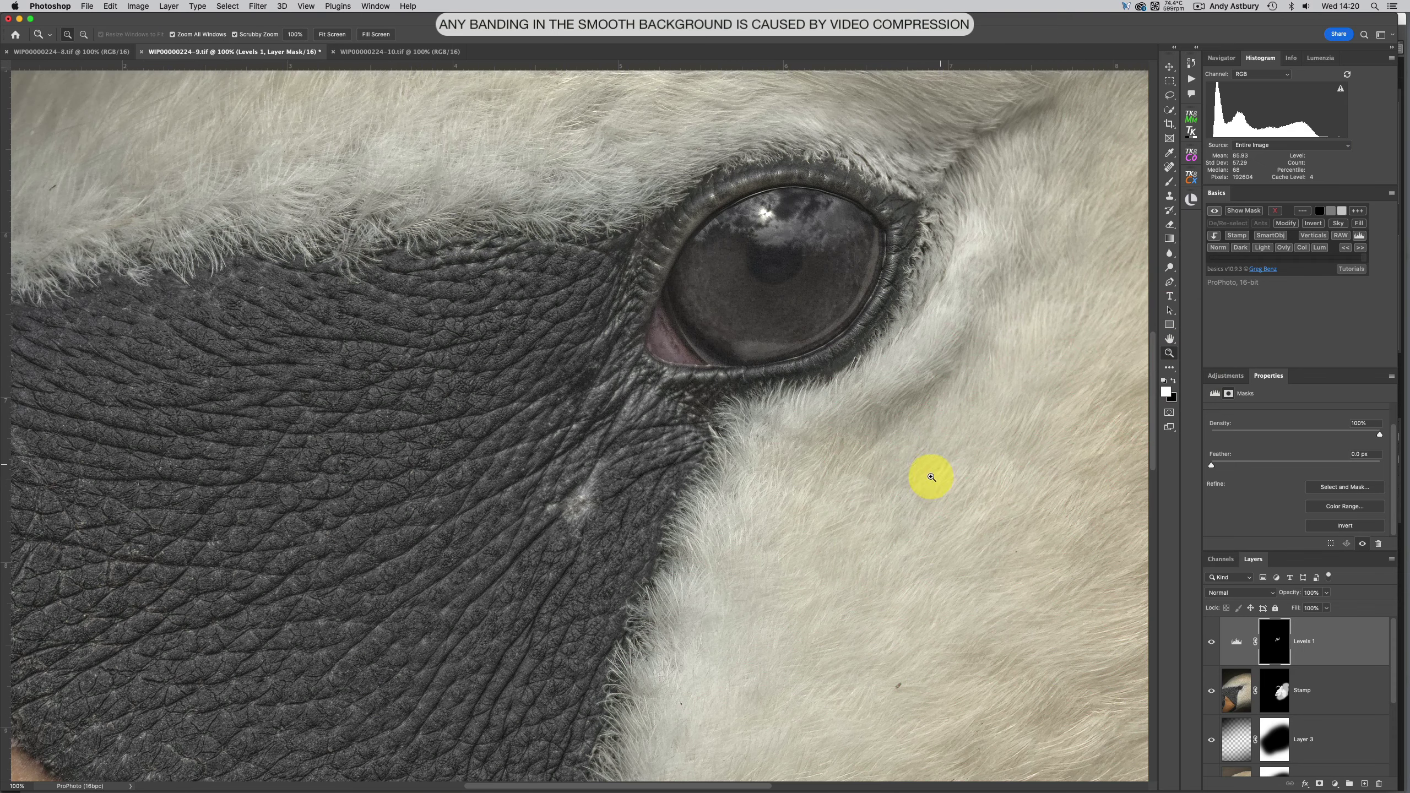
{"action": "key", "text": "space"}
{"action": "left_click_drag", "start_coordinate": [538, 538], "coordinate": [693, 482]}
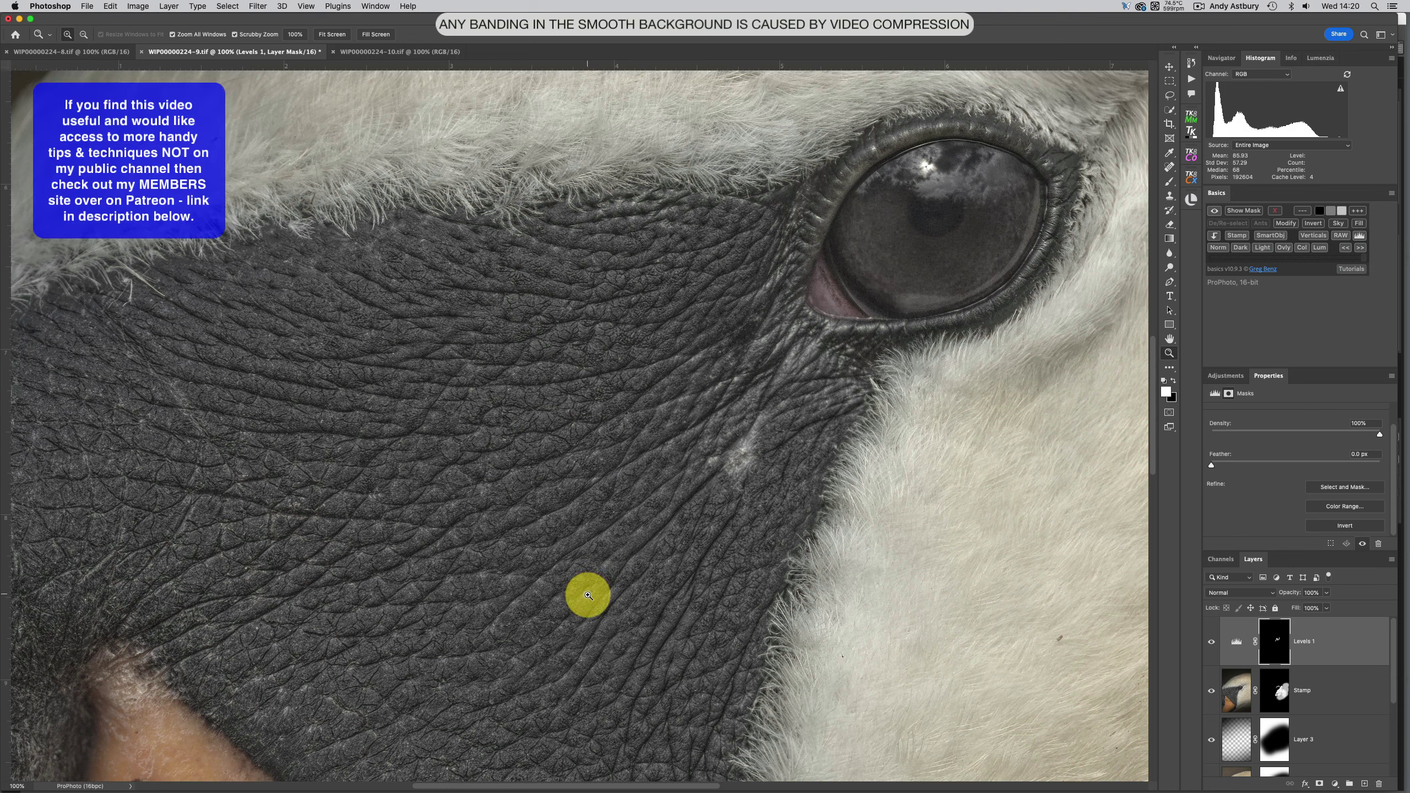
{"action": "double_click", "coordinate": [1169, 338]}
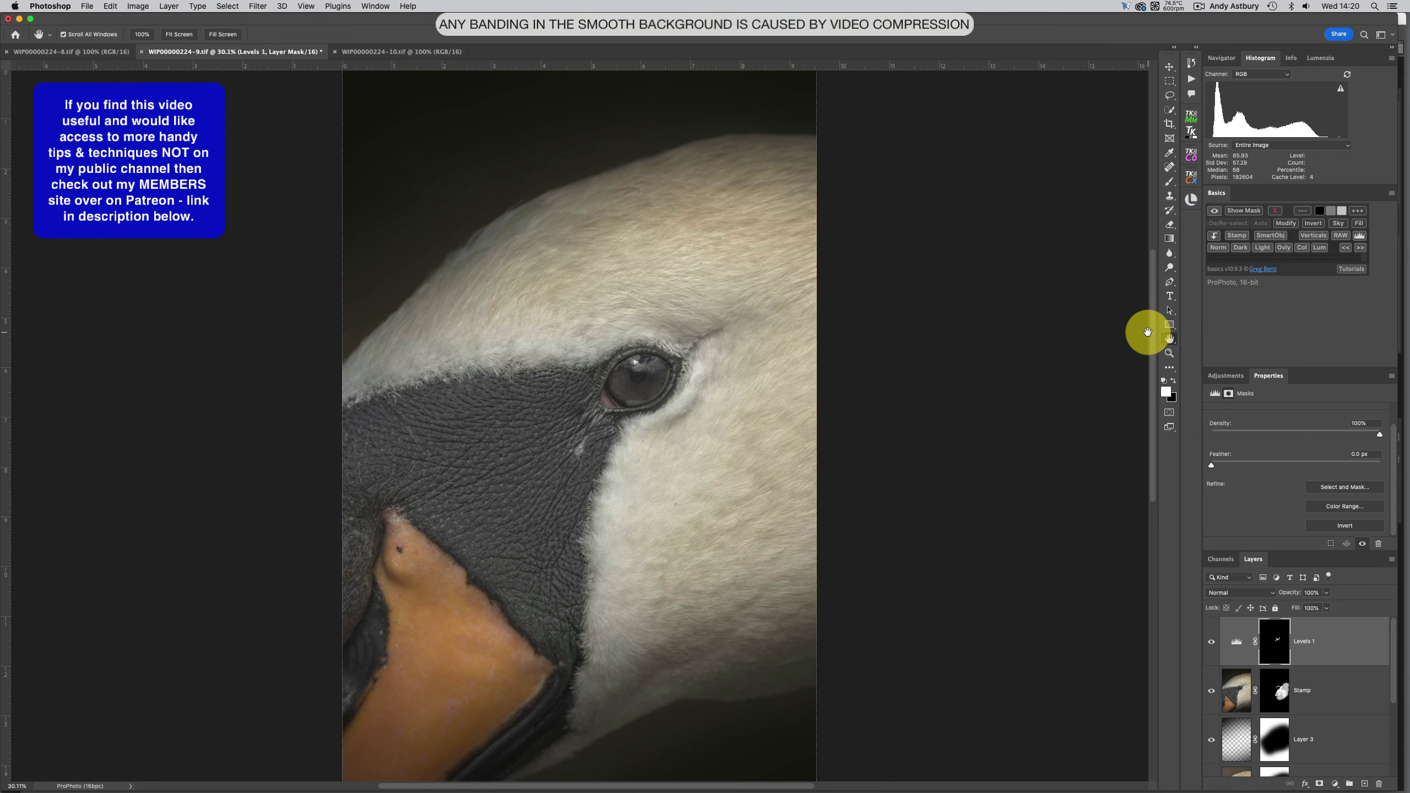
{"action": "left_click", "coordinate": [352, 54]}
{"action": "left_click", "coordinate": [233, 52]}
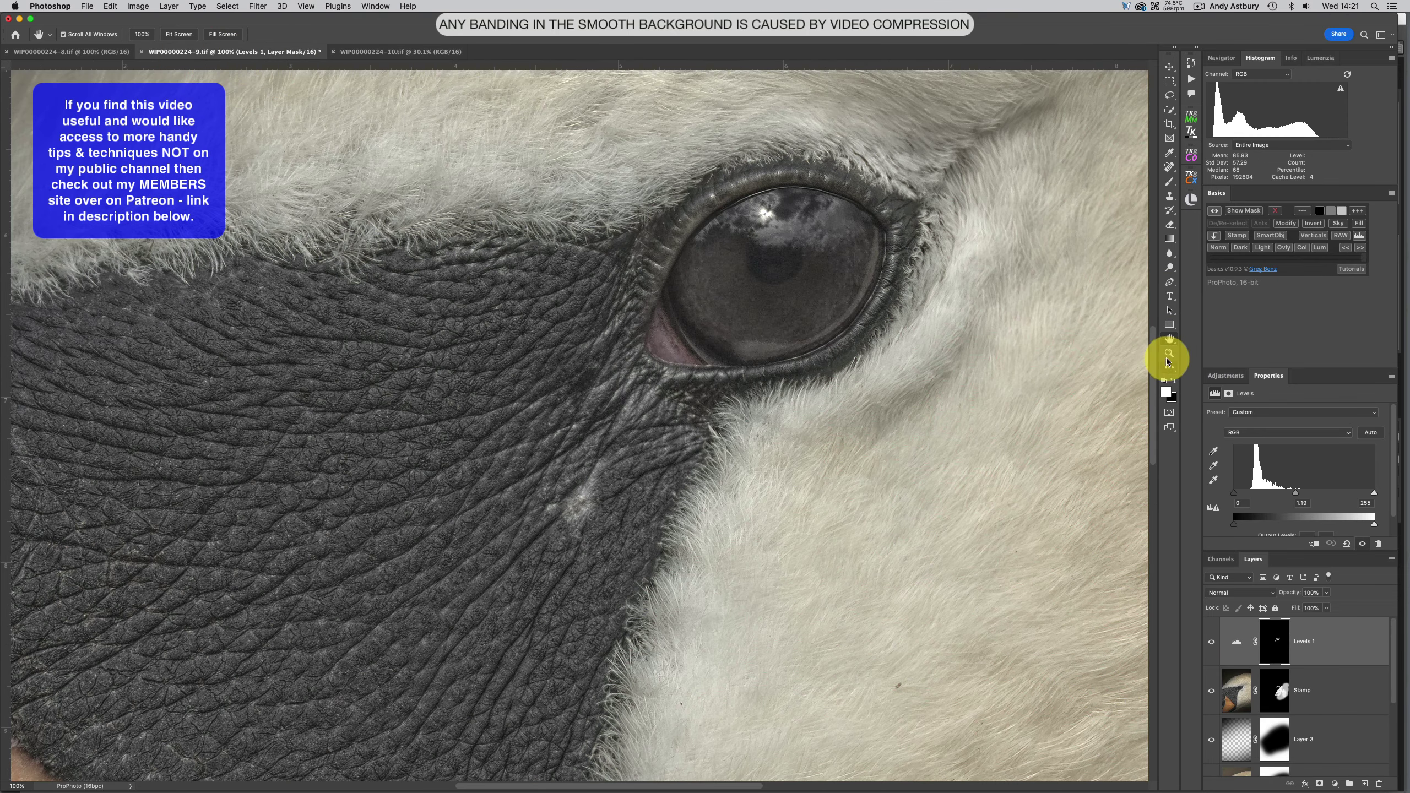
{"action": "double_click", "coordinate": [1170, 338]}
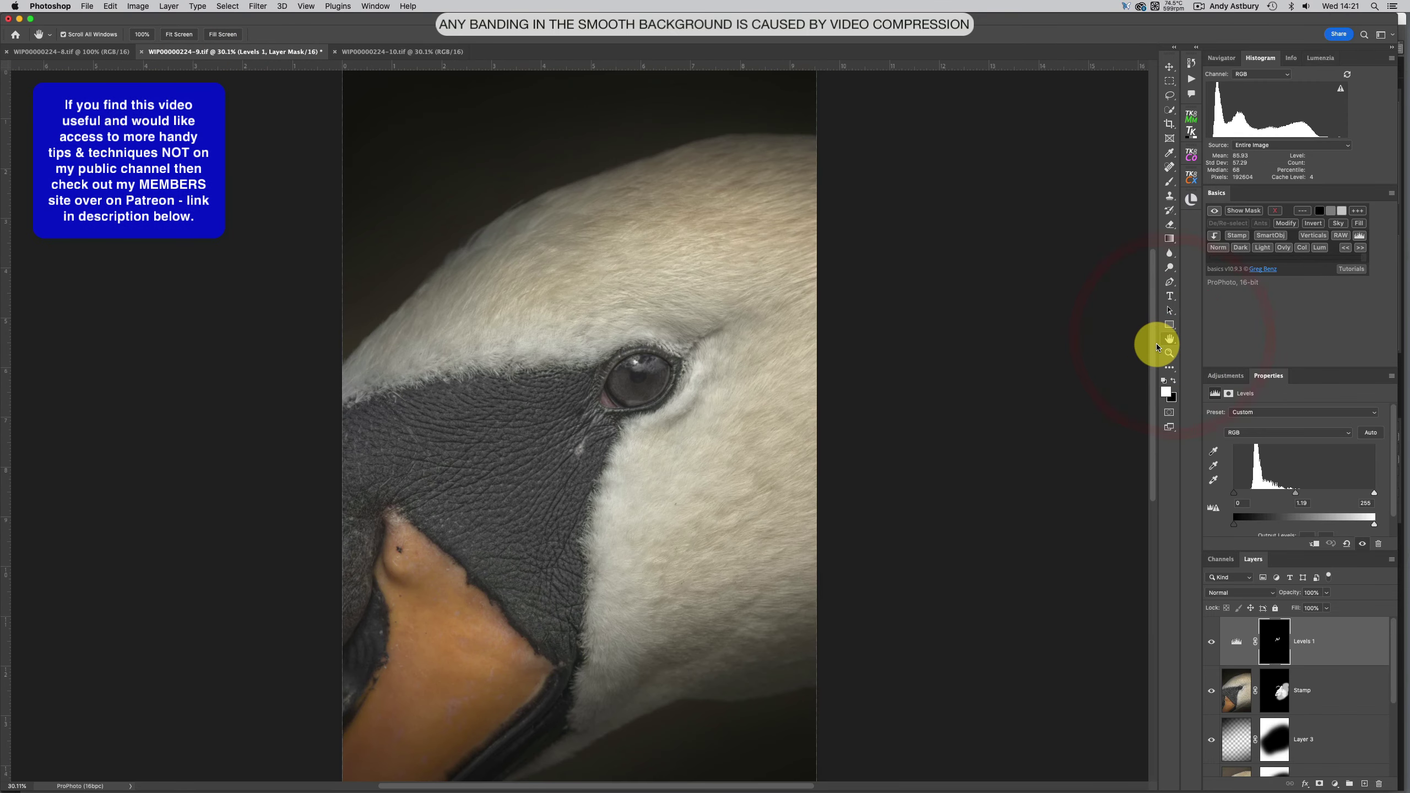